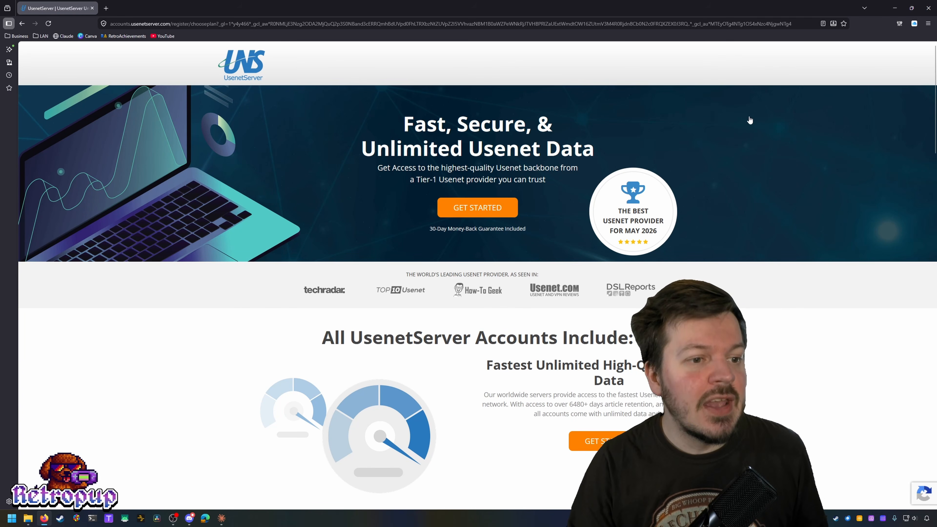
# Step: Jump to the UsenetServer plans comparing the $14.95 monthly plan with the $5.99/mo VPN deal
pyautogui.click(495, 208)
pyautogui.scroll(-1, 717, 194)
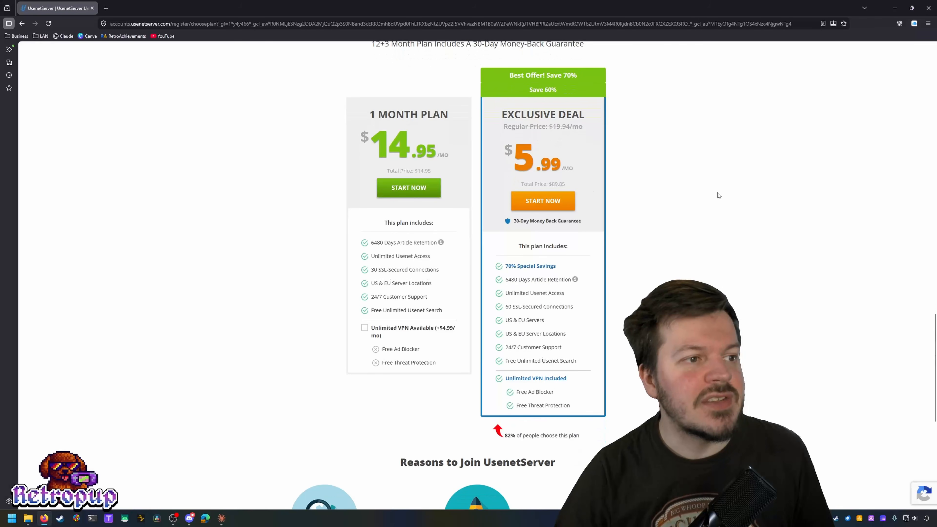
pyautogui.scroll(1, 682, 193)
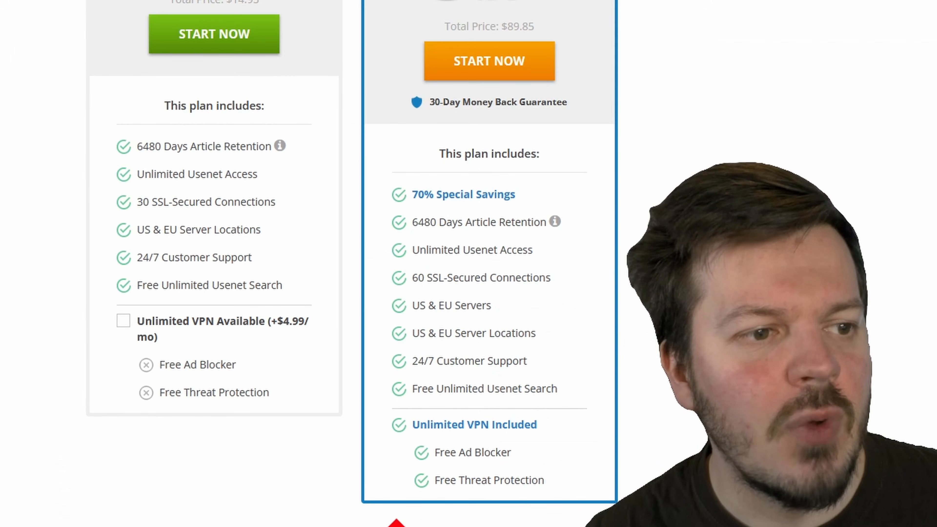
# Step: Move on to the sabnzbd.org homepage offering SABnzbd 5.0.1 for Windows
pyautogui.moveTo(520, 307)
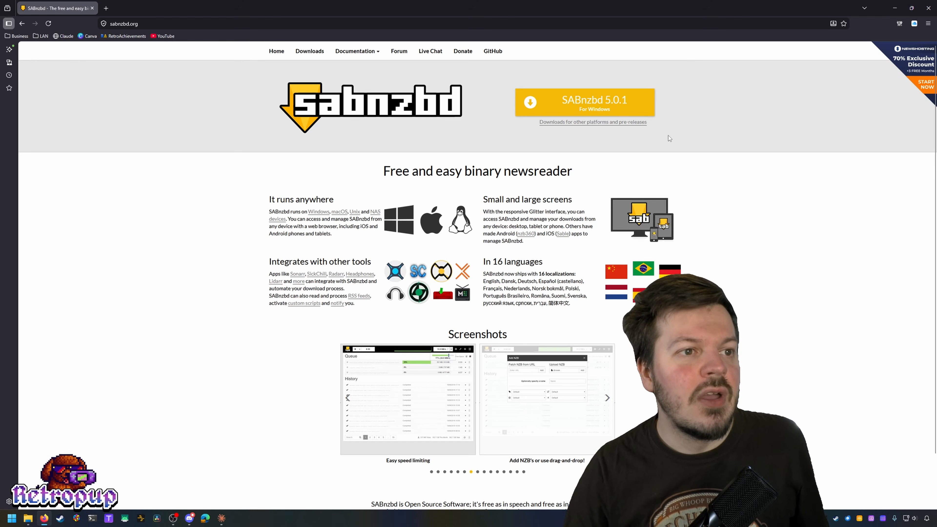
# Step: Download the SABnzbd 5.0.1 Windows installer and launch it from the downloads list
pyautogui.click(617, 100)
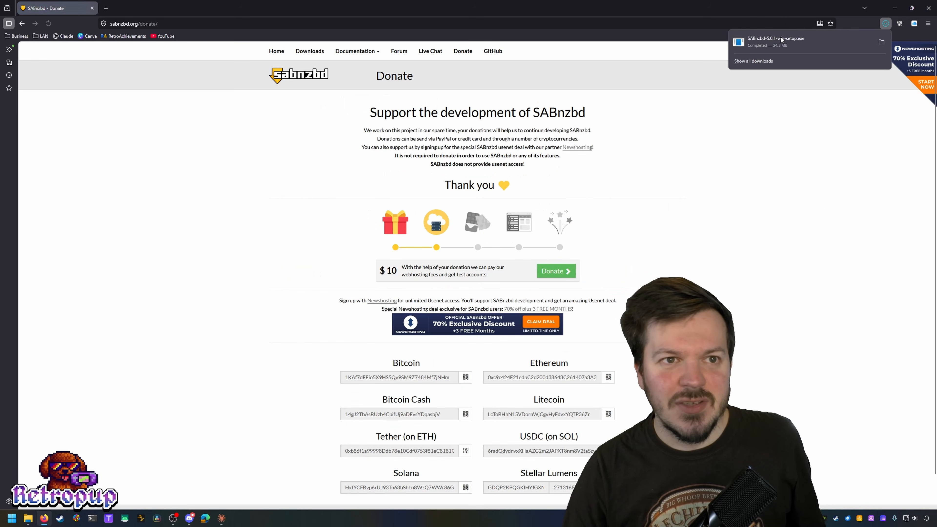
pyautogui.click(753, 60)
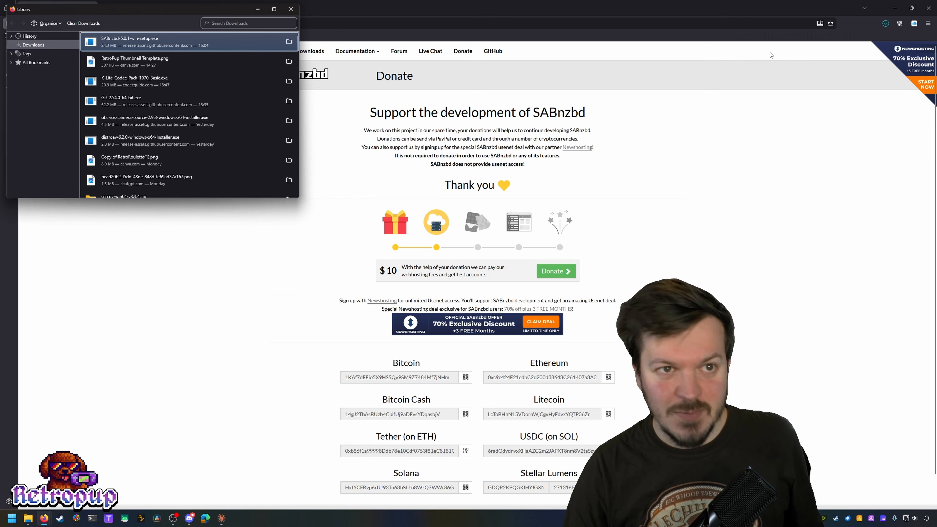
pyautogui.doubleClick(159, 38)
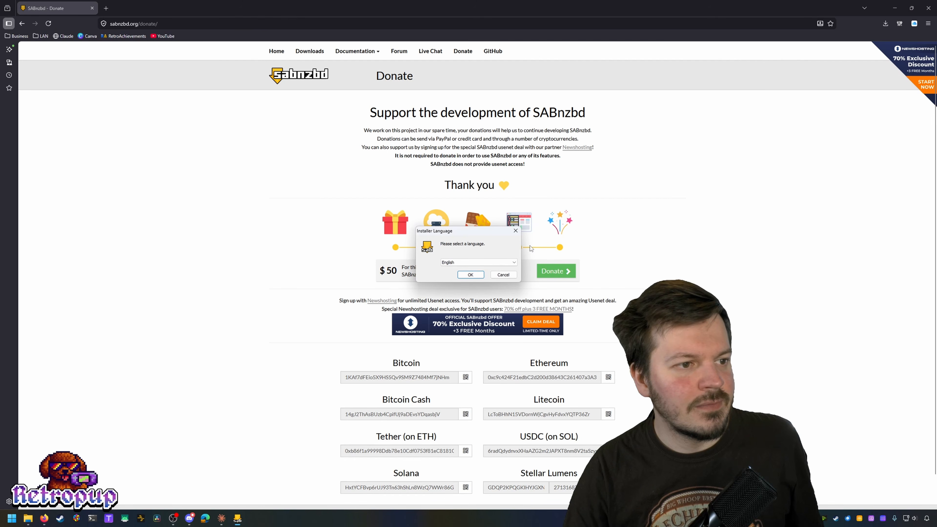
# Step: Install SABnzbd in English with Run at startup enabled at the default location, then finish
pyautogui.click(470, 275)
pyautogui.click(516, 318)
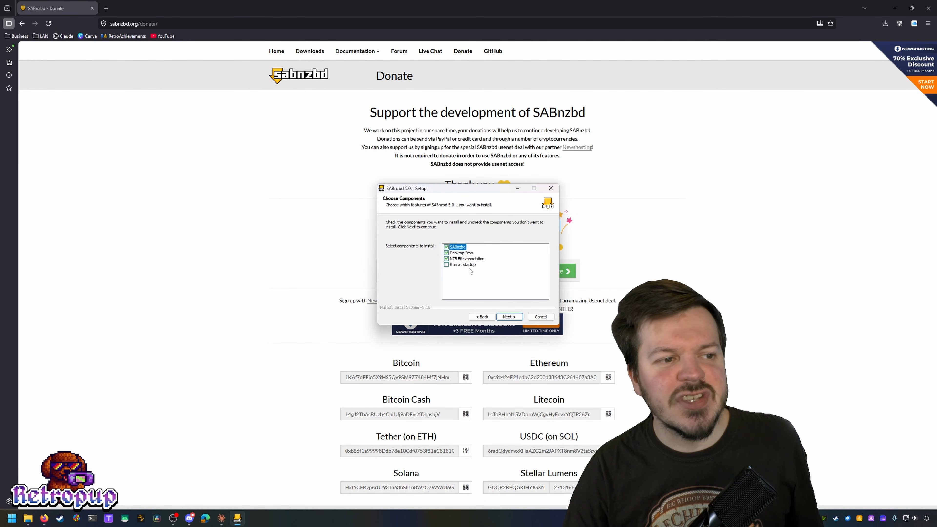
pyautogui.click(468, 265)
pyautogui.click(509, 317)
pyautogui.click(509, 316)
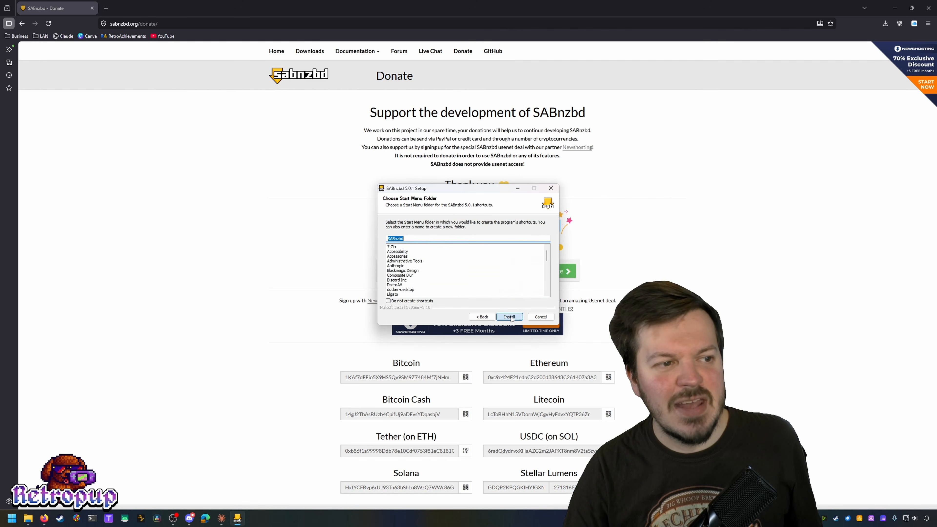
pyautogui.click(509, 316)
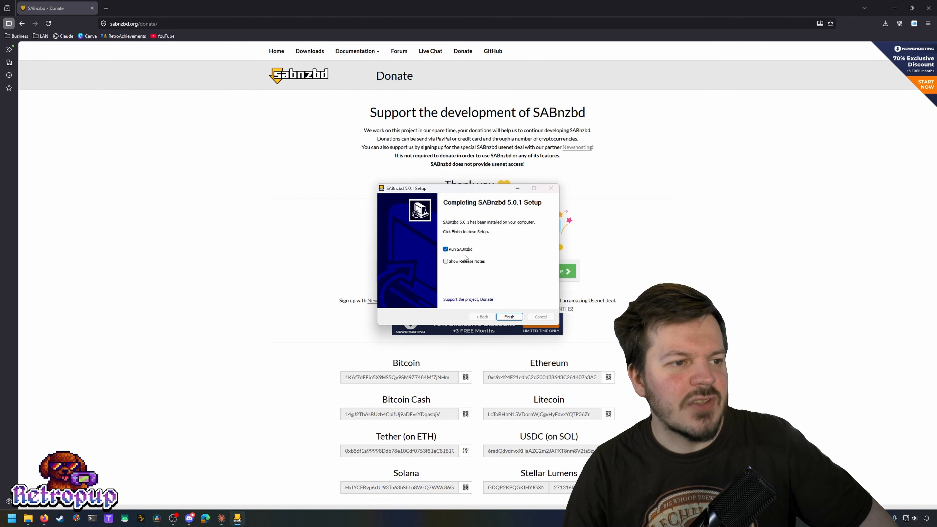
pyautogui.click(505, 319)
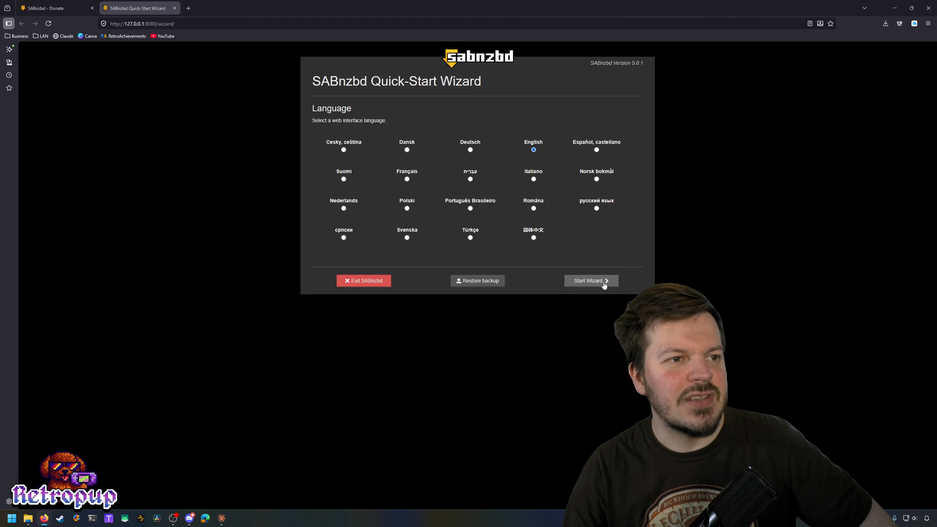
# Step: Start the English wizard and enter news.usenetserver. as the server host, moving to the username field
pyautogui.click(604, 285)
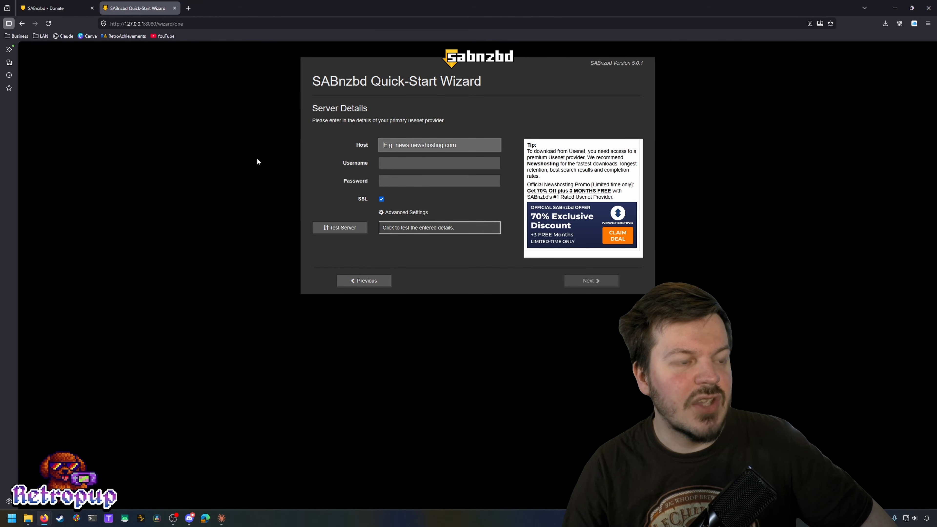
pyautogui.write('ne')
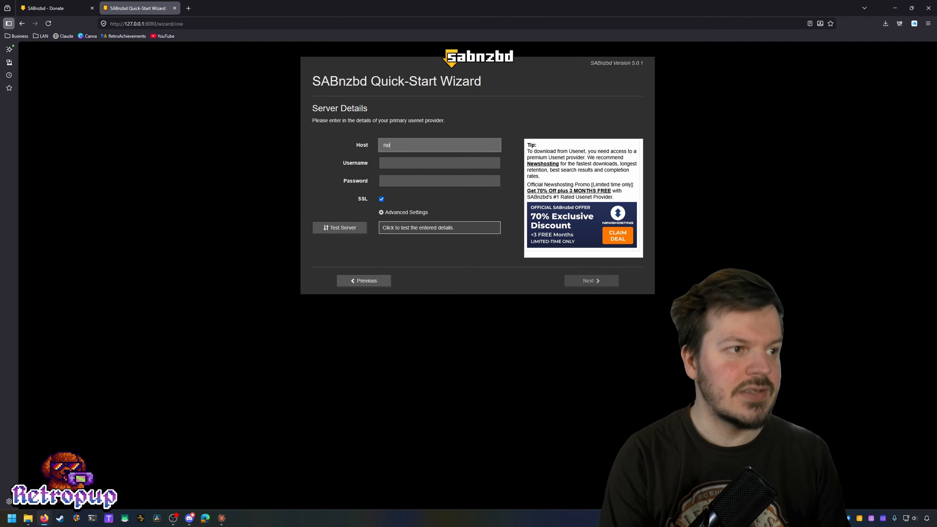
pyautogui.write('ws.usenet')
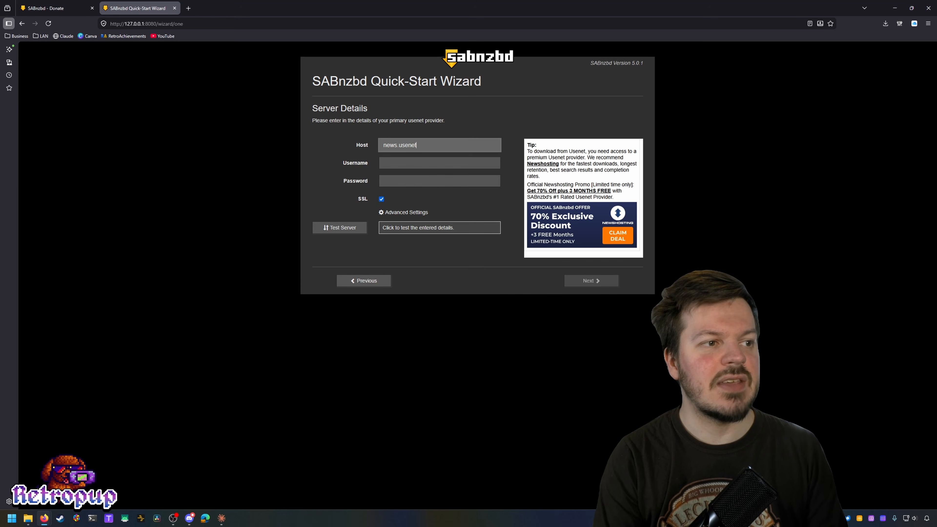
pyautogui.write('server.com')
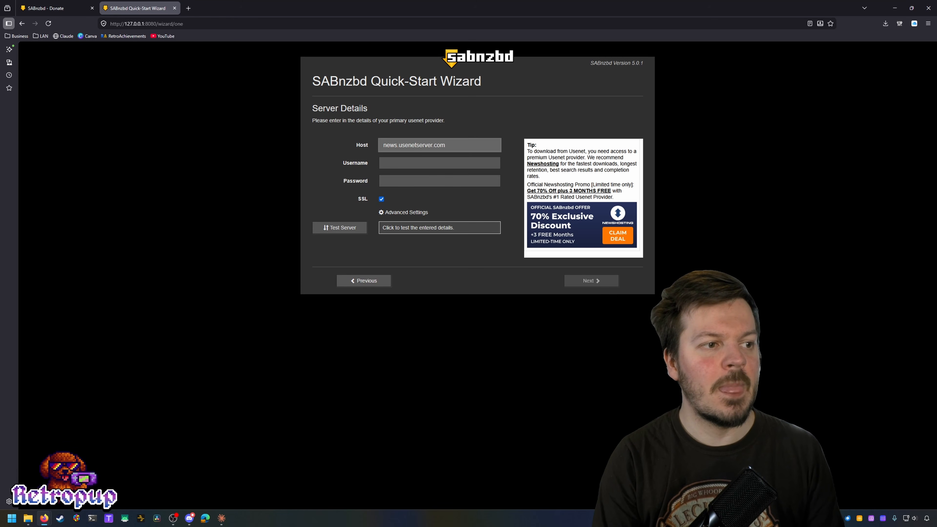
pyautogui.press('Tab')
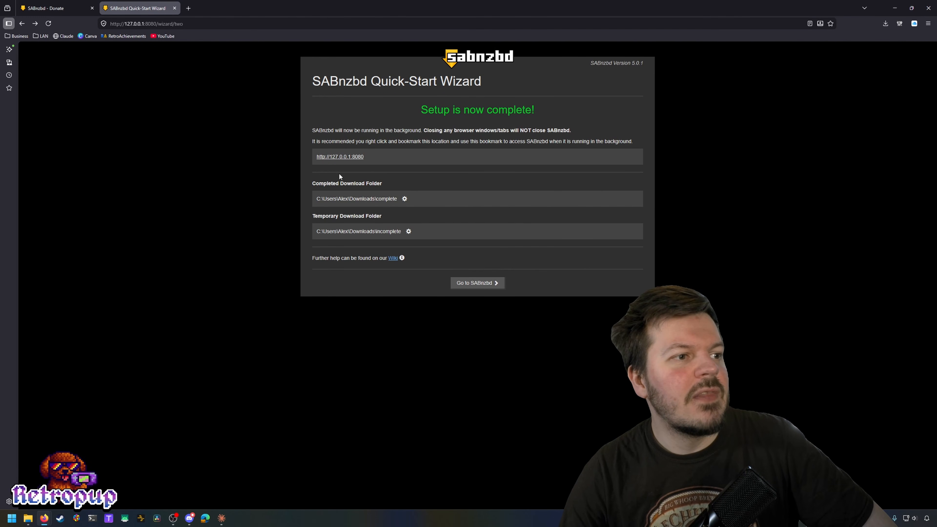
pyautogui.rightClick(336, 157)
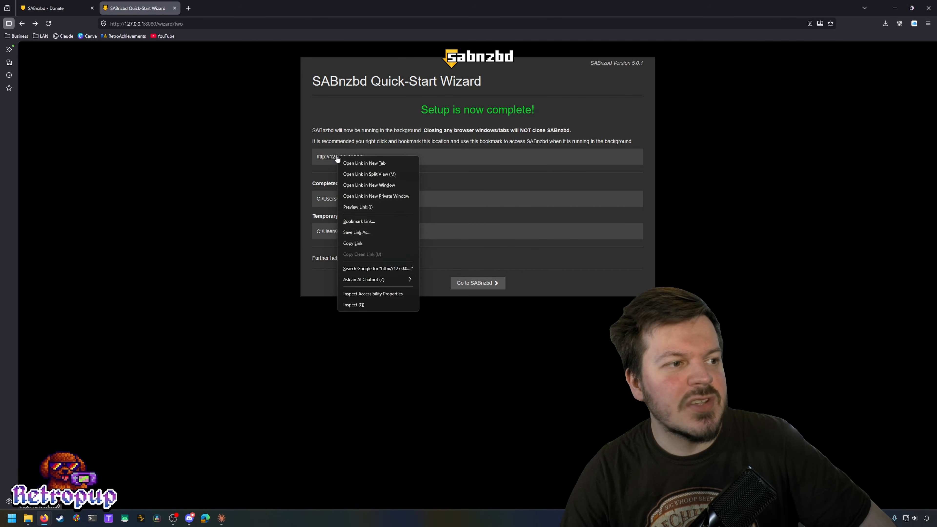
pyautogui.click(359, 217)
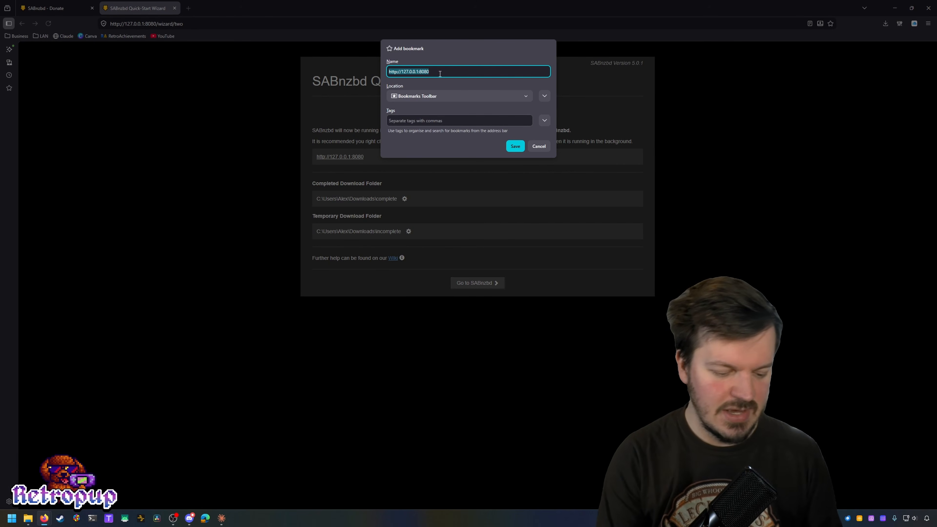
pyautogui.write('SAB')
pyautogui.press('Return')
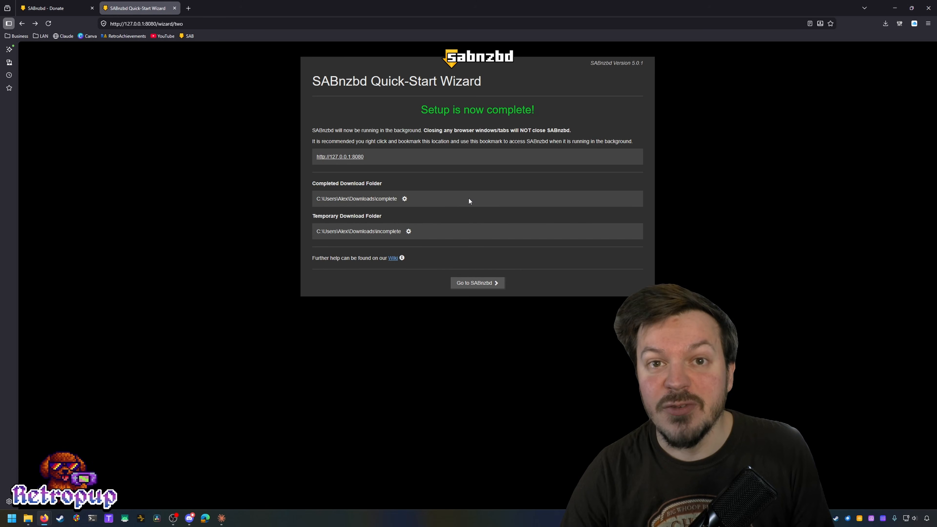
# Step: Go to the SABnzbd main page, then open and close the Add NZB form
pyautogui.click(501, 287)
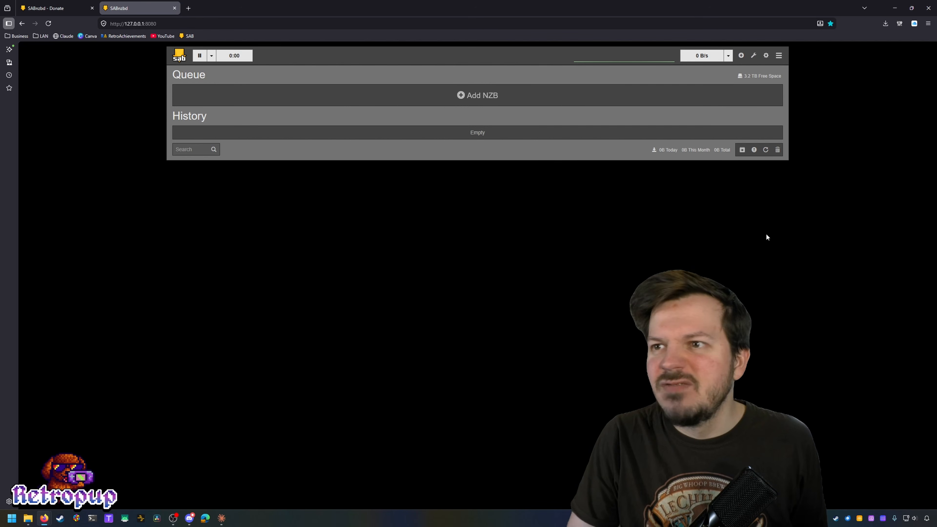
pyautogui.click(742, 56)
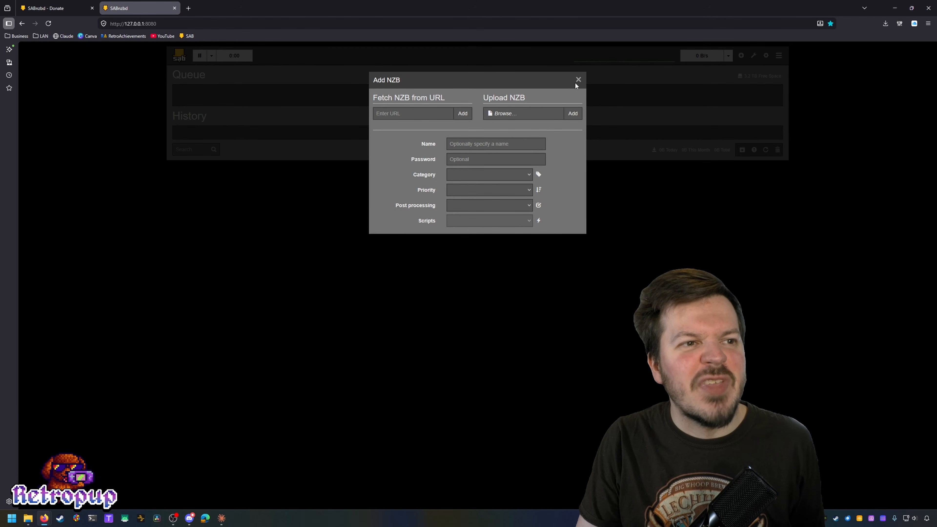
pyautogui.click(578, 81)
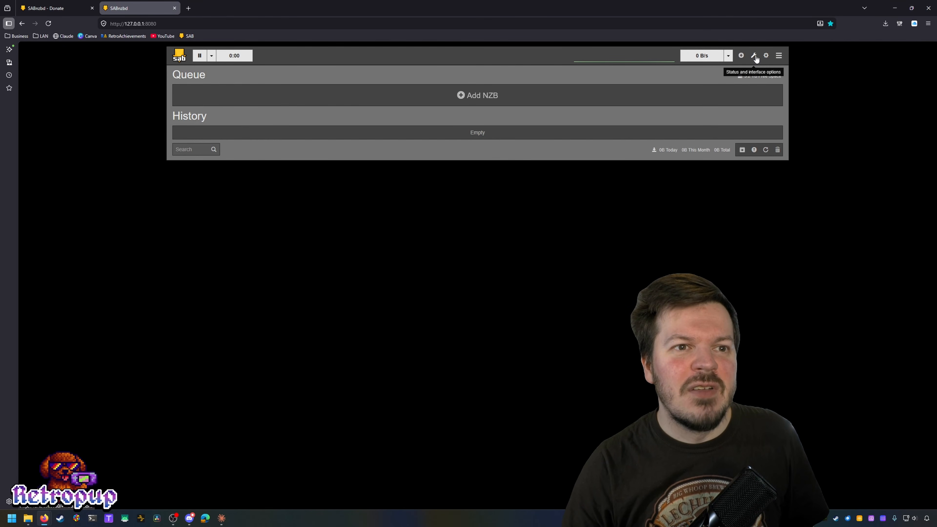
# Step: Review the server connections and orphaned jobs in the status and interface options
pyautogui.click(755, 57)
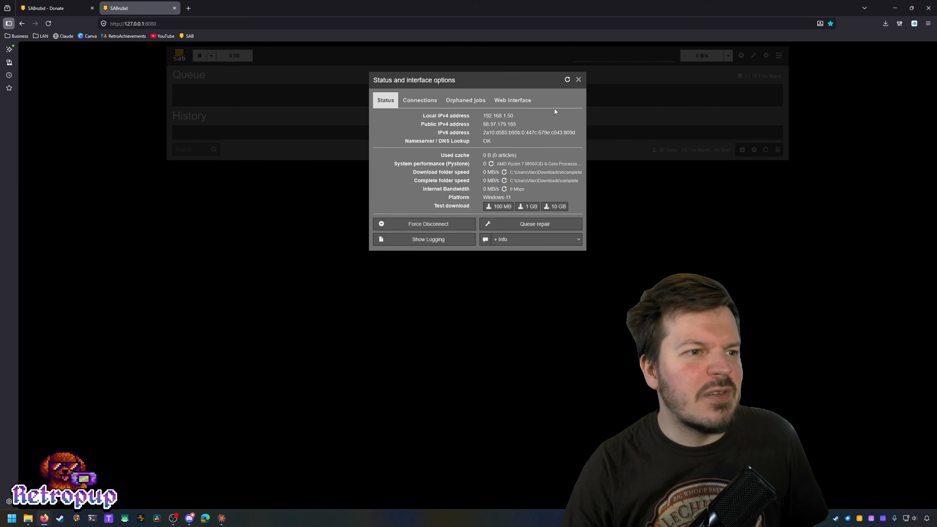
pyautogui.click(410, 97)
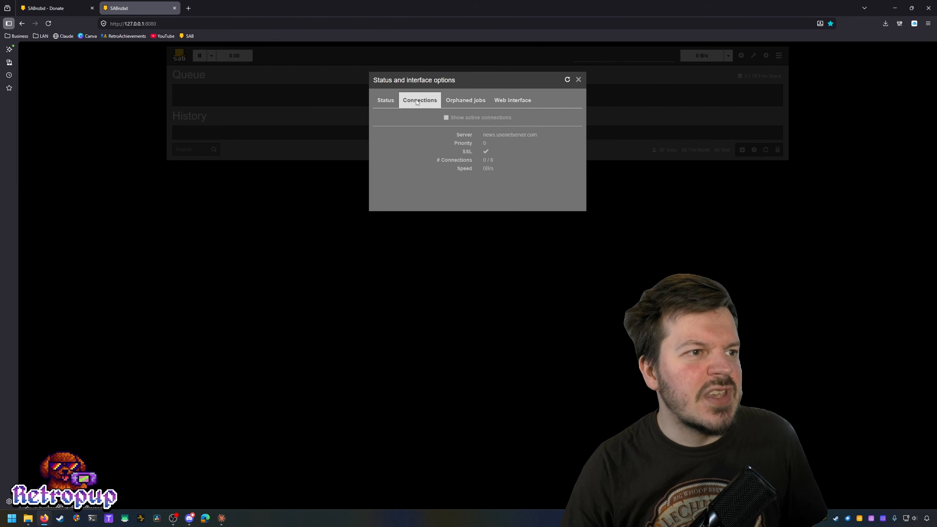
pyautogui.click(477, 99)
# Step: Enable the tabbed layout keeping 20 queue items per page, then check the Warnings and Queue tabs
pyautogui.click(529, 101)
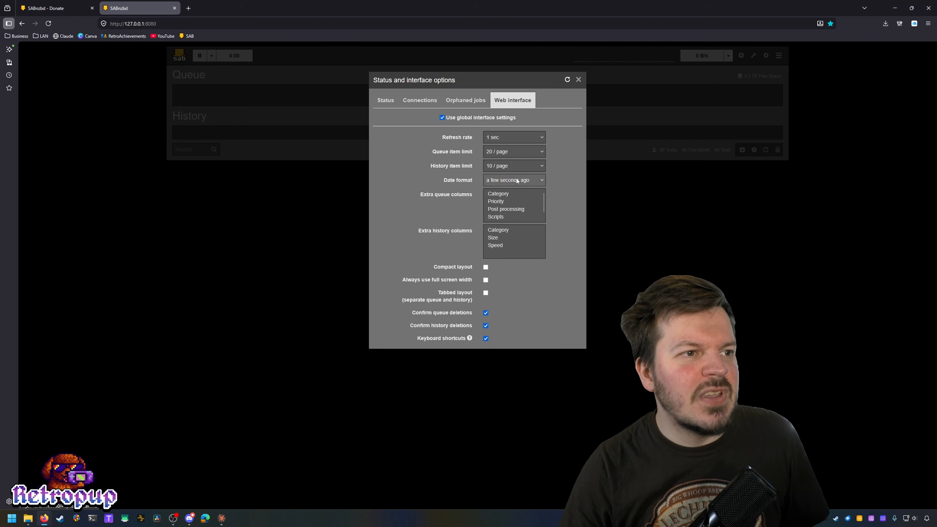
pyautogui.click(540, 153)
pyautogui.click(540, 153)
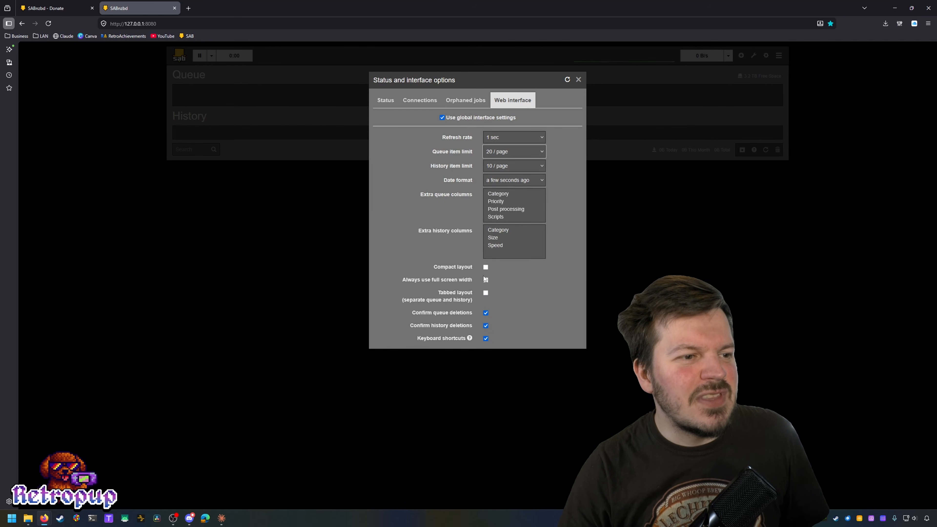
pyautogui.click(486, 293)
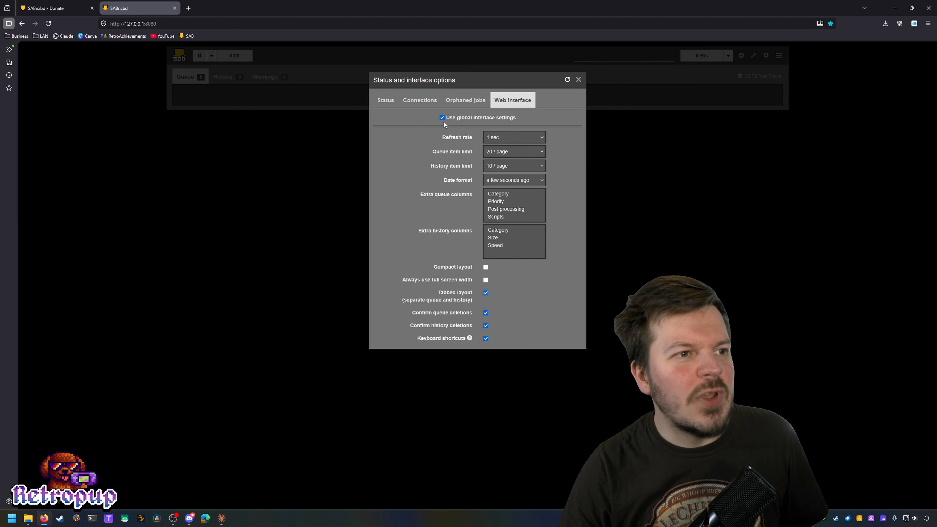
pyautogui.click(579, 80)
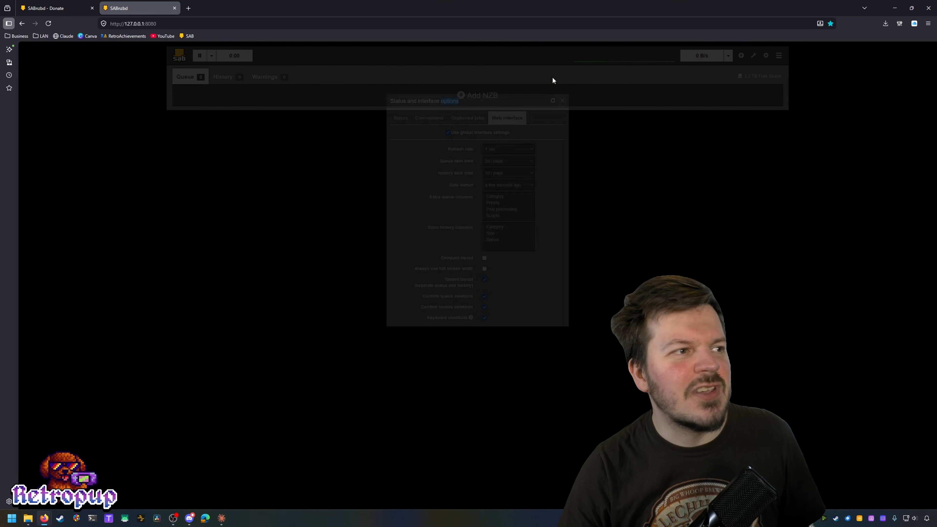
pyautogui.click(263, 75)
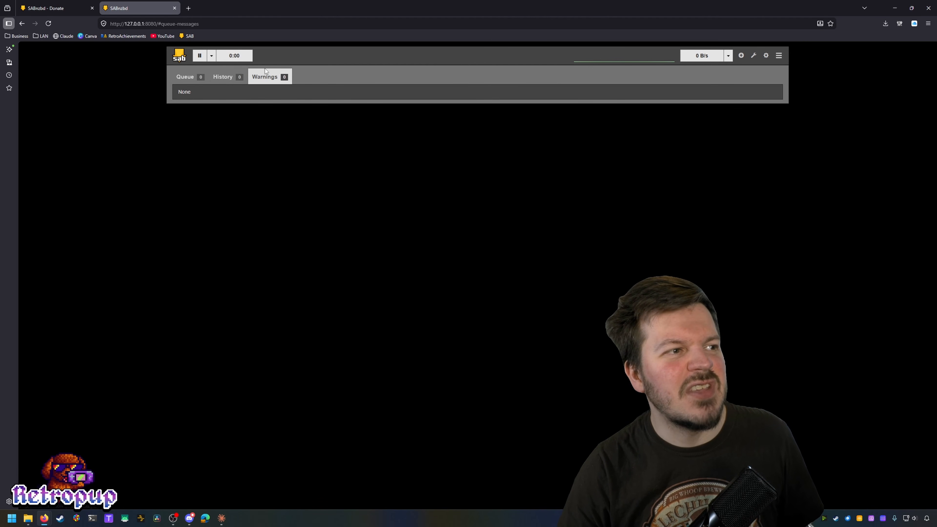
pyautogui.click(185, 79)
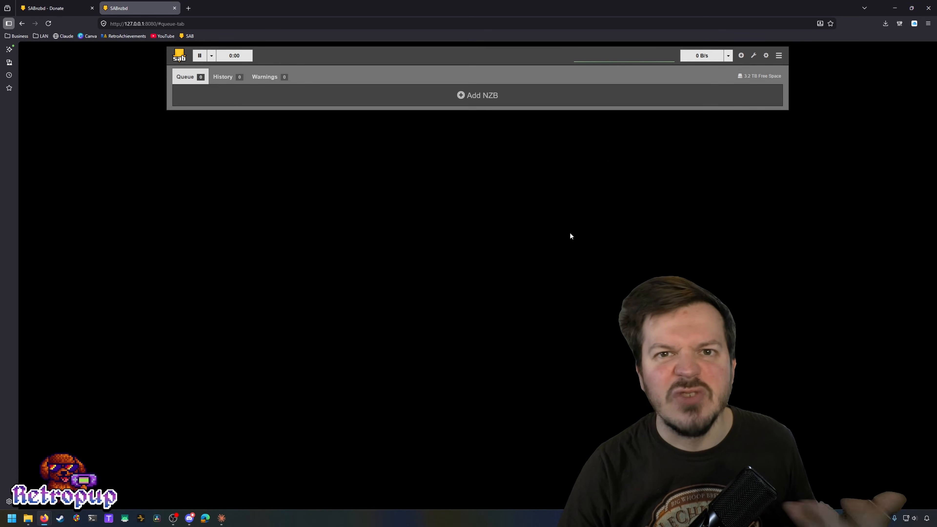
pyautogui.click(766, 56)
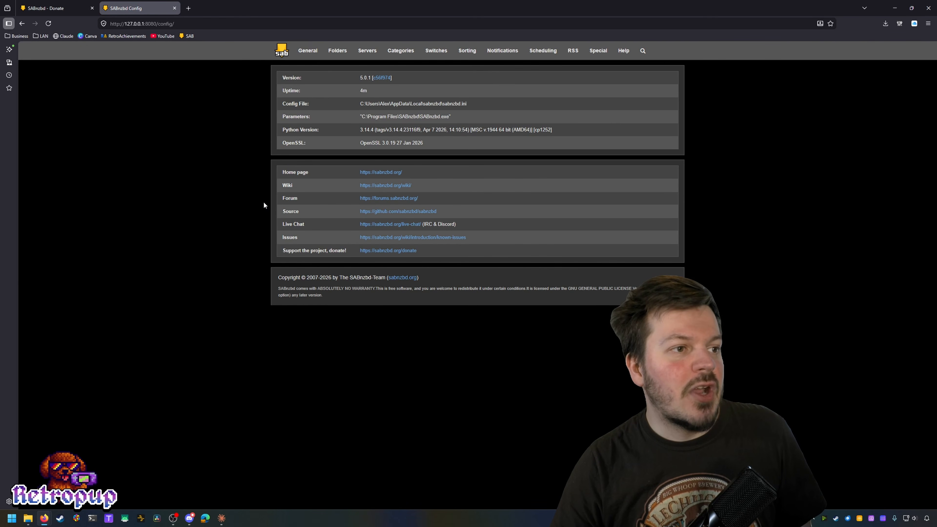
pyautogui.click(303, 51)
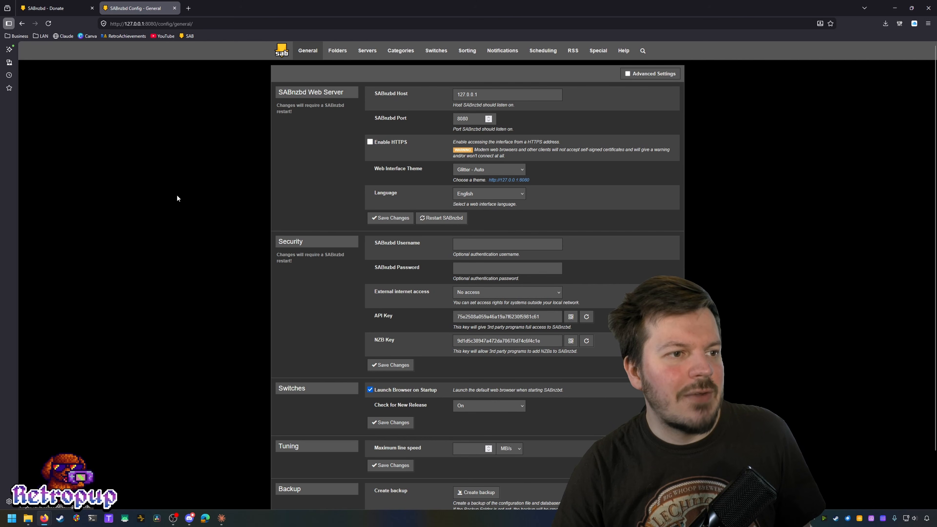
pyautogui.moveTo(539, 95); pyautogui.dragTo(433, 95)
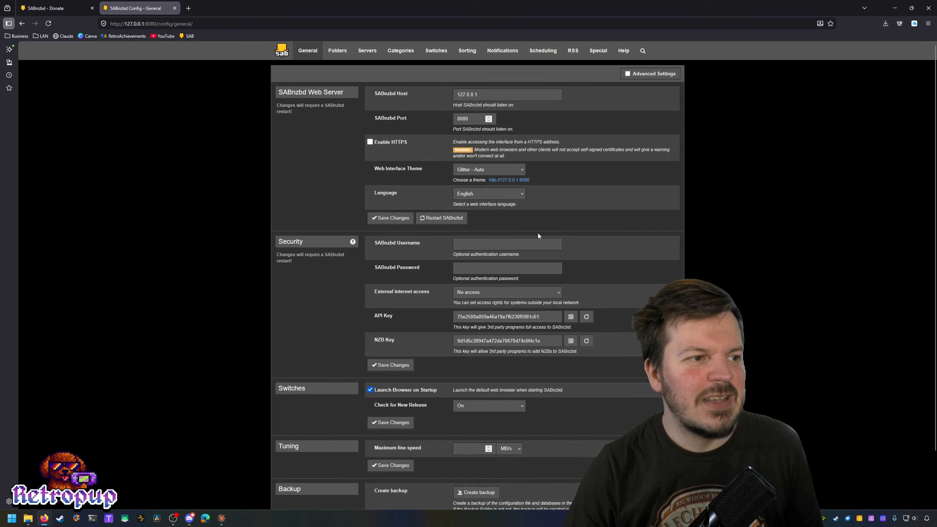
pyautogui.scroll(-2, 583, 238)
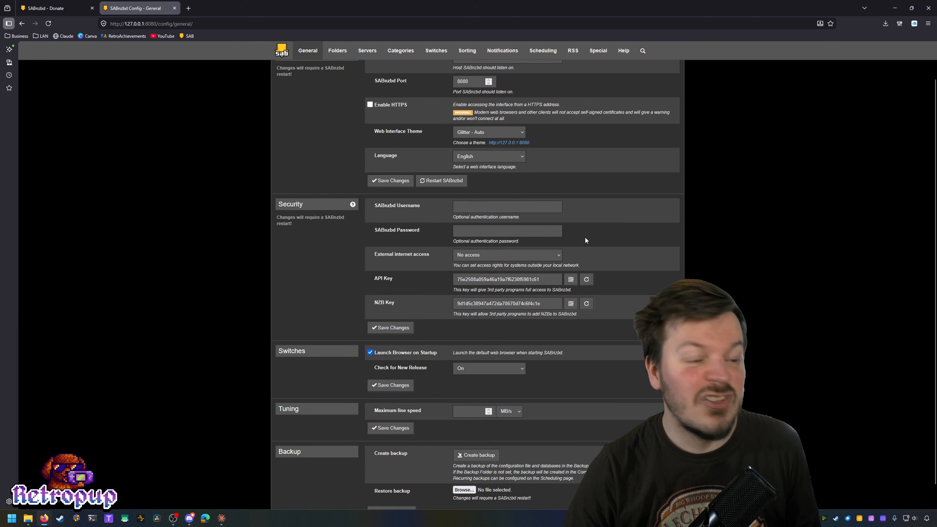
pyautogui.scroll(-1, 590, 234)
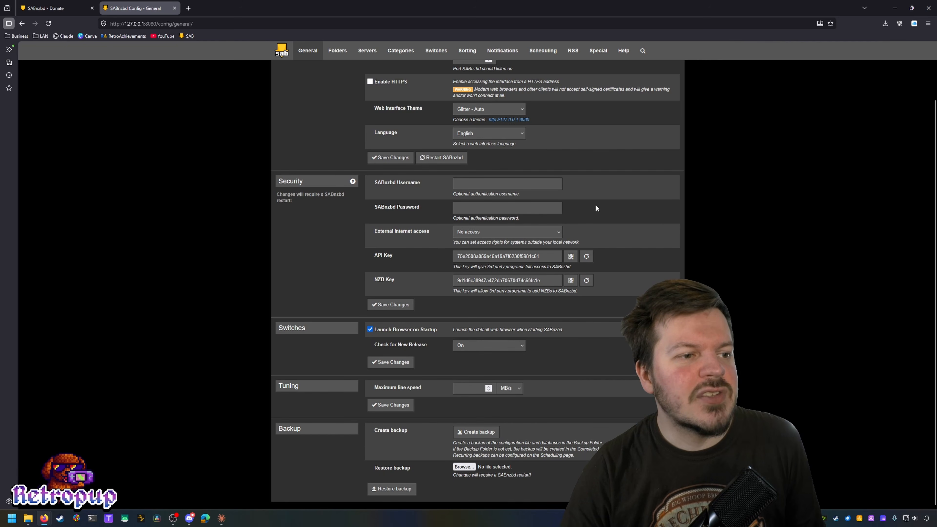
pyautogui.click(486, 184)
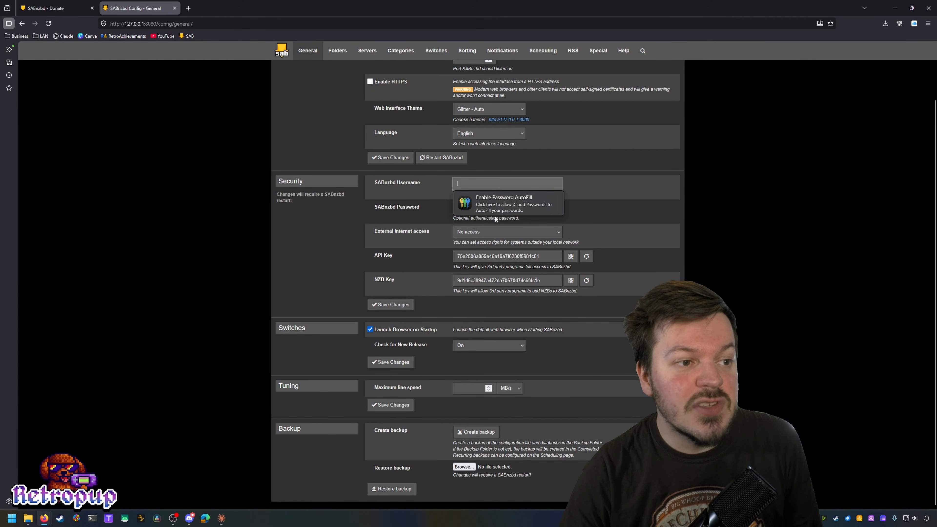
pyautogui.click(623, 201)
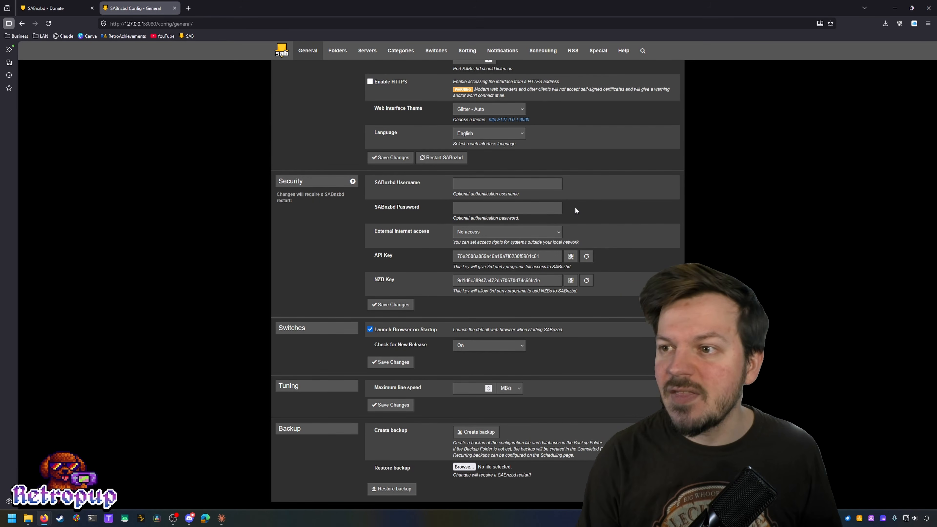
pyautogui.doubleClick(500, 260)
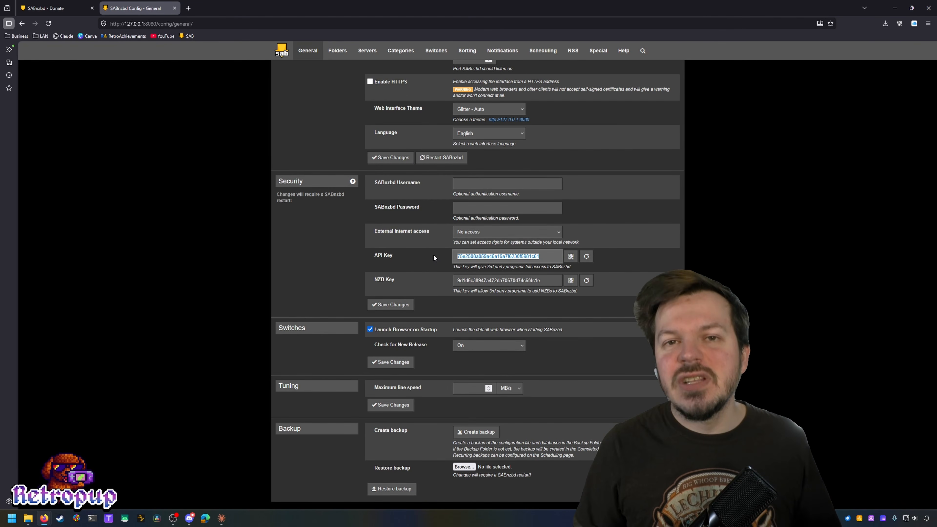
pyautogui.scroll(2, 413, 254)
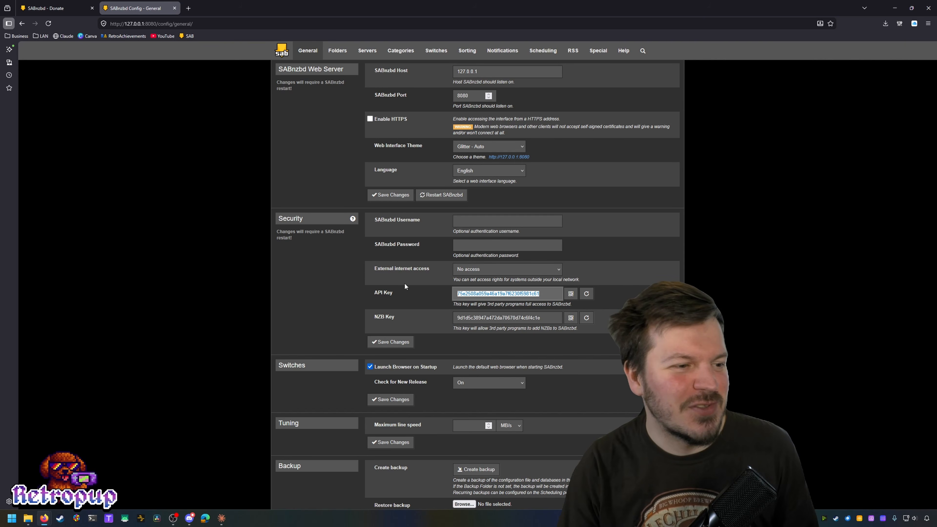
pyautogui.scroll(-2, 404, 283)
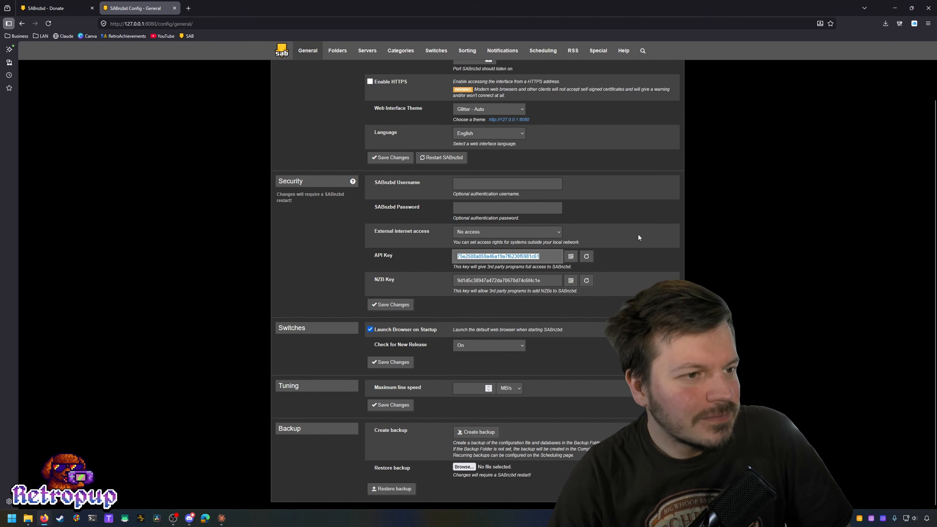
pyautogui.click(548, 256)
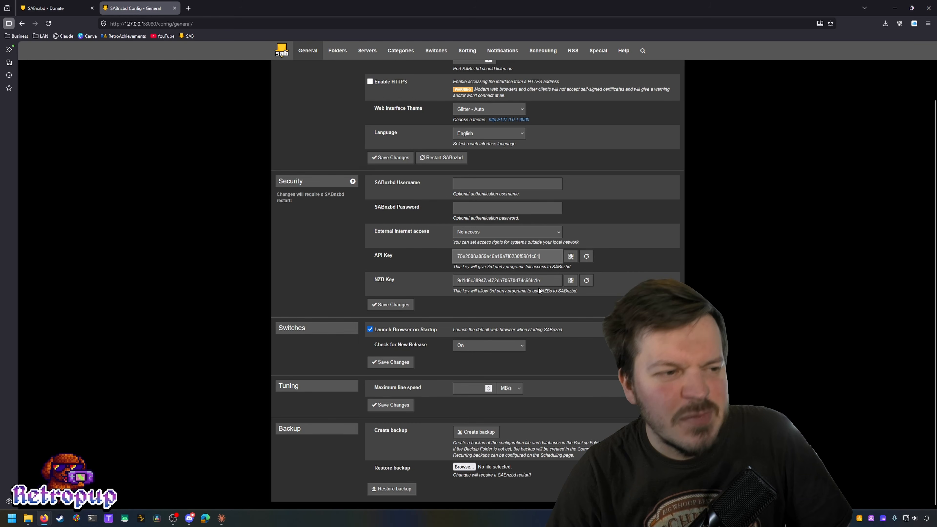
pyautogui.doubleClick(508, 256)
pyautogui.click(431, 267)
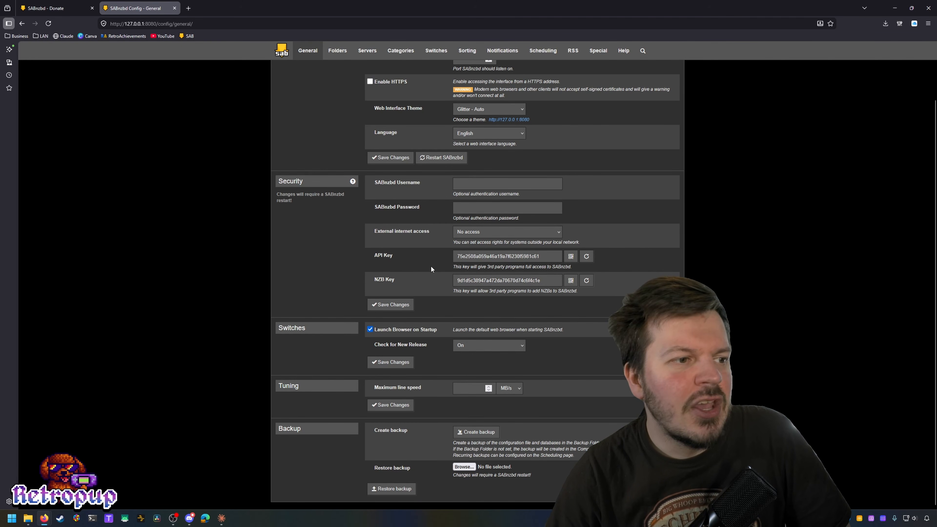
# Step: Open the Folders tab showing Downloads\incomplete and Downloads\complete as download folders
pyautogui.click(338, 52)
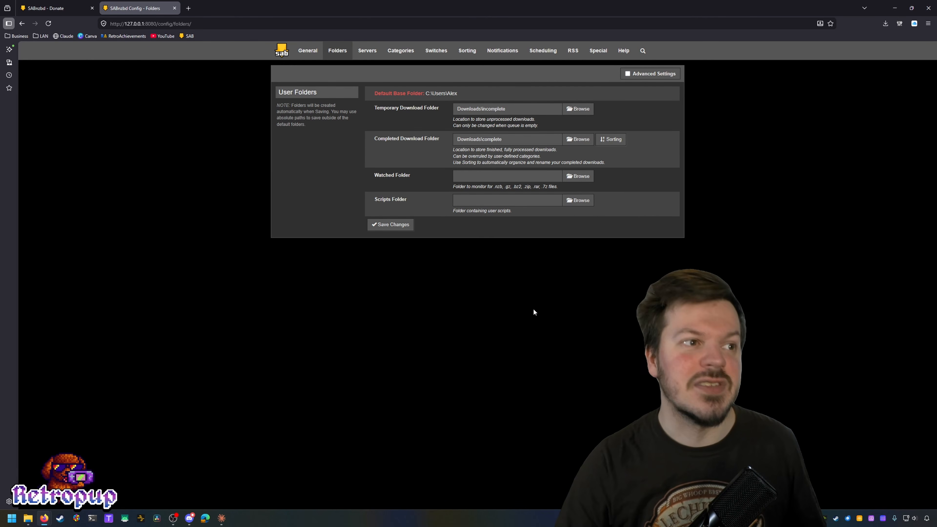
# Step: On Servers, expand news.usenetserver.com, change Connections to 55, and save the changes
pyautogui.click(367, 51)
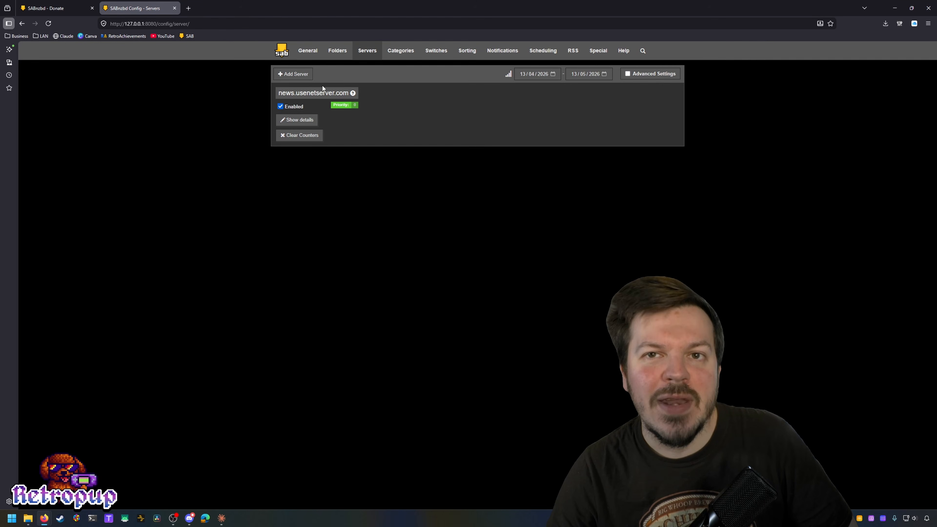
pyautogui.click(314, 120)
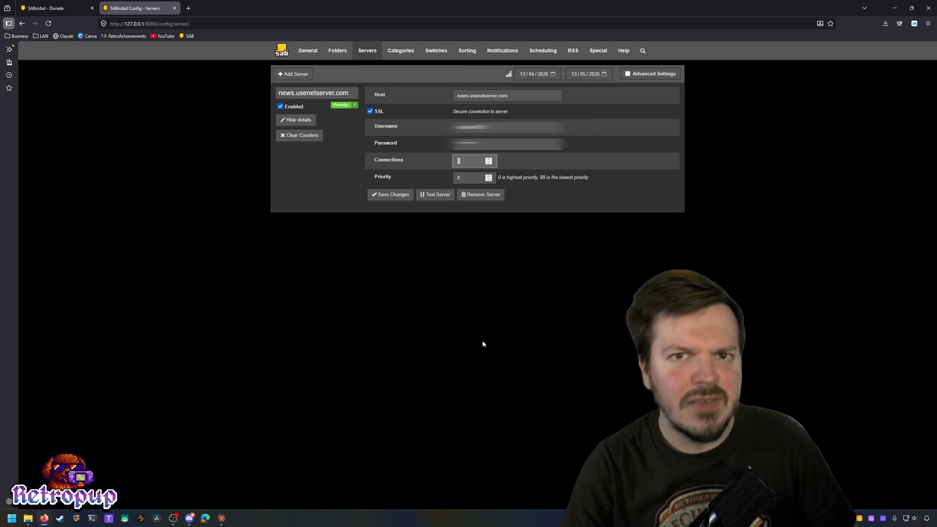
pyautogui.write('55')
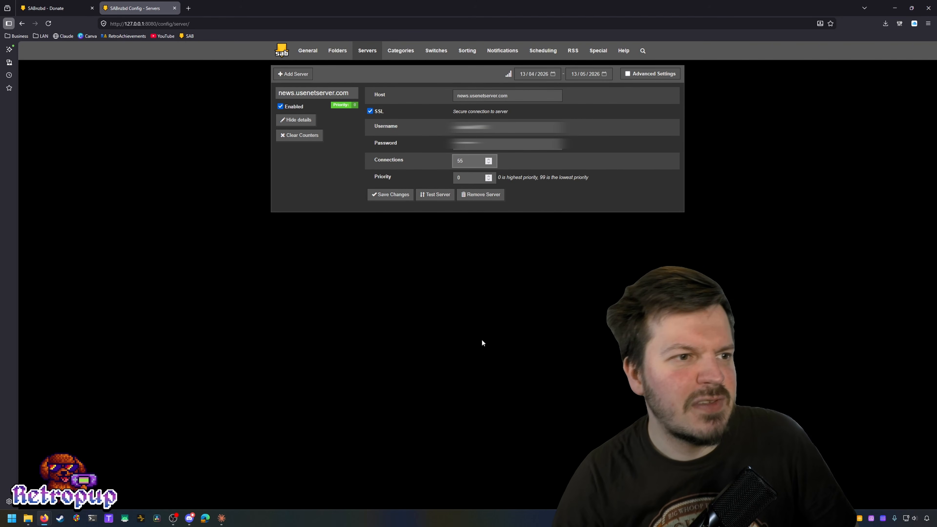
pyautogui.click(373, 194)
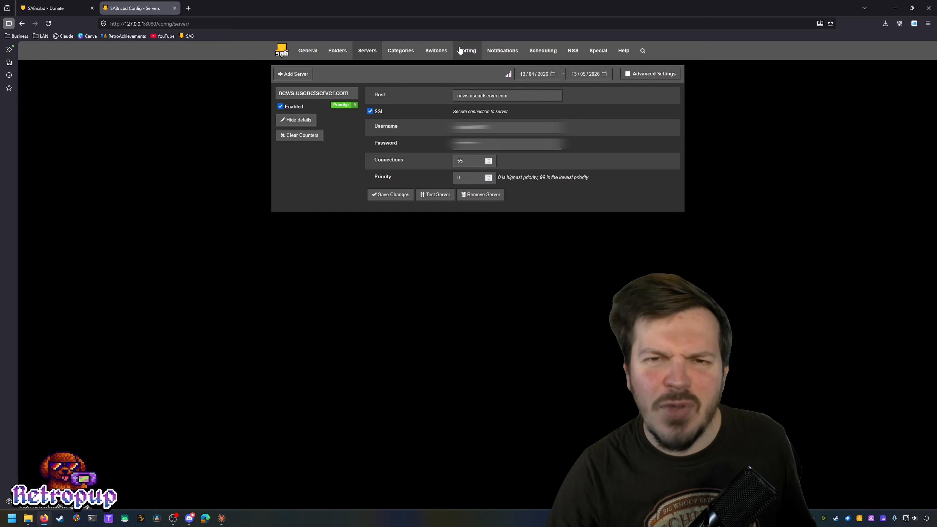
# Step: Open the Categories tab listing Default, movies, tv, audio and software
pyautogui.click(403, 57)
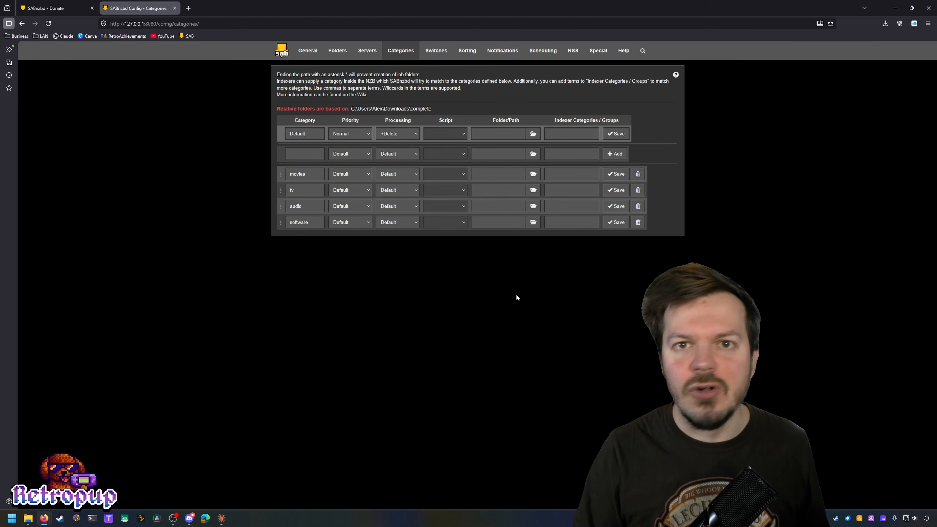
# Step: Turn on Direct Unpack in SABnzbd's Switches settings
pyautogui.click(436, 50)
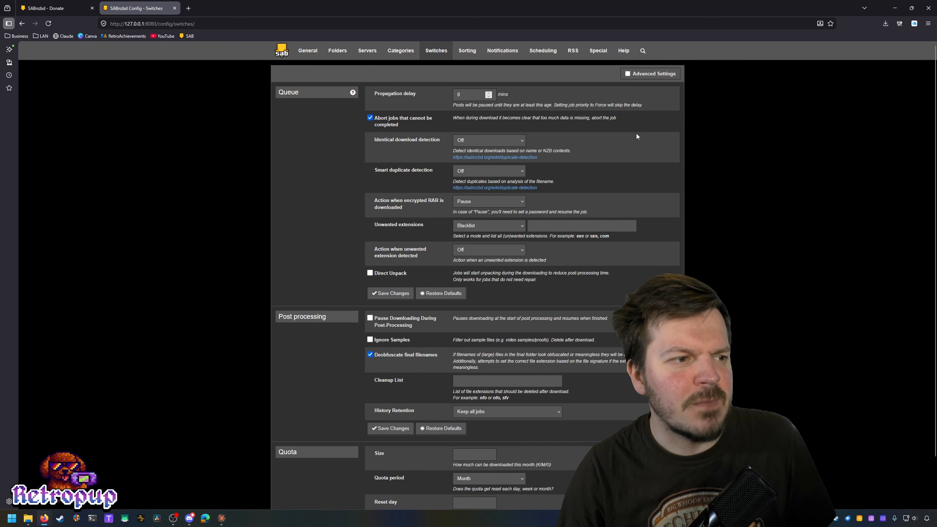
pyautogui.scroll(-1, 614, 177)
pyautogui.scroll(-1, 617, 181)
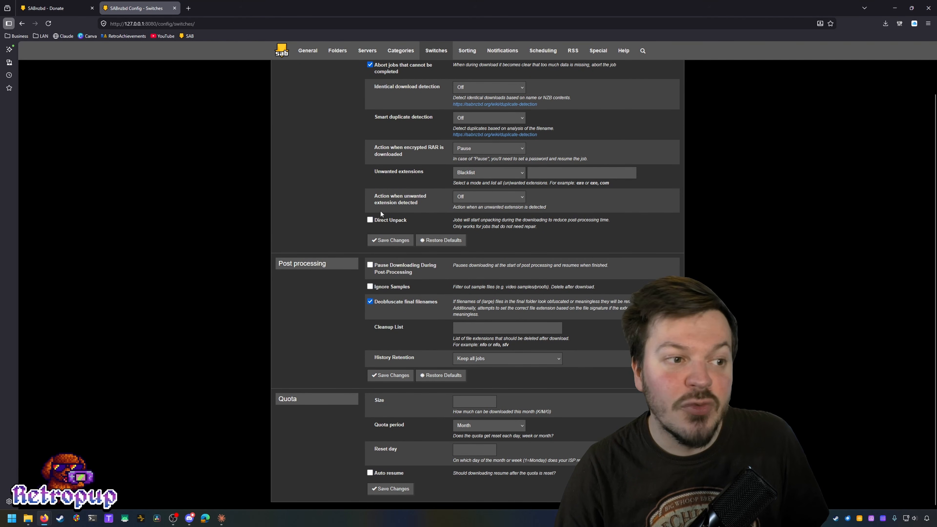
pyautogui.click(377, 220)
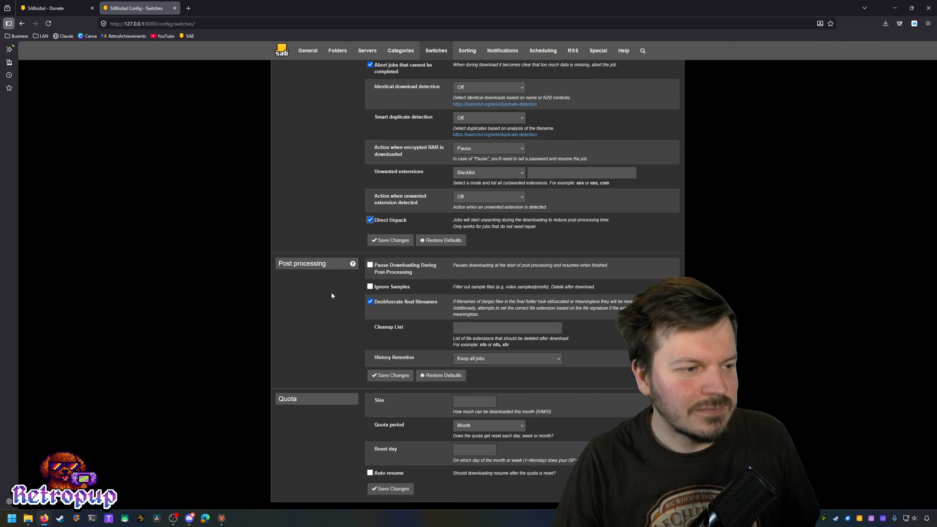
# Step: Keep the unsaved change at the leave prompt, save the switch settings, then go to Sorting
pyautogui.scroll(2, 328, 291)
pyautogui.click(485, 51)
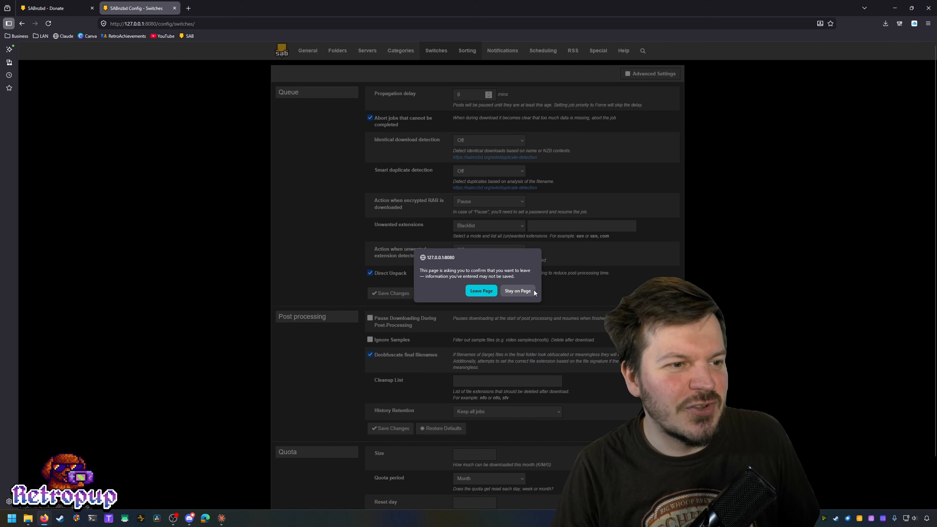
pyautogui.click(522, 293)
pyautogui.scroll(-2, 505, 132)
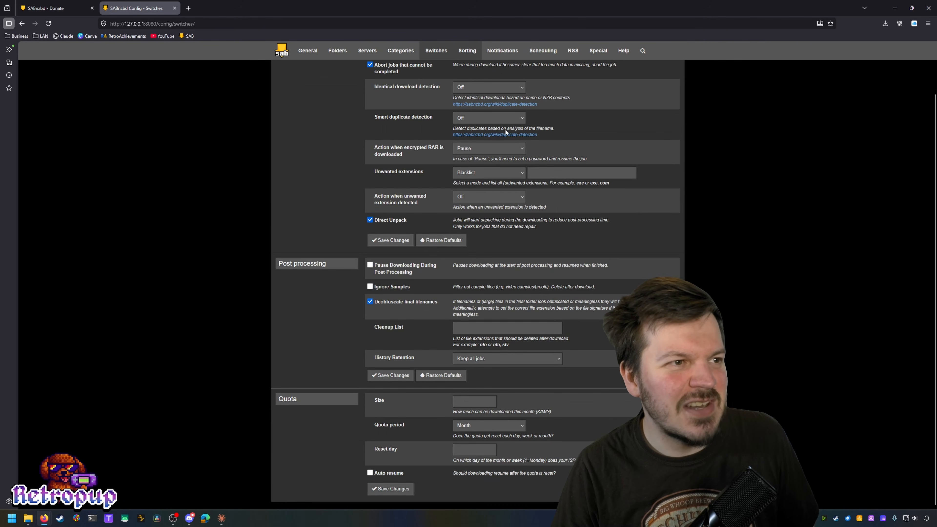
pyautogui.click(397, 489)
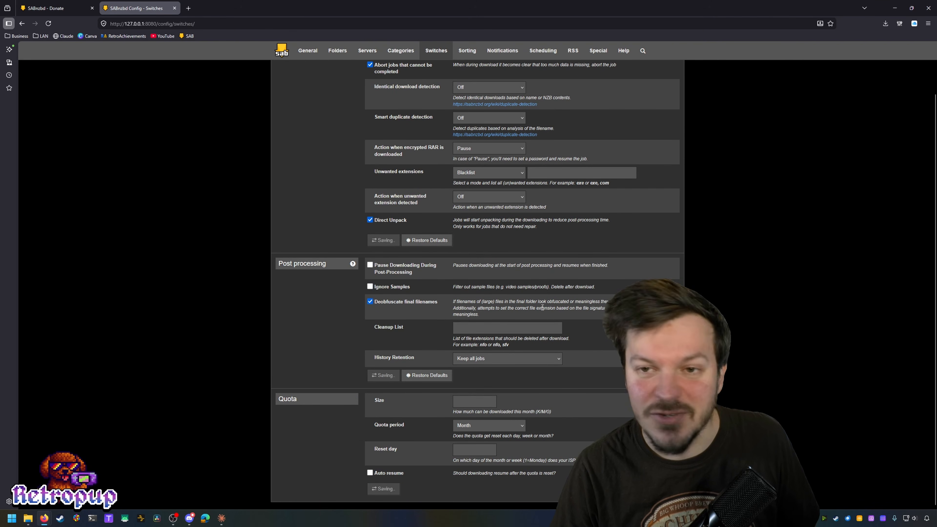
pyautogui.scroll(2, 590, 230)
pyautogui.click(466, 50)
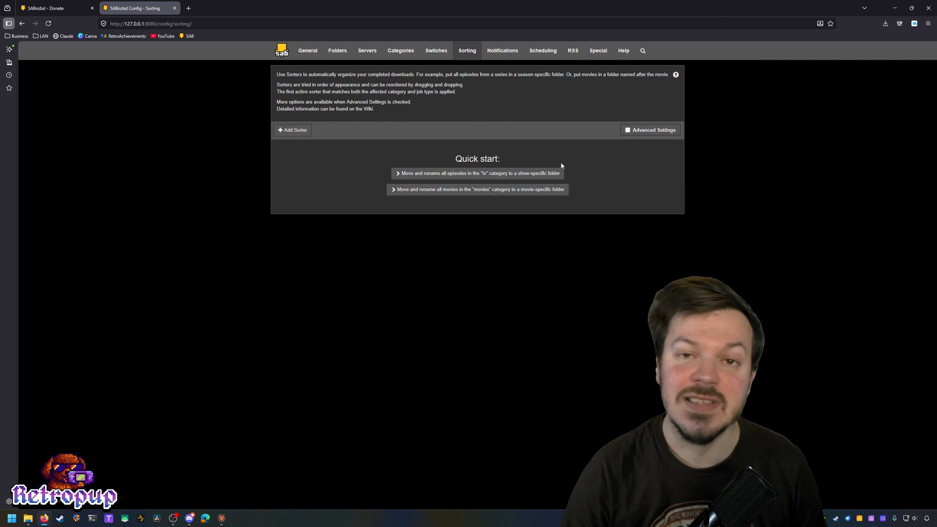
# Step: Look over the Notifications settings, then move on to the empty Scheduling page
pyautogui.click(499, 53)
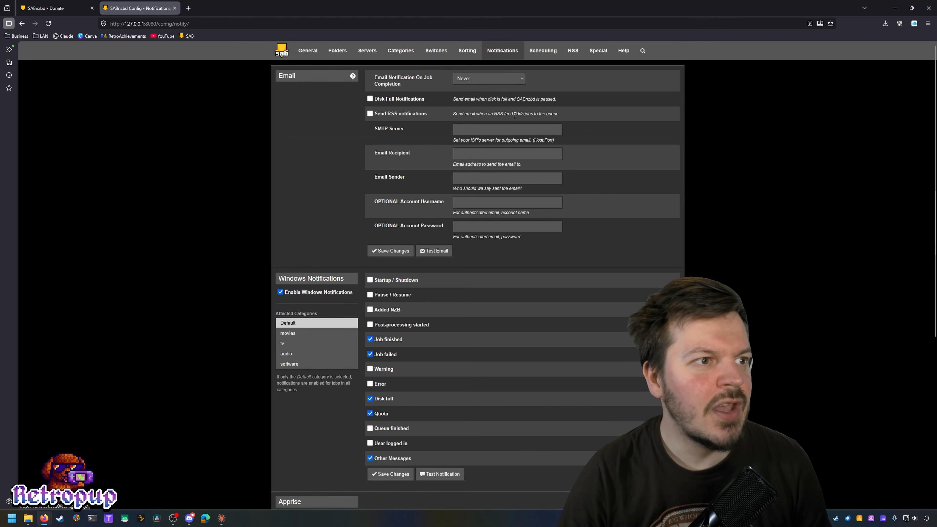
pyautogui.scroll(-5, 633, 265)
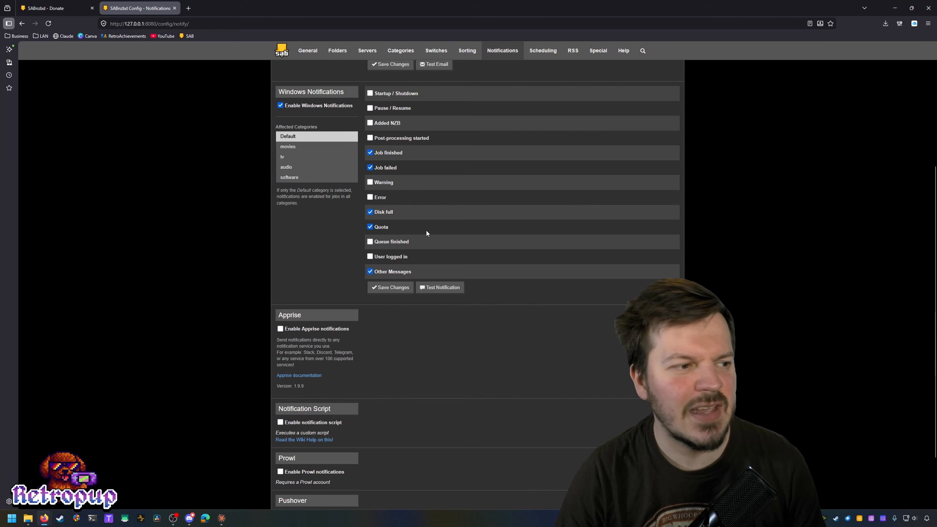
pyautogui.scroll(1, 552, 117)
pyautogui.scroll(-3, 519, 307)
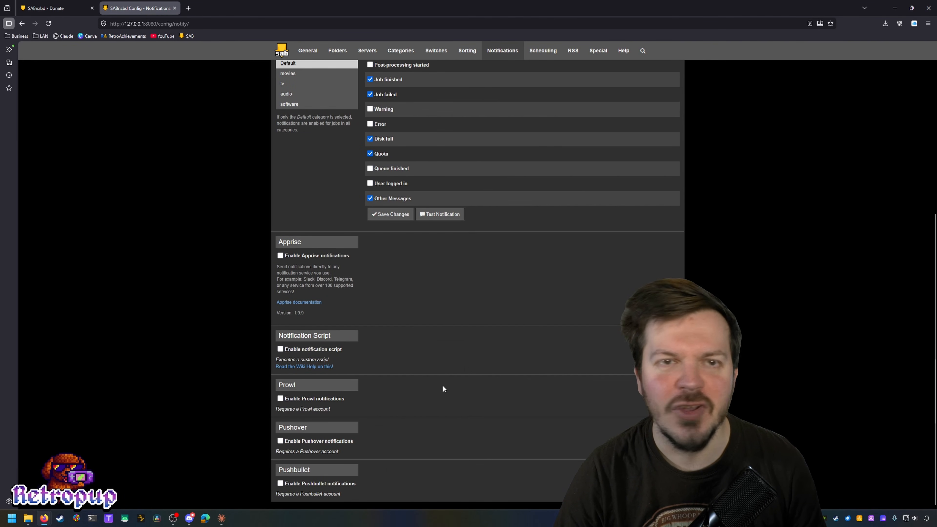
pyautogui.scroll(10, 525, 332)
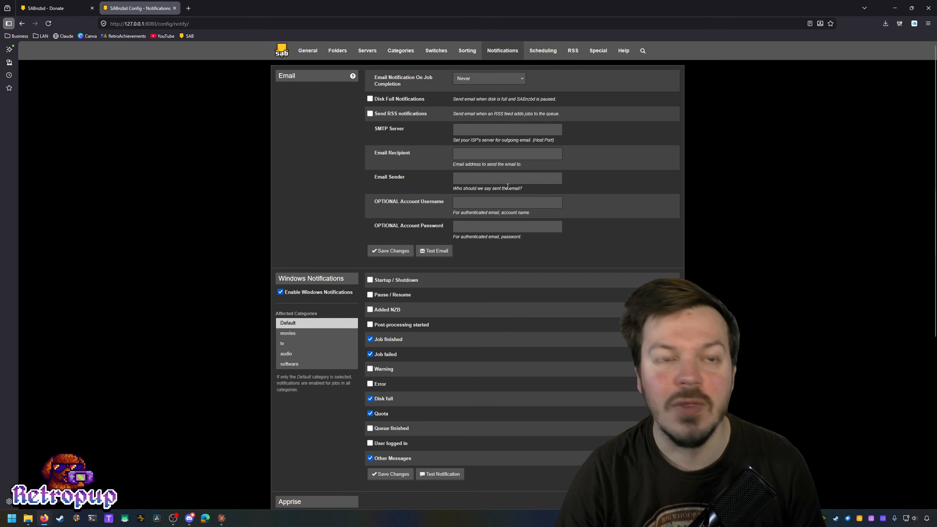
pyautogui.click(542, 51)
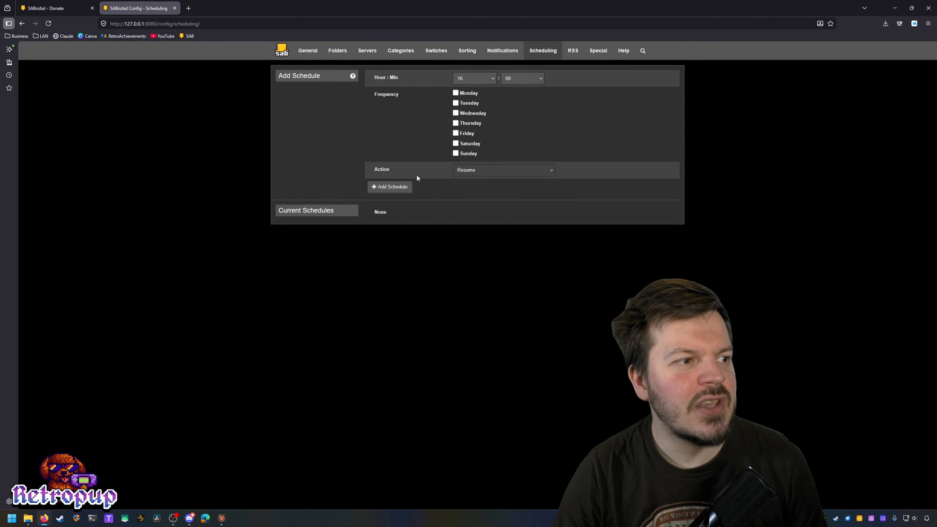
# Step: Add then remove a daily 16:00 Resume schedule, keep Resume as the action, and go to RSS
pyautogui.click(380, 187)
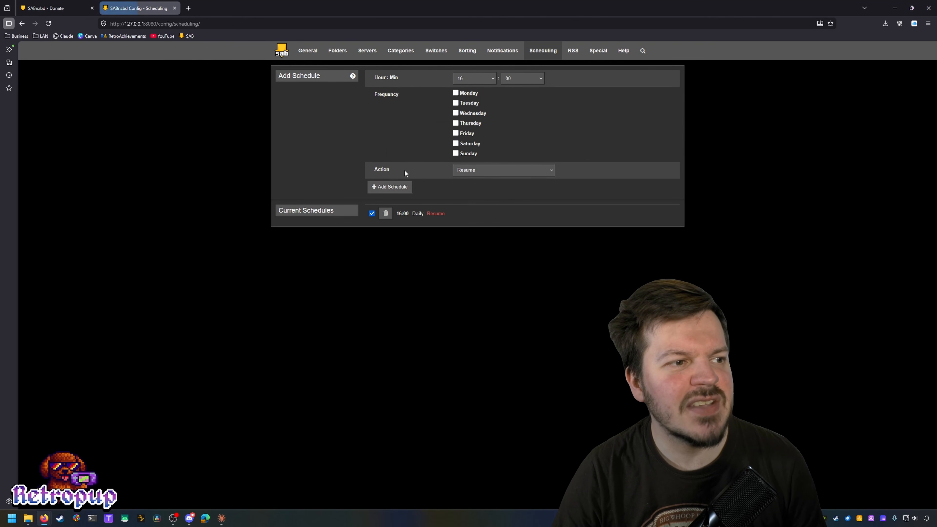
pyautogui.click(385, 214)
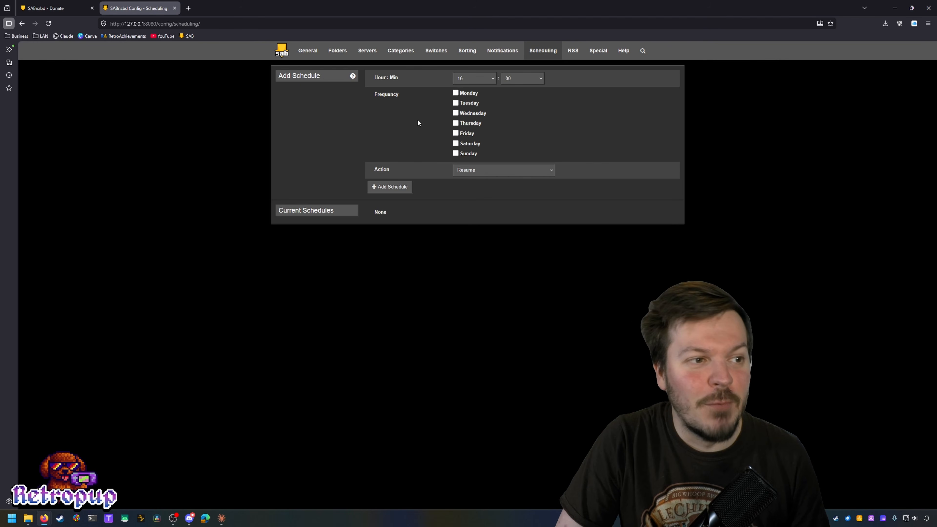
pyautogui.click(542, 170)
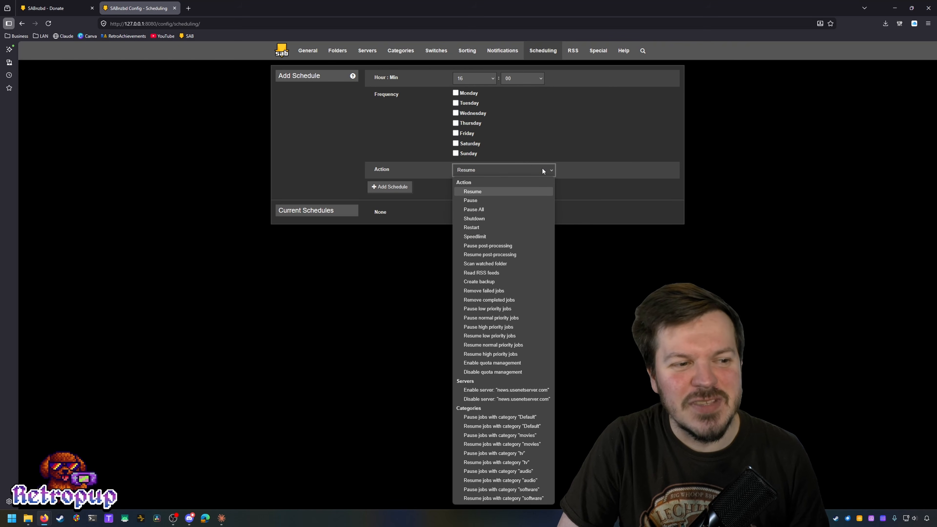
pyautogui.click(532, 128)
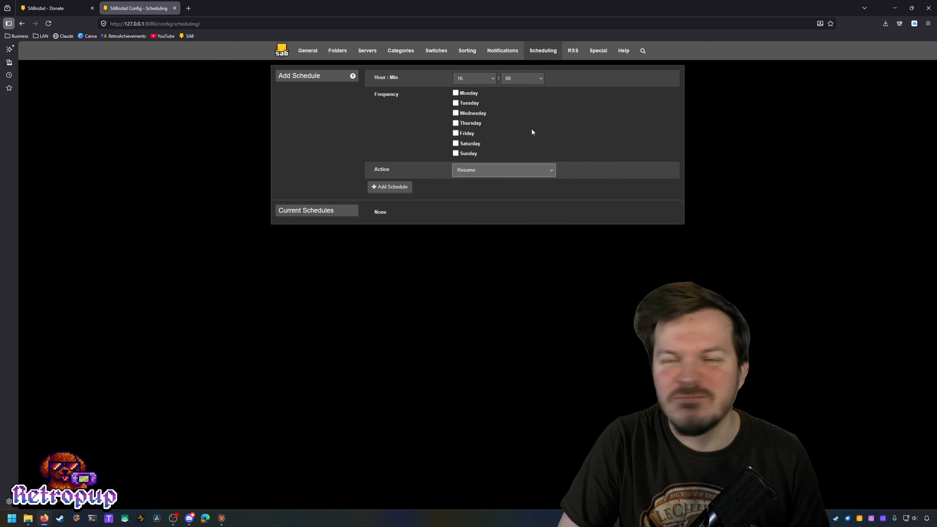
pyautogui.click(571, 51)
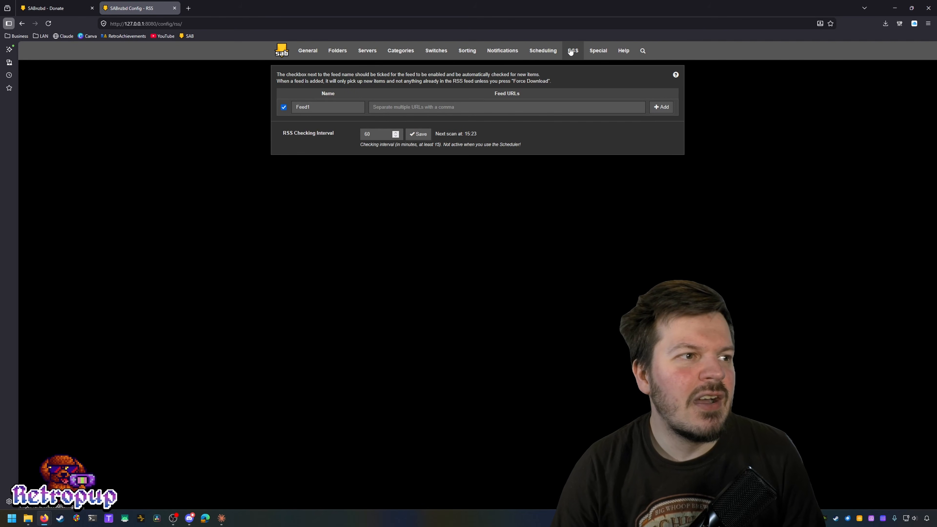
# Step: Look through the Special settings down to Values, then return to the SABnzbd main page
pyautogui.click(598, 51)
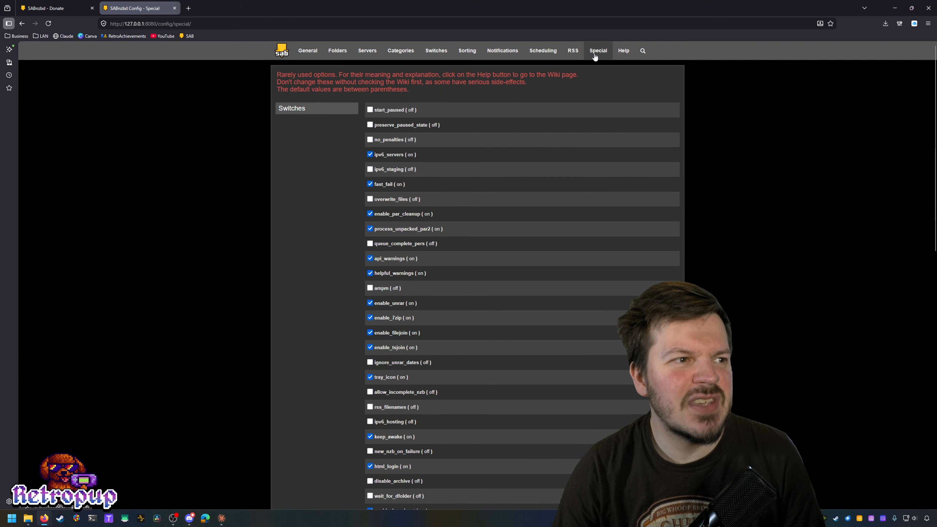
pyautogui.scroll(-10, 589, 189)
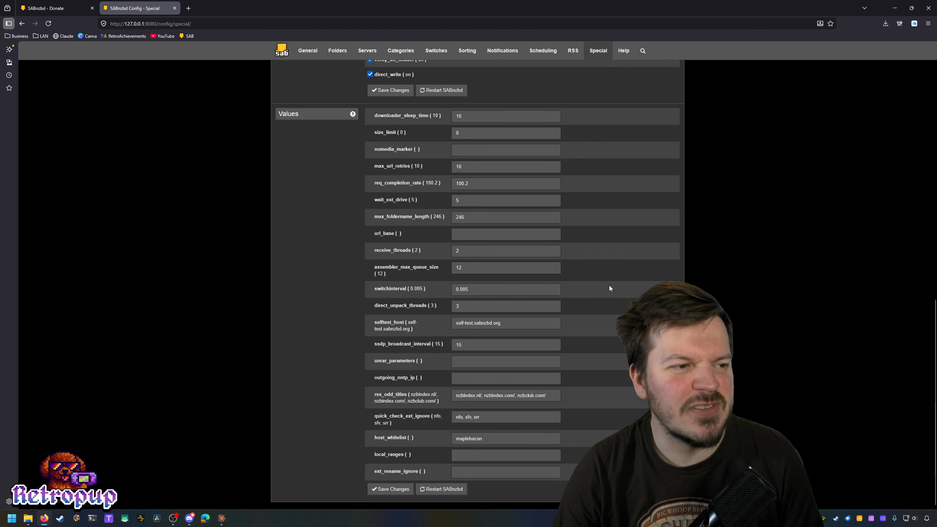
pyautogui.scroll(10, 615, 292)
pyautogui.scroll(2, 620, 304)
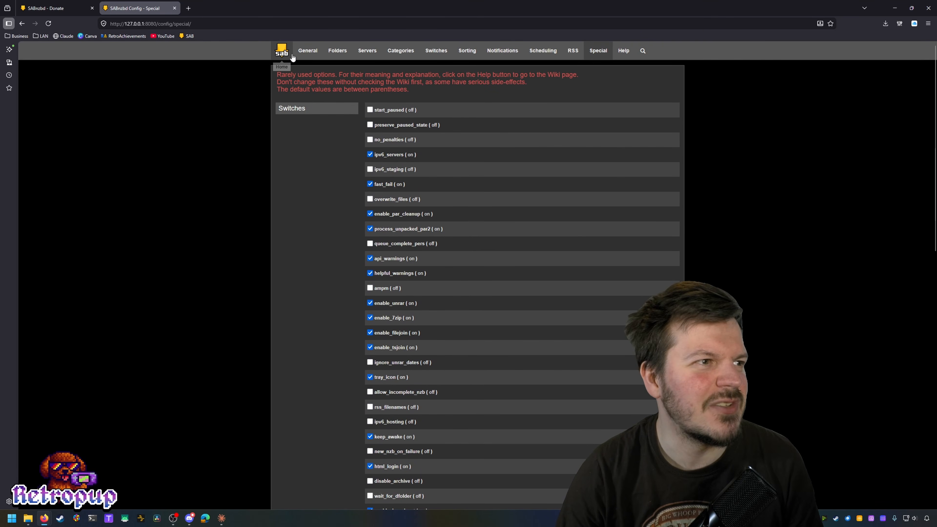
pyautogui.click(284, 52)
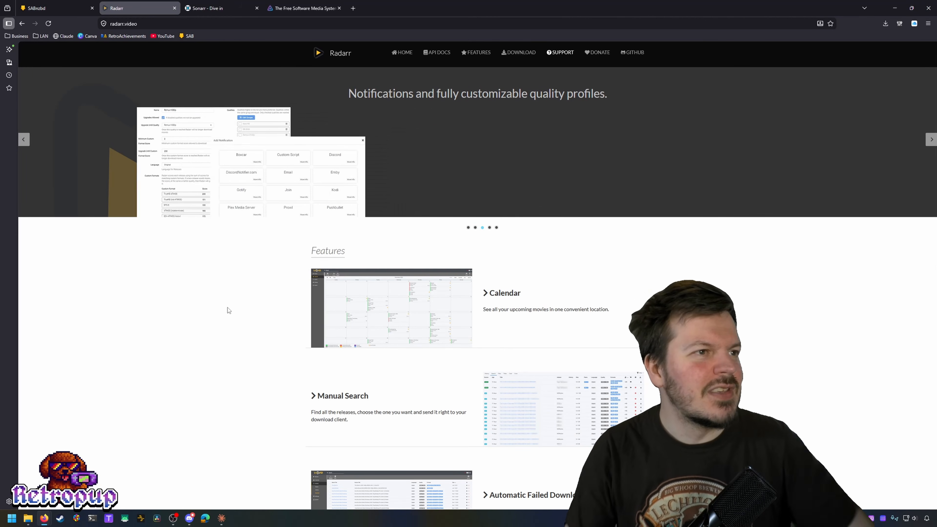
# Step: Download the Radarr 6.1.1 Windows x64 installer (77.8 MB) from radarr.video
pyautogui.click(520, 52)
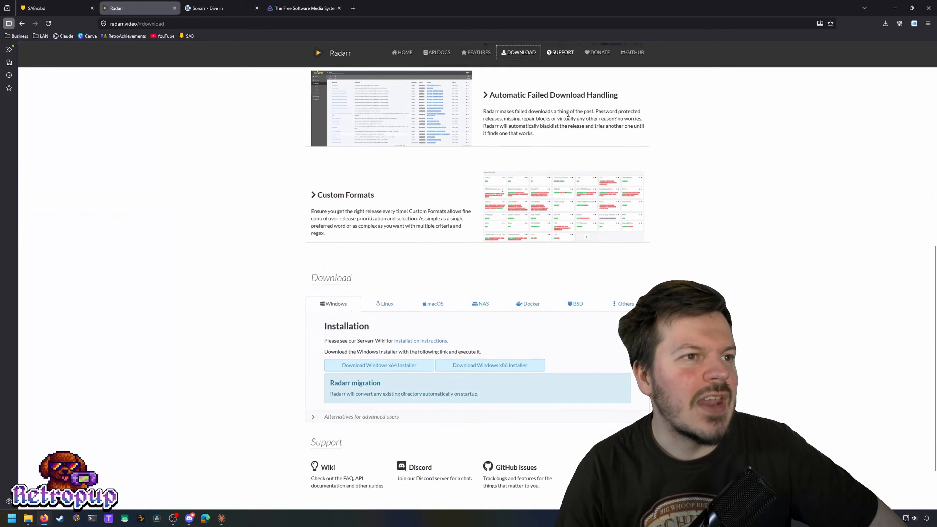
pyautogui.click(379, 297)
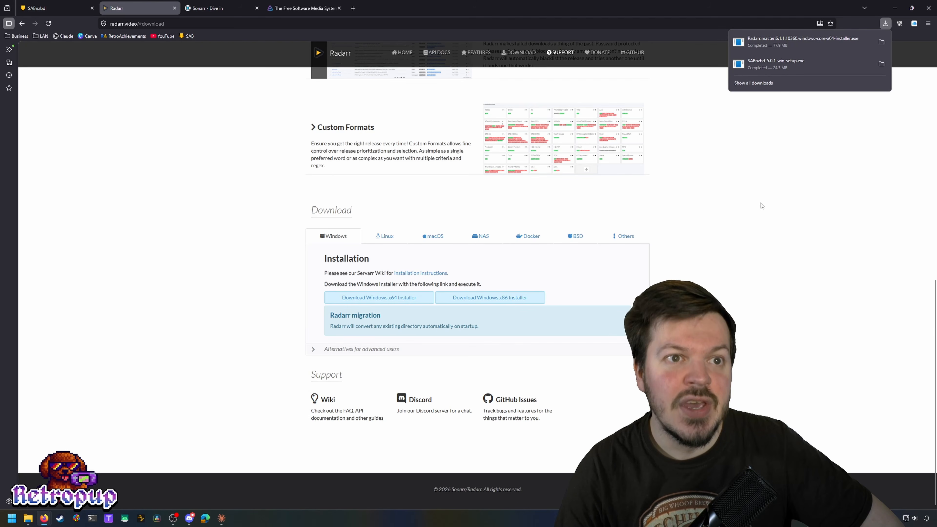
# Step: Install Radarr 6.1.1 as a Windows service with a desktop shortcut, opening the web UI at finish
pyautogui.click(797, 47)
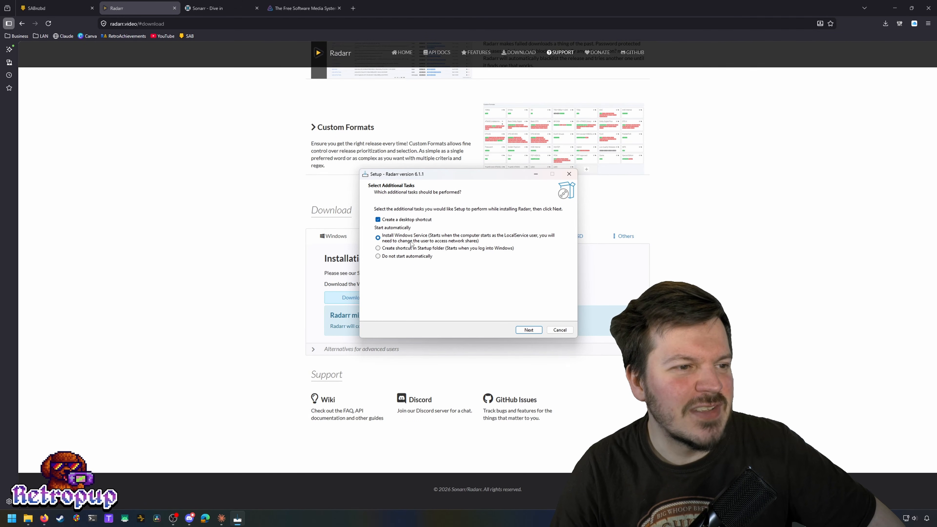
pyautogui.click(526, 330)
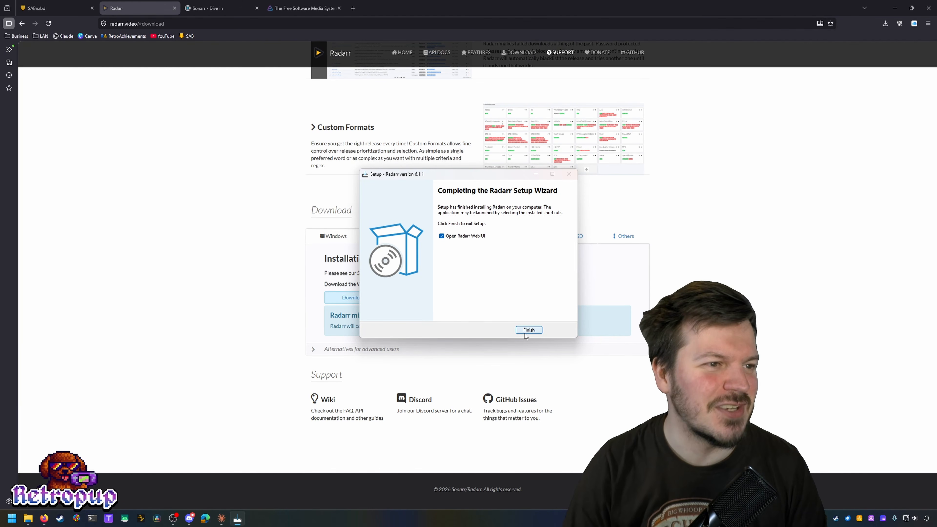
pyautogui.click(528, 330)
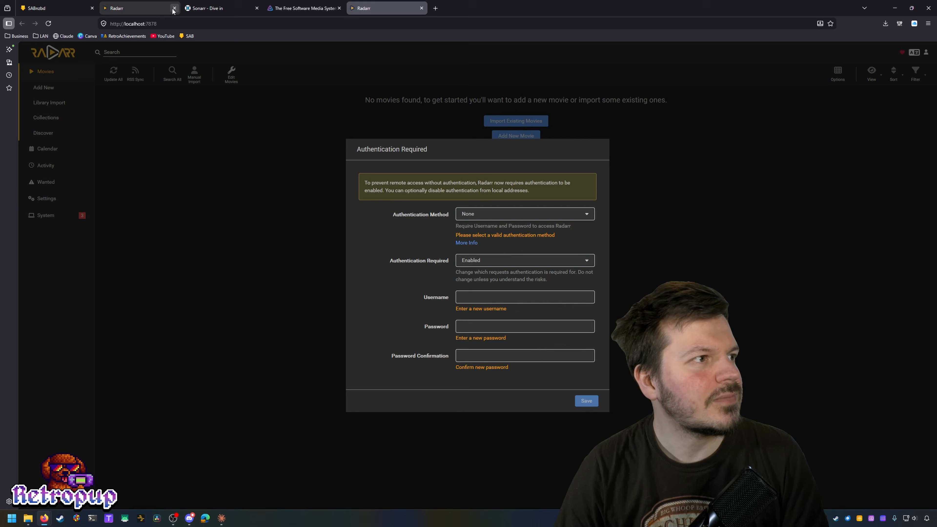
# Step: Close the radarr.video site and move the Radarr web UI tab into second position
pyautogui.click(170, 9)
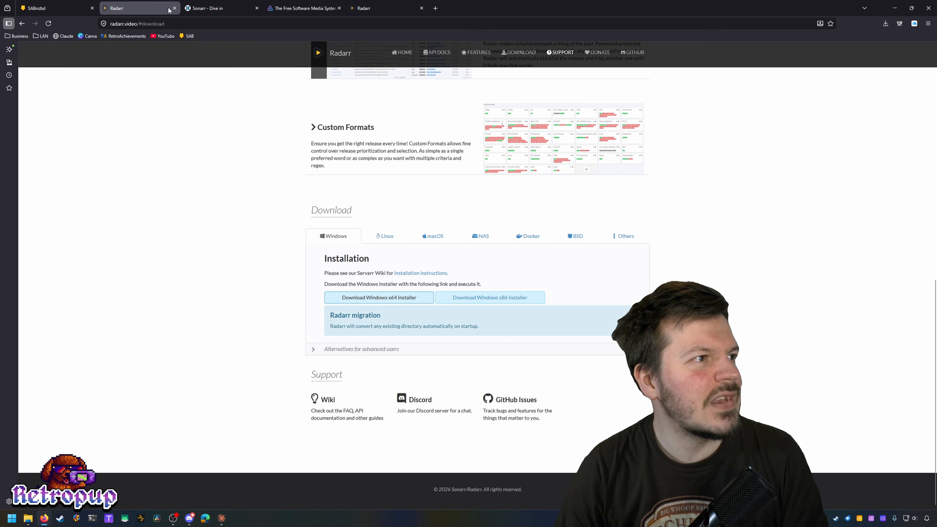
pyautogui.click(173, 8)
pyautogui.moveTo(295, 8); pyautogui.dragTo(137, 3)
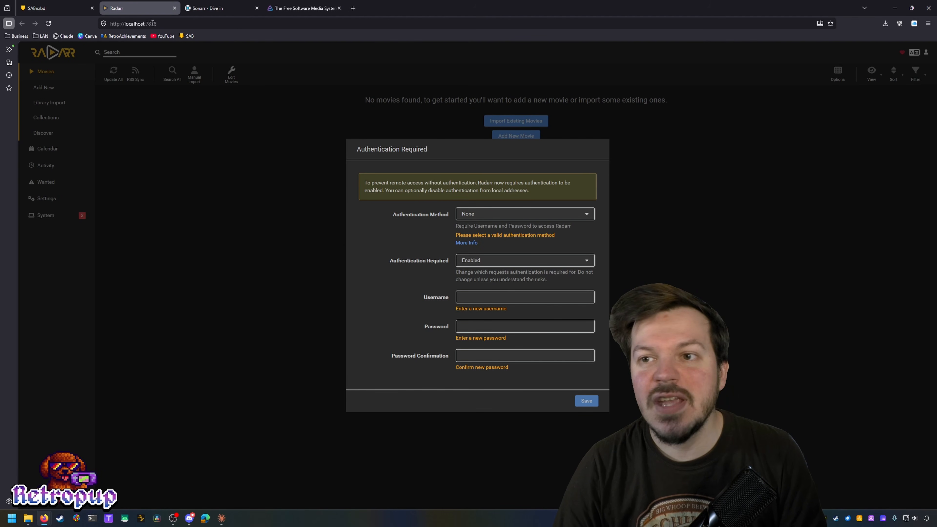
# Step: Bookmark the localhost:7878 Radarr page as 'Radarr'
pyautogui.click(139, 22)
pyautogui.doubleClick(139, 22)
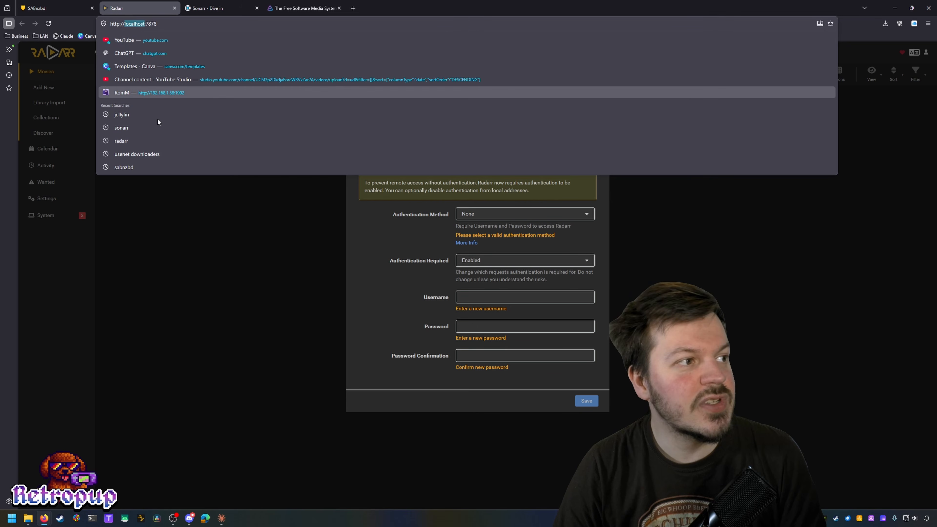
pyautogui.click(194, 223)
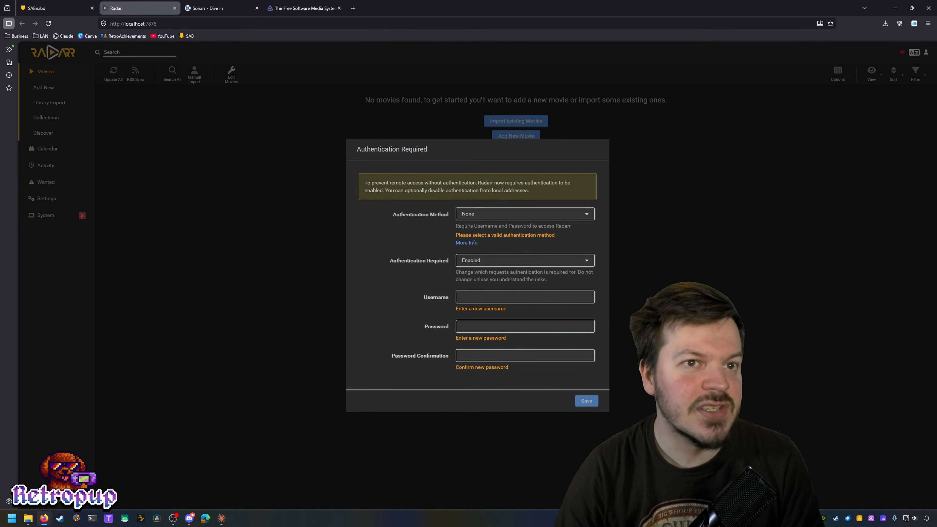
pyautogui.click(832, 21)
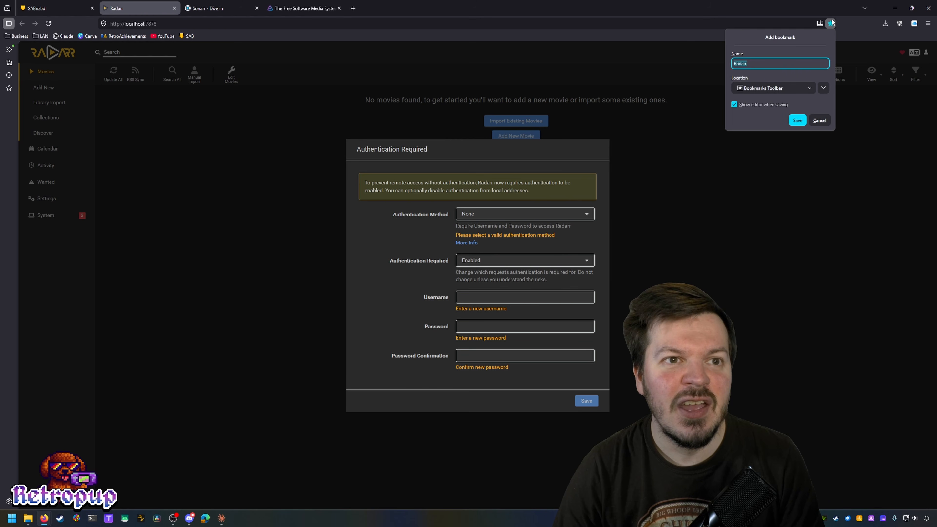
pyautogui.click(794, 121)
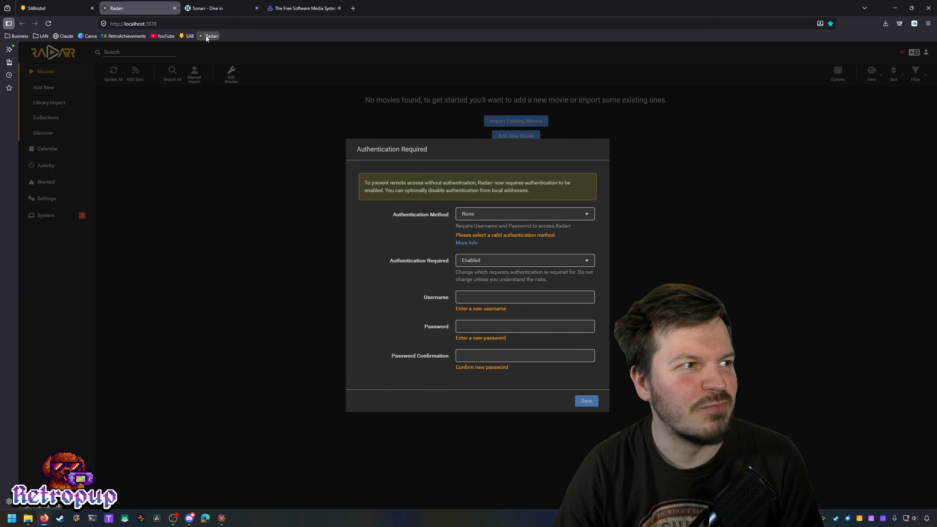
# Step: Set authentication to Forms (Login Page), disabled for local addresses
pyautogui.click(519, 217)
pyautogui.click(515, 237)
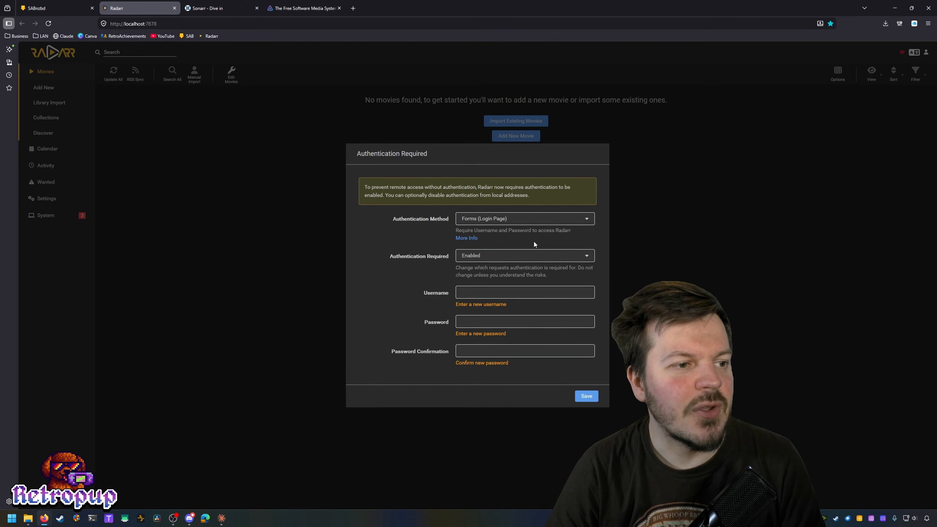
pyautogui.click(519, 256)
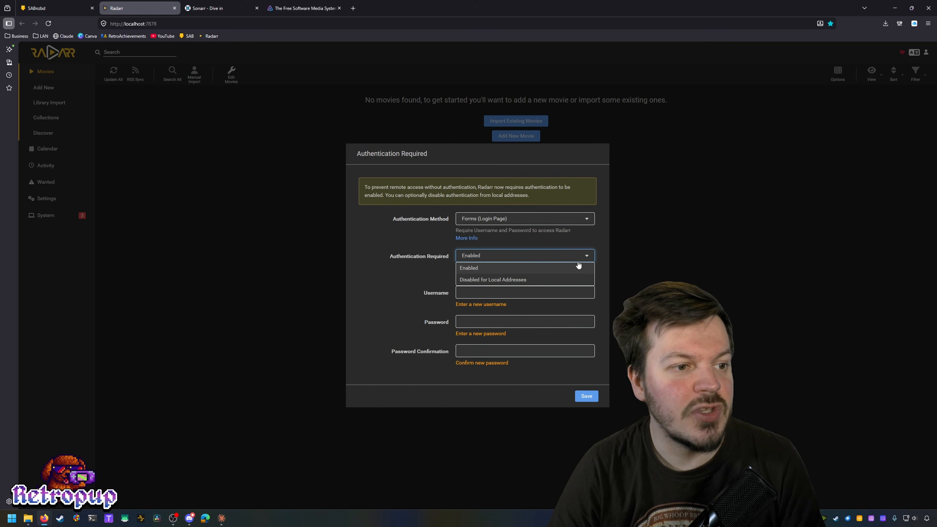
pyautogui.click(532, 280)
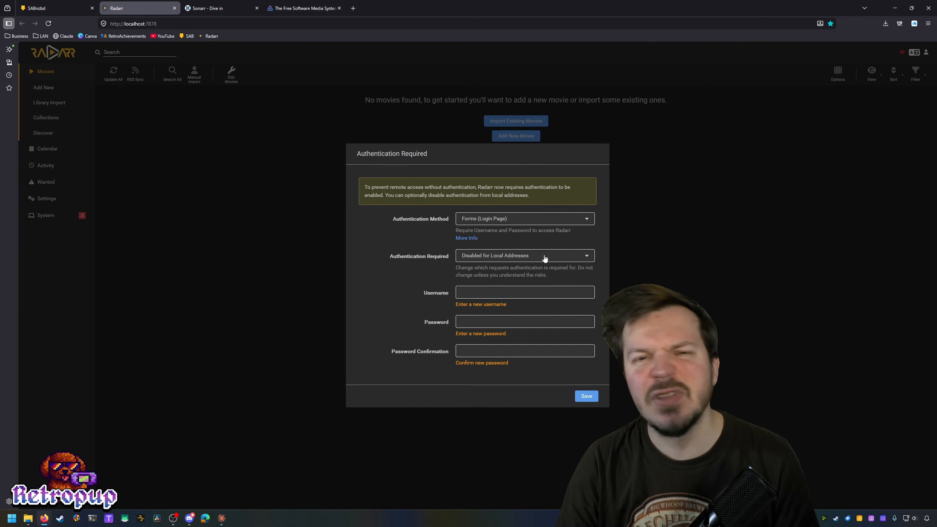
# Step: Enter the login username, the password and its confirmation, then save the authentication settings
pyautogui.click(518, 290)
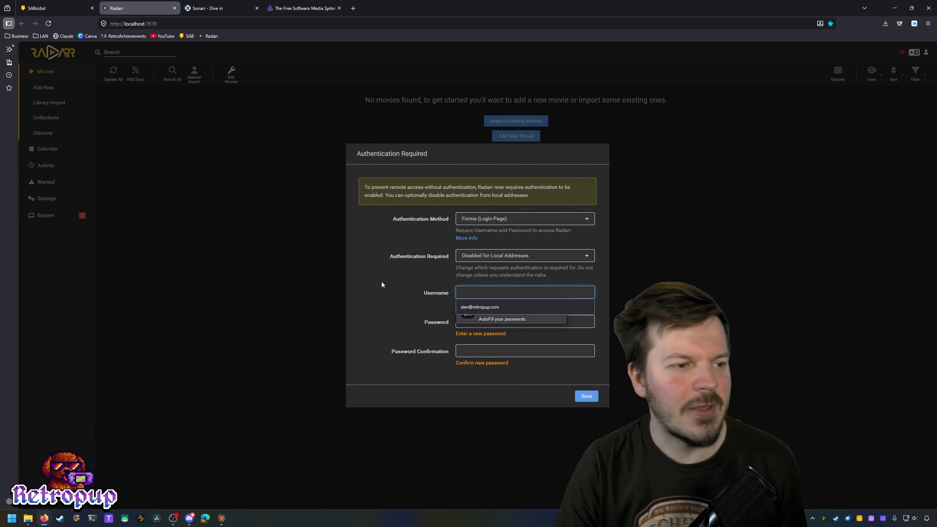
pyautogui.write('alex')
pyautogui.press('Tab')
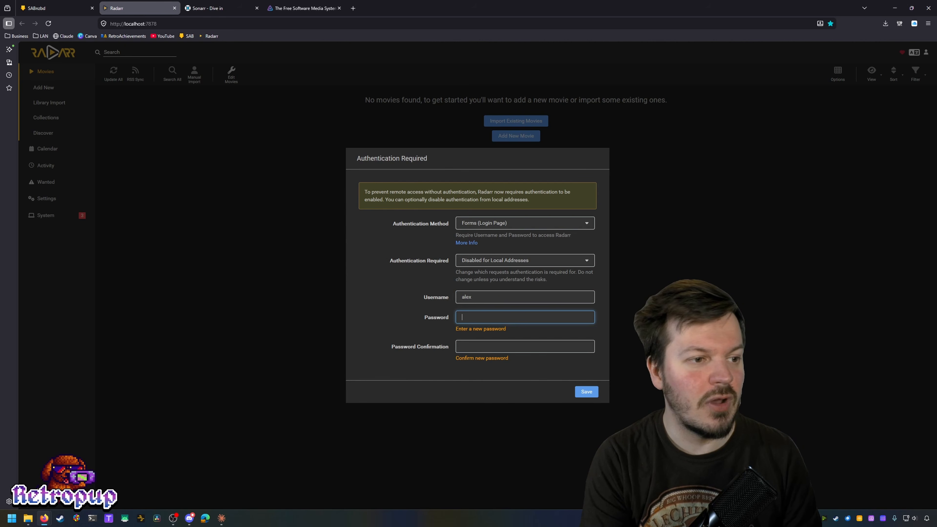
pyautogui.write('••••')
pyautogui.press('Tab')
pyautogui.write('••')
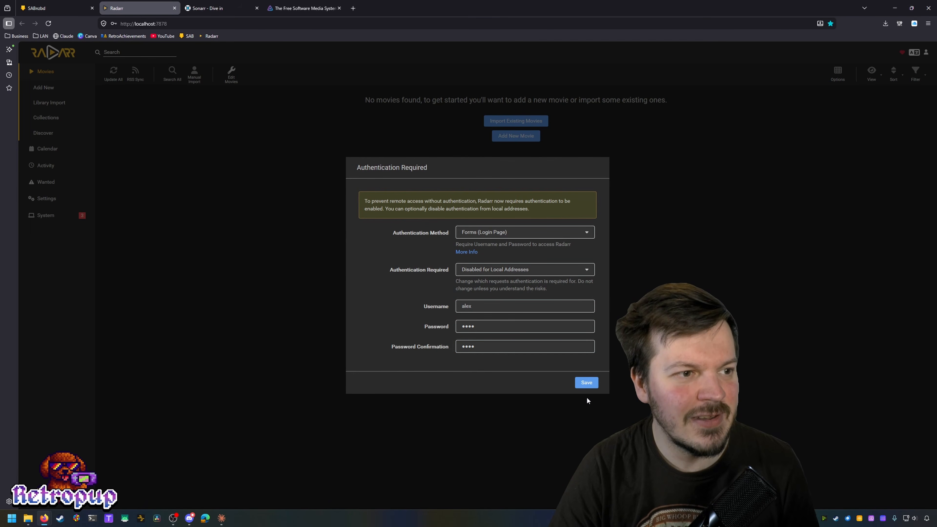
pyautogui.click(588, 385)
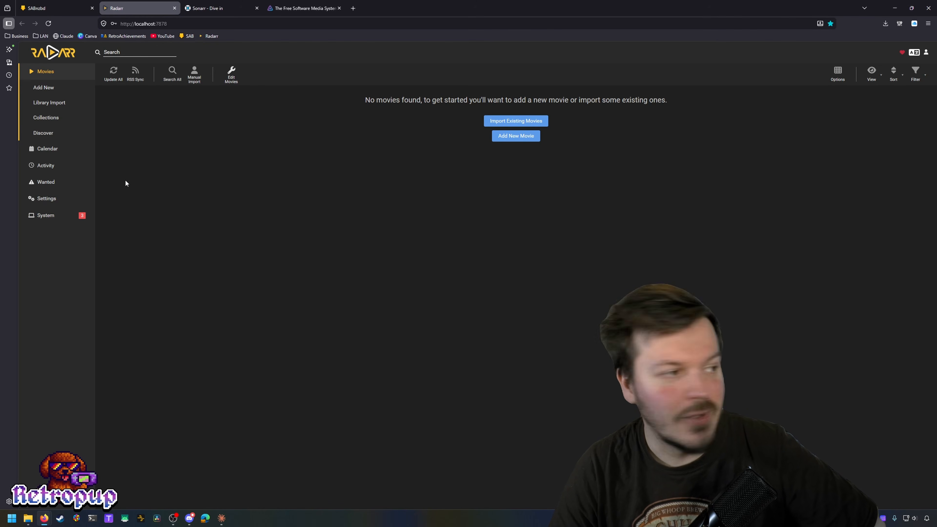
# Step: Check the System status page, then open Settings > Download Clients and start adding a client
pyautogui.click(45, 217)
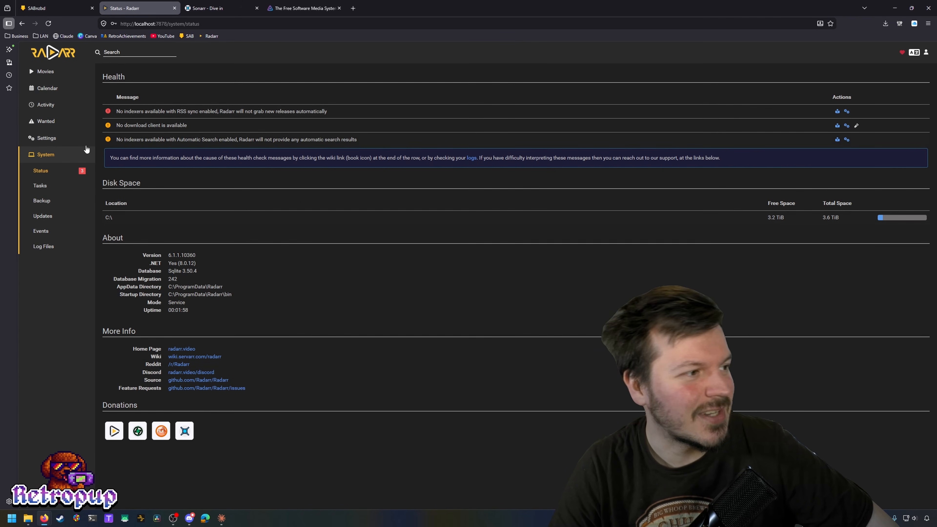
pyautogui.click(53, 140)
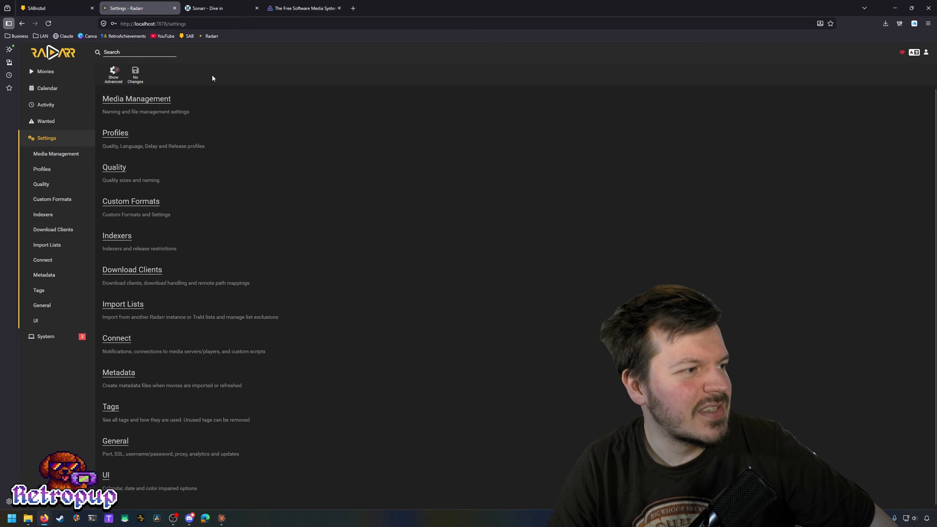
pyautogui.click(69, 235)
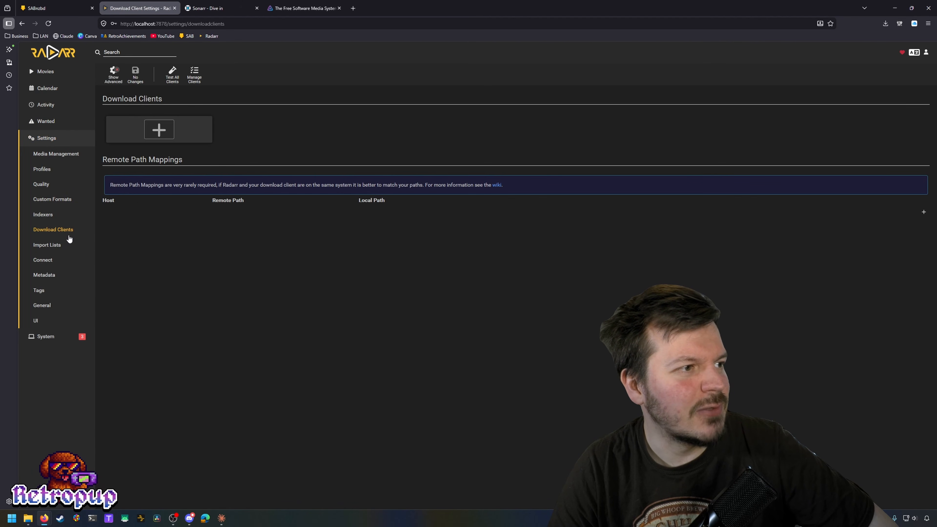
pyautogui.click(150, 137)
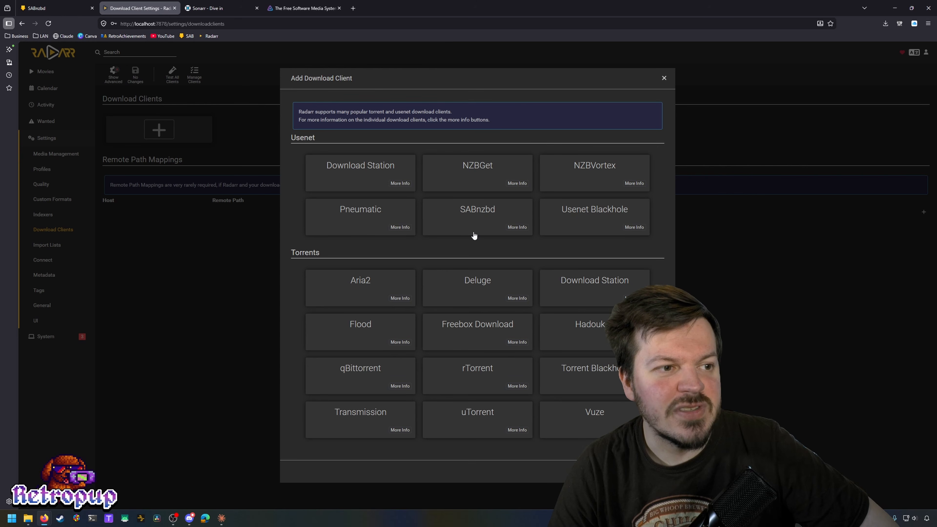
# Step: Choose SABnzbd as the client on port 8080 and paste in the API key from SABnzbd's General settings
pyautogui.click(468, 211)
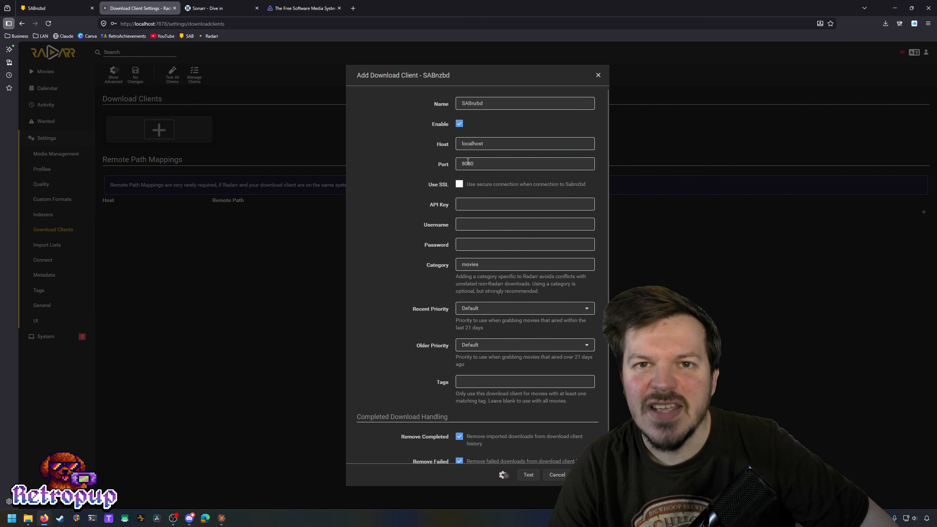
pyautogui.click(496, 163)
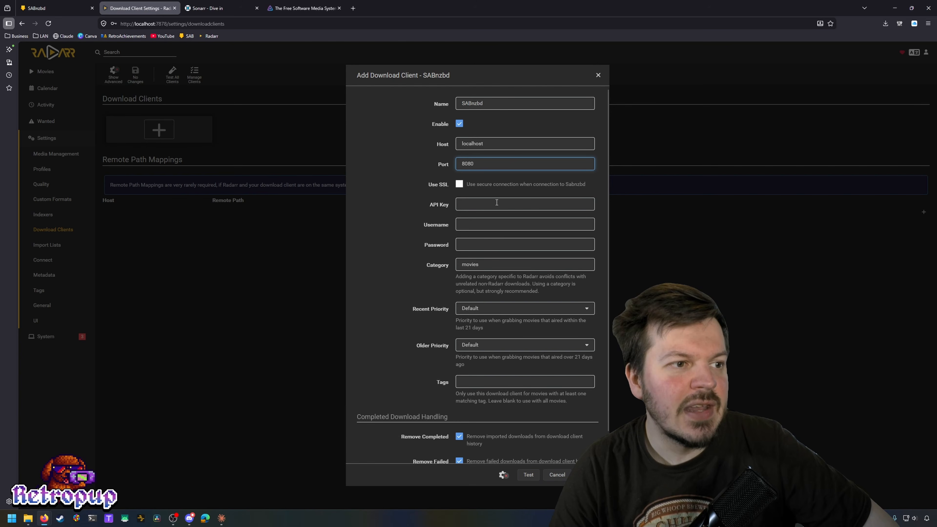
pyautogui.click(453, 200)
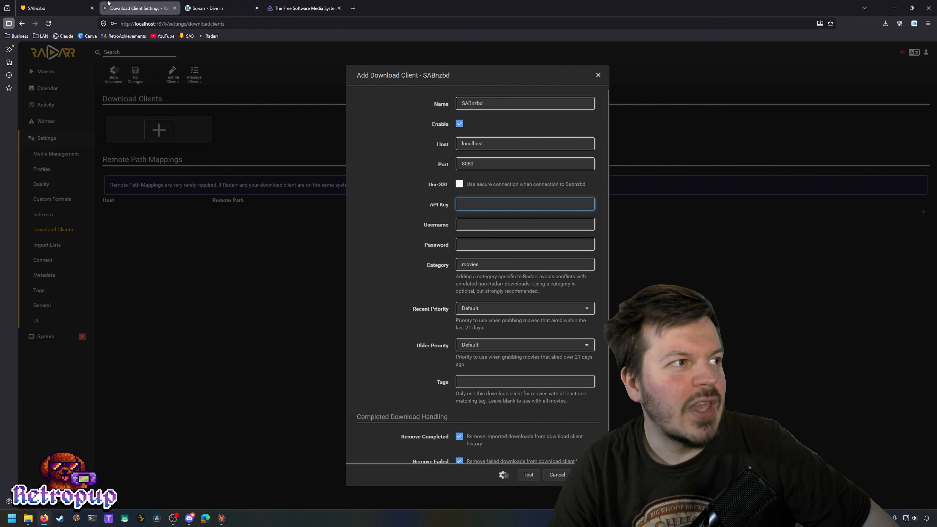
pyautogui.click(63, 3)
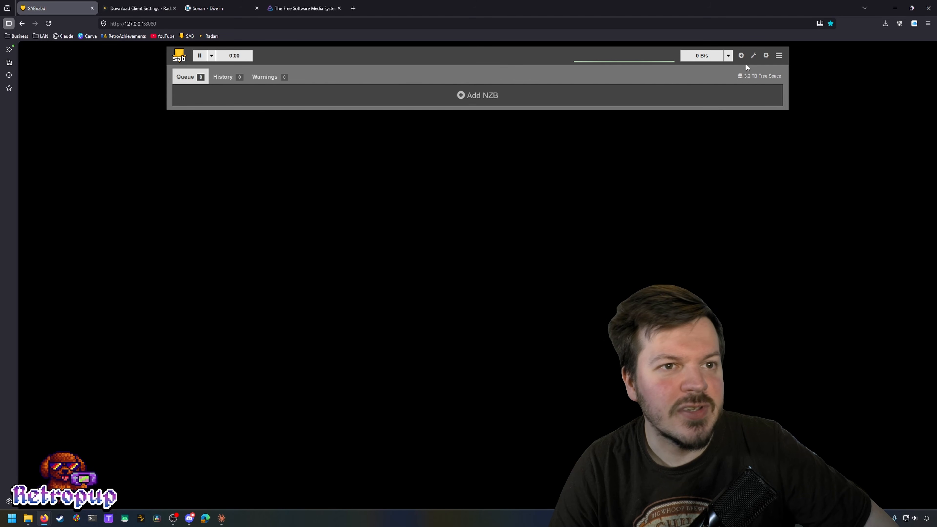
pyautogui.click(766, 55)
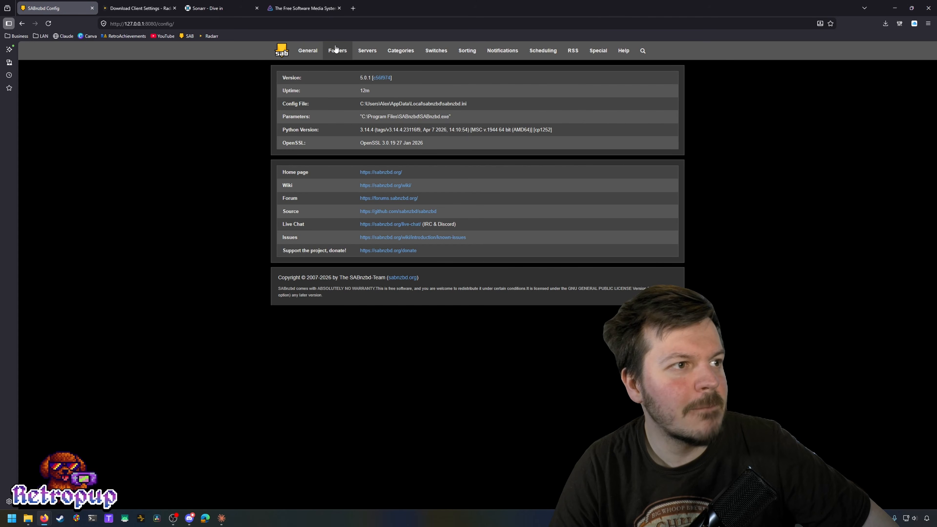
pyautogui.click(309, 51)
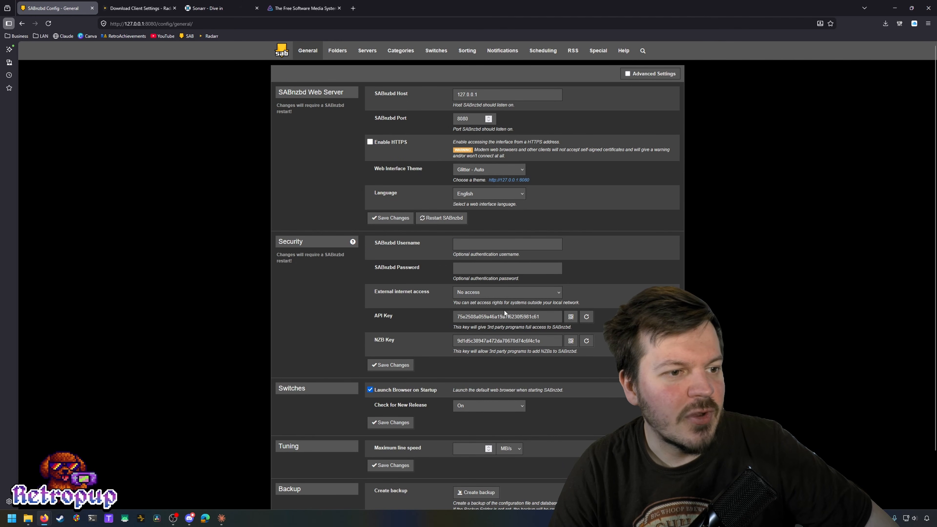
pyautogui.doubleClick(496, 317)
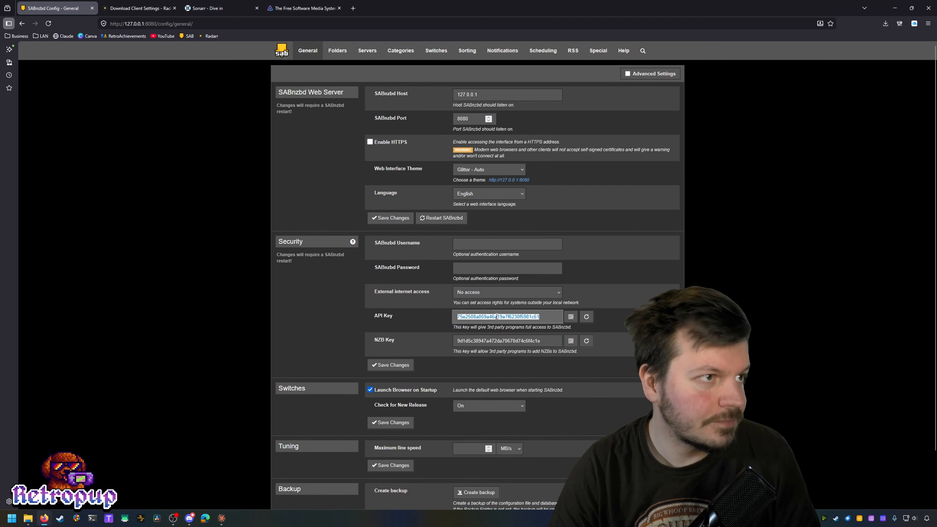
pyautogui.hotkey('ctrl', 'c')
pyautogui.click(140, 8)
pyautogui.hotkey('ctrl', 'v')
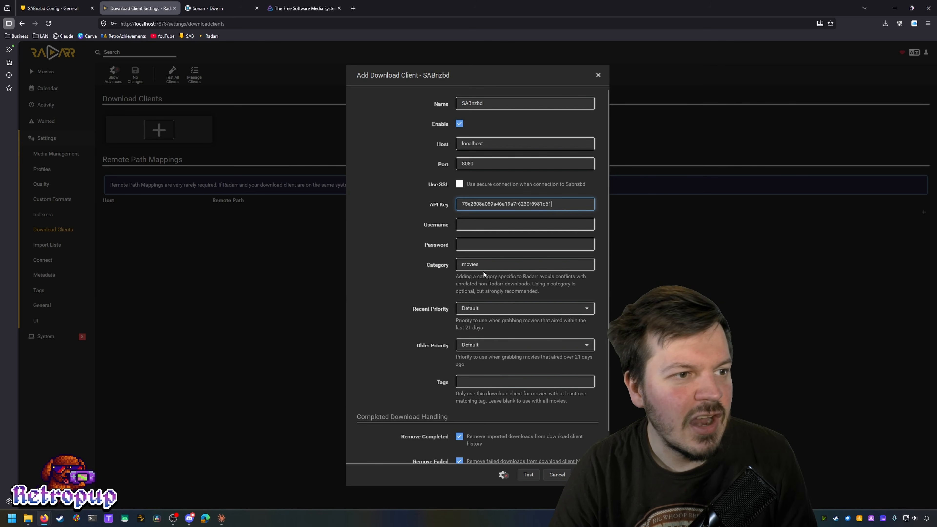
# Step: Check the movies category and the username field in the SABnzbd client form
pyautogui.scroll(-1, 430, 306)
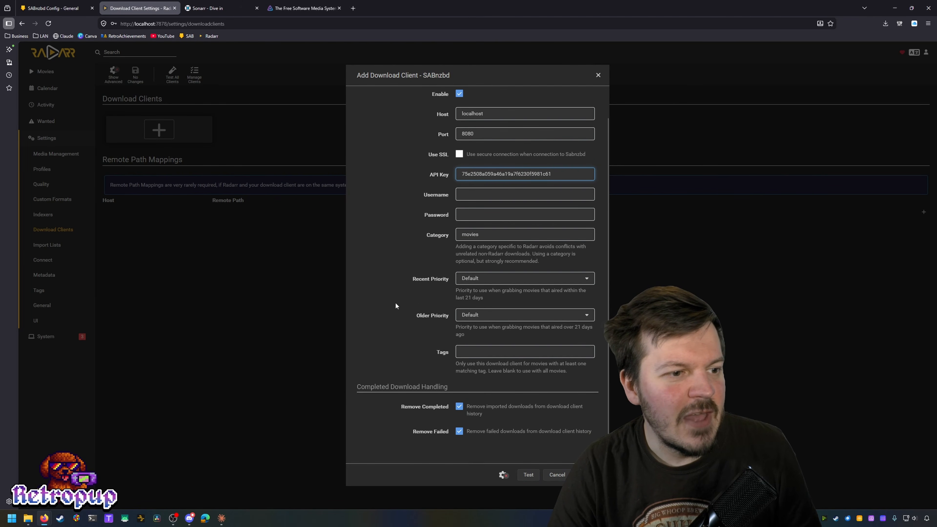
pyautogui.click(493, 234)
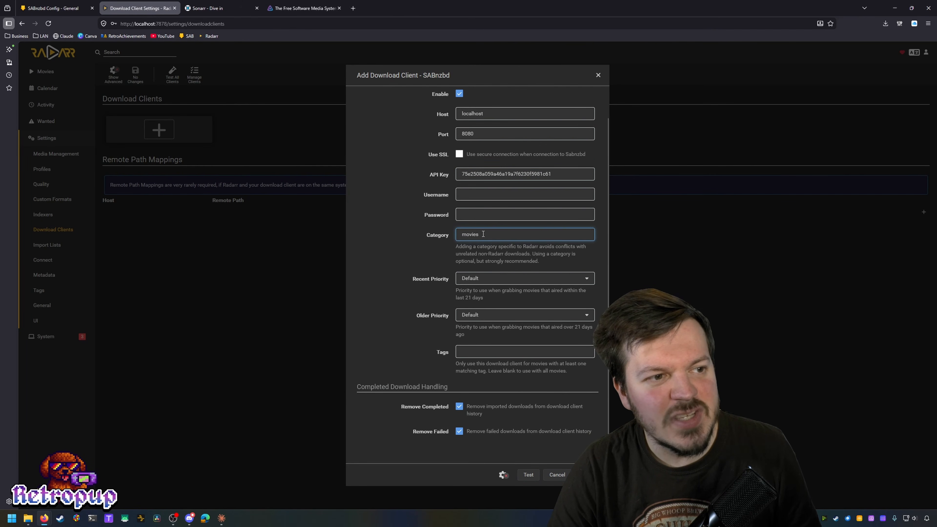
pyautogui.click(492, 196)
pyautogui.click(459, 213)
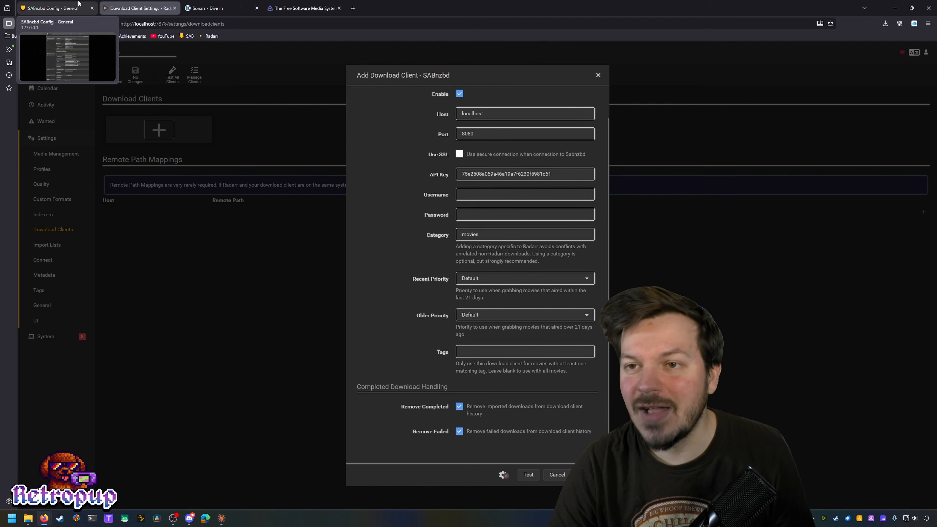
# Step: Check the SABnzbd Queue and History tabs
pyautogui.click(64, 3)
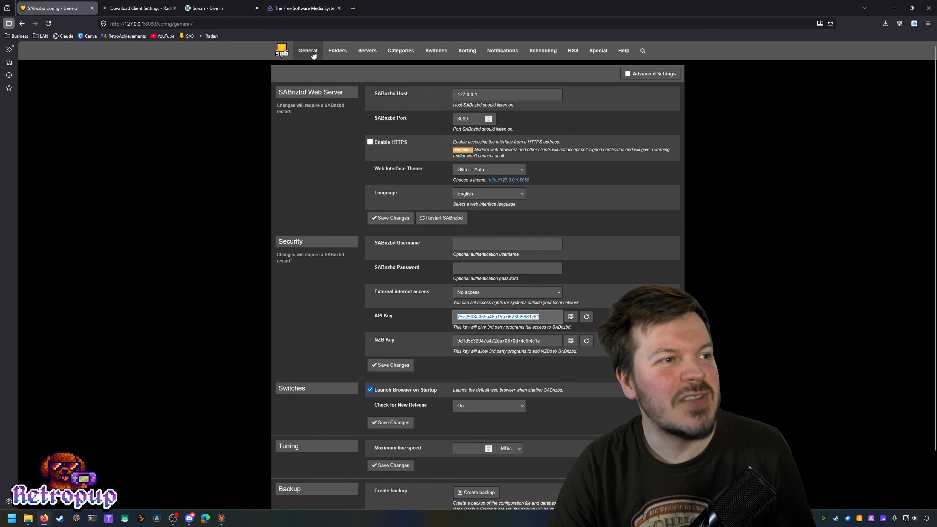
pyautogui.click(284, 53)
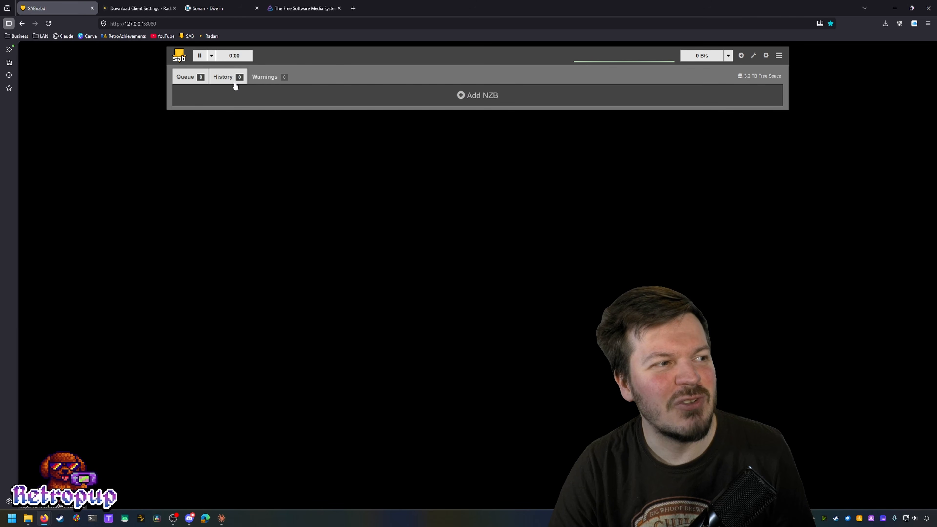
pyautogui.click(239, 76)
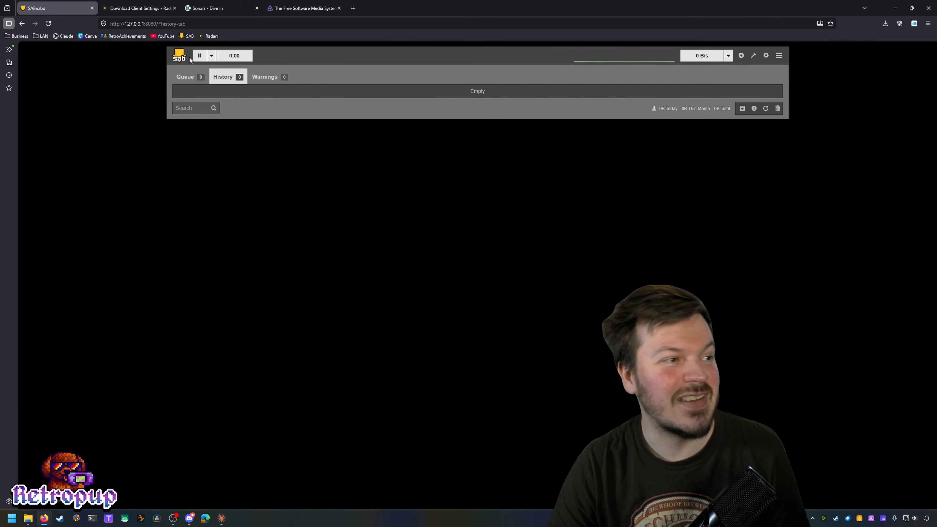
pyautogui.click(187, 77)
# Step: Back in Radarr's Add Download Client dialog, save the SABnzbd client
pyautogui.click(138, 8)
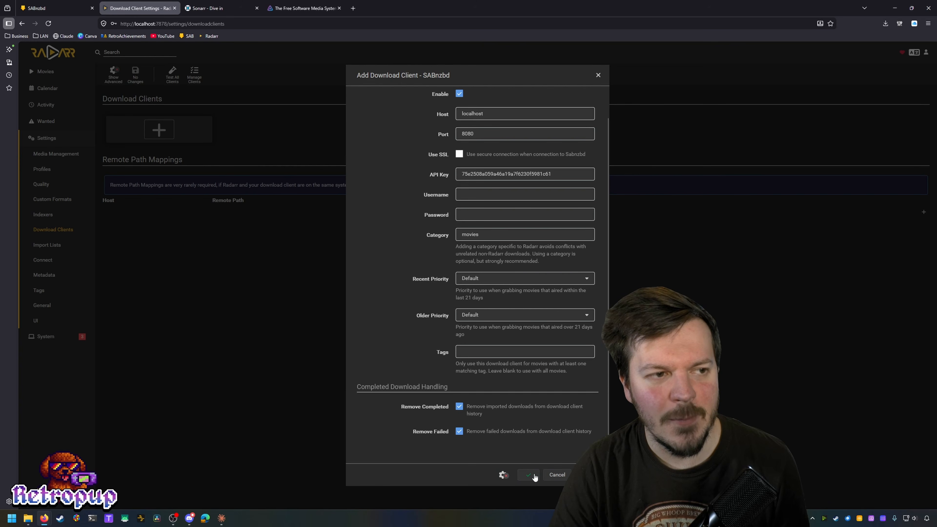
pyautogui.scroll(1, 574, 418)
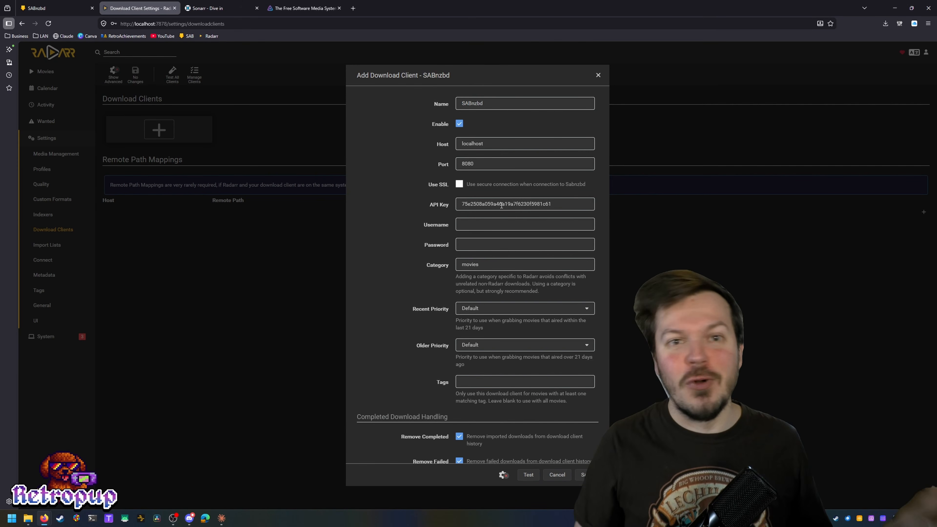
pyautogui.scroll(-1, 496, 279)
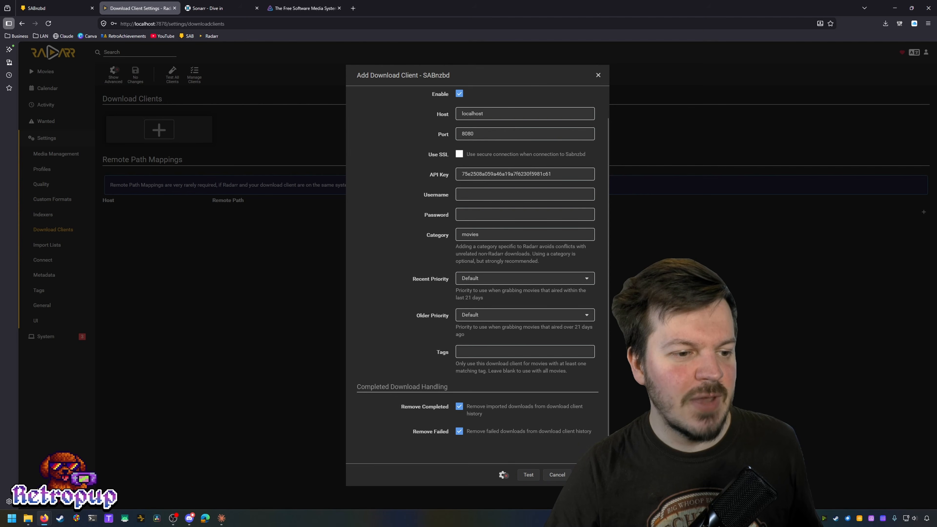
pyautogui.click(587, 474)
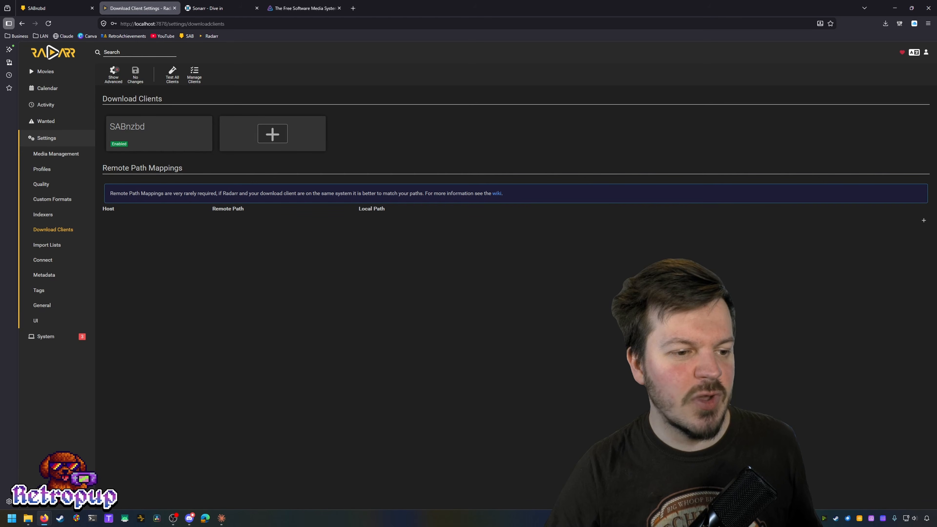
# Step: In Radarr's Indexers settings, start a new indexer from the Newznab DrunkenSlug preset
pyautogui.click(55, 216)
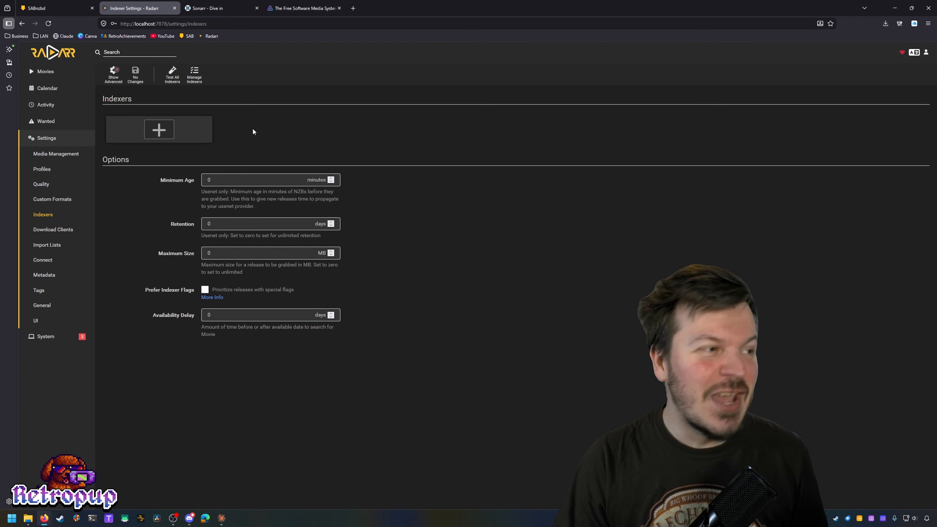
pyautogui.click(159, 129)
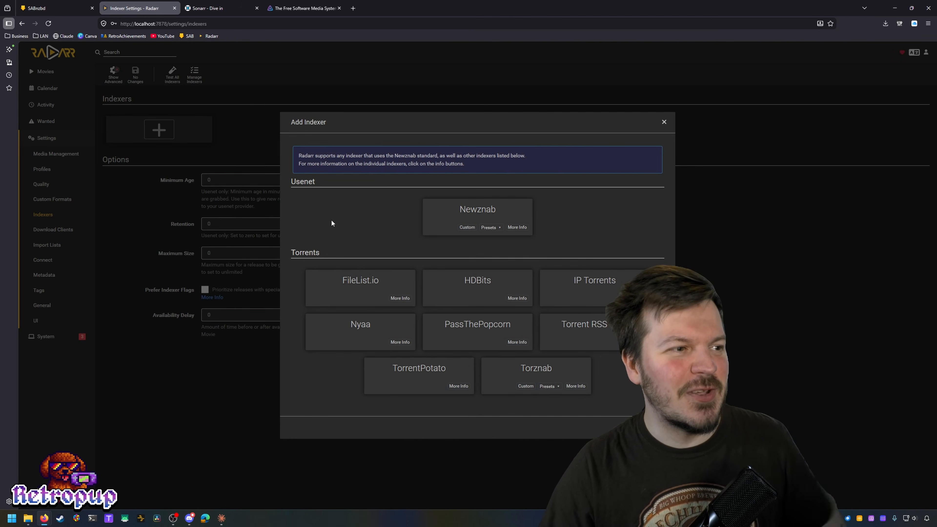
pyautogui.click(494, 229)
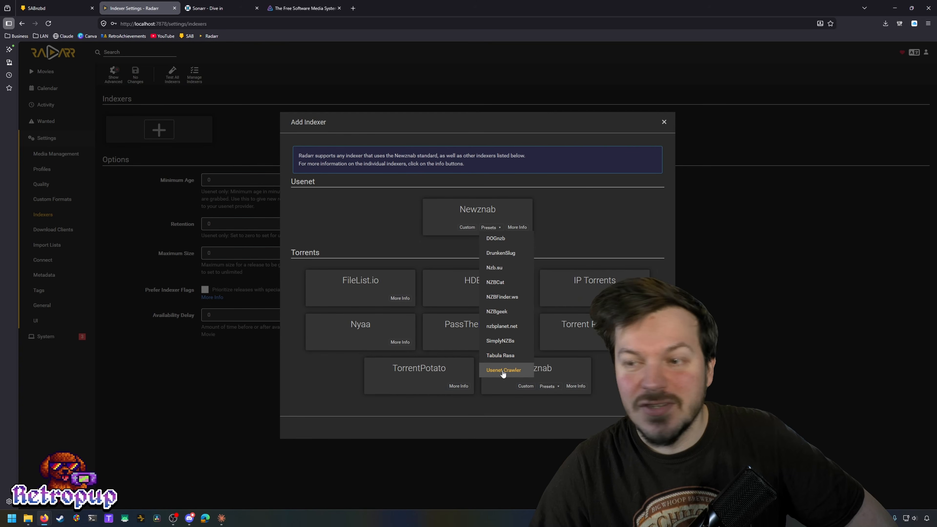
pyautogui.click(526, 254)
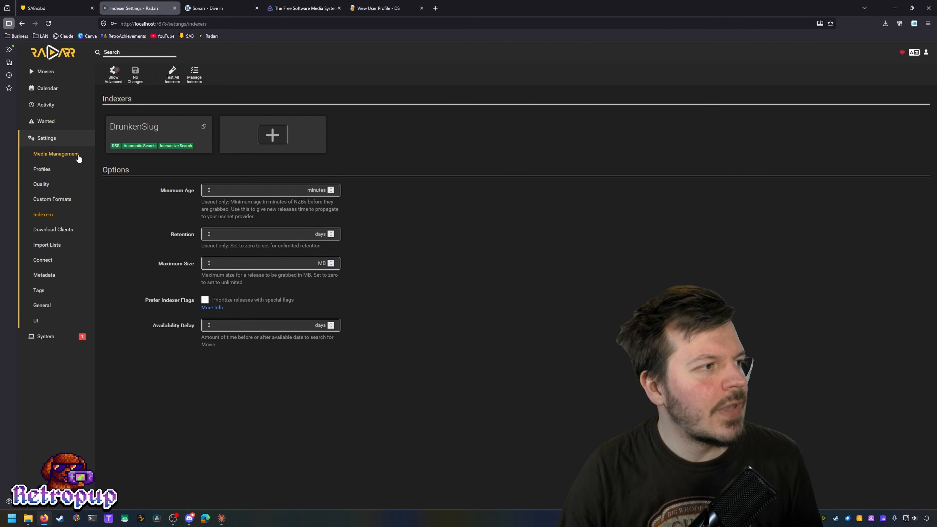
# Step: Visit Radarr's Media Management settings, then bring up File Explorer on the C: drive
pyautogui.click(70, 154)
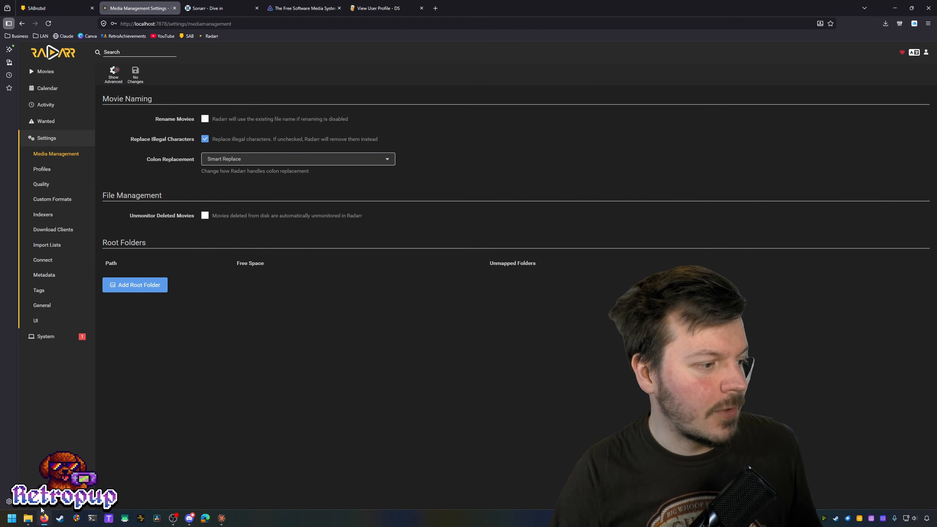
pyautogui.click(23, 521)
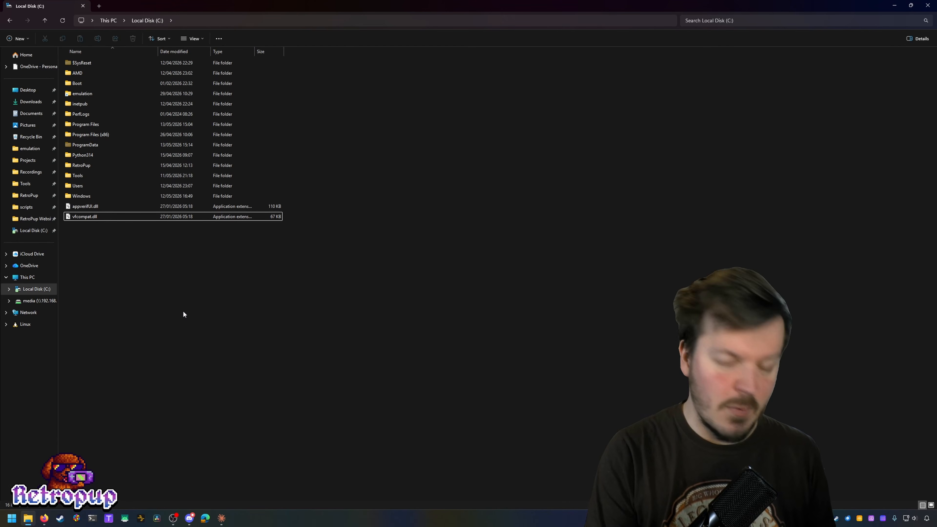
# Step: Create a C:\Media folder containing Movies and TV subfolders
pyautogui.hotkey('ctrl', 'shift', 'n')
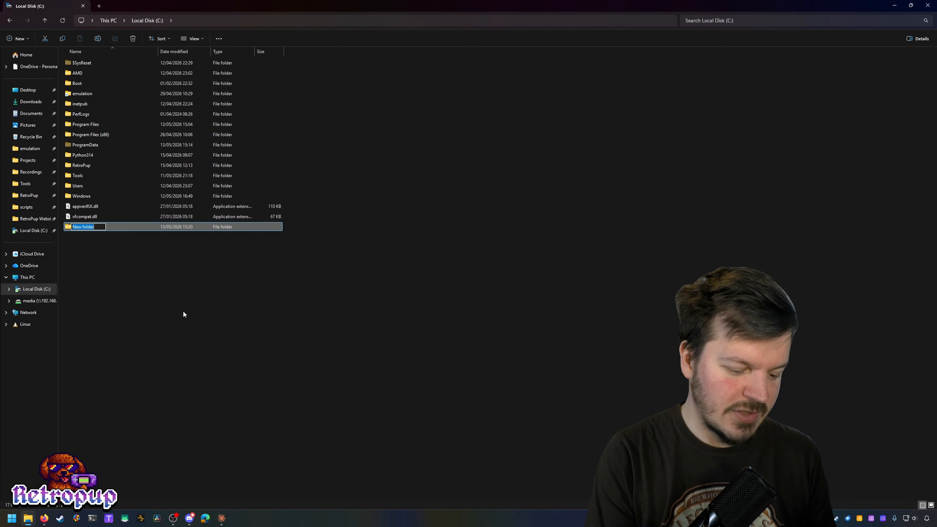
pyautogui.write('Media')
pyautogui.press('Return')
pyautogui.press('Return')
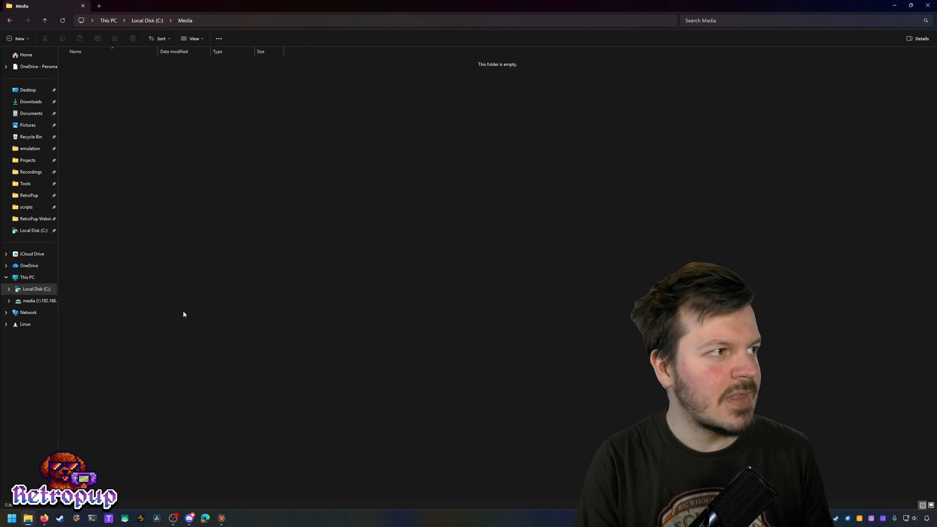
pyautogui.hotkey('ctrl', 'shift', 'n')
pyautogui.write('Movies')
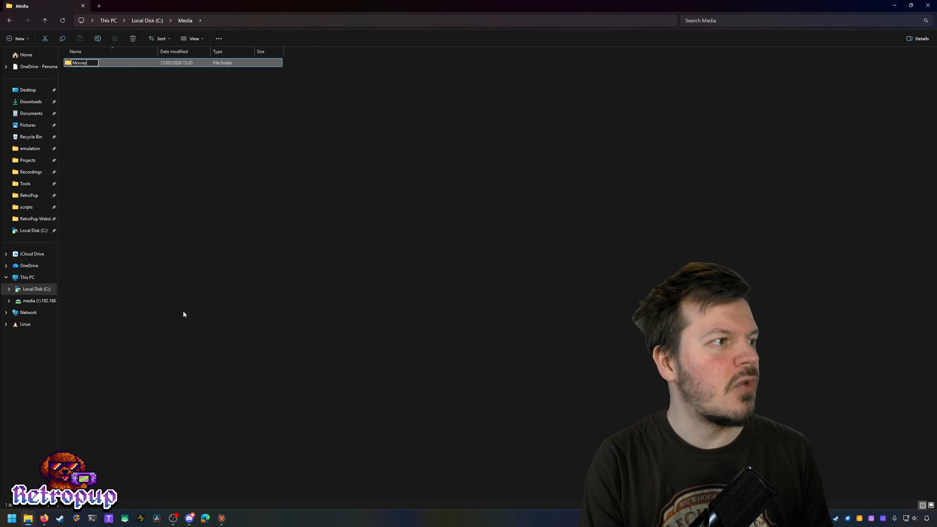
pyautogui.press('Return')
pyautogui.hotkey('ctrl', 'shift', 'n')
pyautogui.write('RT')
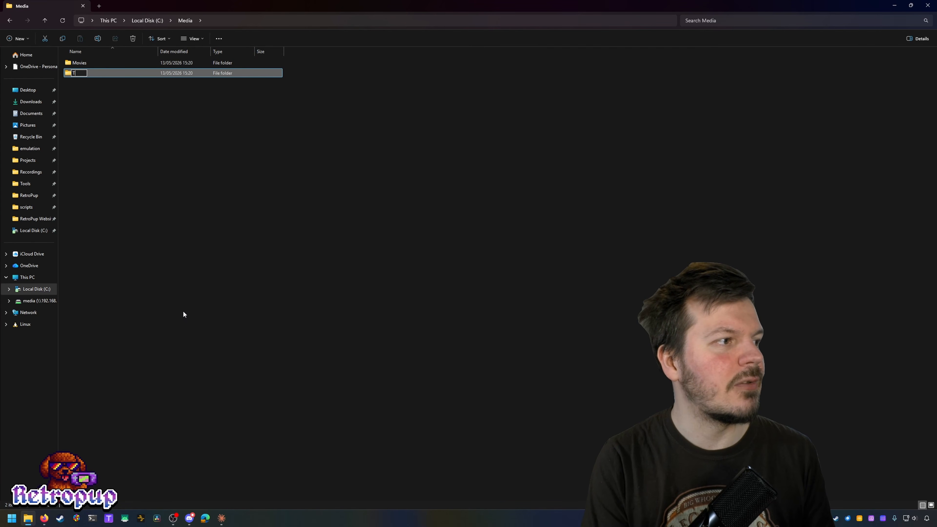
pyautogui.write('V')
pyautogui.press('Return')
pyautogui.click(182, 311)
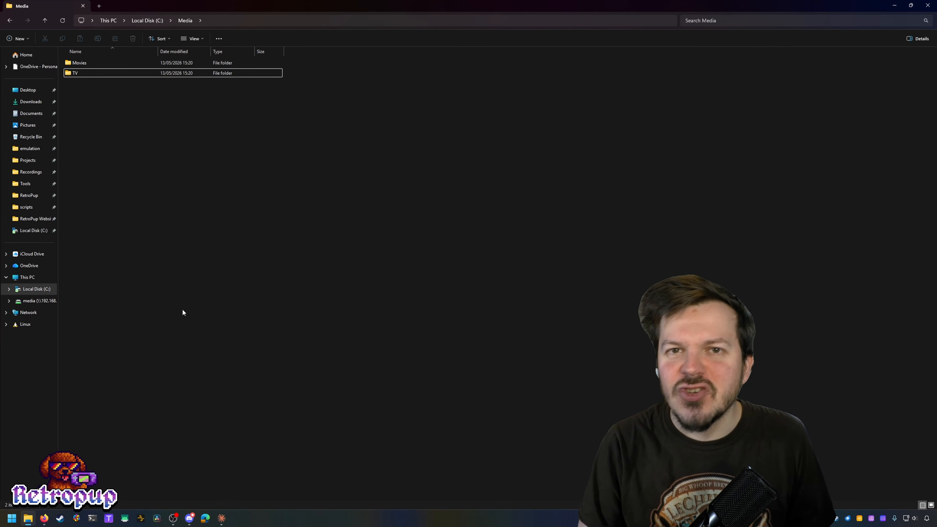
# Step: Close the Firefox Library window, open the Movies folder and restore the Explorer window size
pyautogui.click(44, 518)
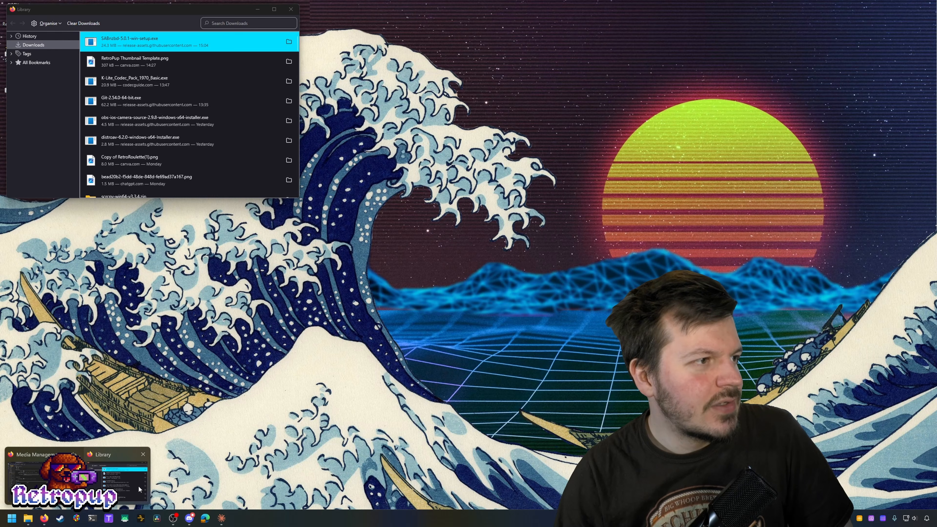
pyautogui.click(132, 489)
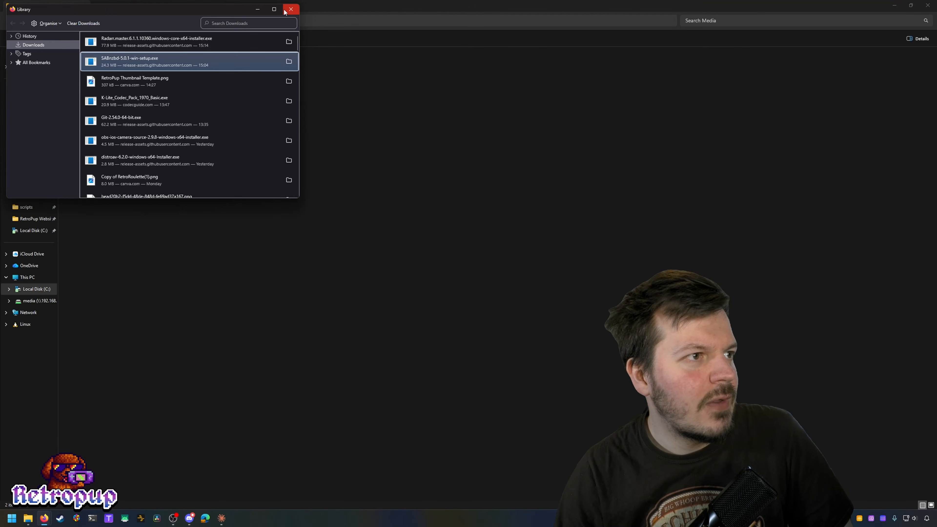
pyautogui.click(328, 224)
pyautogui.doubleClick(128, 65)
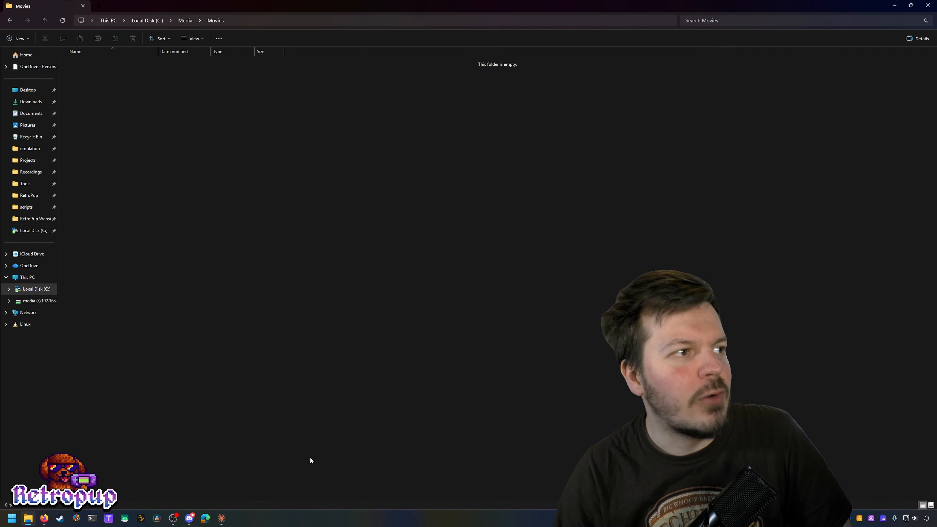
pyautogui.doubleClick(270, 5)
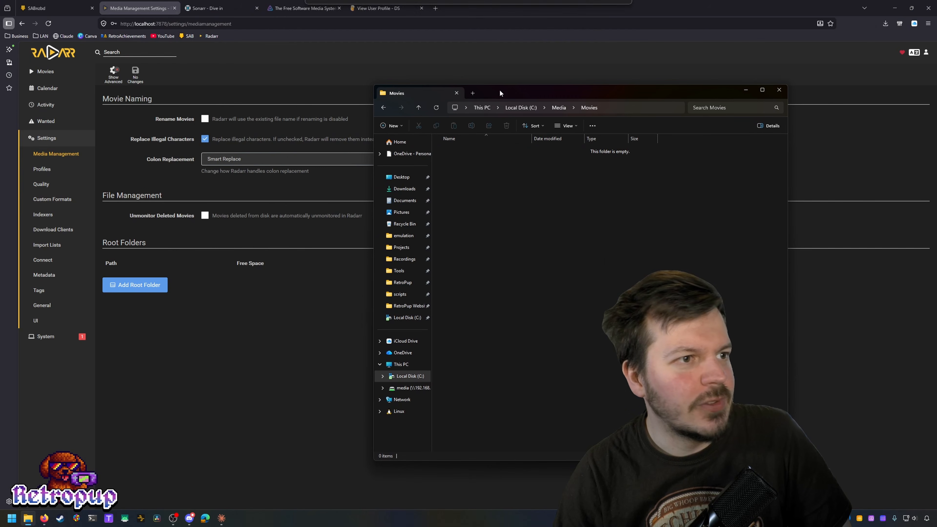
# Step: Browse C:\ > Media > Movies and add it as Radarr's movie root folder
pyautogui.click(744, 91)
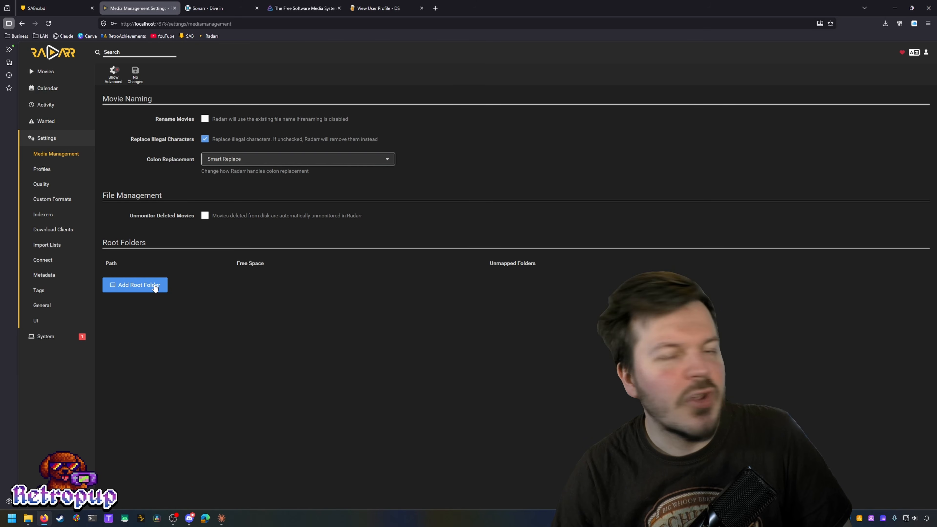
pyautogui.click(145, 284)
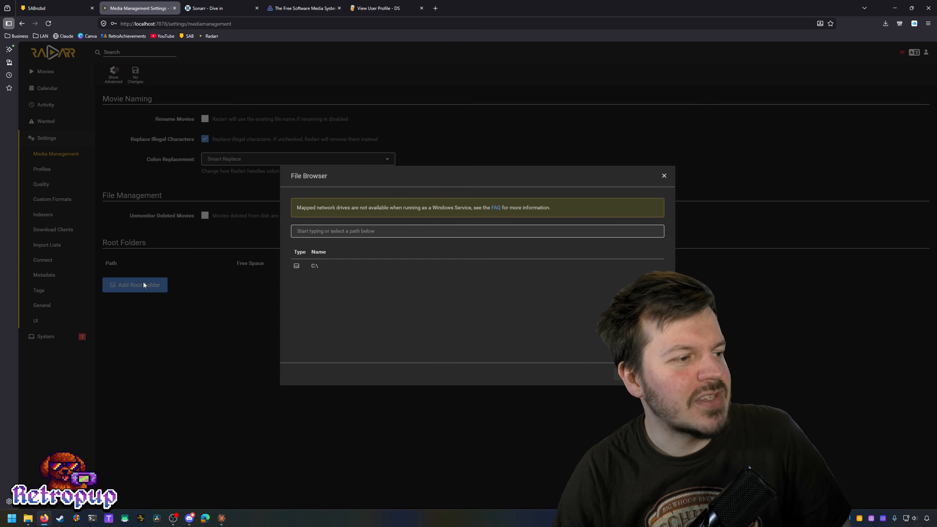
pyautogui.click(326, 264)
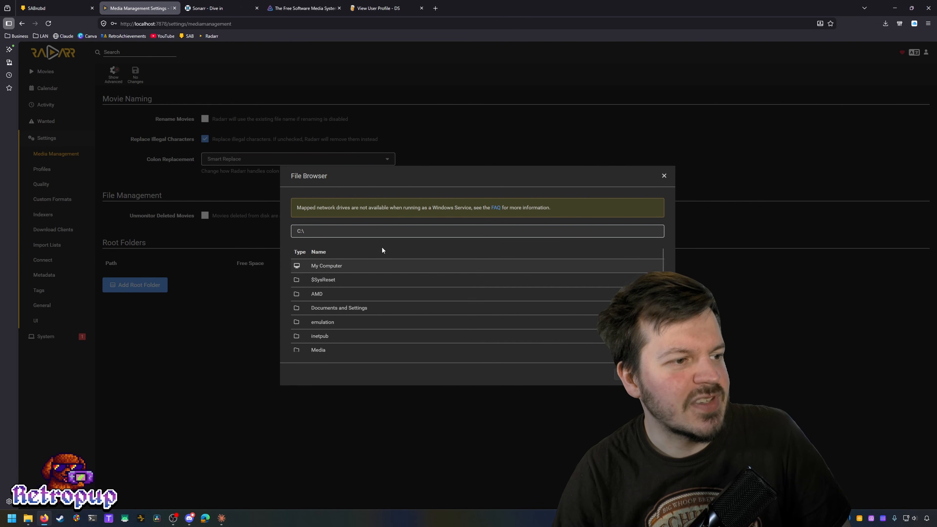
pyautogui.scroll(-2, 393, 305)
pyautogui.click(341, 286)
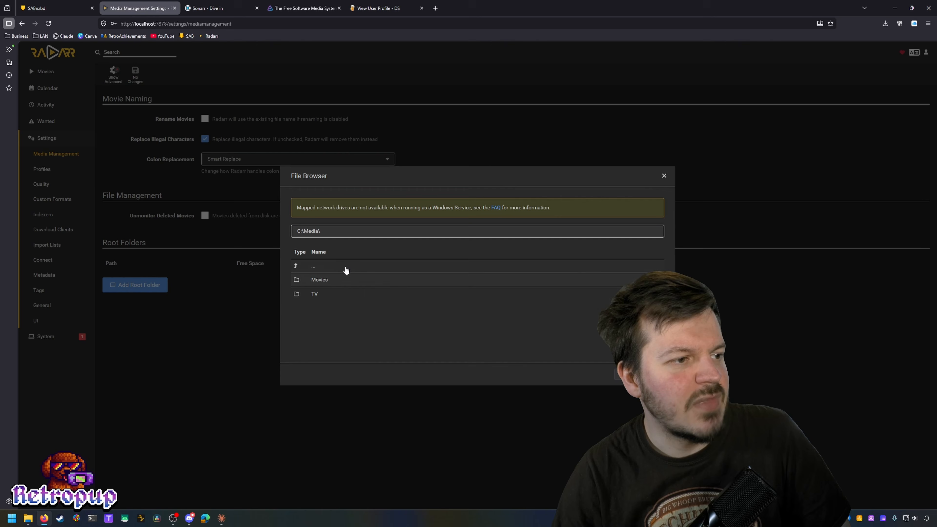
pyautogui.click(327, 281)
pyautogui.click(650, 374)
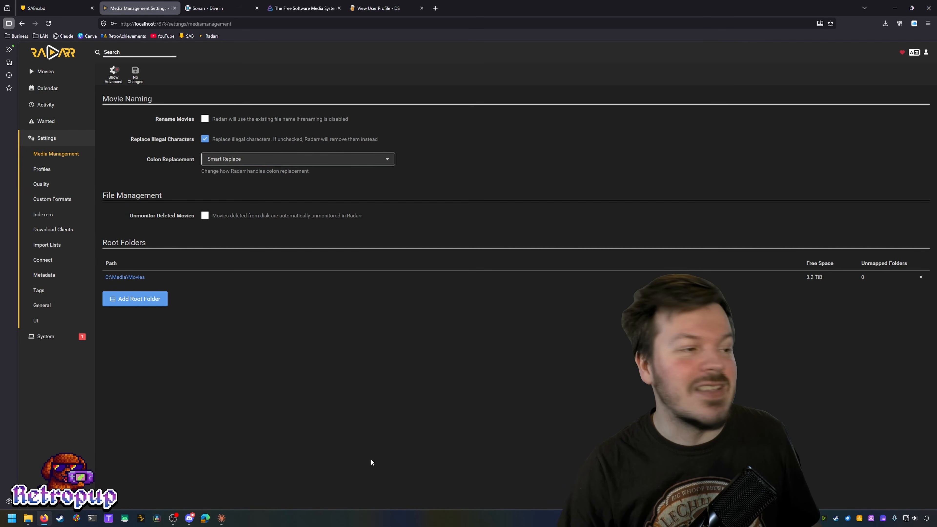
# Step: Enable Rename Movies and keep Colon Replacement set to Smart Replace
pyautogui.click(204, 119)
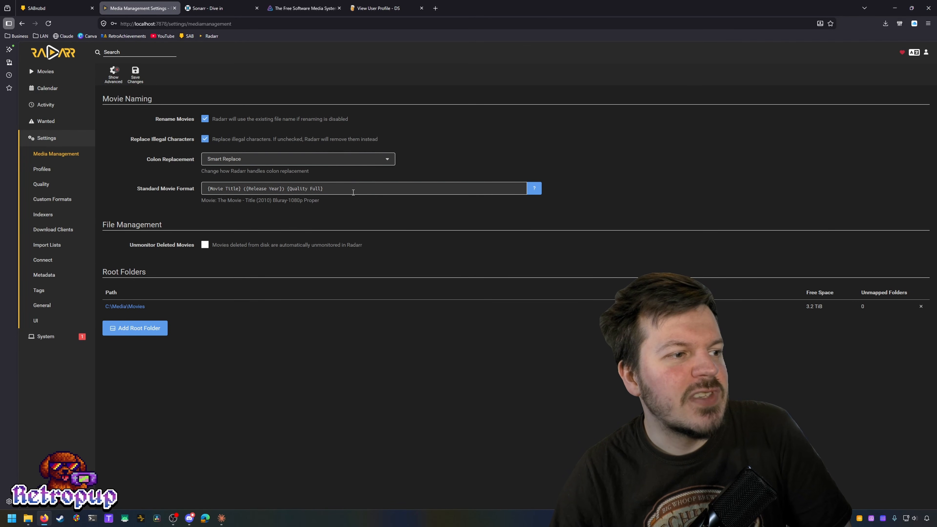
pyautogui.click(306, 164)
pyautogui.click(306, 164)
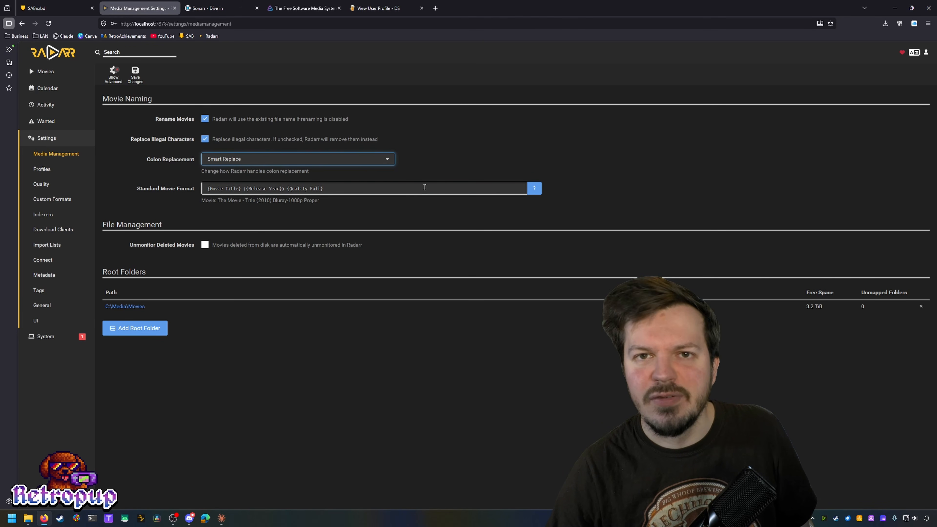
# Step: Browse the file name token reference, try adding {ImdbId}, remove it, and close the reference
pyautogui.click(534, 189)
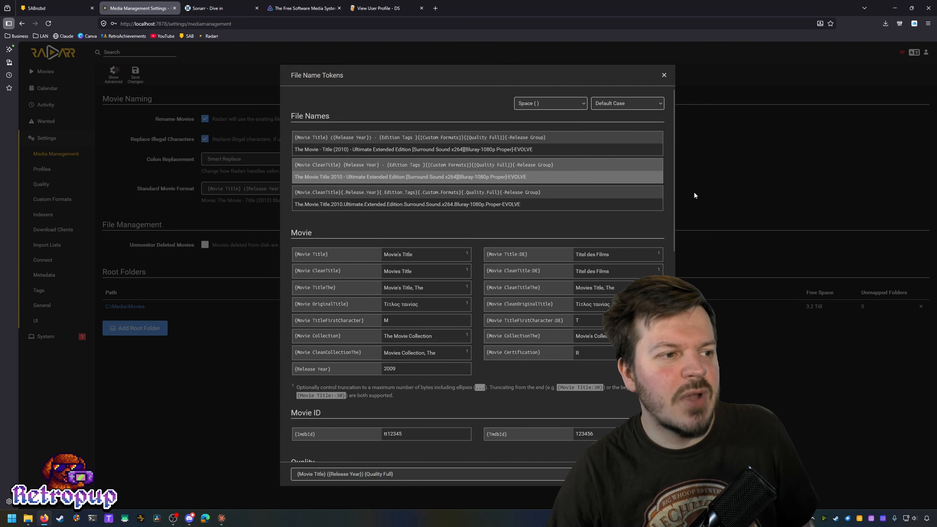
pyautogui.scroll(-10, 483, 225)
pyautogui.scroll(10, 471, 200)
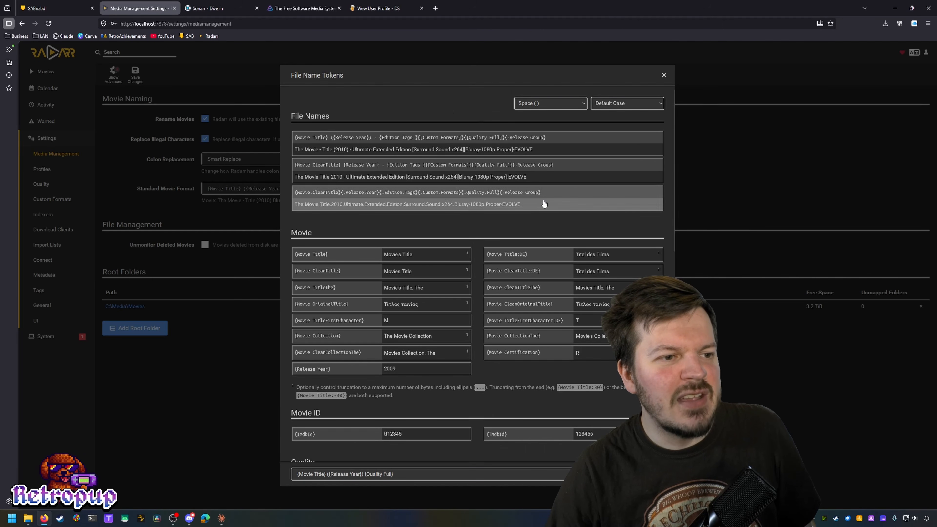
pyautogui.scroll(-2, 469, 258)
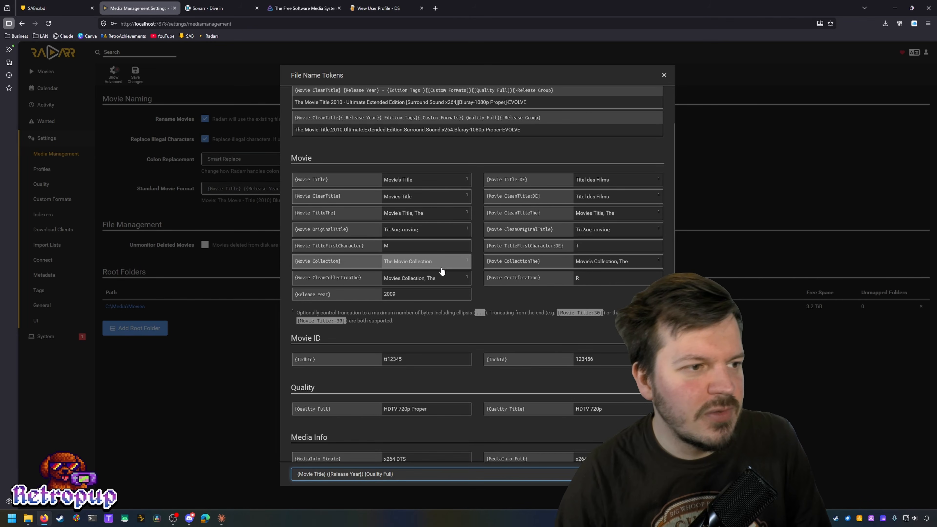
pyautogui.scroll(-1, 455, 320)
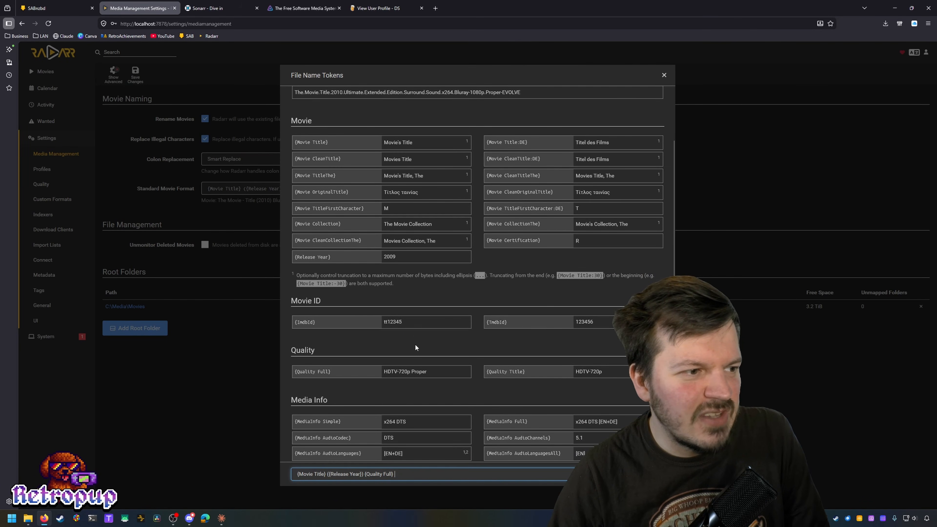
pyautogui.scroll(-1, 415, 343)
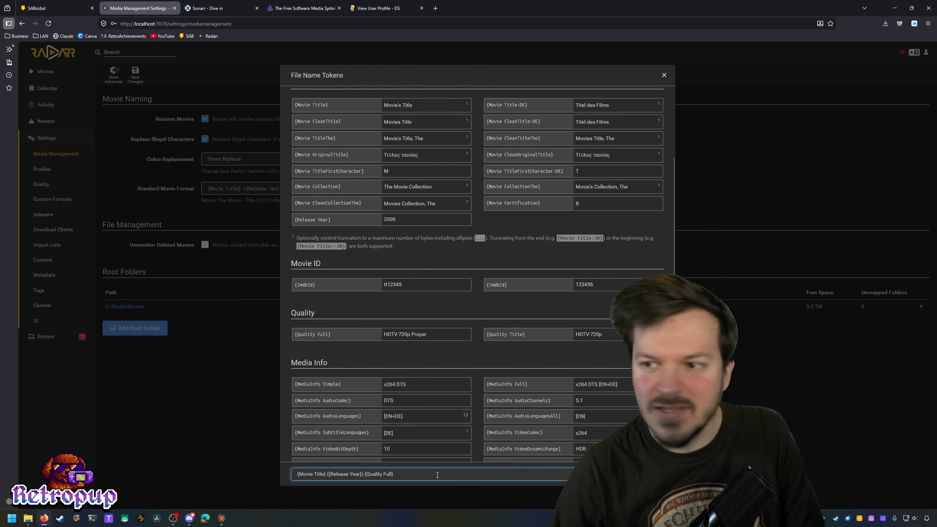
pyautogui.click(416, 290)
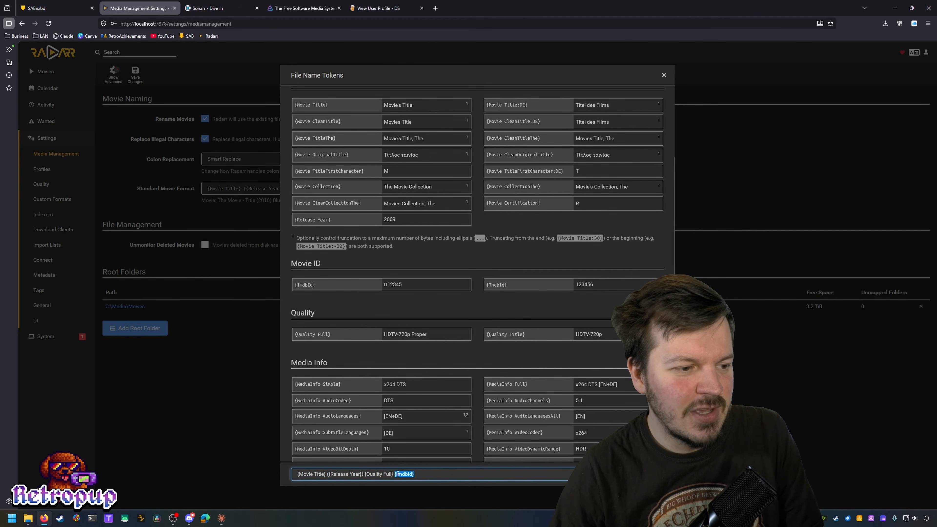
pyautogui.press('BackSpace')
pyautogui.scroll(-2, 609, 361)
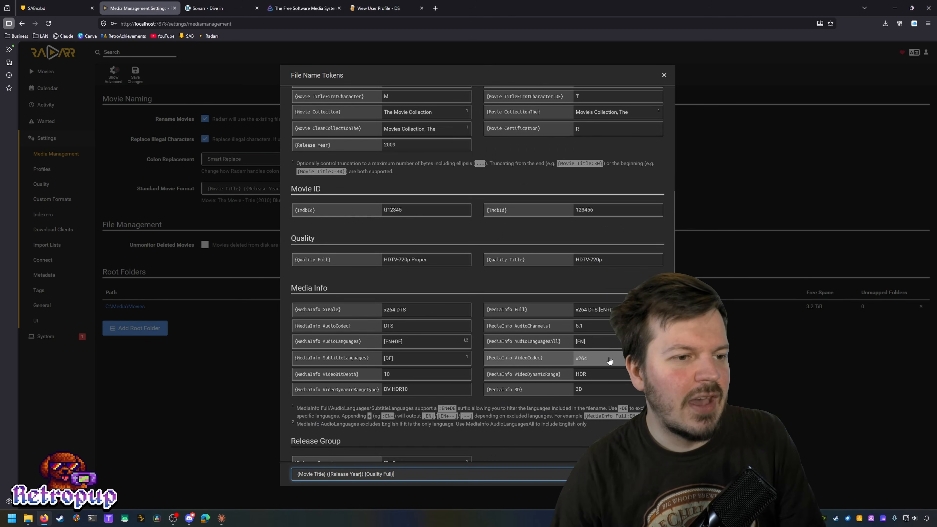
pyautogui.scroll(-3, 609, 361)
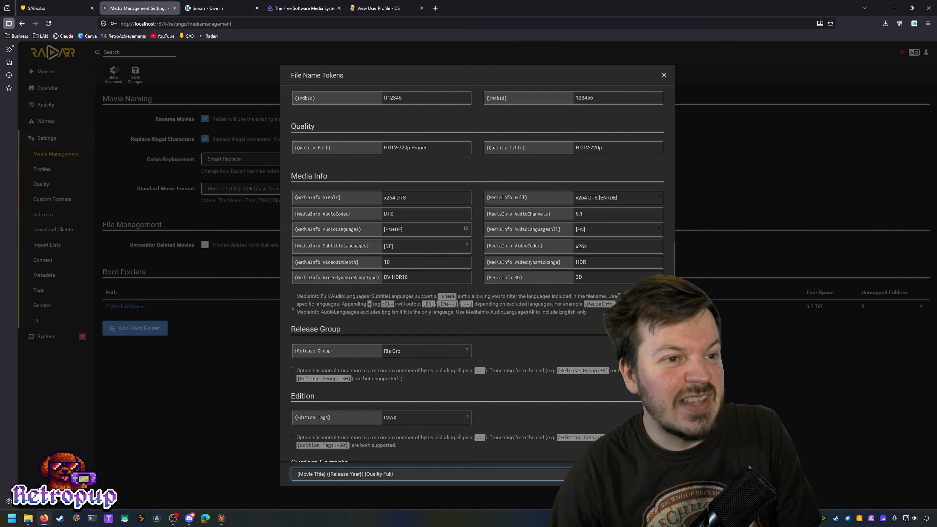
pyautogui.press('Escape')
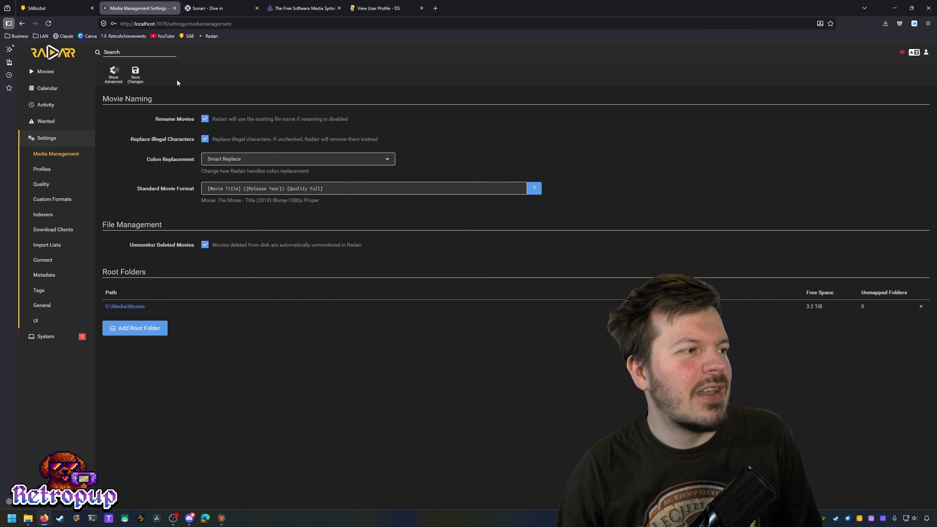
# Step: Save the Media Management changes and go to the Profiles settings page
pyautogui.click(135, 73)
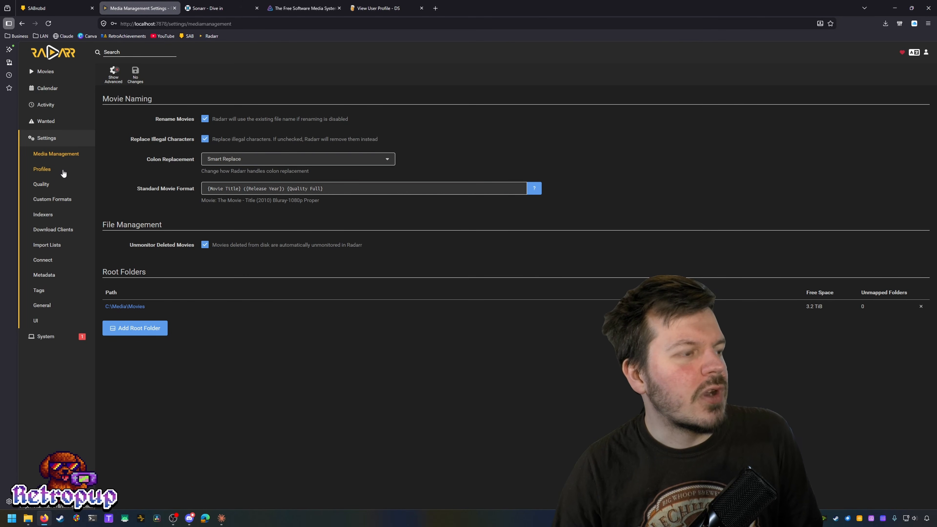
pyautogui.click(64, 175)
pyautogui.click(62, 187)
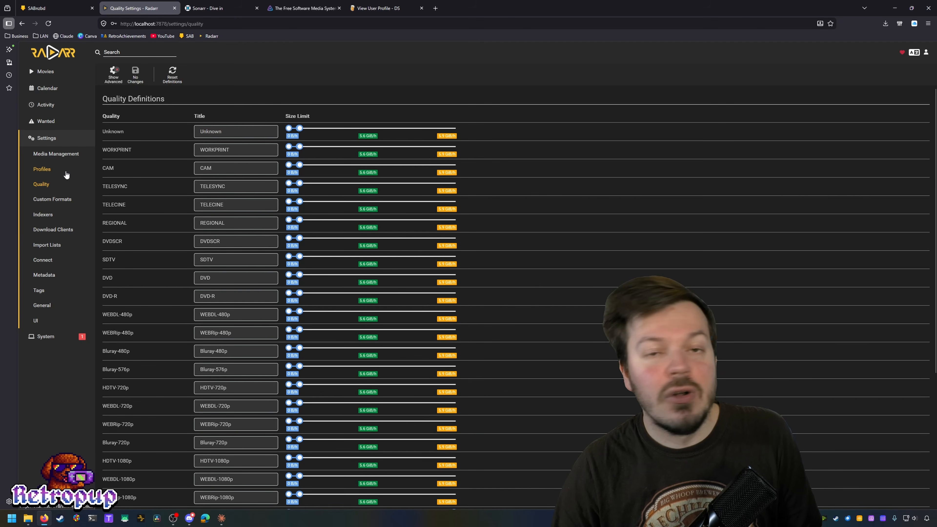
pyautogui.click(66, 174)
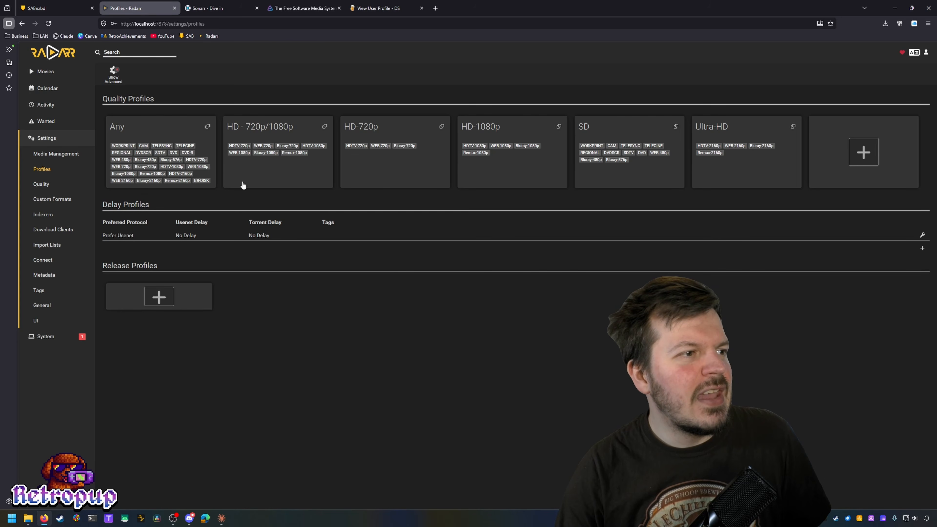
# Step: Open the Any profile and uncheck WORKPRINT, CAM, TELESYNC, TELECINE, REGIONAL, DVDSCR and SDTV
pyautogui.click(126, 129)
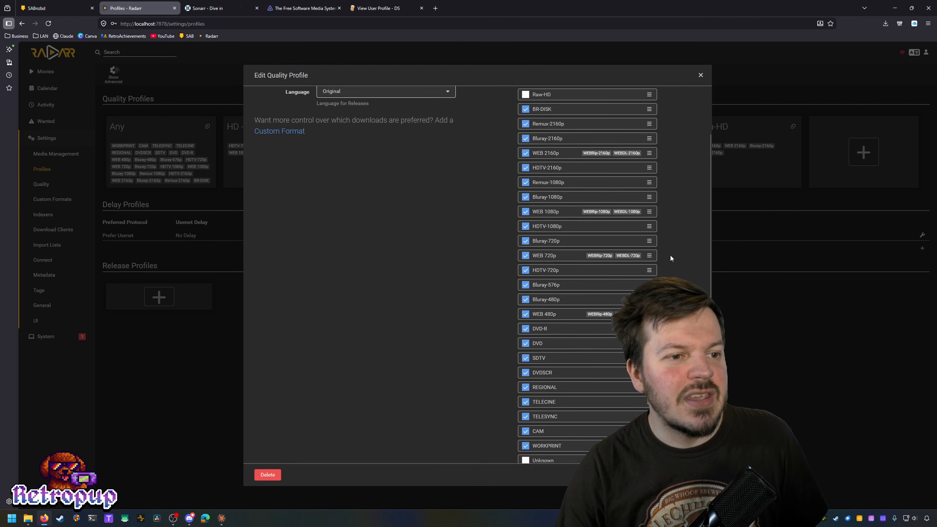
pyautogui.scroll(-3, 669, 258)
pyautogui.scroll(3, 605, 280)
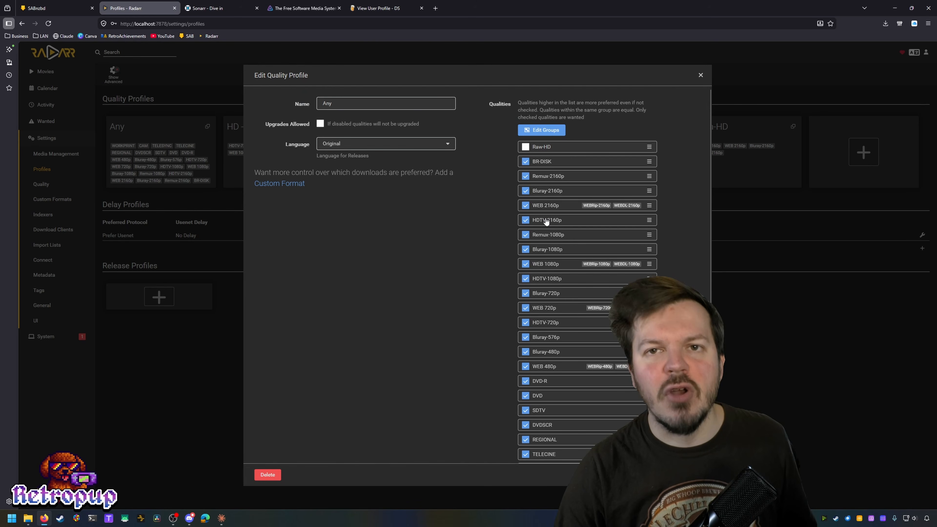
pyautogui.scroll(-2, 569, 234)
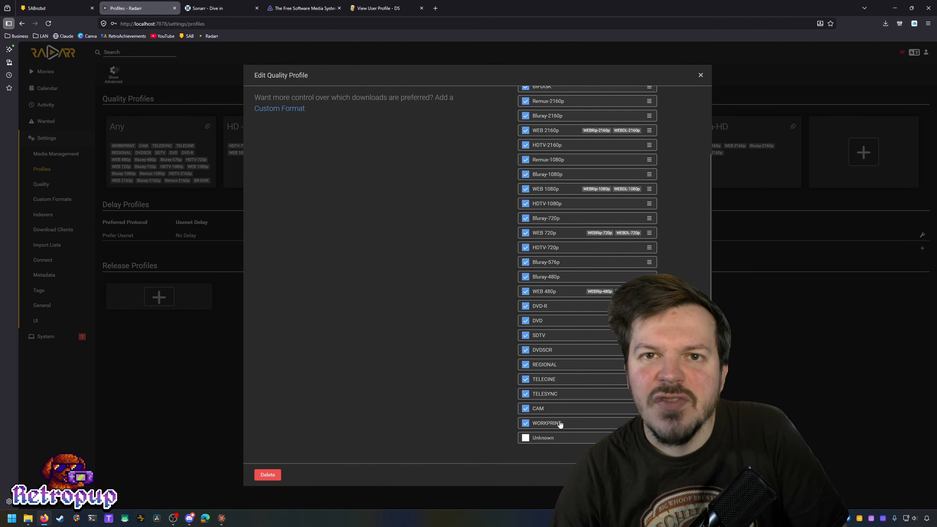
pyautogui.click(581, 422)
pyautogui.click(569, 408)
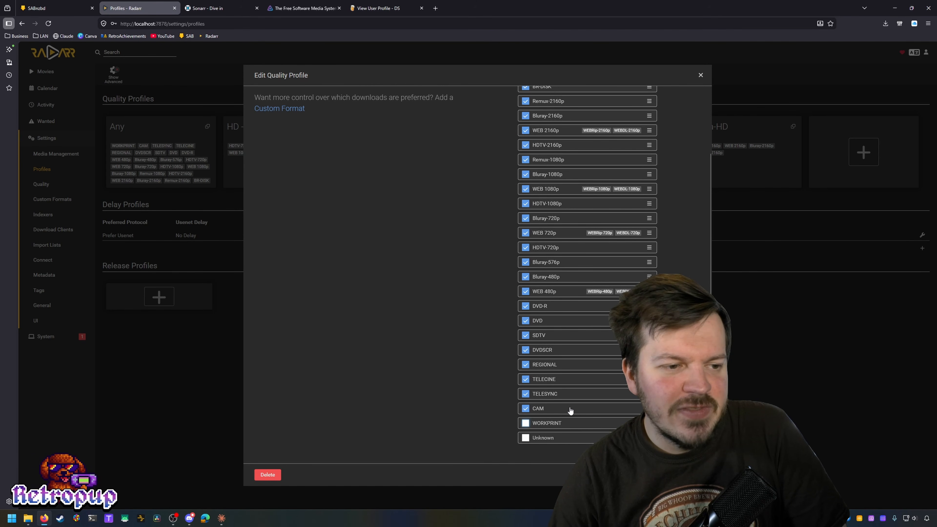
pyautogui.click(567, 394)
pyautogui.click(561, 378)
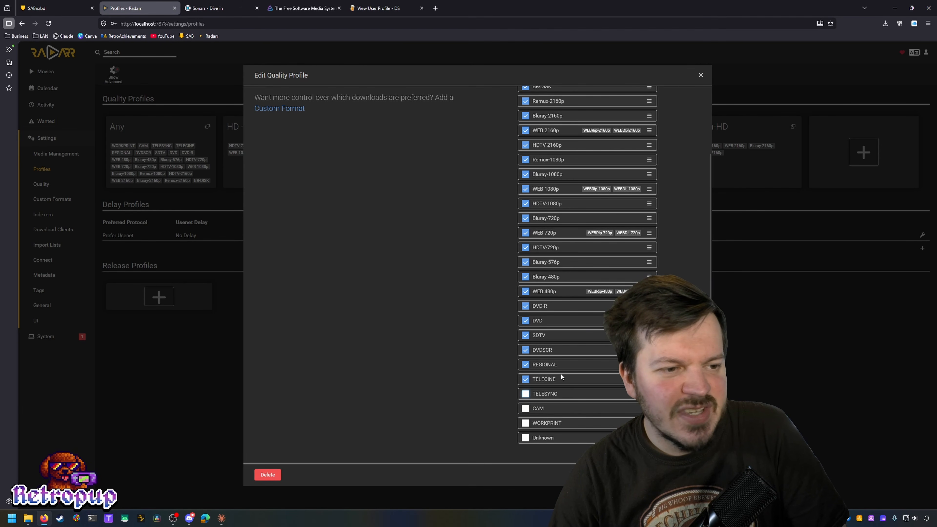
pyautogui.click(561, 365)
pyautogui.click(556, 350)
pyautogui.click(552, 339)
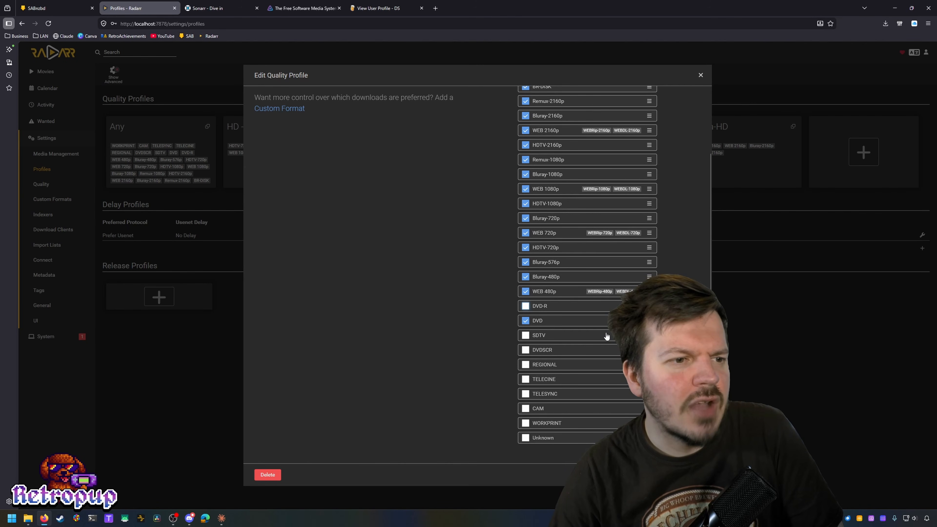
# Step: Also uncheck BR-DISK, Remux-2160p, Bluray-2160p and HDTV-2160p in the Any profile
pyautogui.scroll(3, 586, 269)
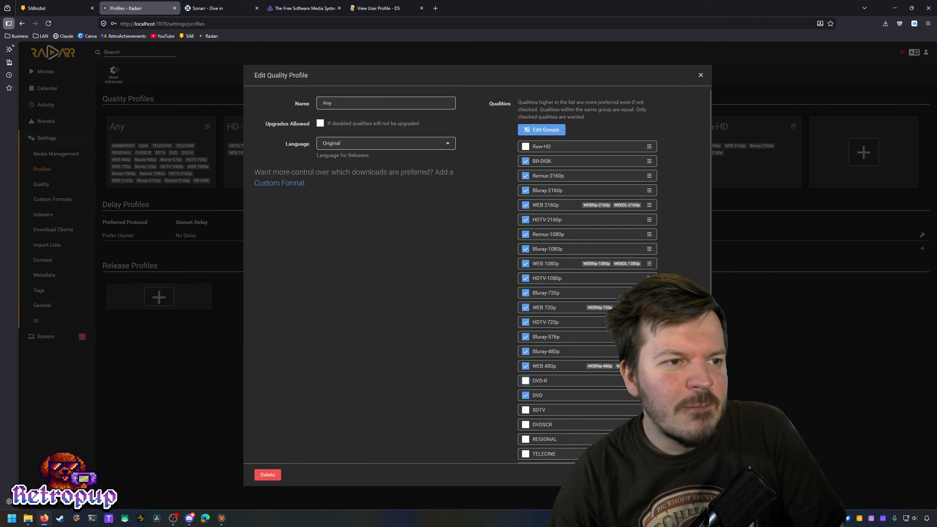
pyautogui.click(559, 163)
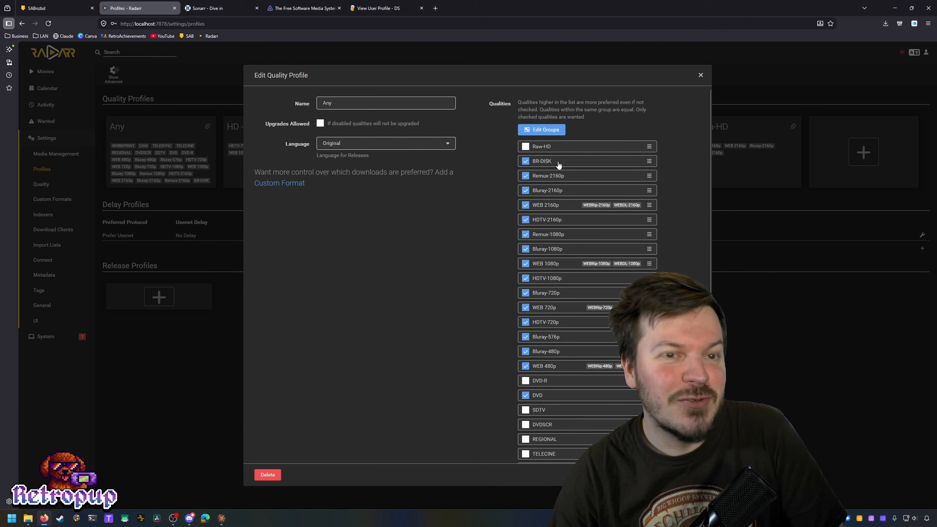
pyautogui.click(607, 178)
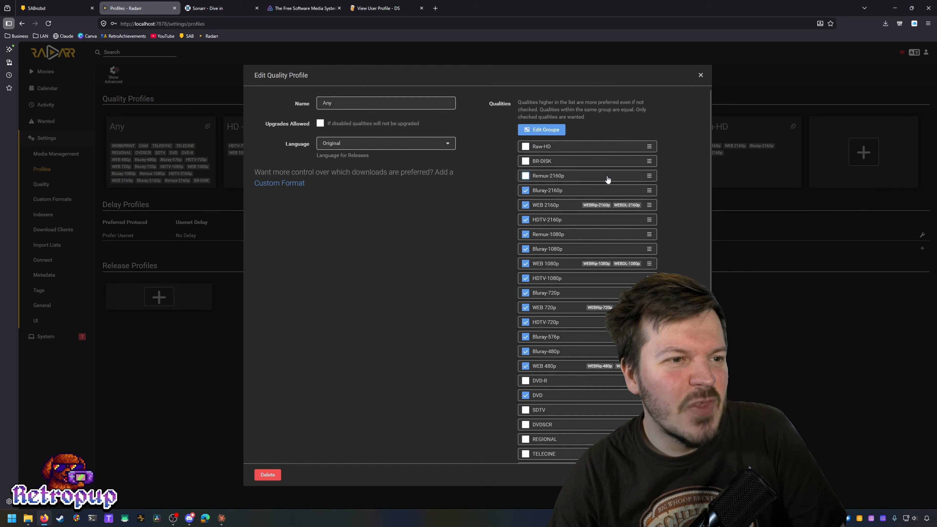
pyautogui.click(575, 192)
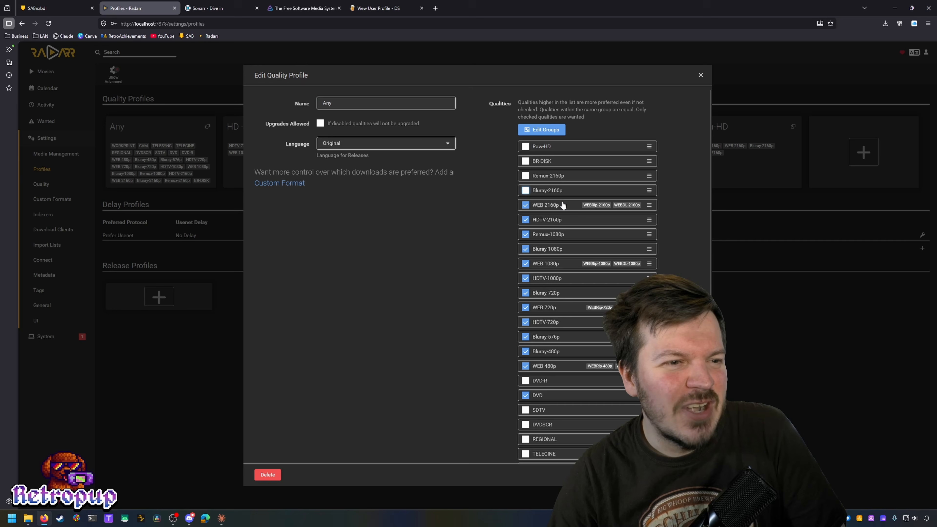
pyautogui.click(564, 221)
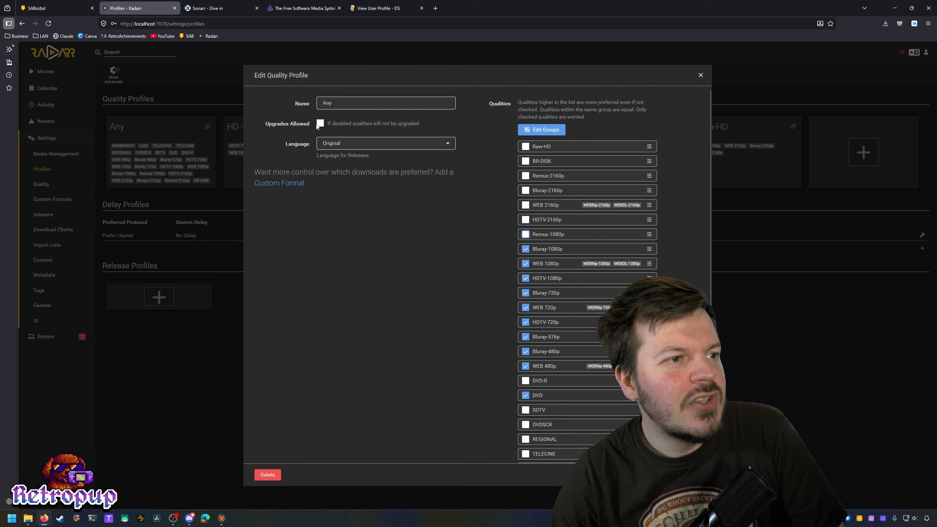
pyautogui.scroll(-2, 402, 301)
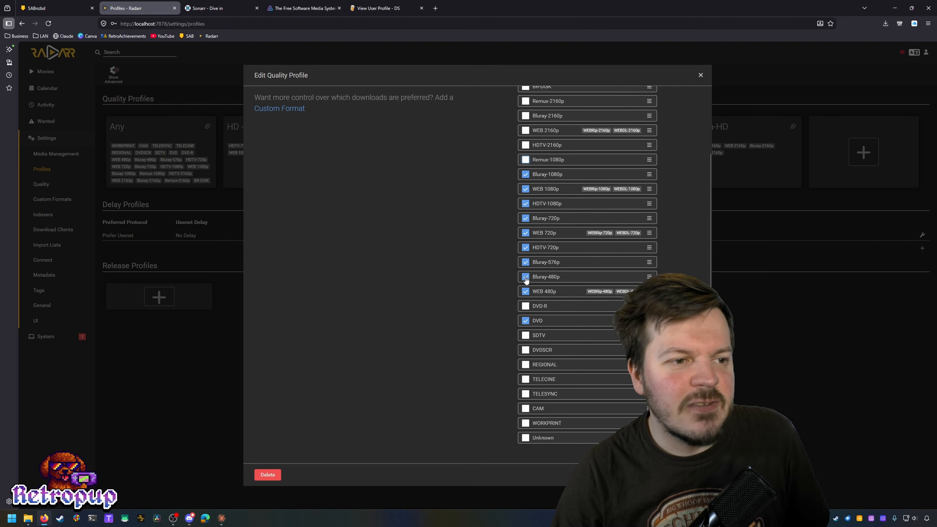
pyautogui.scroll(2, 491, 351)
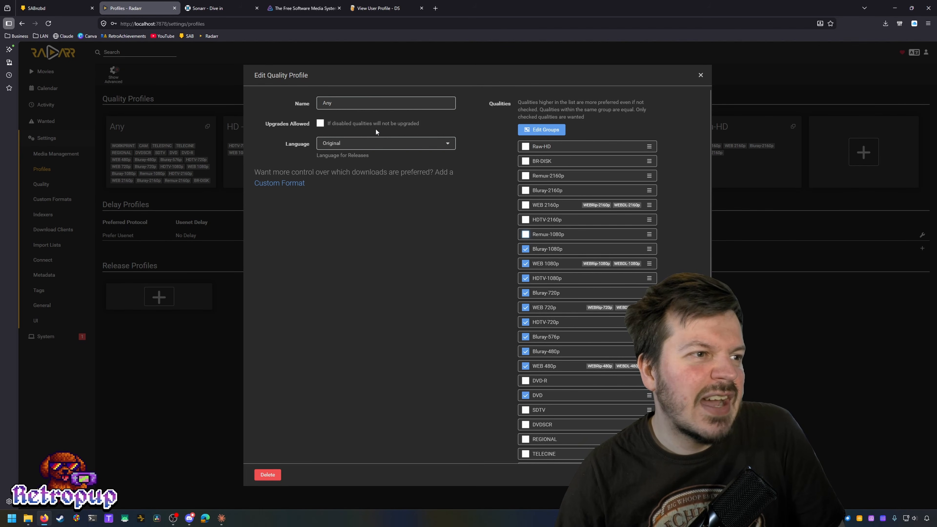
# Step: Allow upgrades in the Any profile with the cutoff set to Bluray-720p
pyautogui.click(367, 124)
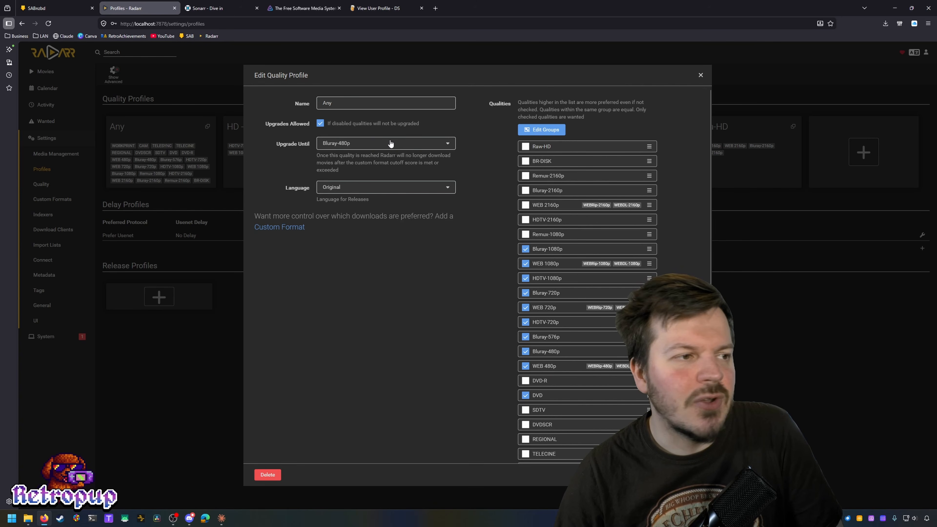
pyautogui.click(407, 147)
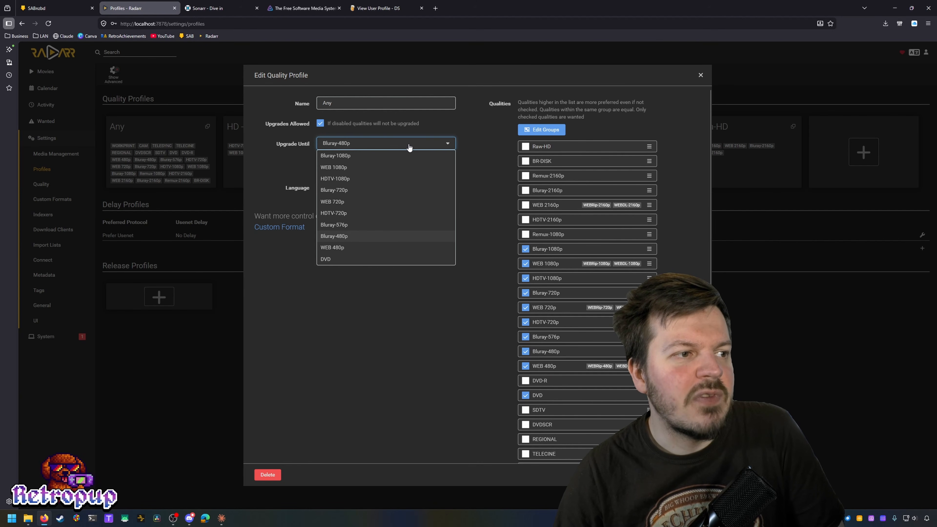
pyautogui.click(390, 158)
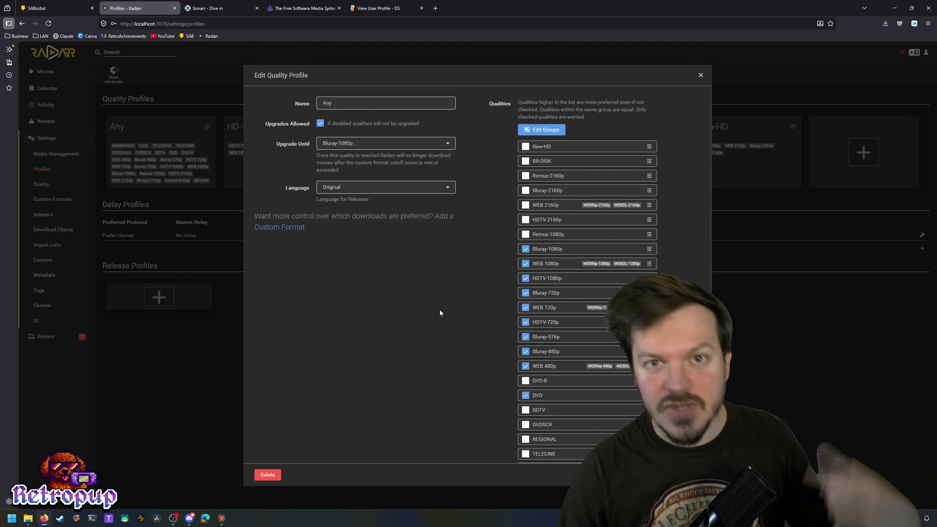
pyautogui.click(440, 148)
pyautogui.click(378, 190)
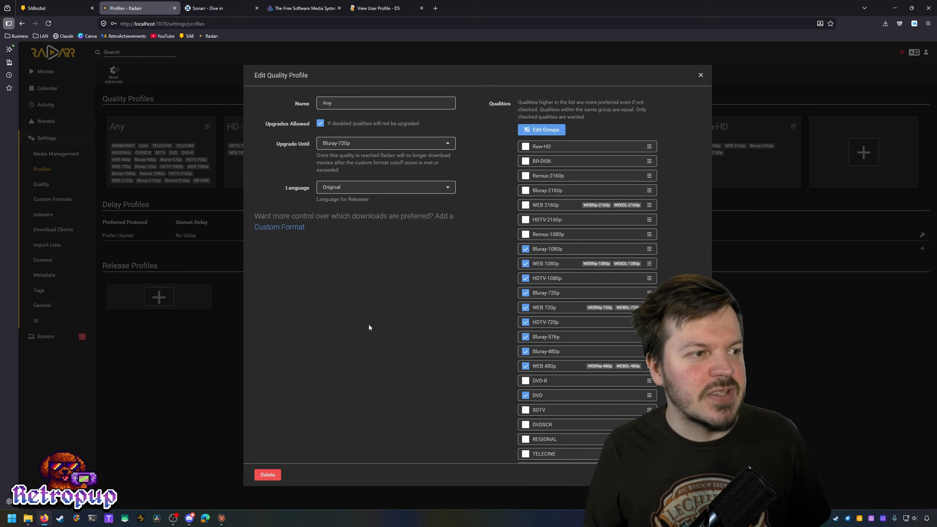
# Step: Leave the profile language on Original and save the Any profile
pyautogui.click(421, 189)
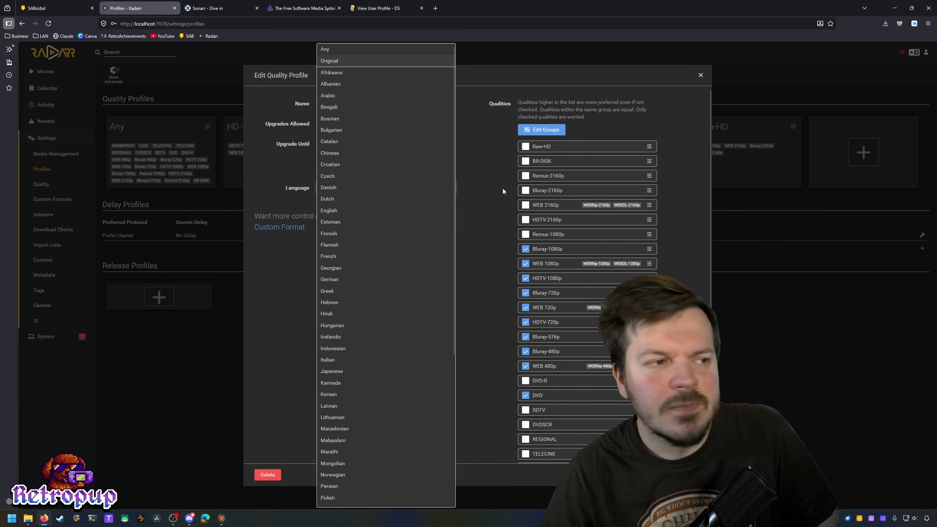
pyautogui.click(489, 222)
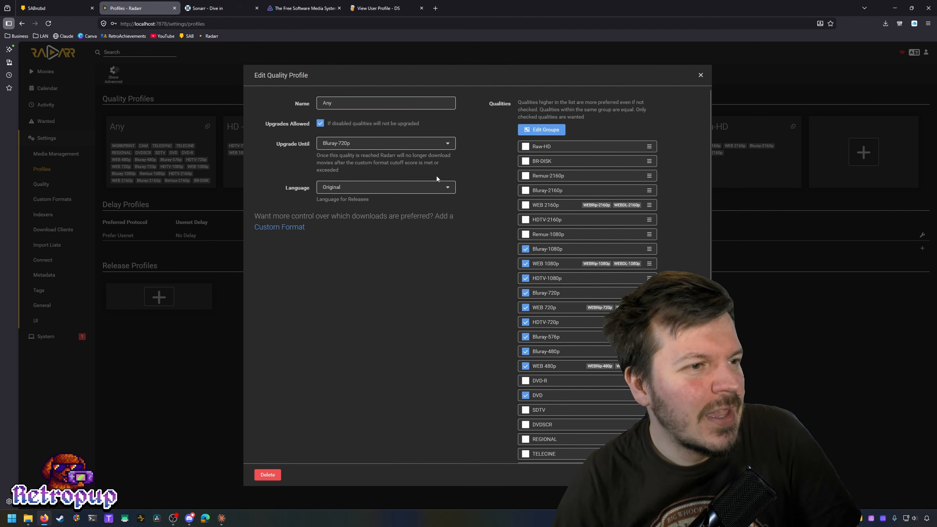
pyautogui.click(413, 186)
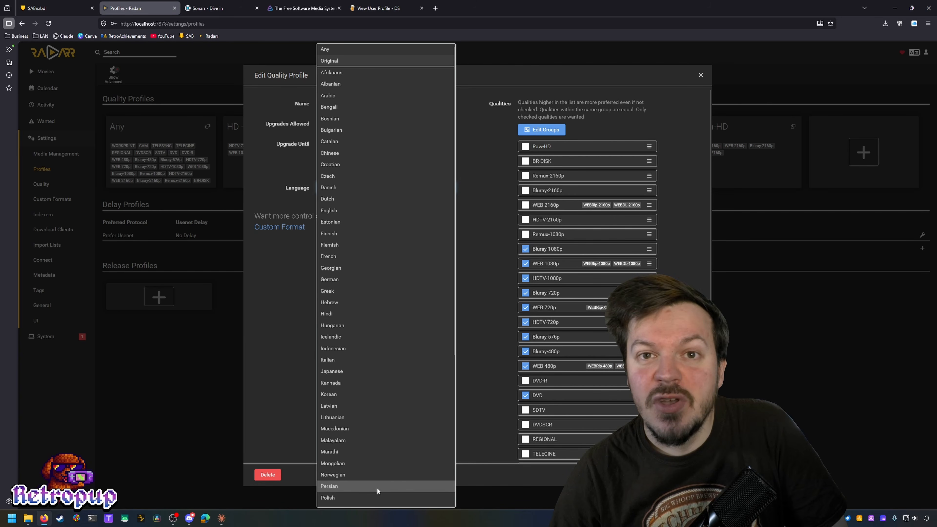
pyautogui.click(488, 334)
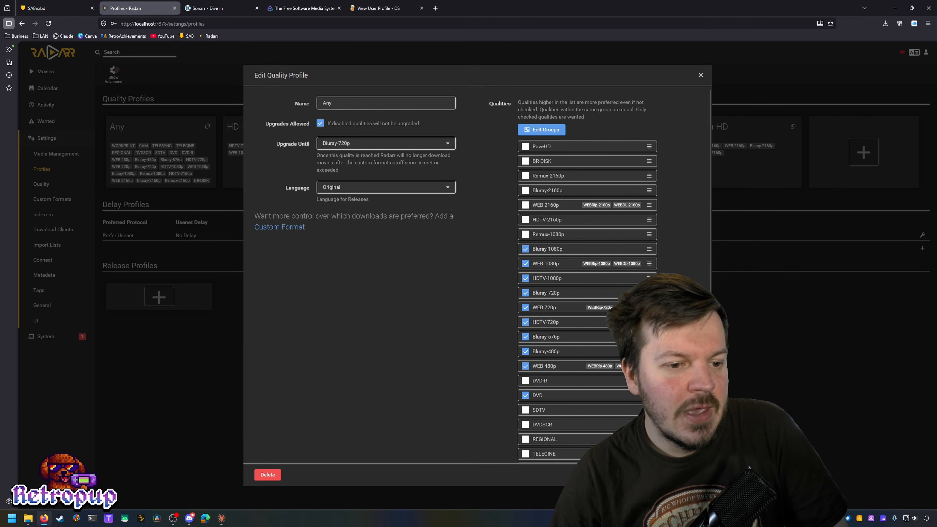
pyautogui.click(689, 475)
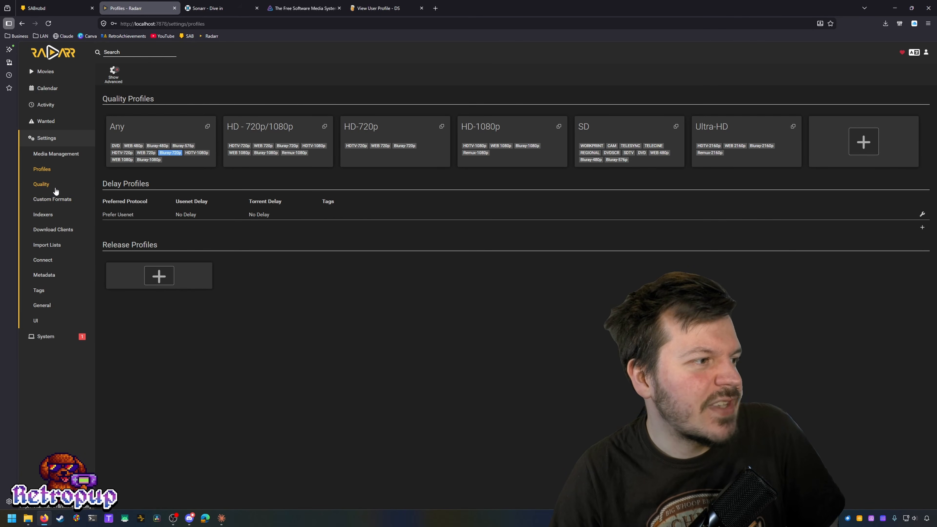
# Step: Lower the Bluray-1080p maximum size from unlimited to about 90 GiB/h in the Quality settings
pyautogui.click(41, 184)
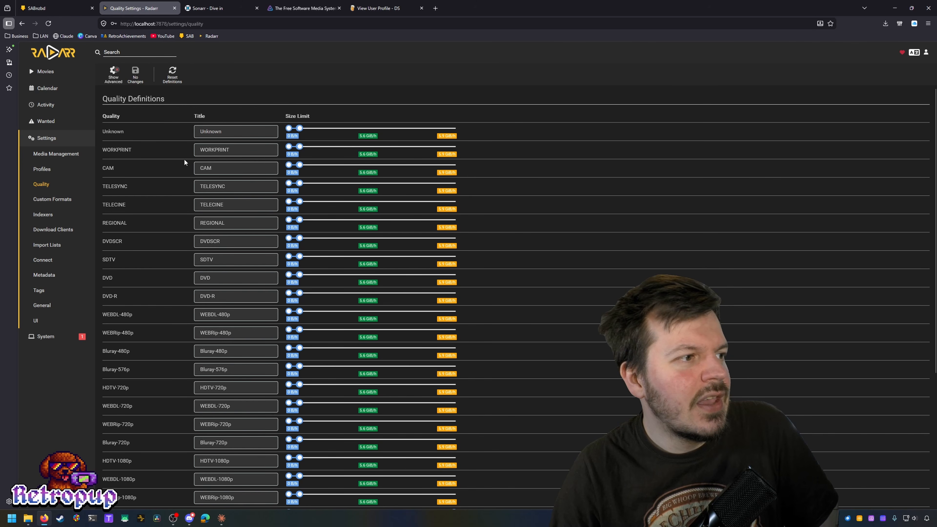
pyautogui.scroll(-5, 186, 177)
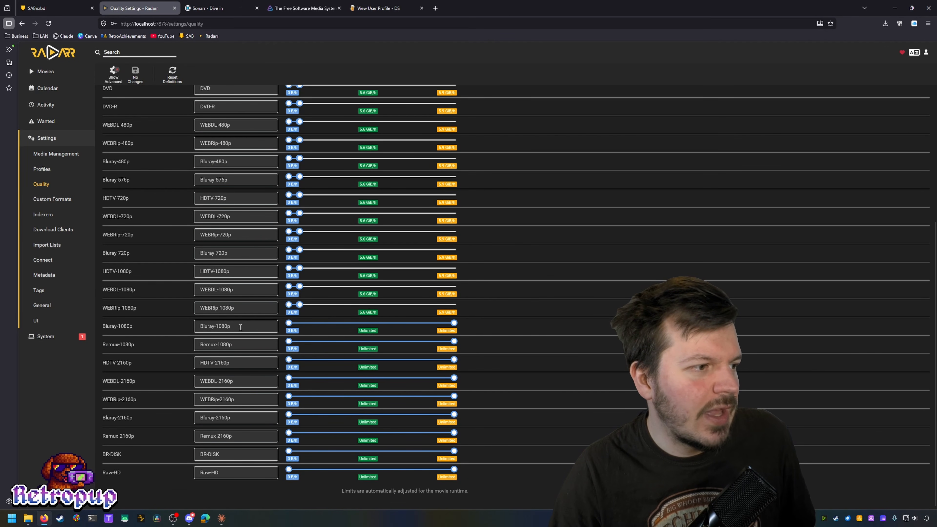
pyautogui.moveTo(455, 333)
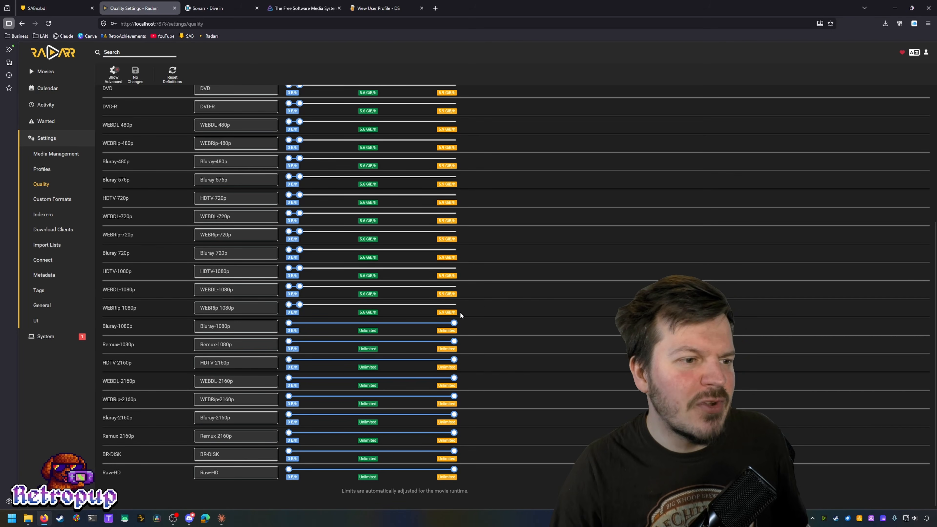
pyautogui.moveTo(454, 322); pyautogui.dragTo(405, 324)
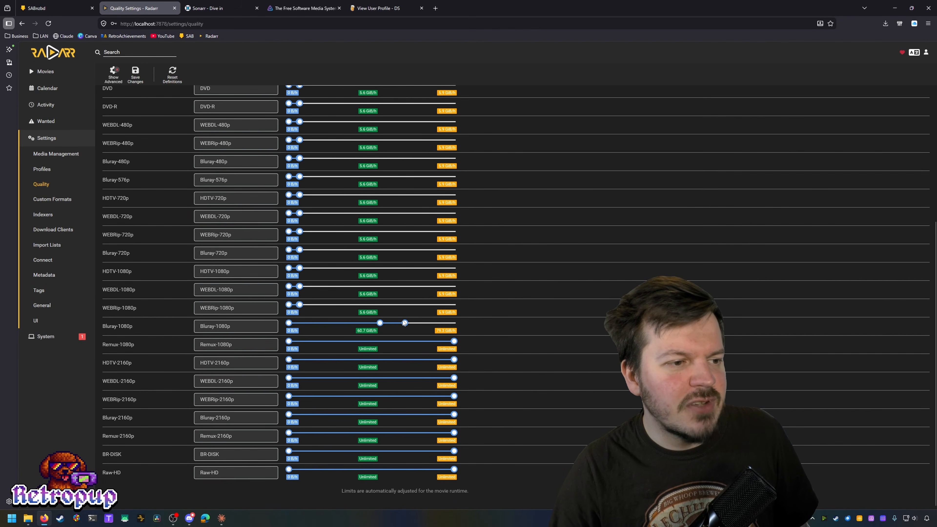
pyautogui.moveTo(369, 331)
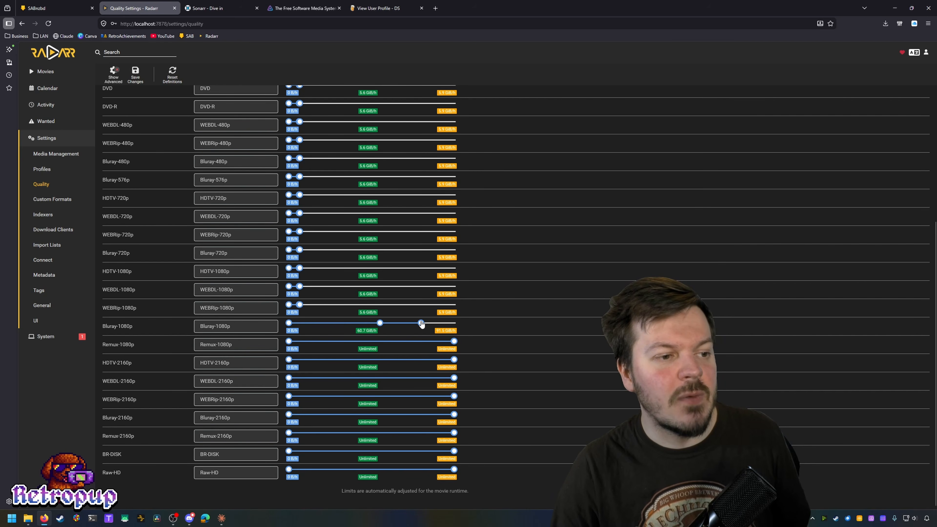
pyautogui.moveTo(422, 324); pyautogui.dragTo(399, 328)
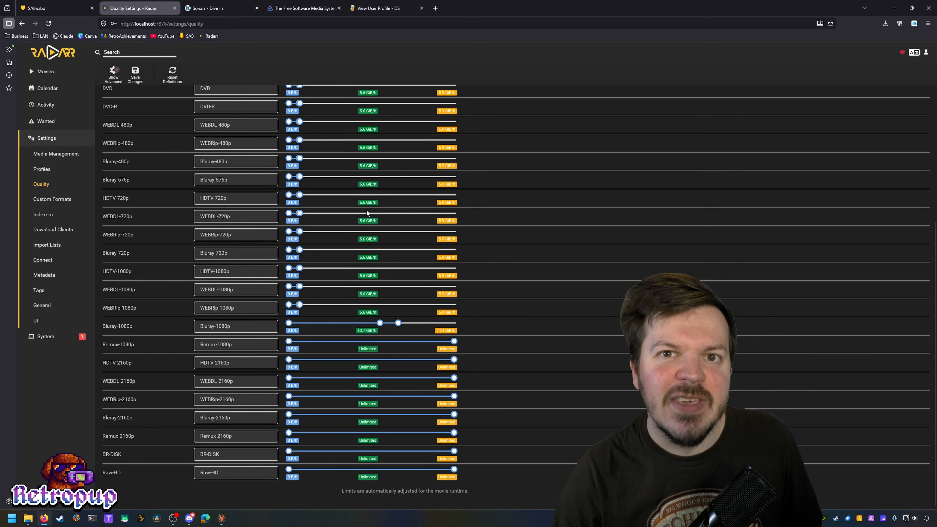
# Step: Set Bluray-1080p to 100 preferred and 125 maximum MB/min and save the quality definitions
pyautogui.click(114, 76)
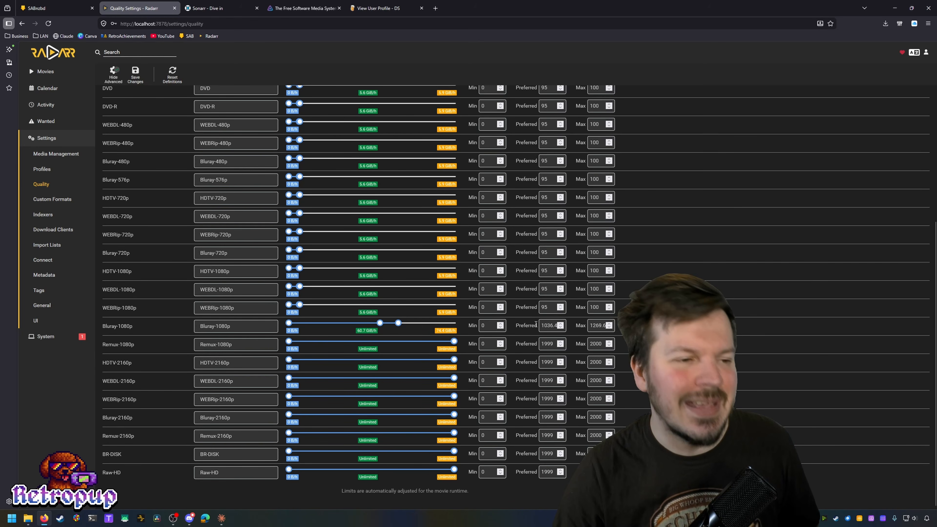
pyautogui.scroll(5, 537, 323)
pyautogui.scroll(-5, 535, 320)
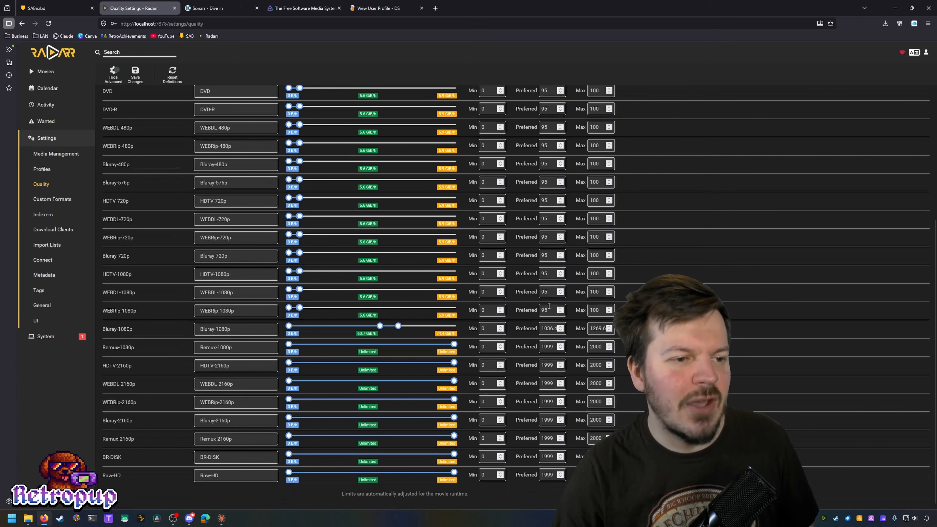
pyautogui.click(551, 331)
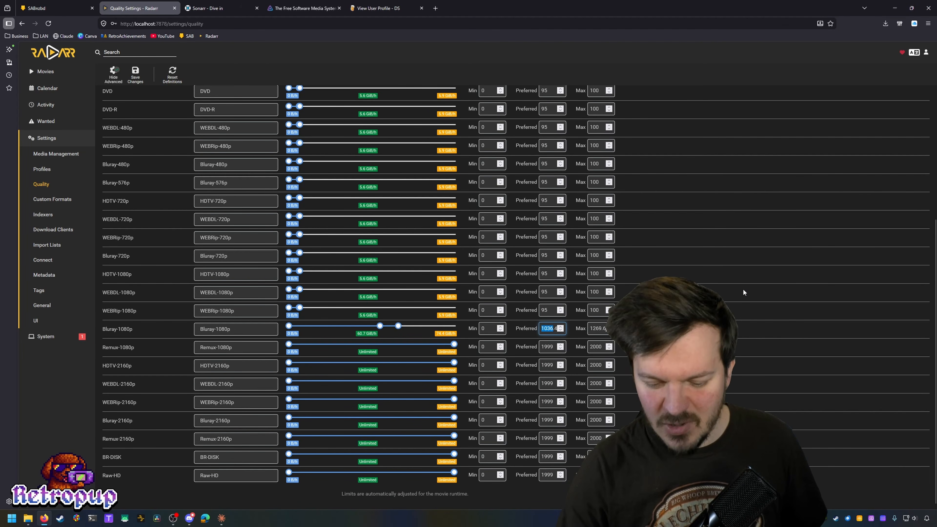
pyautogui.press('BackSpace')
pyautogui.press('BackSpace')
pyautogui.write('0')
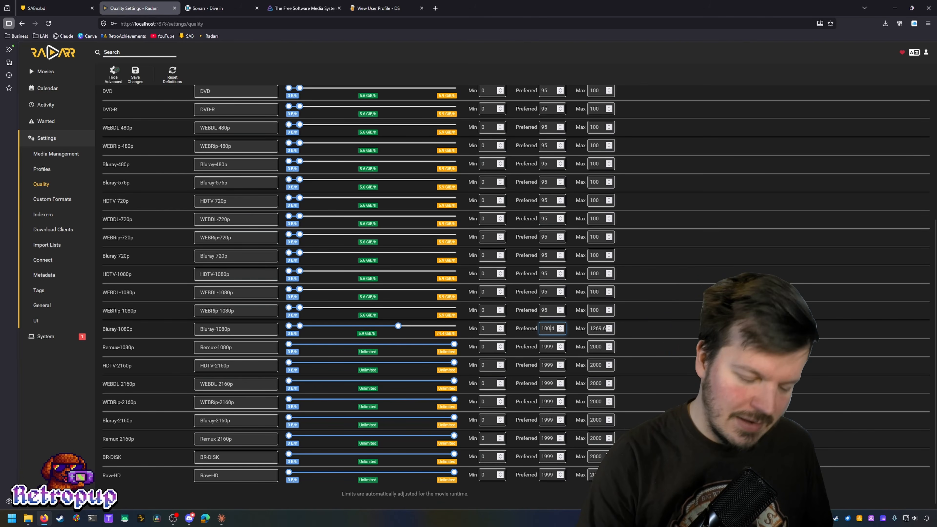
pyautogui.press('Right')
pyautogui.press('Right')
pyautogui.press('BackSpace')
pyautogui.press('Tab')
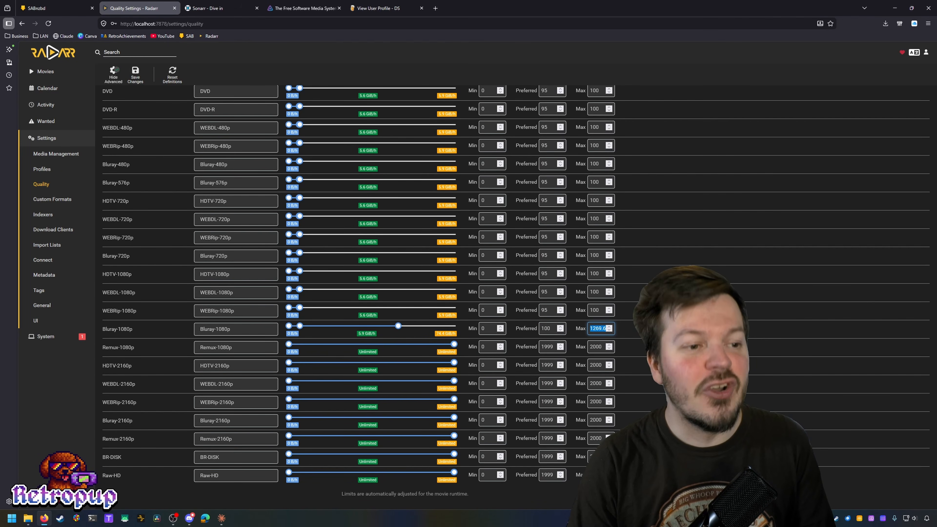
pyautogui.write('125')
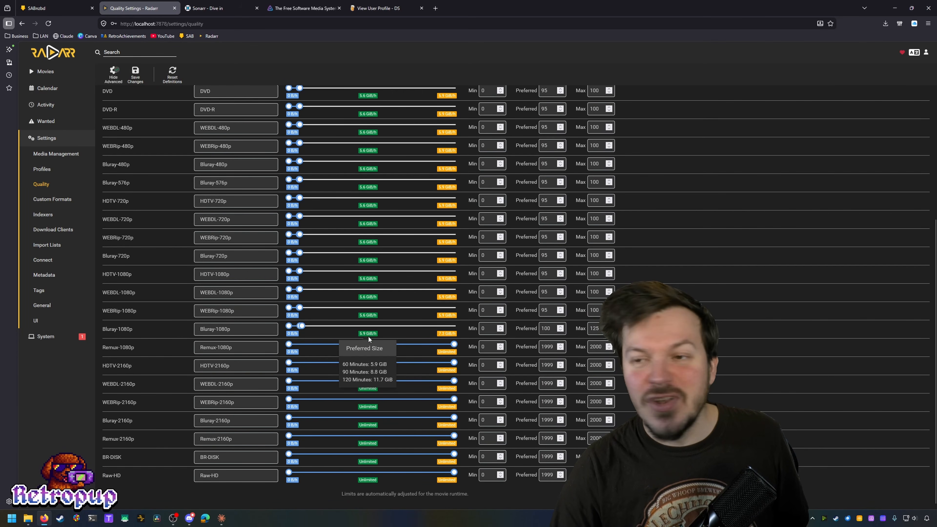
pyautogui.moveTo(448, 332)
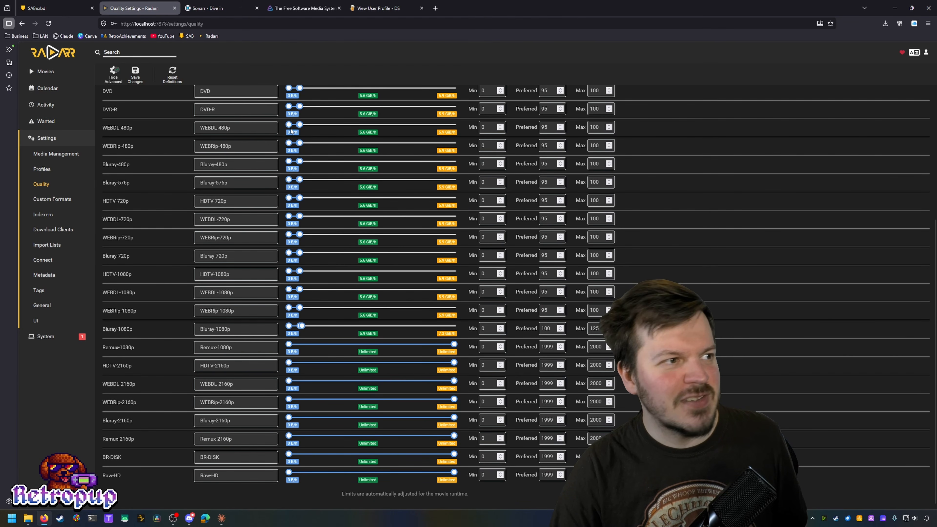
pyautogui.click(135, 73)
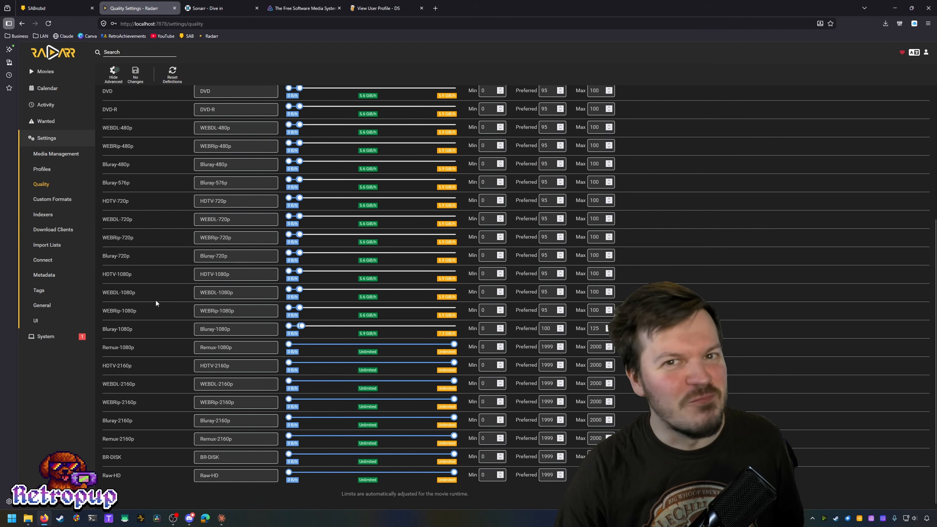
# Step: View the System Status page, which flags the inaccessible SABnzbd completed downloads folder
pyautogui.scroll(5, 155, 303)
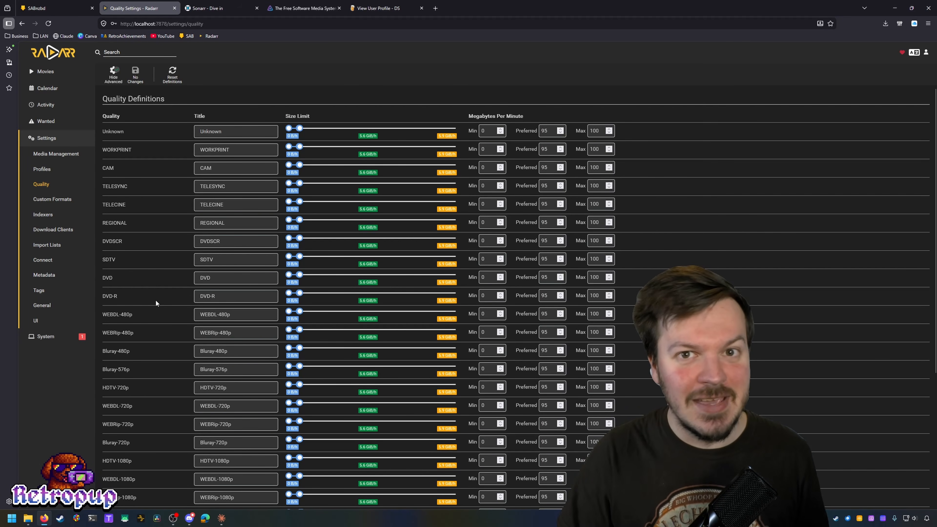
pyautogui.scroll(-5, 158, 305)
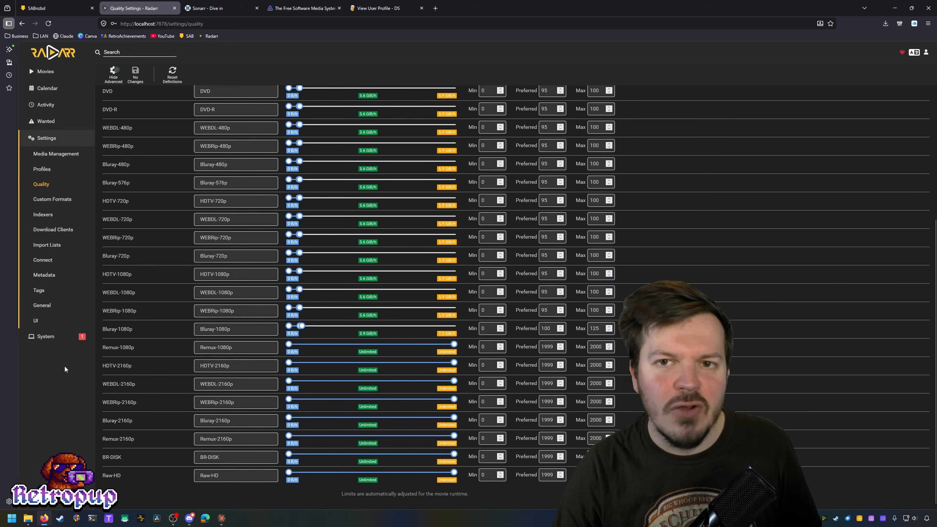
pyautogui.click(60, 337)
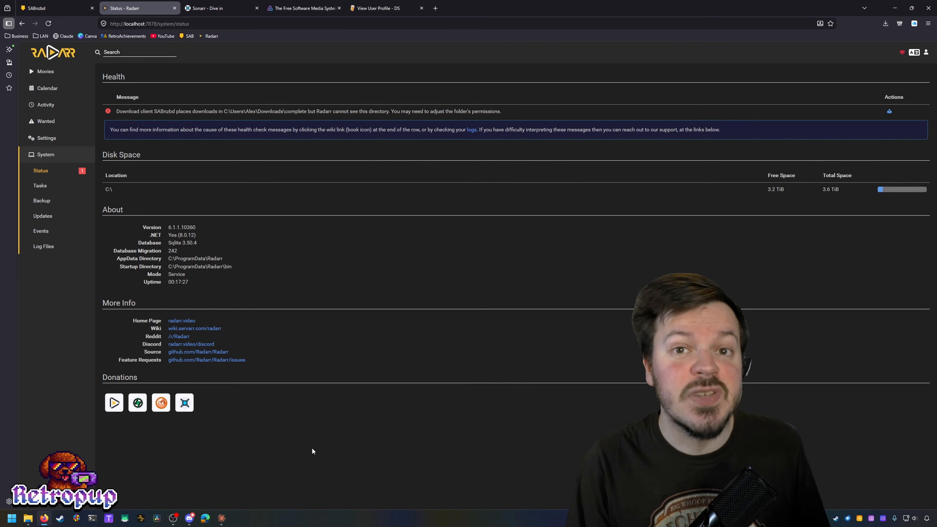
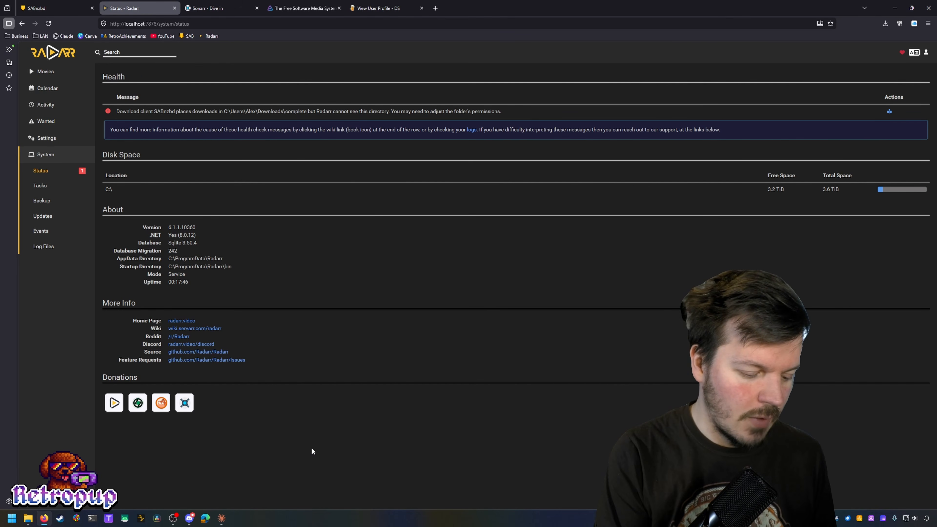
# Step: Run services.msc and select the Radarr service in the Services list
pyautogui.press('super+r')
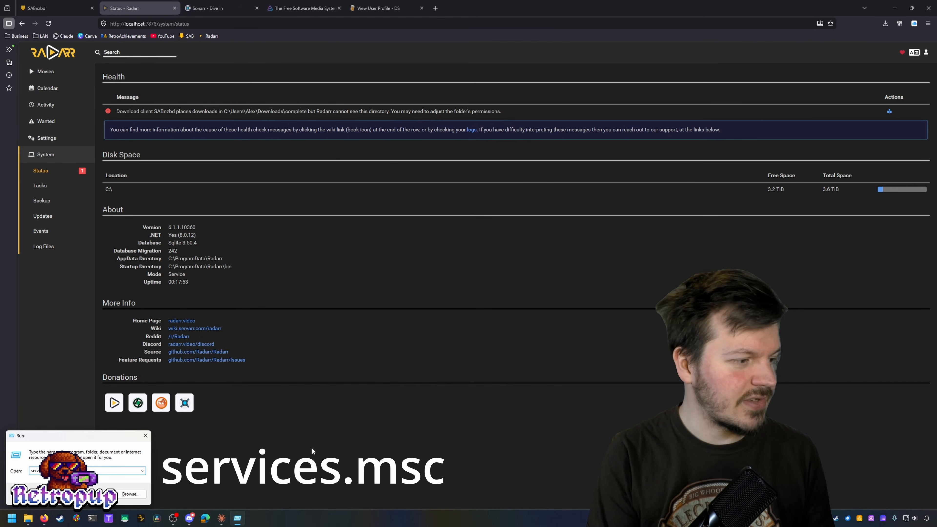
pyautogui.press('Return')
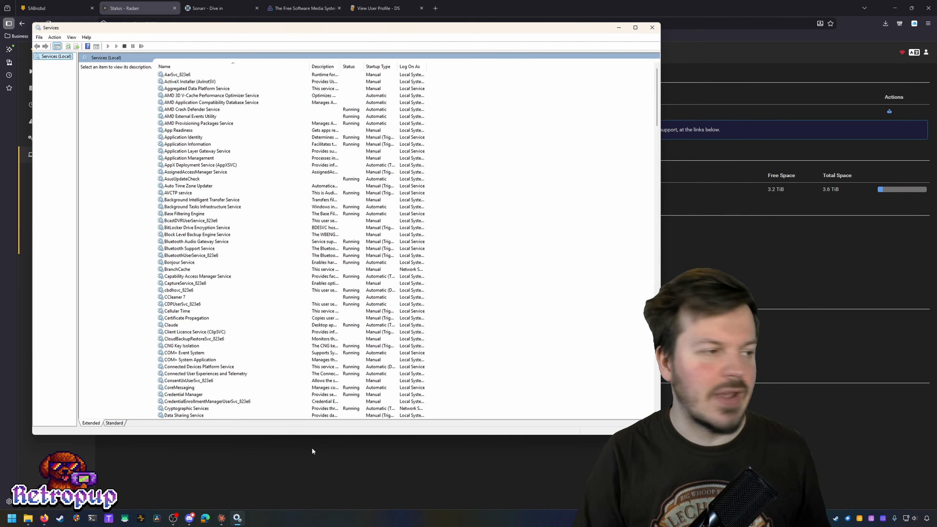
pyautogui.scroll(-18, 239, 155)
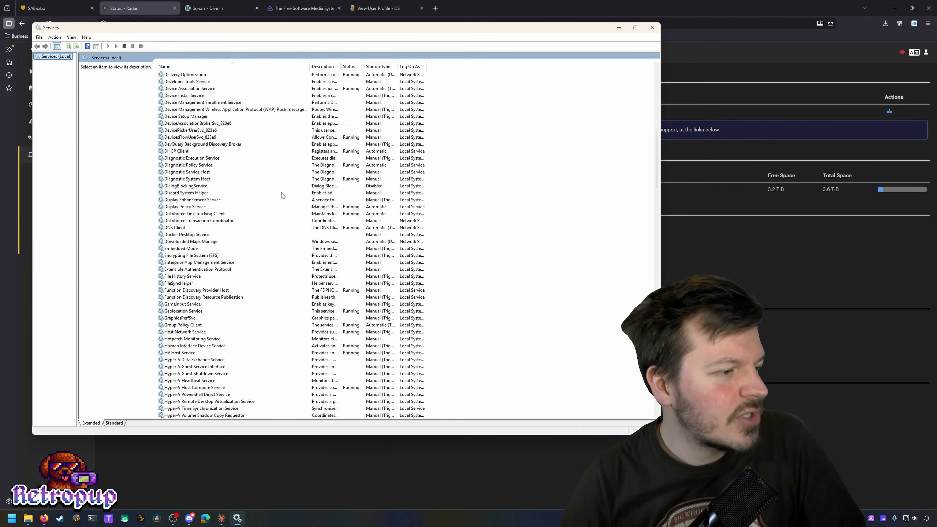
pyautogui.scroll(-20, 282, 196)
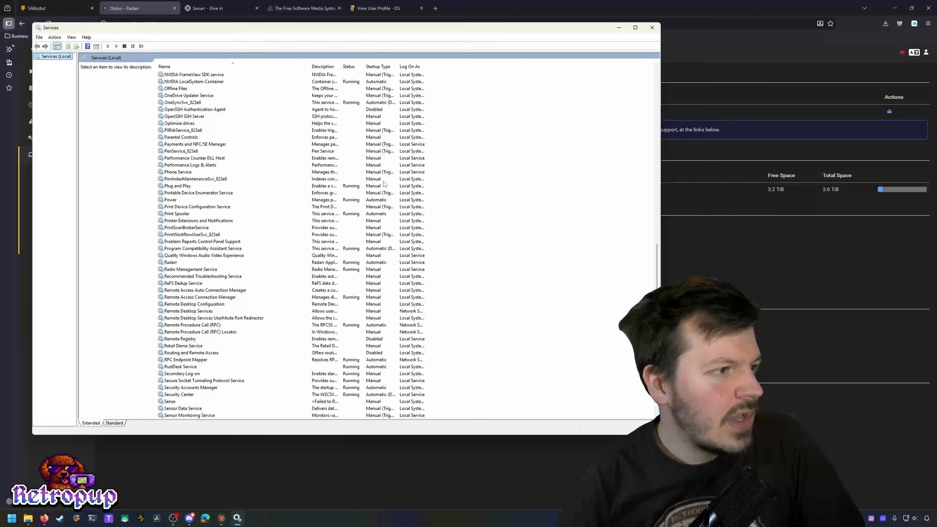
pyautogui.click(168, 262)
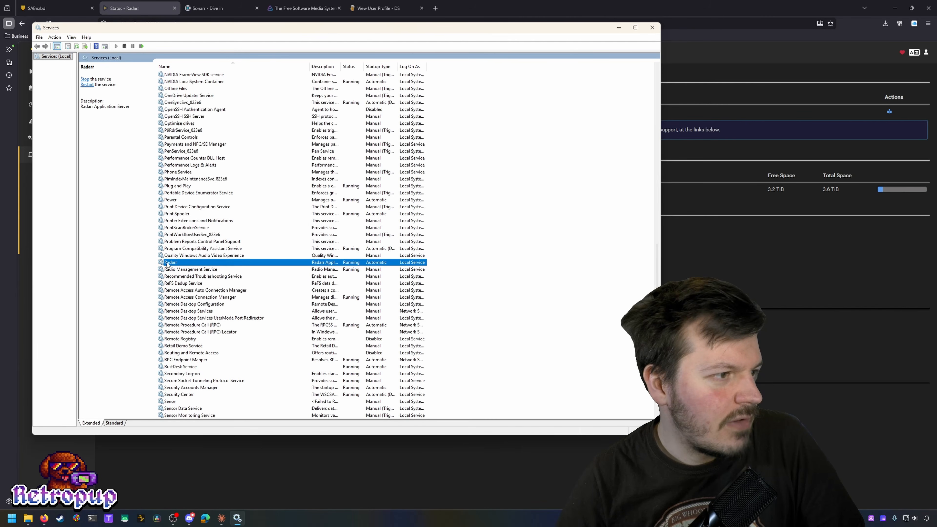
# Step: Change the Radarr service's Log On account from Local Service to the user's own account
pyautogui.doubleClick(168, 262)
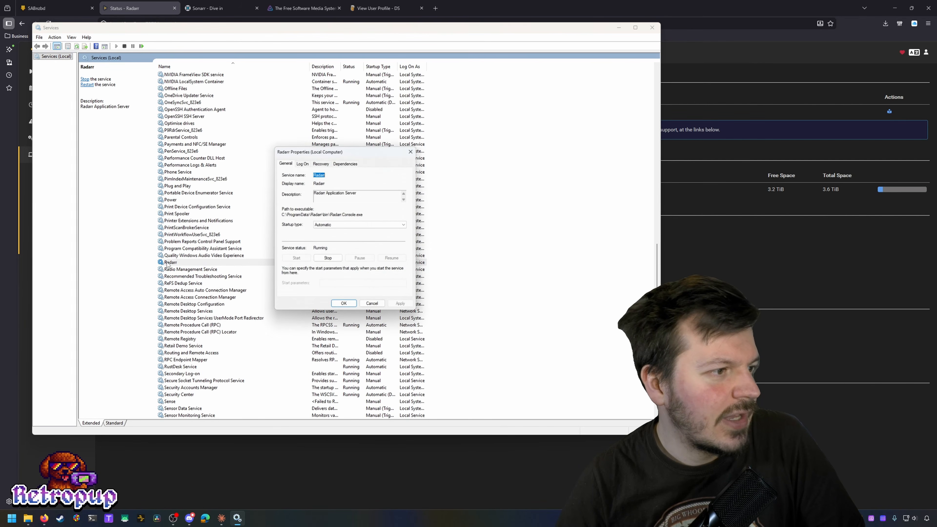
pyautogui.click(301, 161)
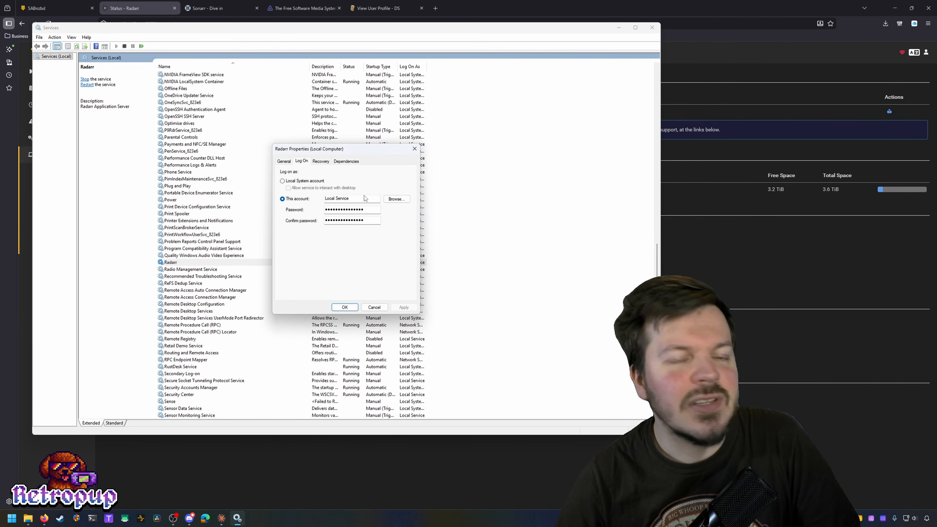
pyautogui.moveTo(359, 200); pyautogui.dragTo(320, 199)
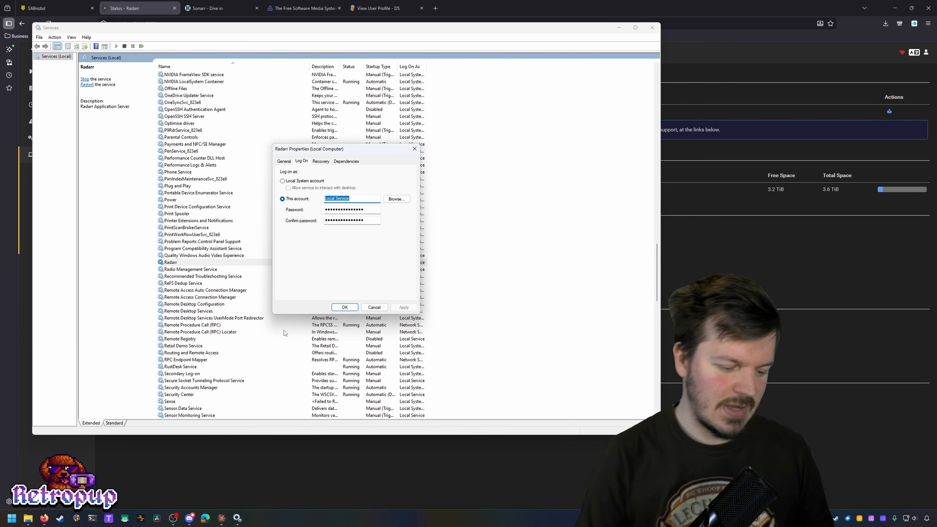
pyautogui.write('Alex')
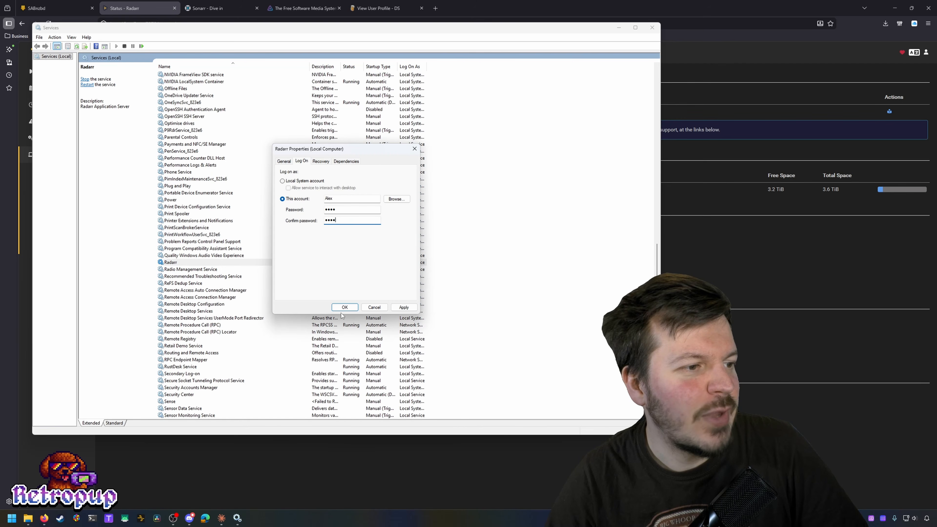
pyautogui.click(348, 309)
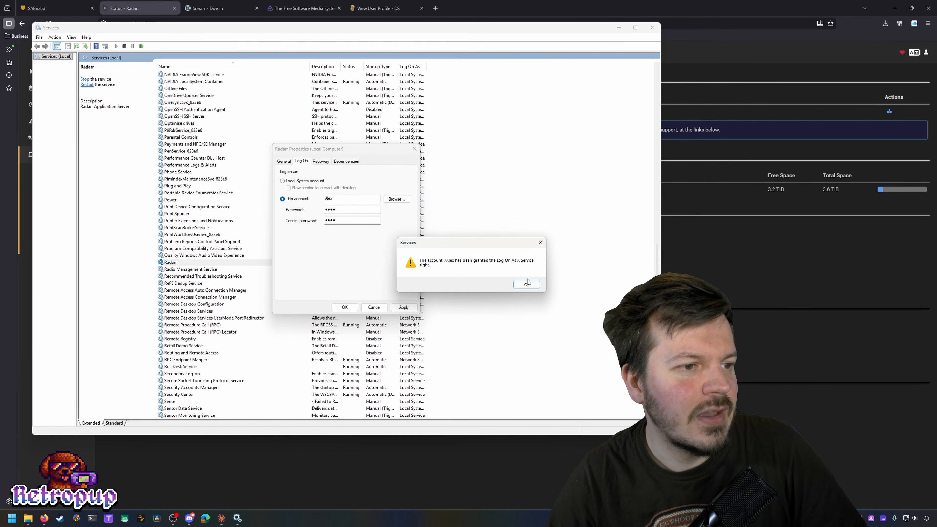
pyautogui.click(527, 285)
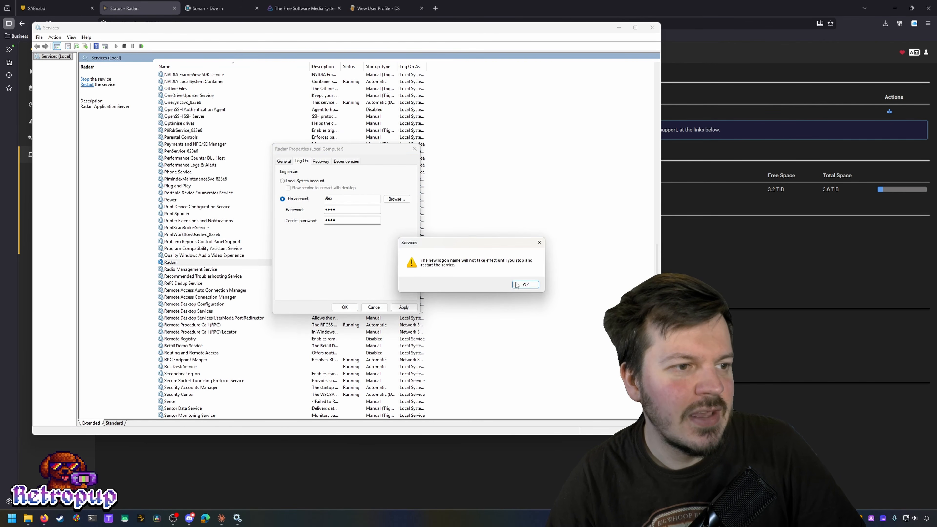
pyautogui.click(516, 285)
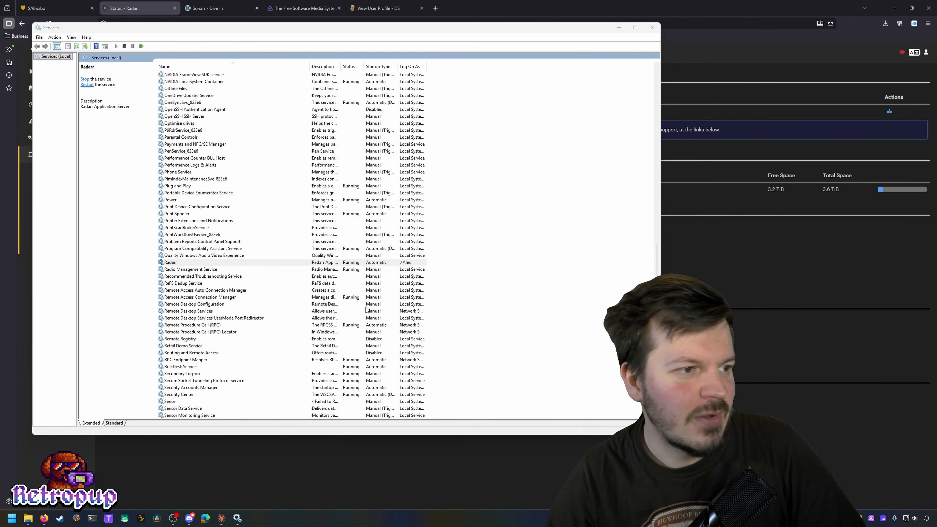
# Step: Stop and restart the Radarr service, then return to Radarr's status page
pyautogui.rightClick(185, 262)
pyautogui.click(200, 279)
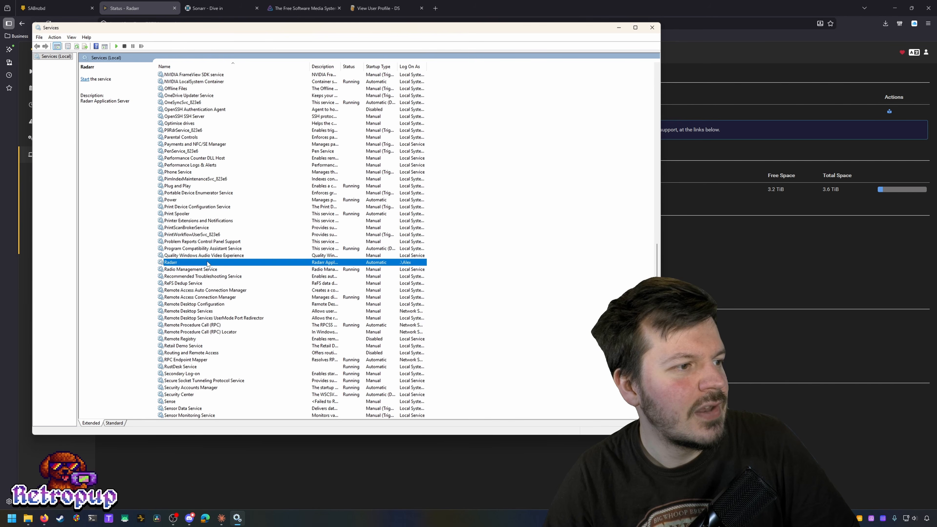
pyautogui.rightClick(208, 263)
pyautogui.click(225, 265)
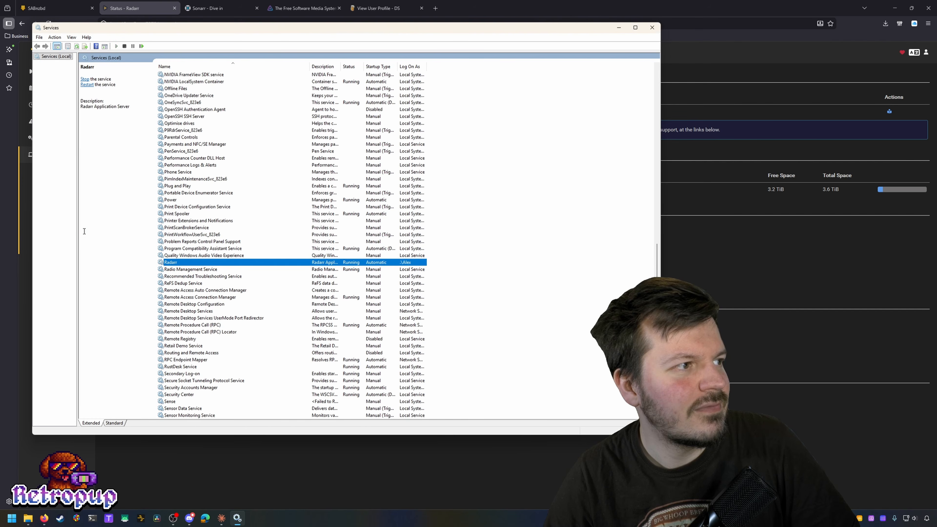
pyautogui.click(338, 458)
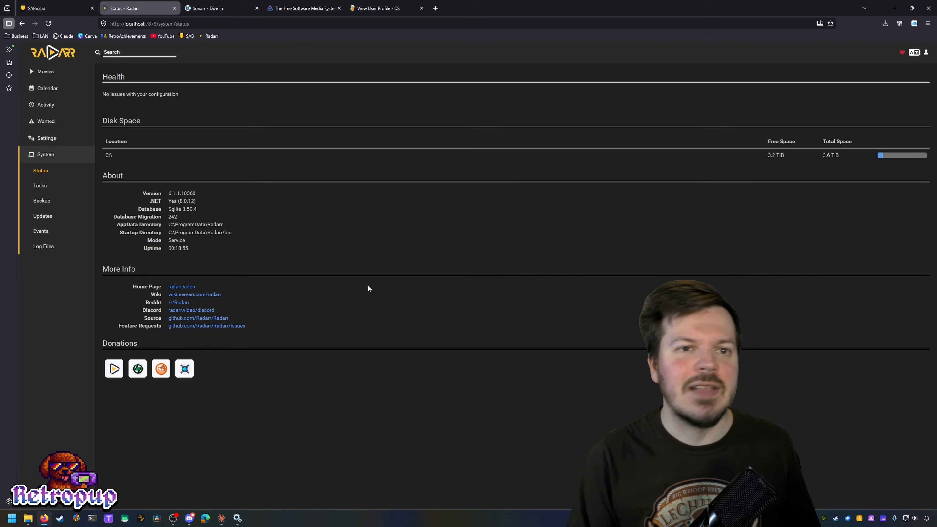
# Step: Look over Import Existing Movies, then open Radarr's Add New Movie search page
pyautogui.click(31, 70)
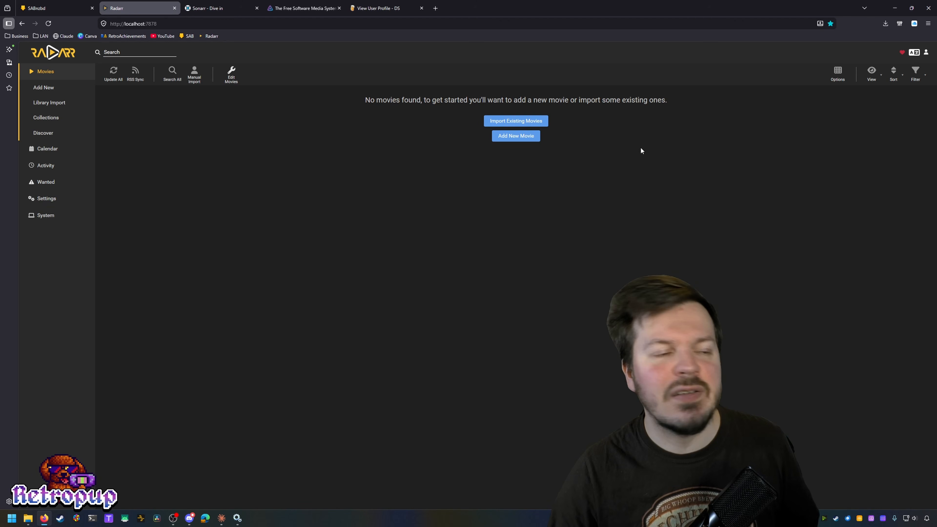
pyautogui.click(531, 123)
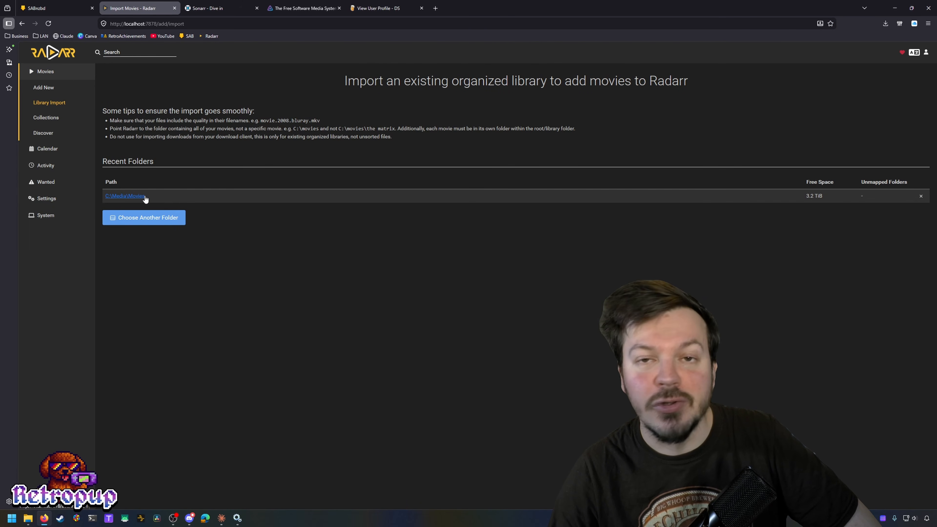
pyautogui.click(72, 70)
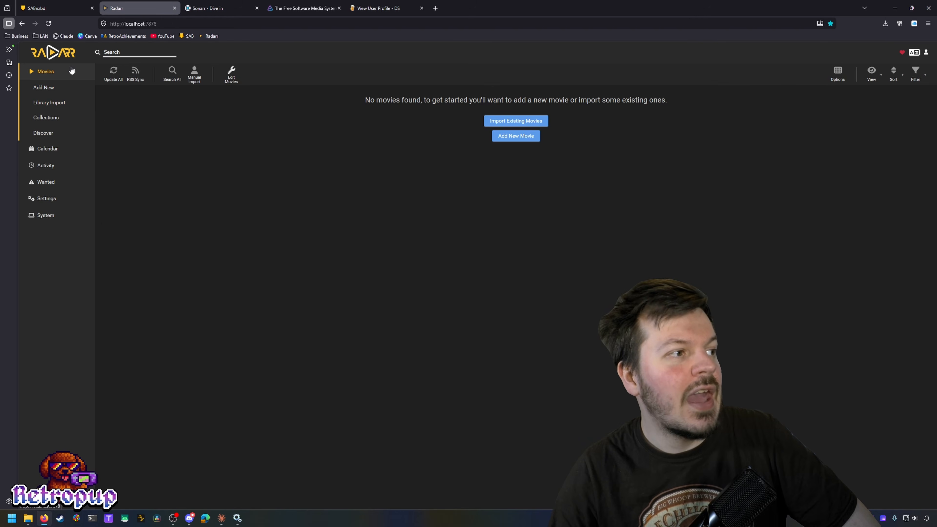
pyautogui.click(524, 137)
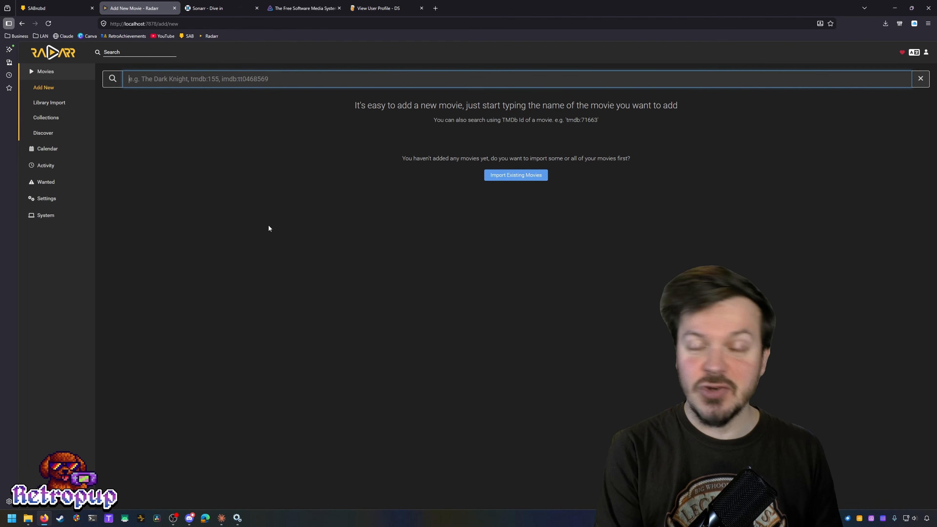
# Step: Search 'Night' and add the 1968 Night of the Living Dead with Movie Only monitoring and Any quality
pyautogui.write('Night of the living dead')
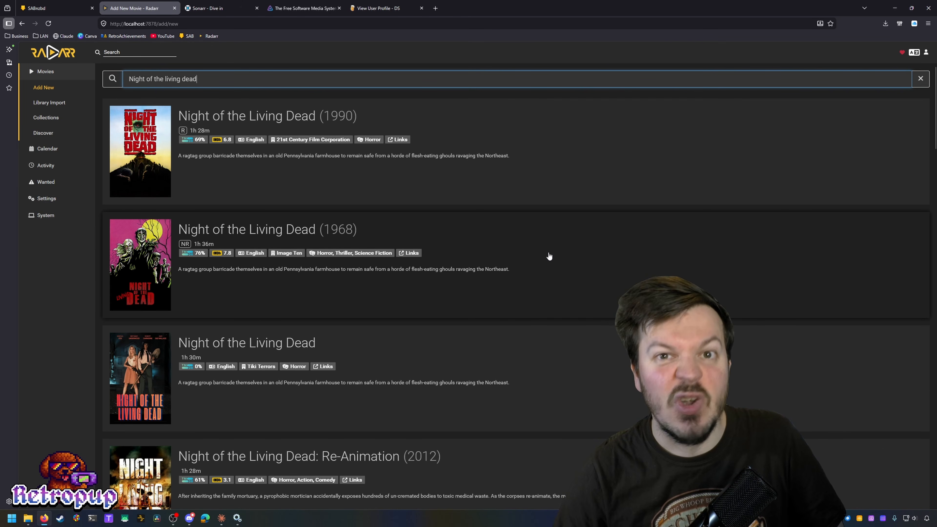
pyautogui.click(353, 229)
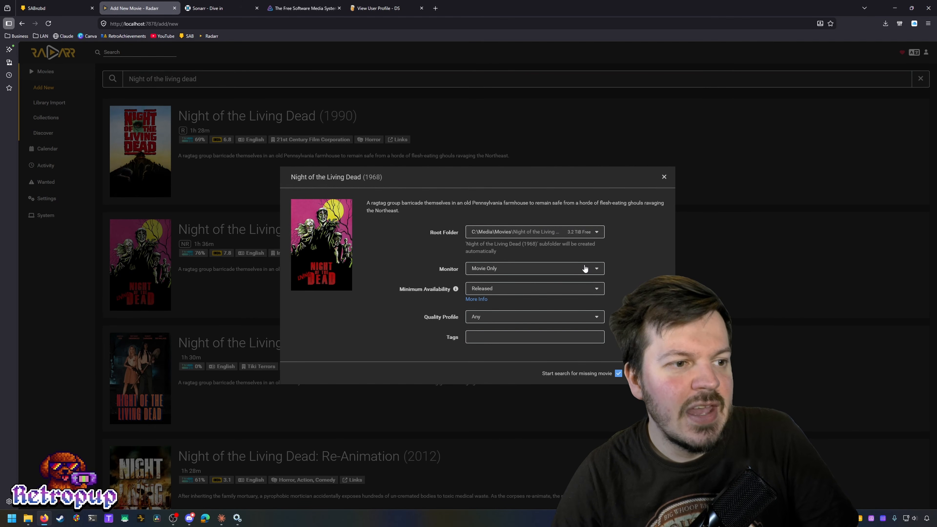
pyautogui.click(592, 267)
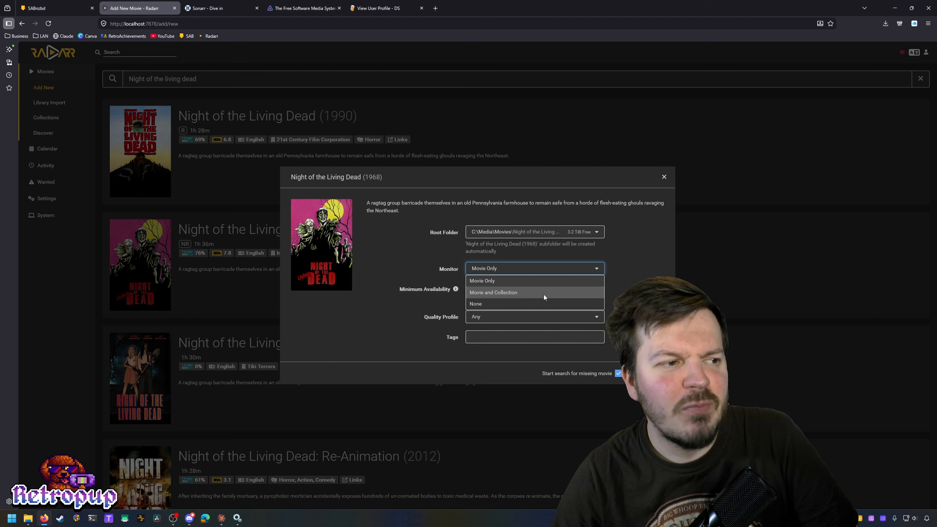
pyautogui.click(551, 268)
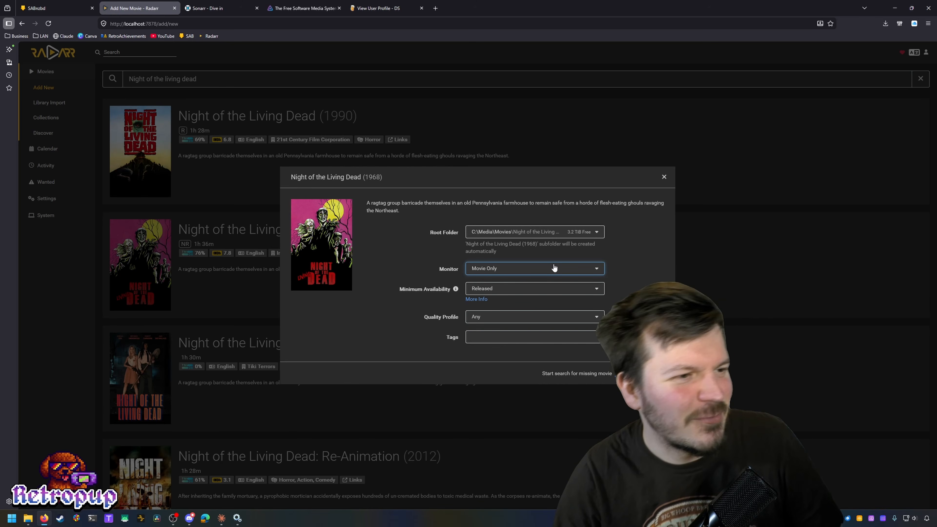
pyautogui.click(593, 316)
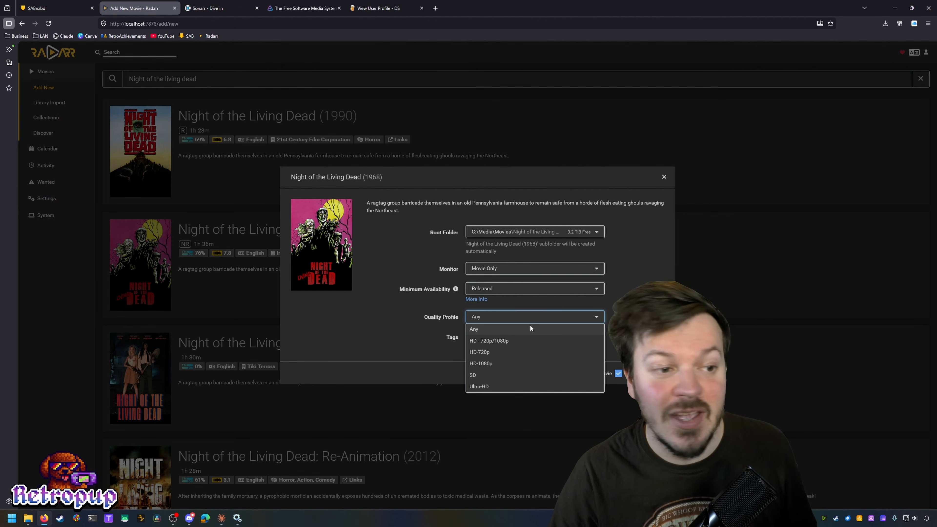
pyautogui.click(523, 328)
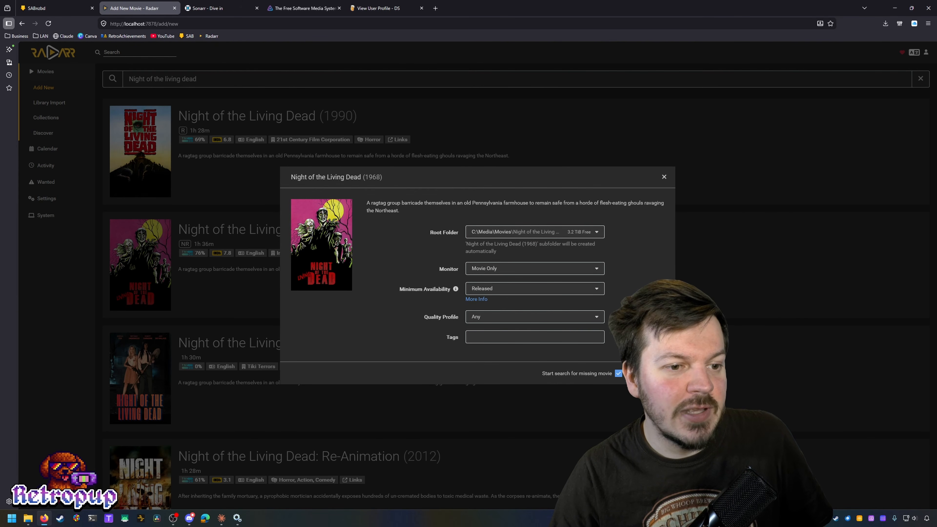
pyautogui.click(646, 373)
pyautogui.click(66, 77)
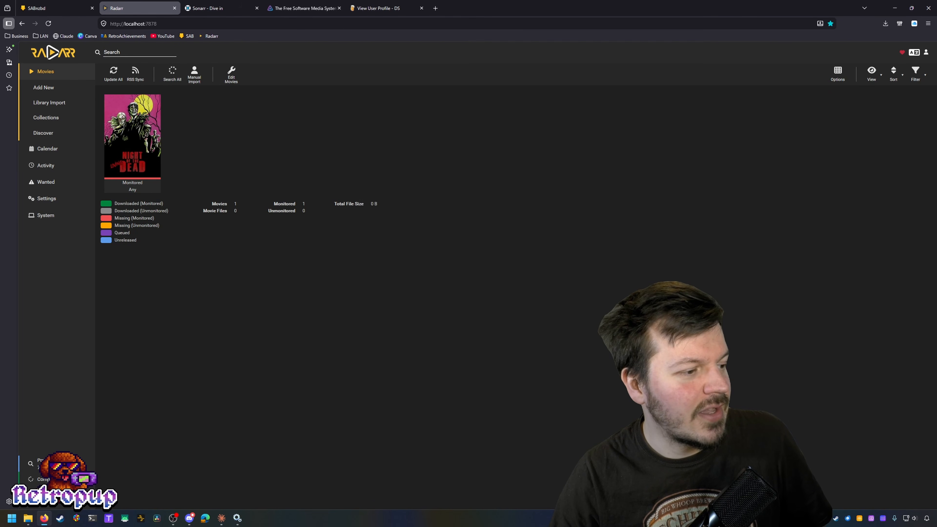
# Step: Check SABnzbd's queue and History for the finished download, then go back to Radarr
pyautogui.click(45, 5)
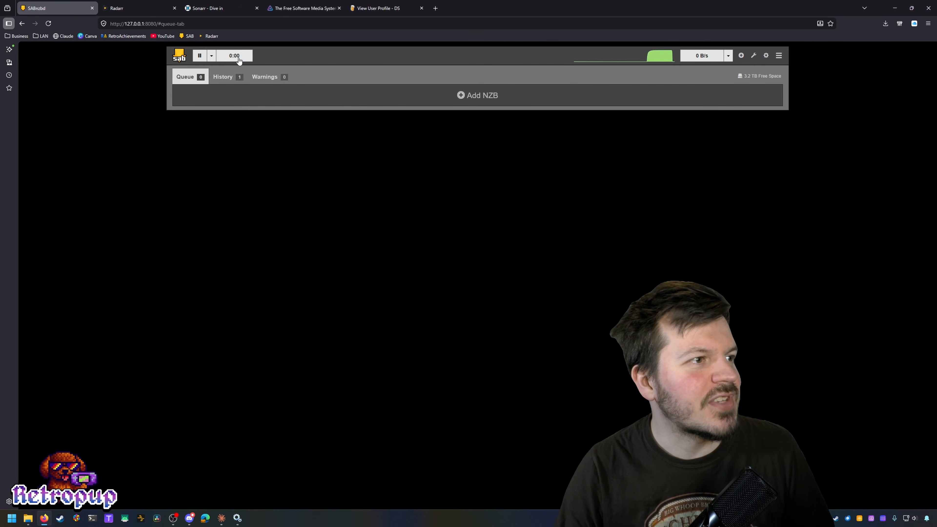
pyautogui.click(242, 79)
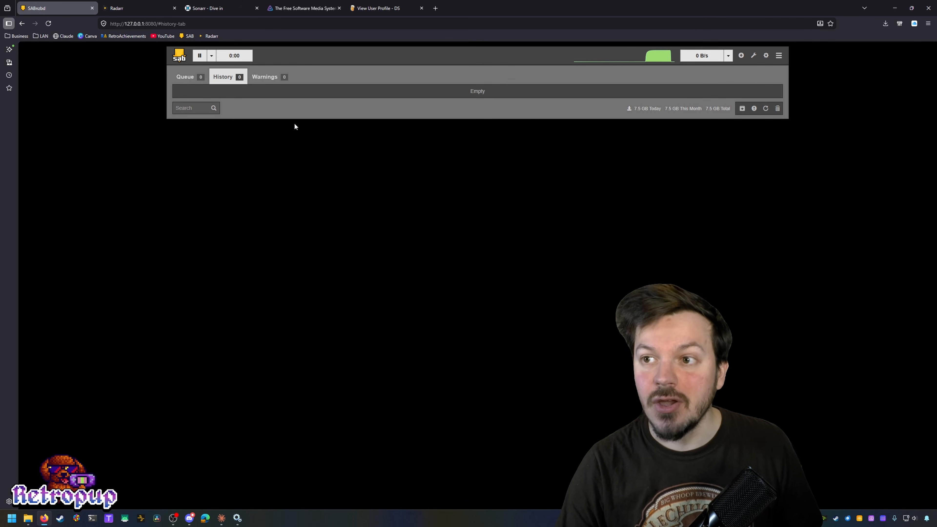
pyautogui.hotkey('ctrl', 'Tab')
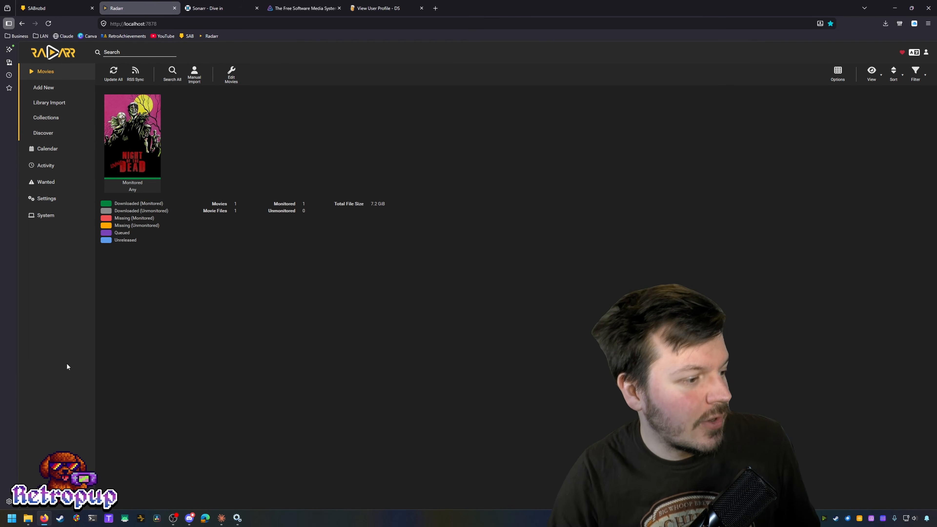
# Step: Verify the 1080p MKV in C:\Media\Movies\Night of the Living Dead (1968) using Details view
pyautogui.click(31, 520)
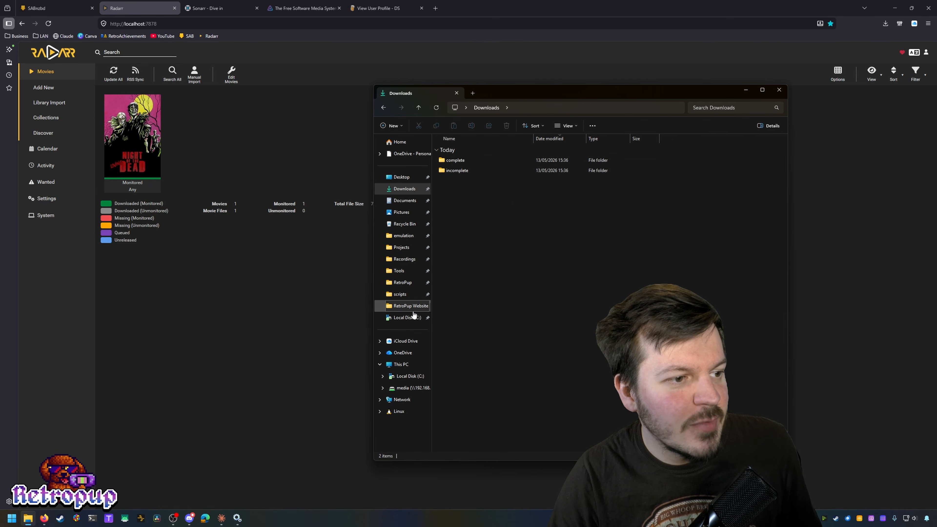
pyautogui.click(407, 318)
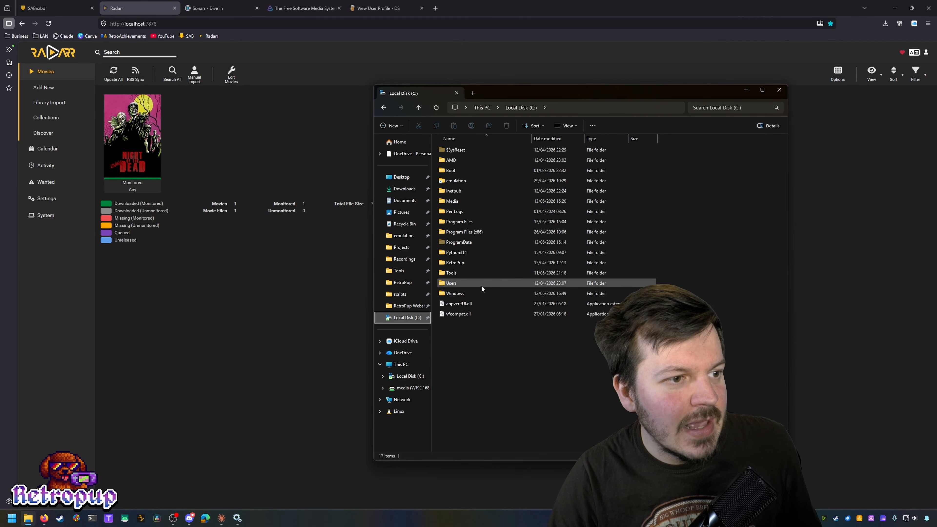
pyautogui.doubleClick(471, 202)
pyautogui.click(473, 151)
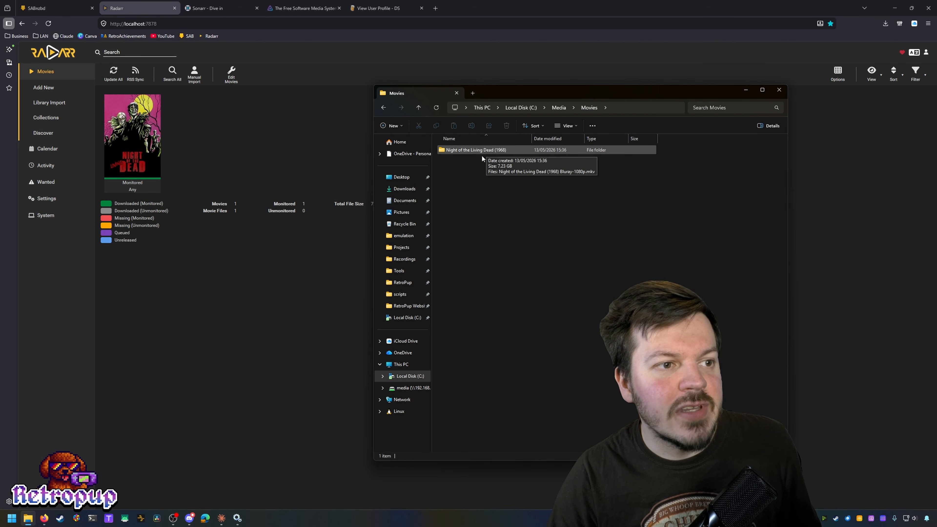
pyautogui.doubleClick(499, 150)
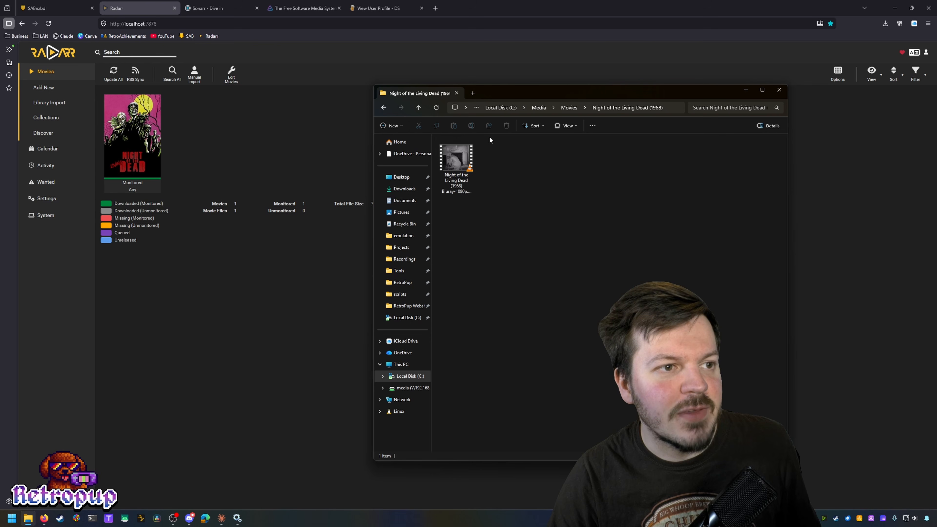
pyautogui.click(567, 127)
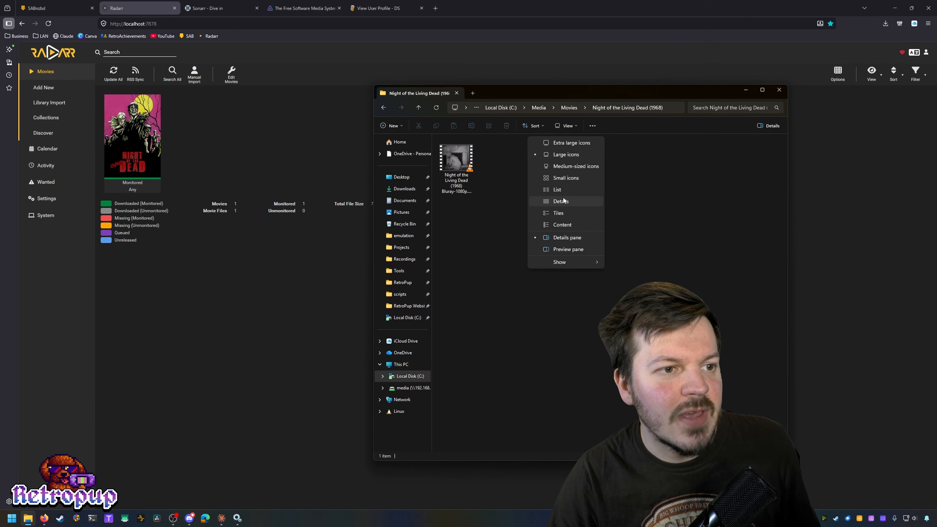
pyautogui.click(560, 201)
pyautogui.moveTo(490, 138); pyautogui.dragTo(565, 146)
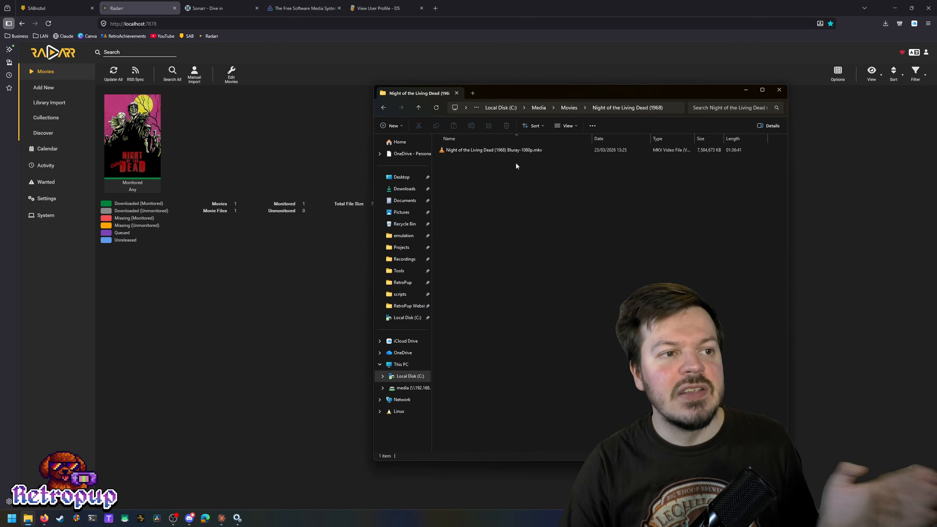
pyautogui.click(185, 250)
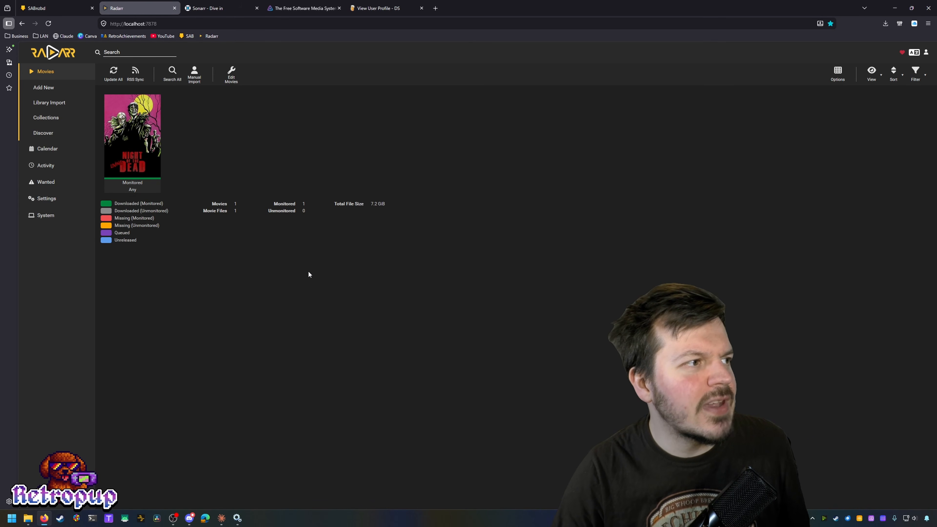
# Step: Review Night of the Living Dead's Interactive Search releases, then go to the sonarr.tv tab
pyautogui.click(136, 134)
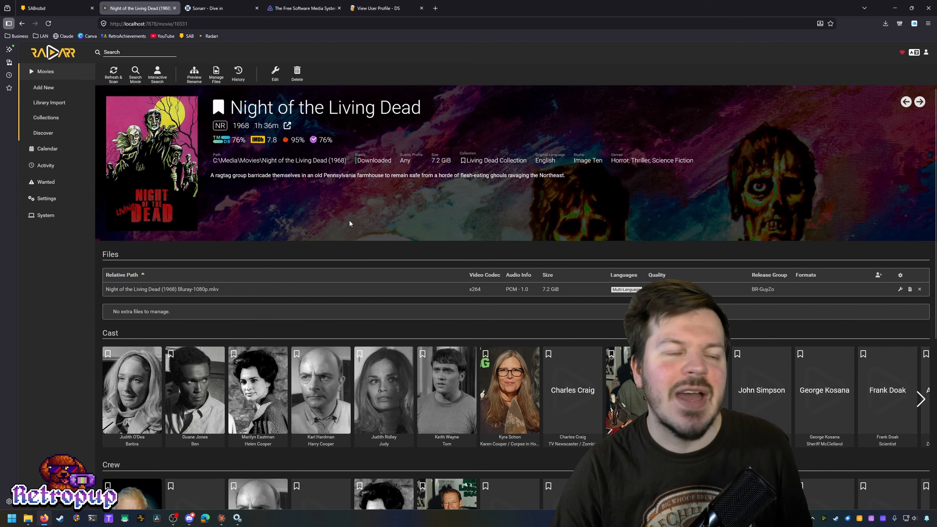
pyautogui.click(157, 74)
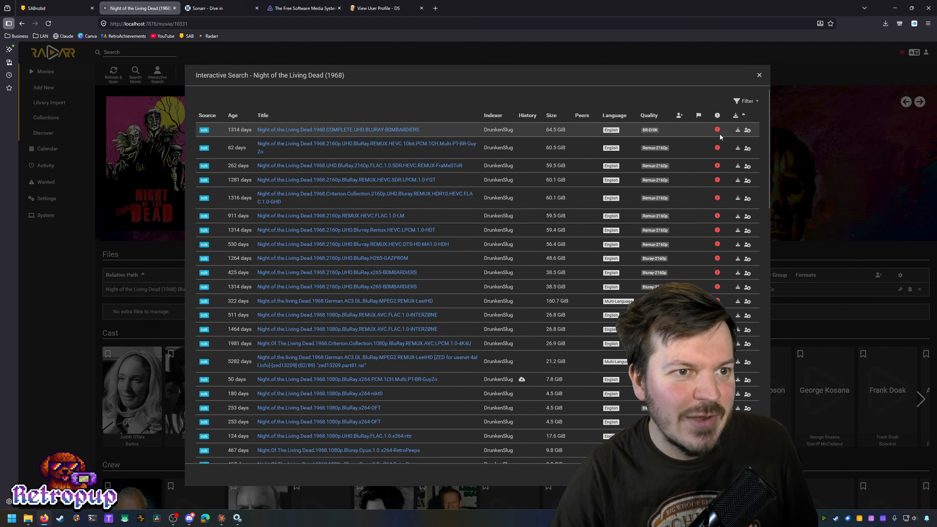
pyautogui.scroll(-5, 672, 273)
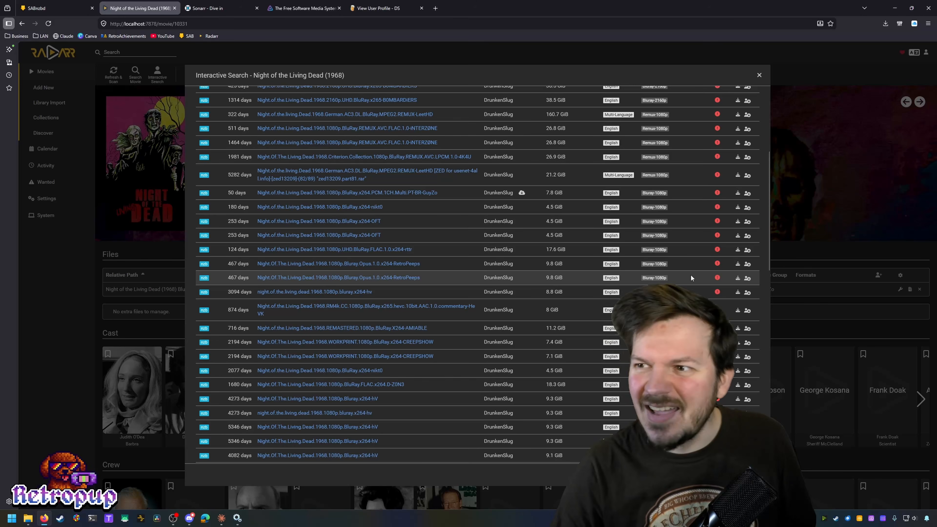
pyautogui.scroll(-1, 689, 263)
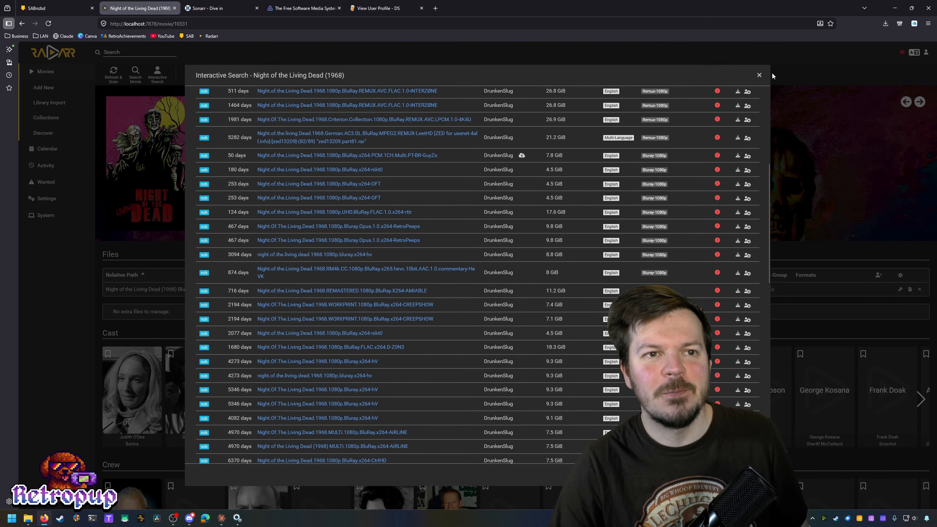
pyautogui.click(760, 76)
pyautogui.scroll(-1, 650, 101)
pyautogui.click(60, 69)
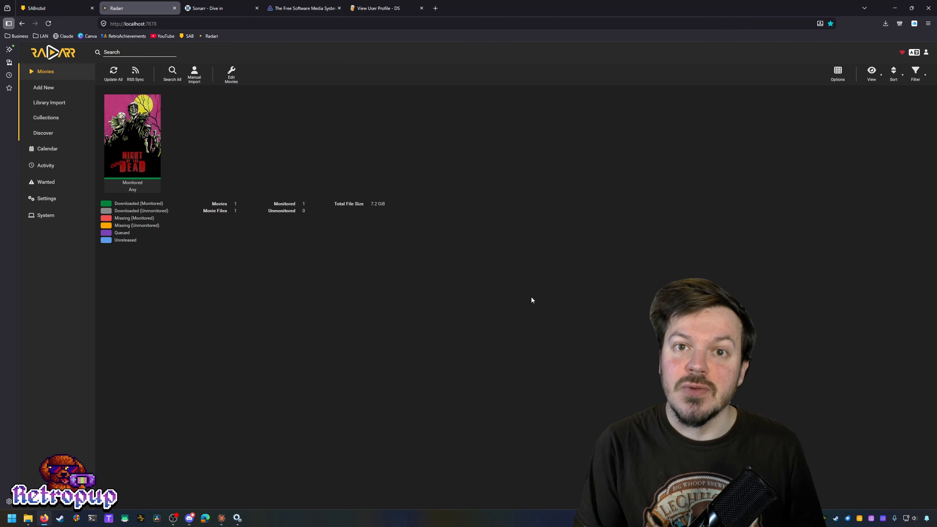
pyautogui.hotkey('ctrl', 'Tab')
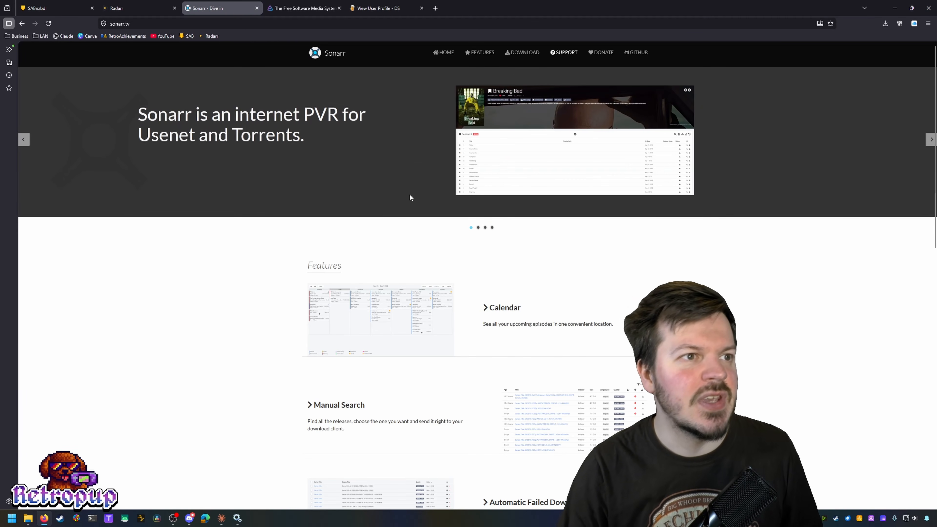
# Step: Download the Sonarr Windows x64 installer and run it past the Welcome page
pyautogui.click(539, 56)
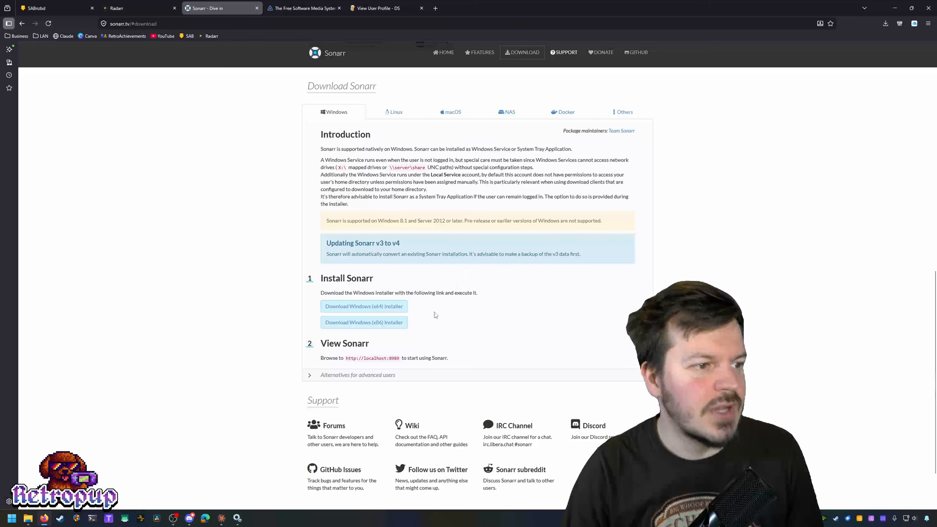
pyautogui.click(382, 314)
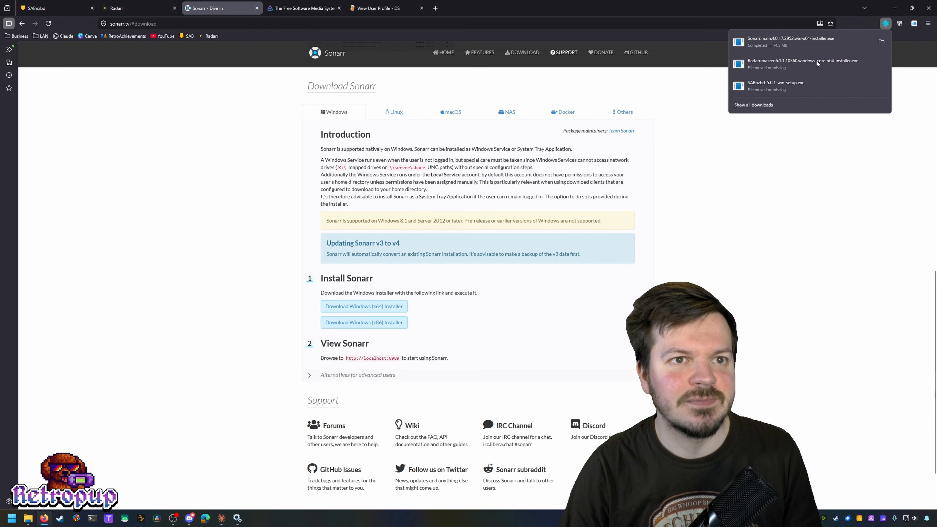
pyautogui.click(844, 284)
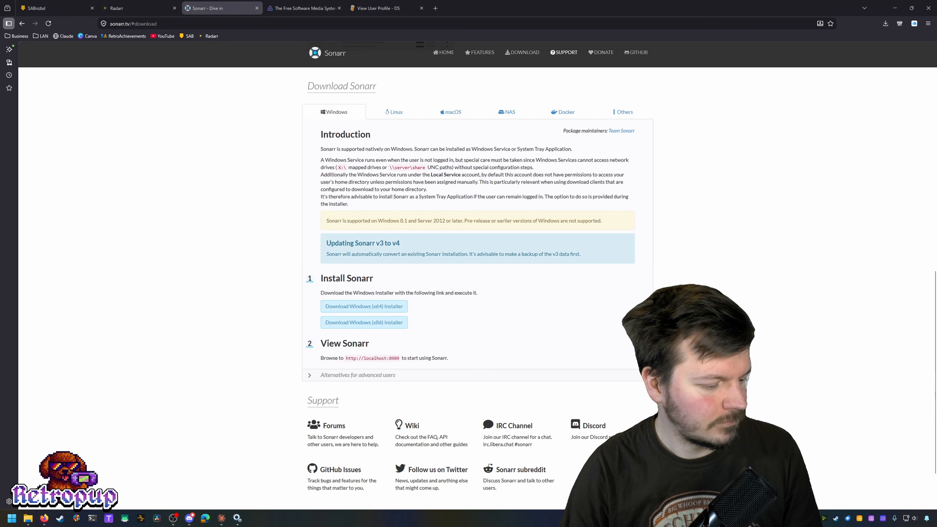
pyautogui.click(511, 318)
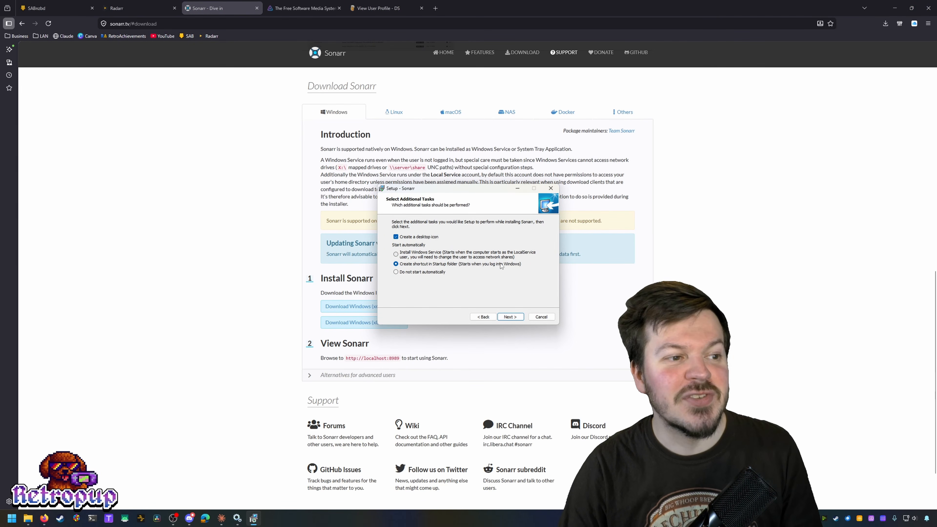
# Step: Install Sonarr with a Startup-folder shortcut and launch it when setup finishes
pyautogui.click(514, 319)
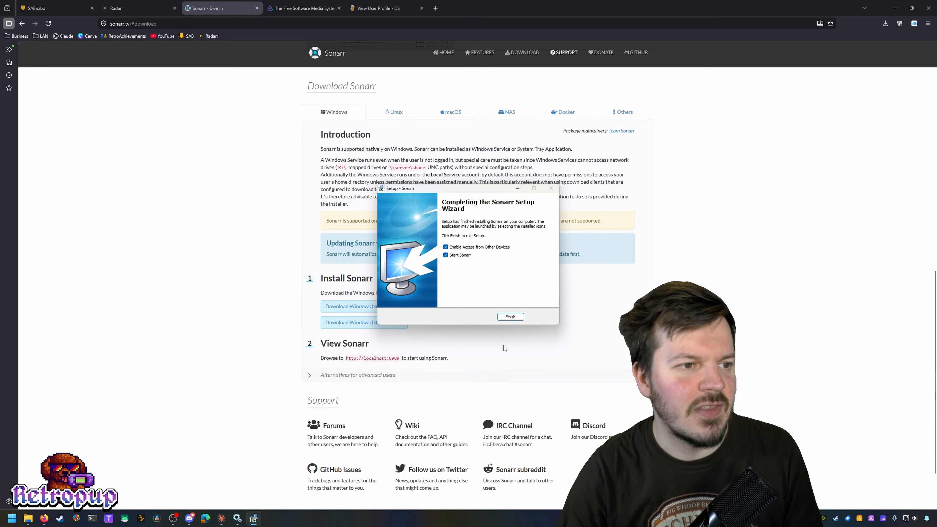
pyautogui.click(509, 317)
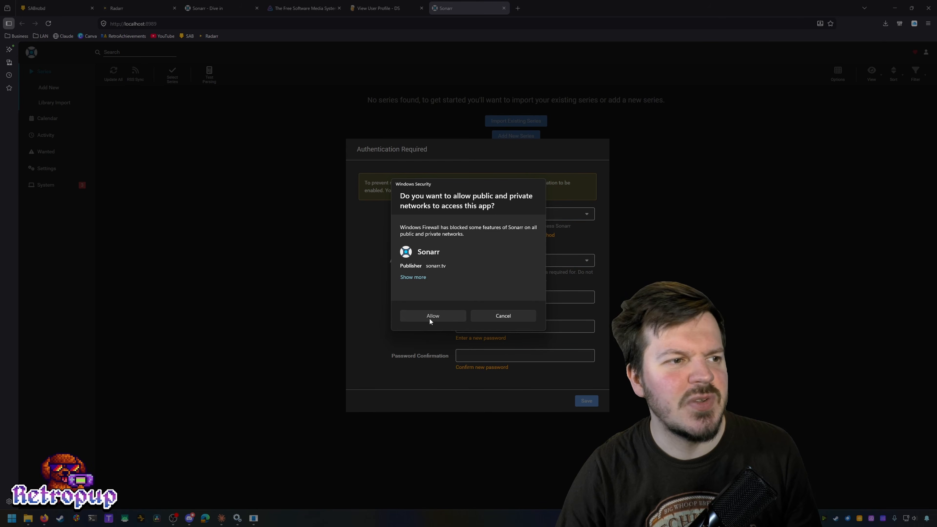
# Step: Allow Sonarr through the firewall and bookmark the Sonarr page
pyautogui.click(428, 318)
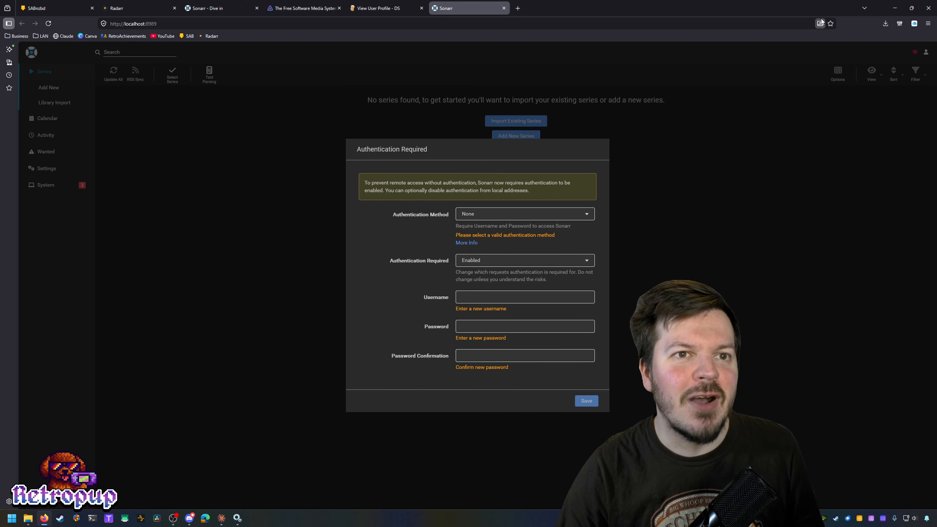
pyautogui.click(830, 23)
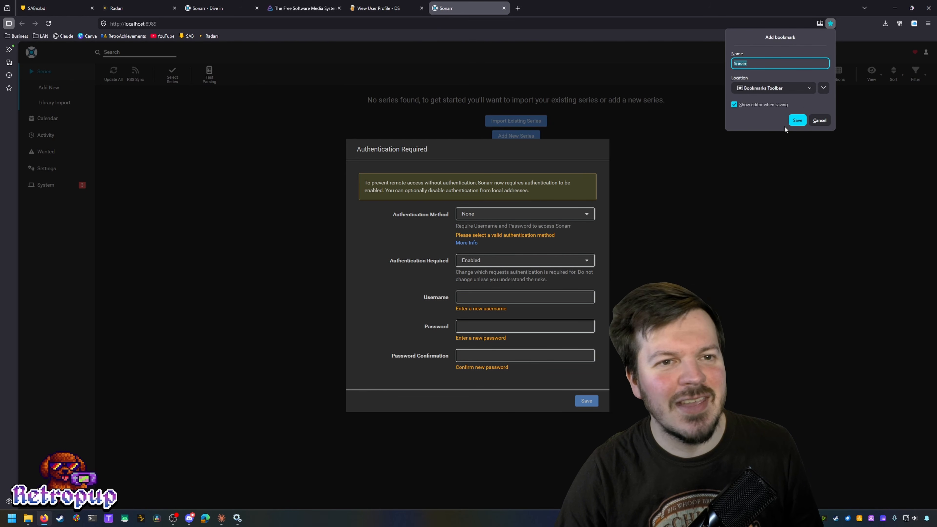
pyautogui.click(799, 121)
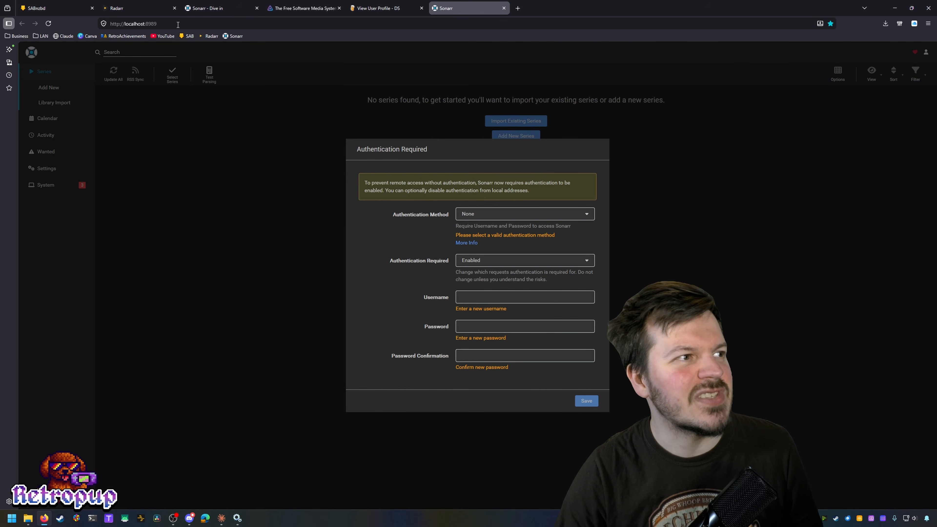
pyautogui.doubleClick(150, 23)
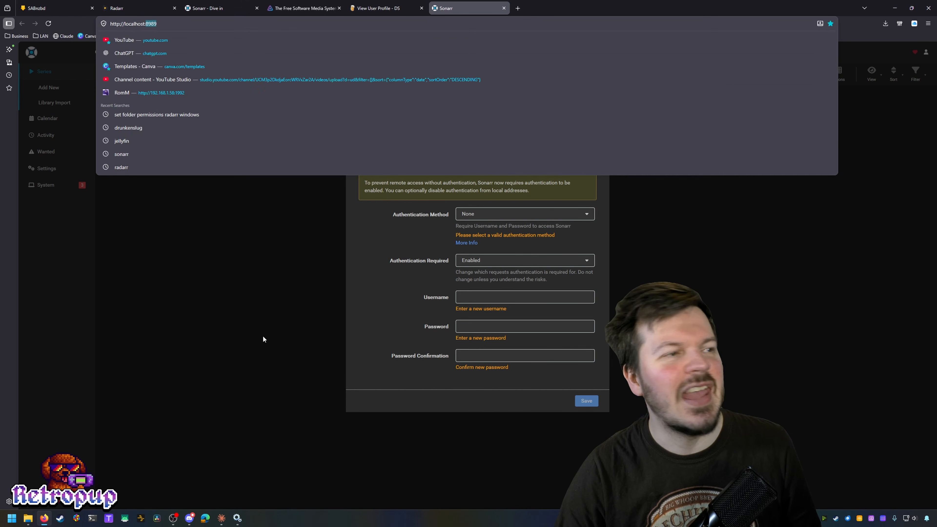
pyautogui.click(263, 339)
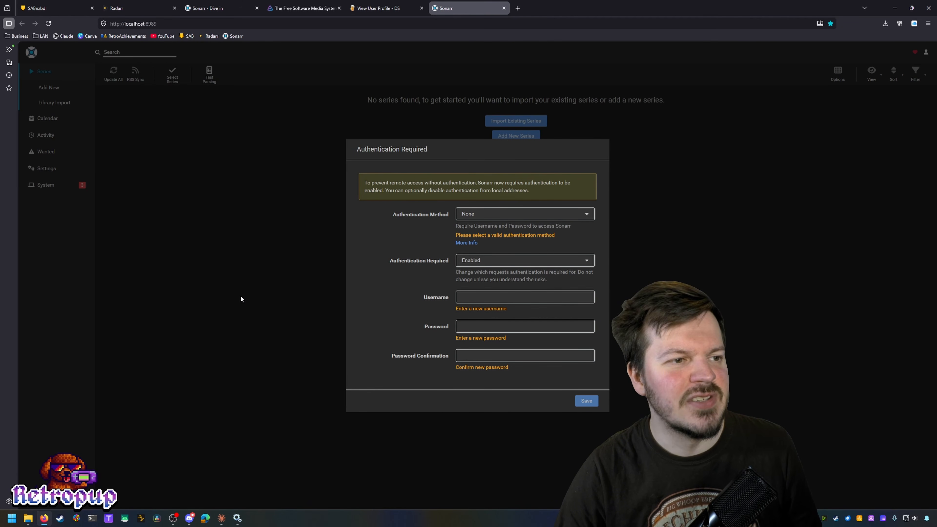
# Step: Set Forms (Login Page) authentication, Disabled for Local Addresses, with a username and password
pyautogui.click(574, 216)
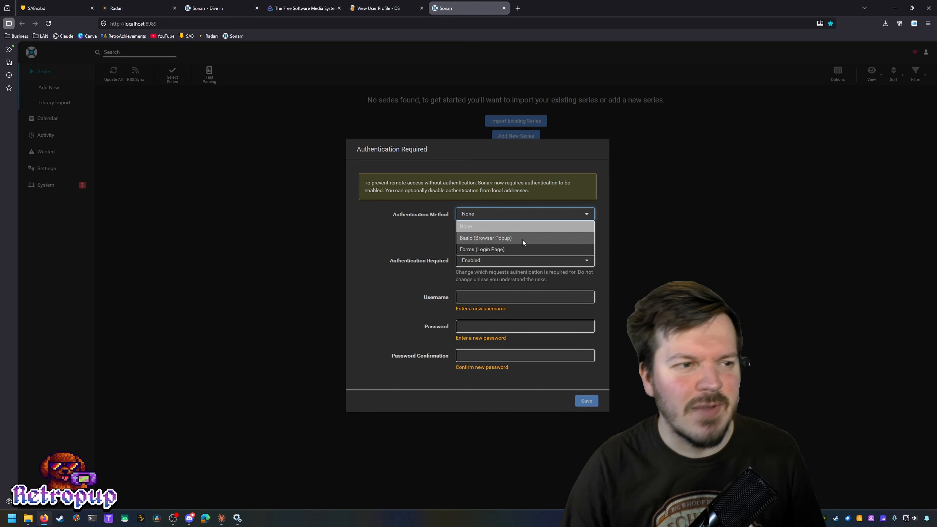
pyautogui.click(495, 249)
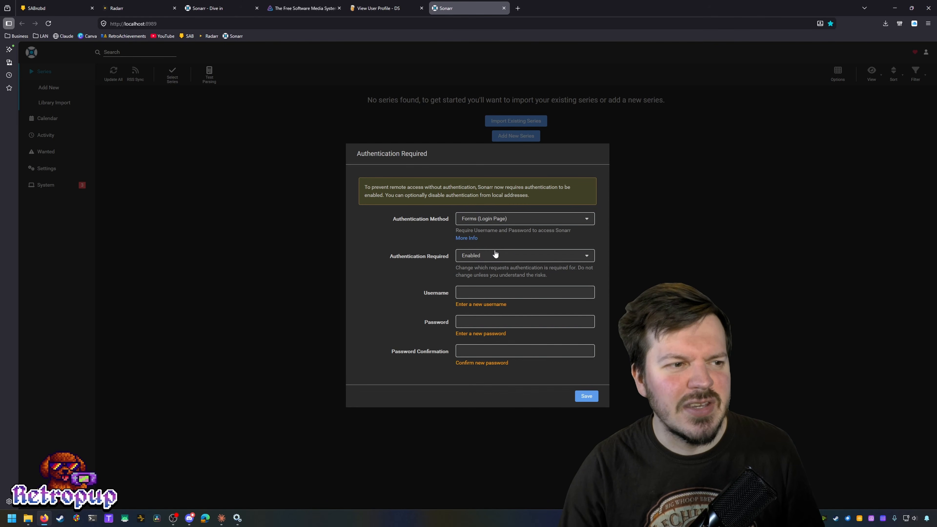
pyautogui.click(495, 252)
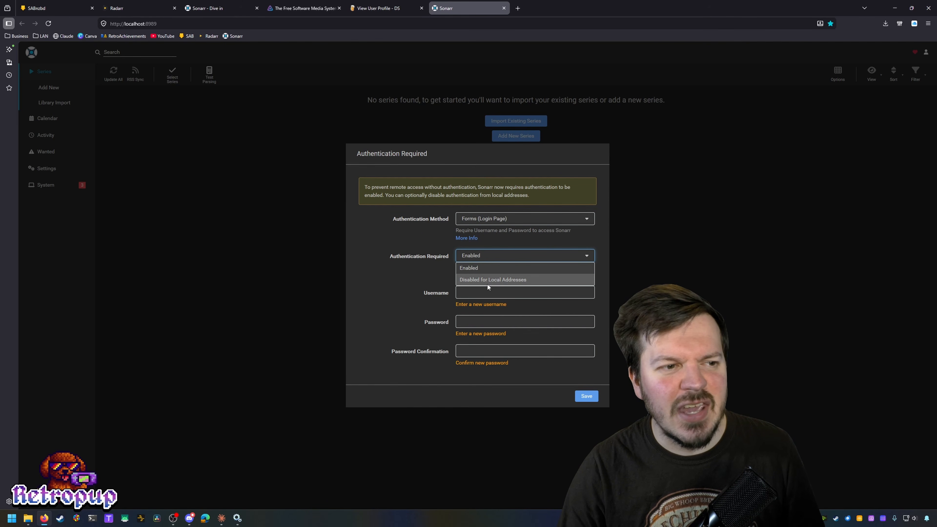
pyautogui.click(487, 280)
pyautogui.click(486, 296)
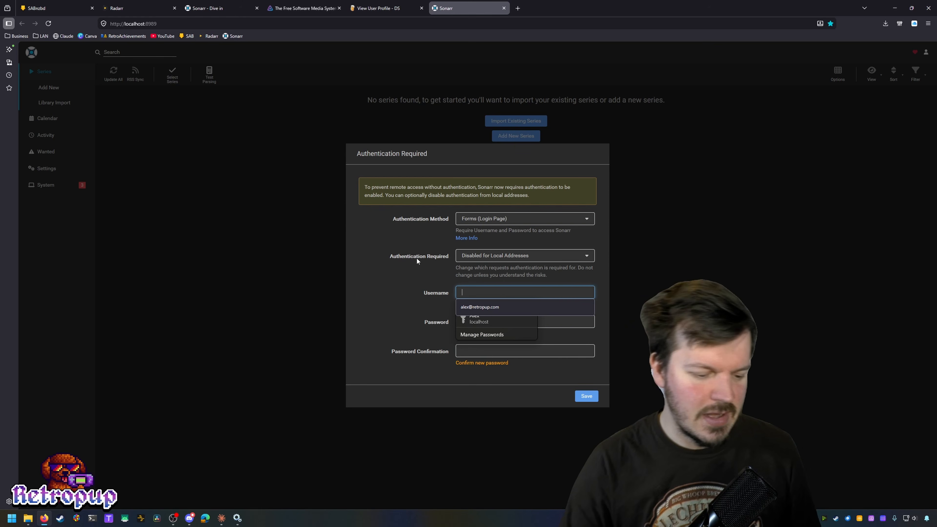
pyautogui.write('alex')
pyautogui.press('Tab')
pyautogui.write('••••')
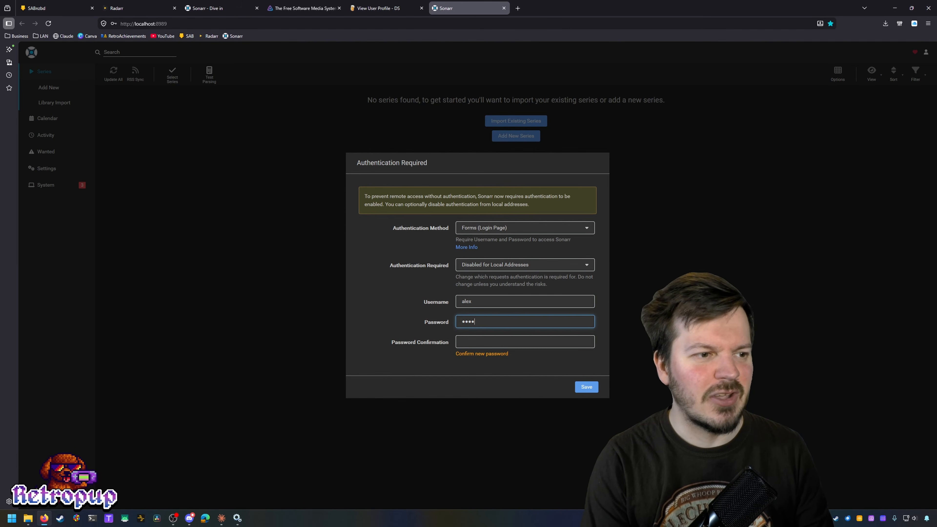
pyautogui.press('Tab')
pyautogui.write('••••')
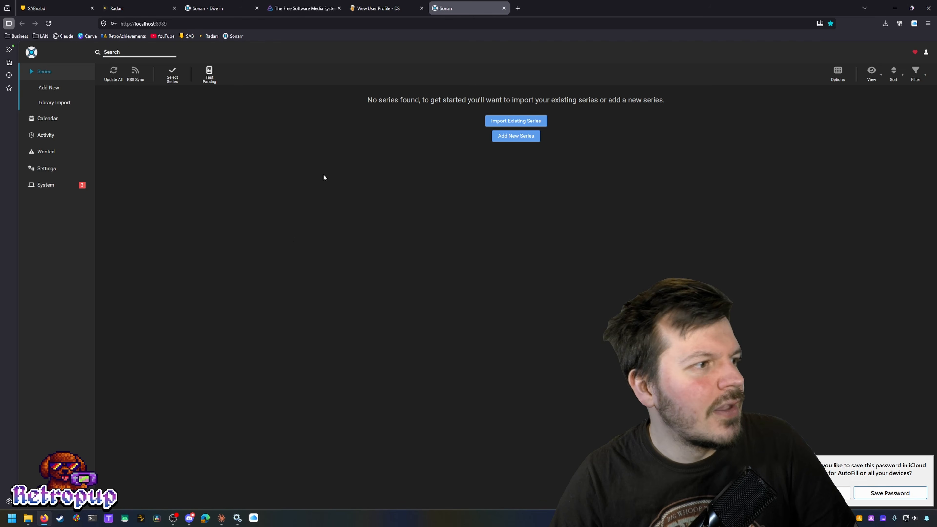
# Step: Dismiss the save-password prompt, then go from Sonarr's System status to the Settings overview
pyautogui.click(814, 493)
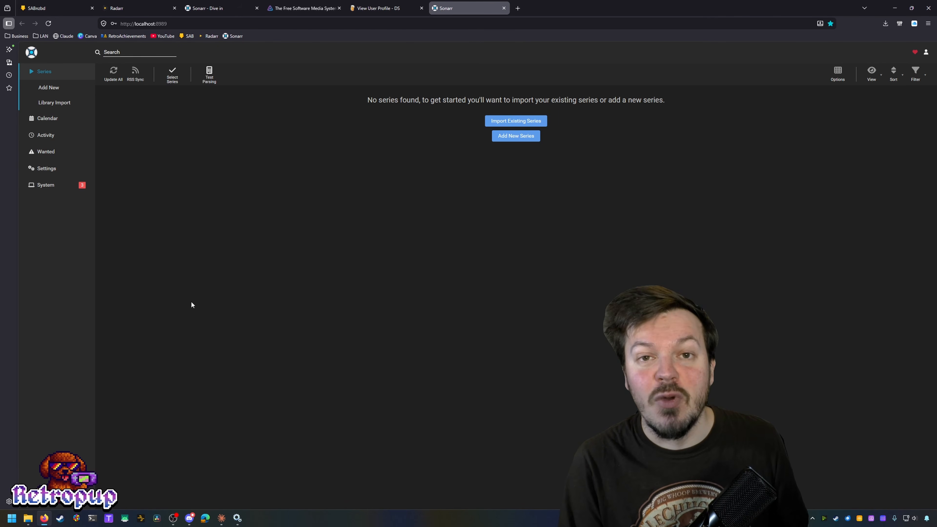
pyautogui.click(65, 185)
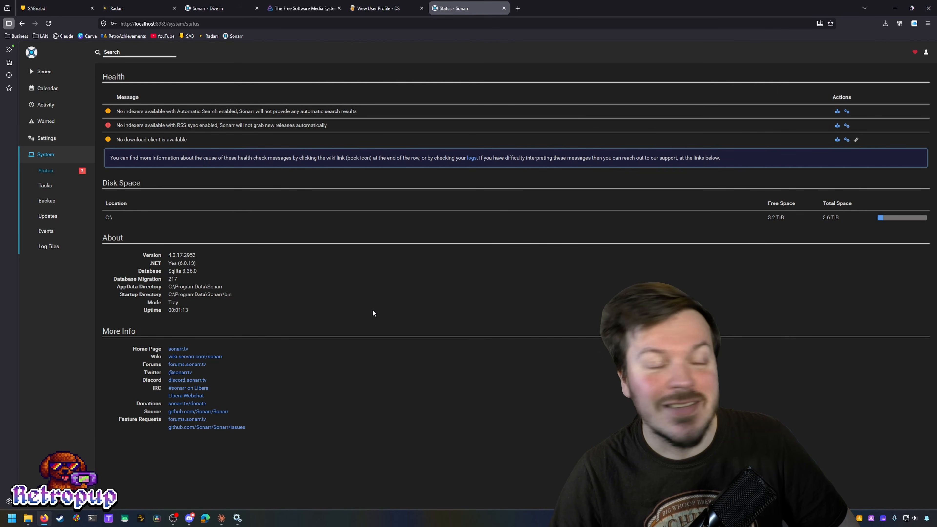
pyautogui.click(53, 142)
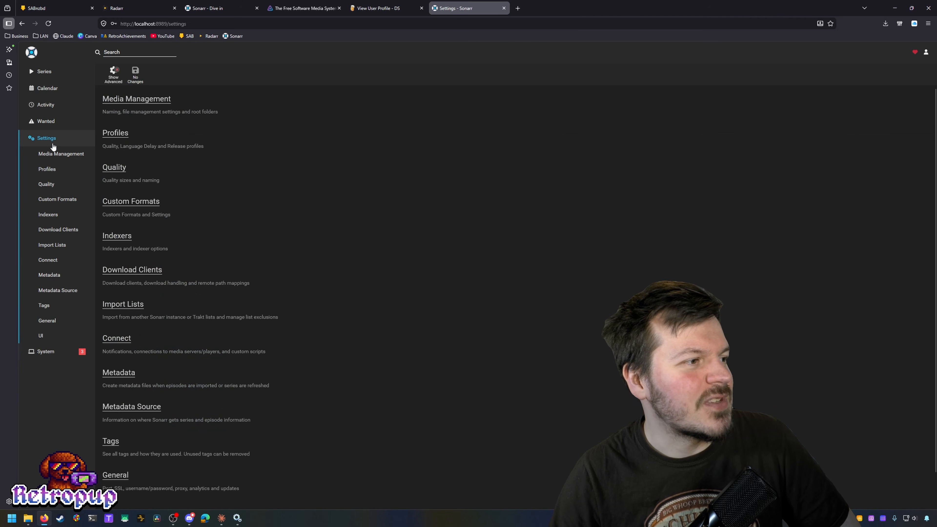
# Step: Start adding SABnzbd as a new download client in Sonarr's Download Clients settings
pyautogui.click(59, 231)
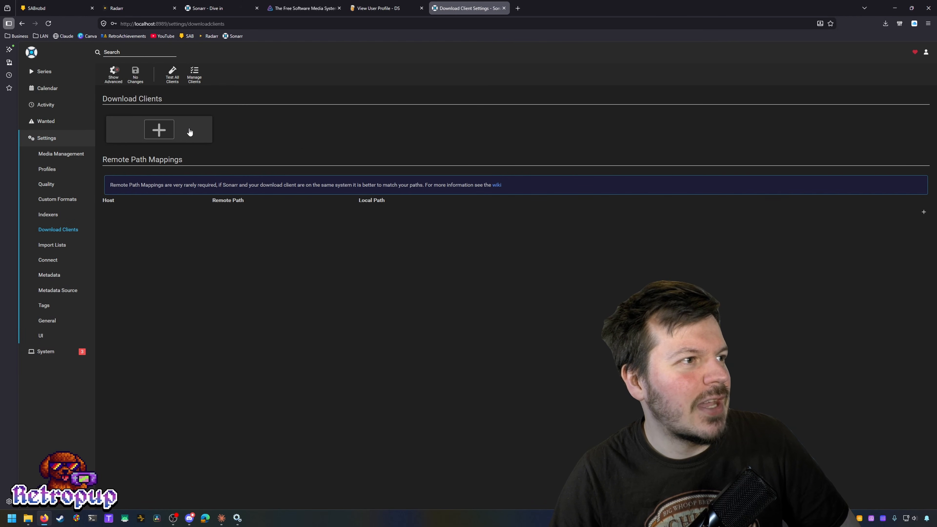
pyautogui.click(163, 133)
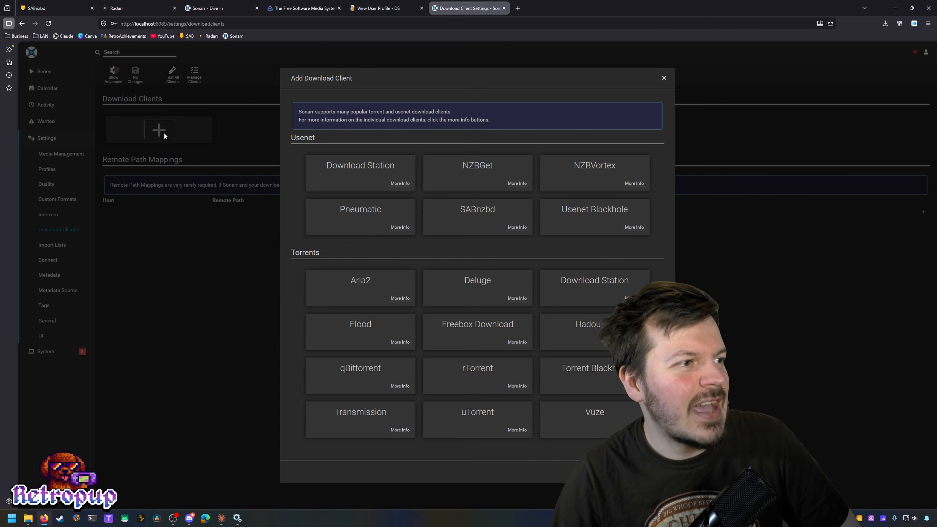
pyautogui.click(475, 225)
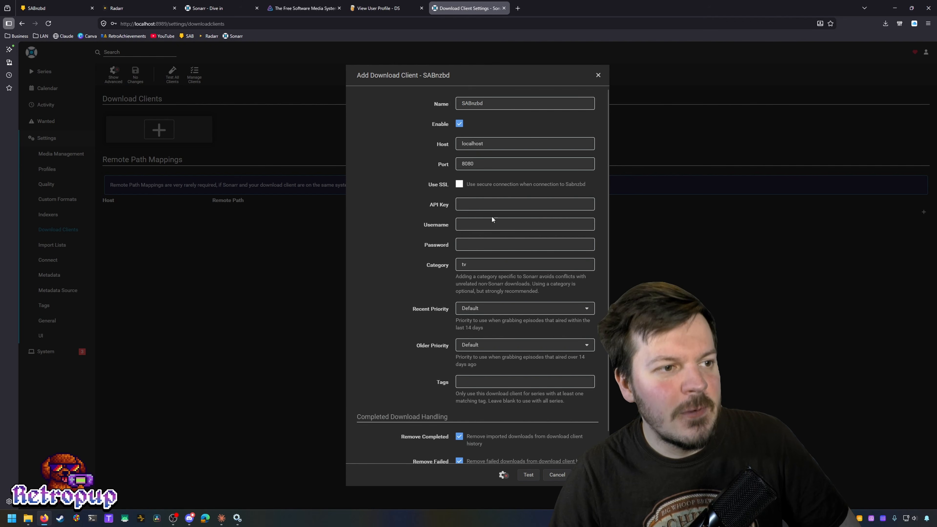
# Step: Bring up SABnzbd's Config > General page showing its API key
pyautogui.click(40, 8)
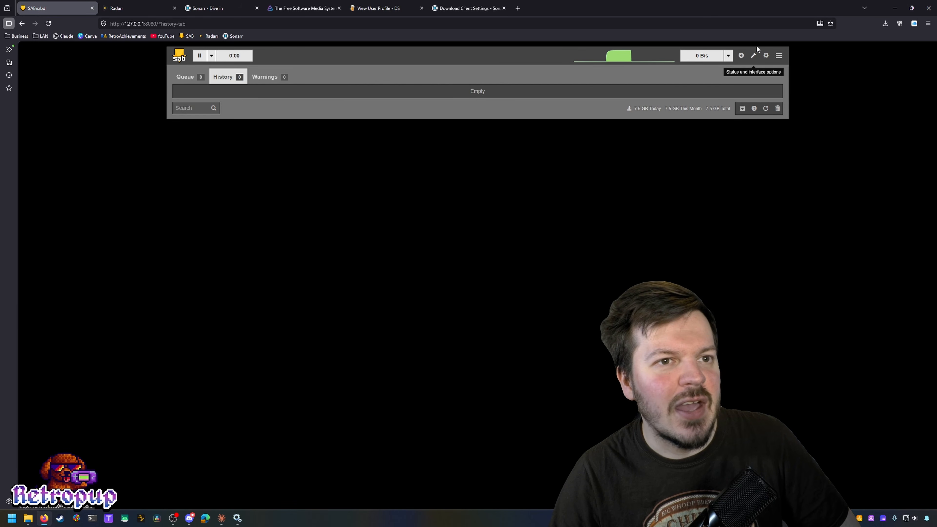
pyautogui.click(766, 55)
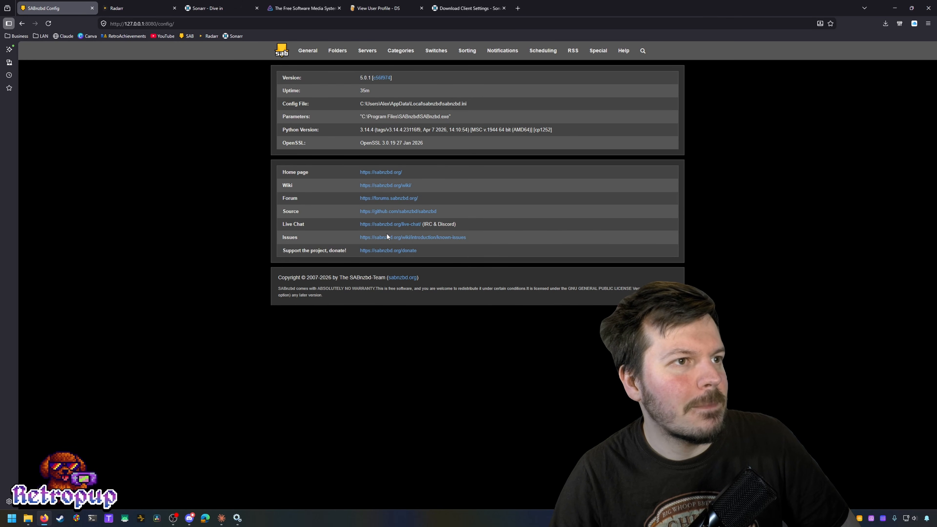
pyautogui.click(307, 51)
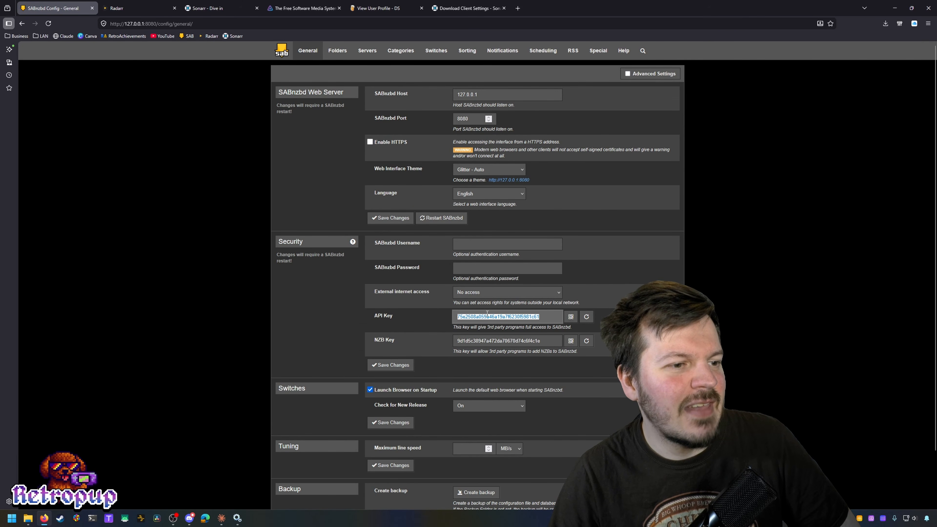
pyautogui.click(132, 8)
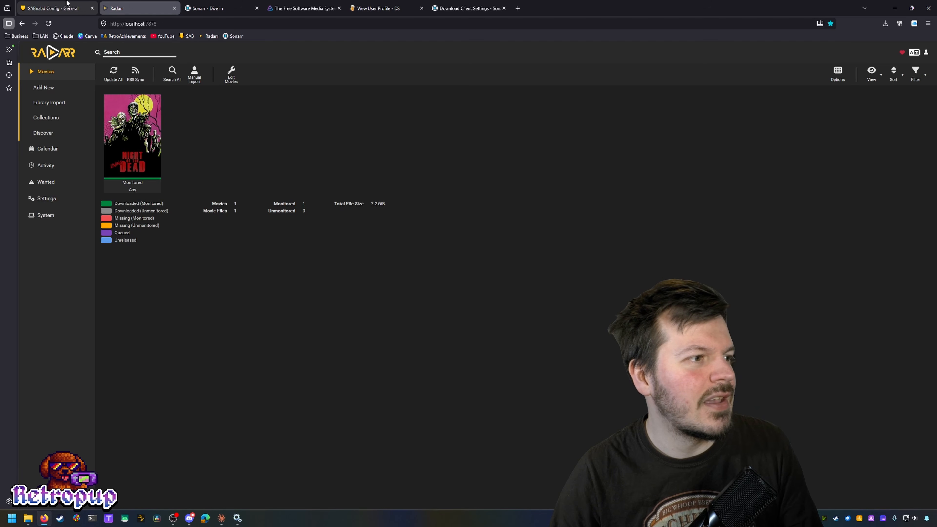
pyautogui.click(56, 8)
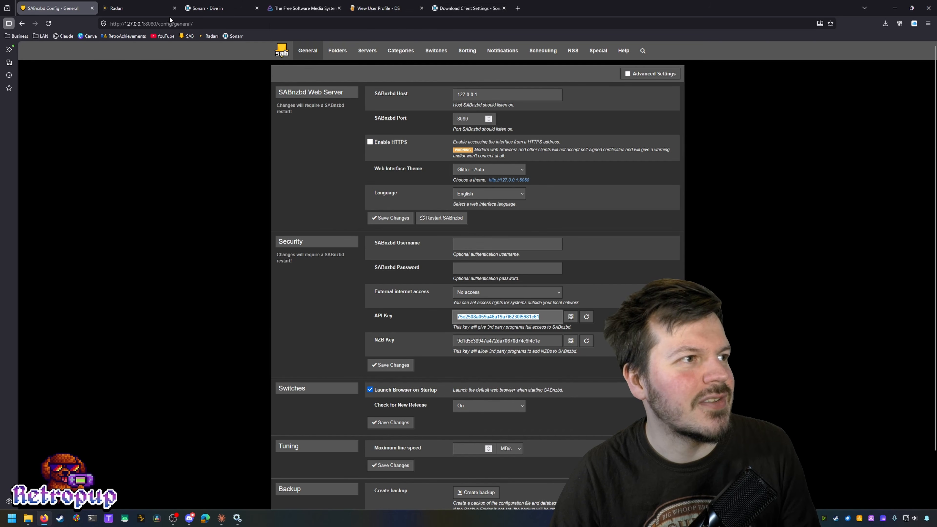
# Step: Paste SABnzbd's API key into the Sonarr client form and save the client
pyautogui.click(466, 8)
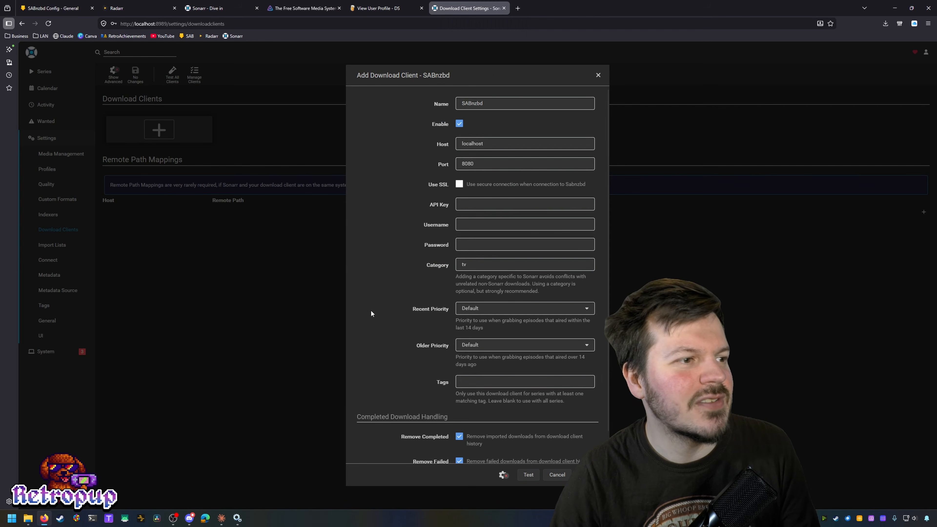
pyautogui.click(487, 205)
pyautogui.hotkey('ctrl', 'v')
pyautogui.click(501, 226)
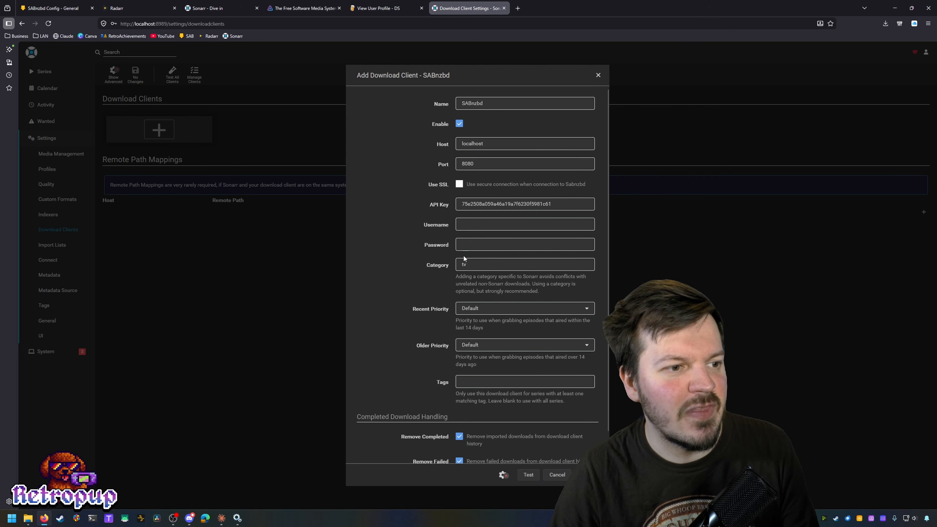
pyautogui.scroll(-1, 384, 319)
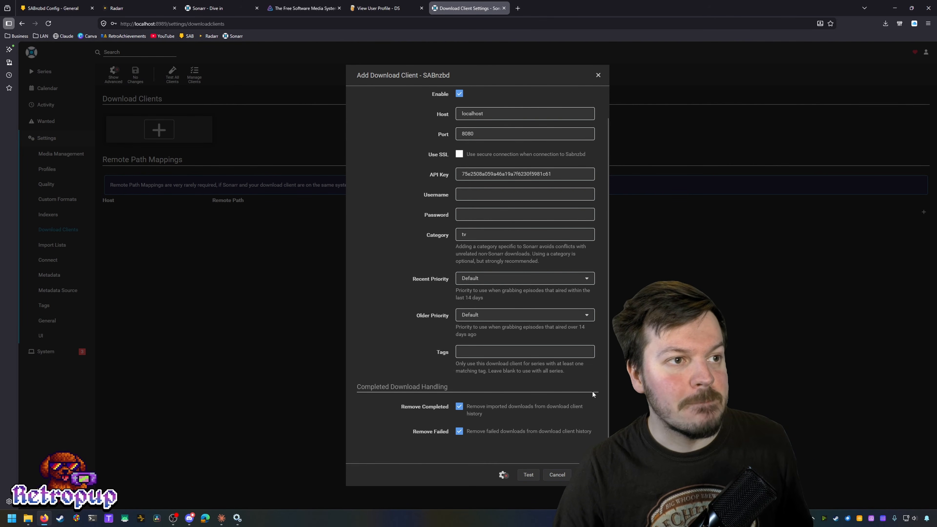
pyautogui.click(586, 474)
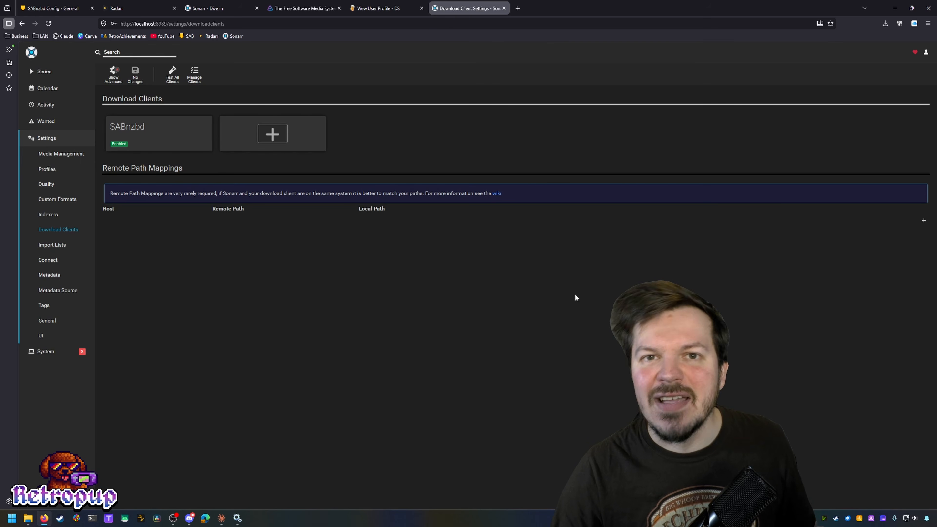
# Step: Check SABnzbd's download history, then return to Sonarr's download client list
pyautogui.click(80, 5)
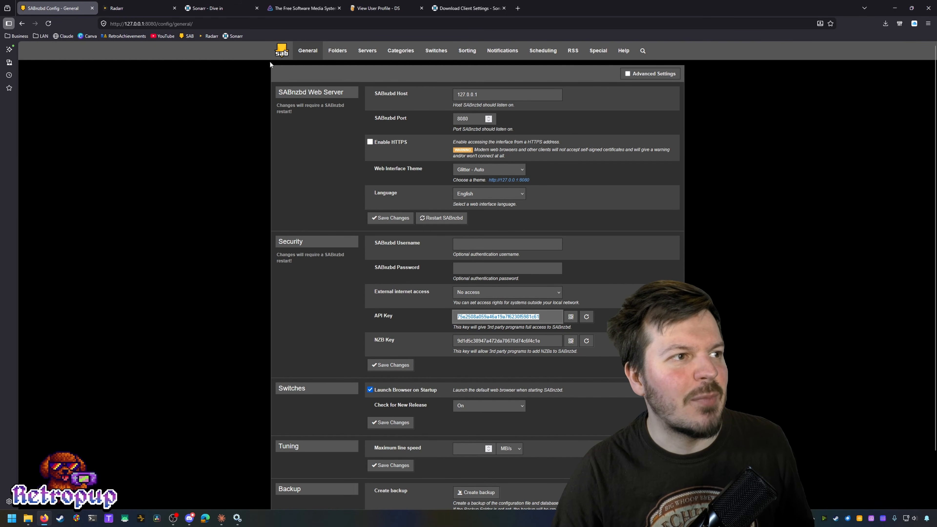
pyautogui.click(281, 50)
pyautogui.click(223, 77)
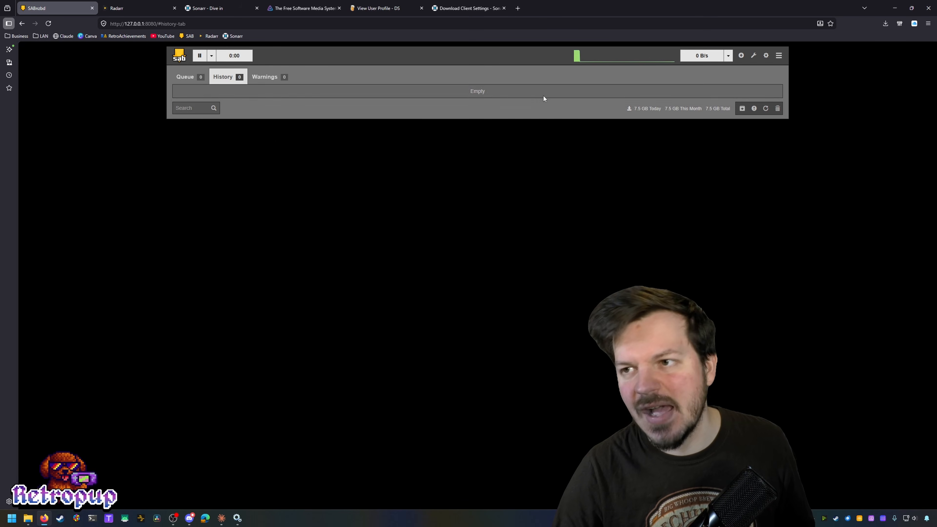
pyautogui.click(467, 8)
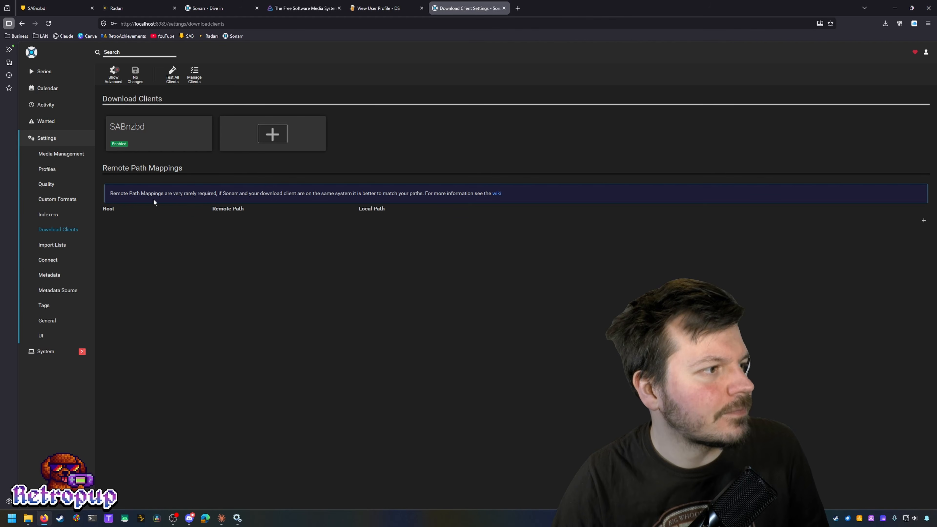
# Step: Look over the indexers and open the Any quality profile, closing it unchanged
pyautogui.click(49, 215)
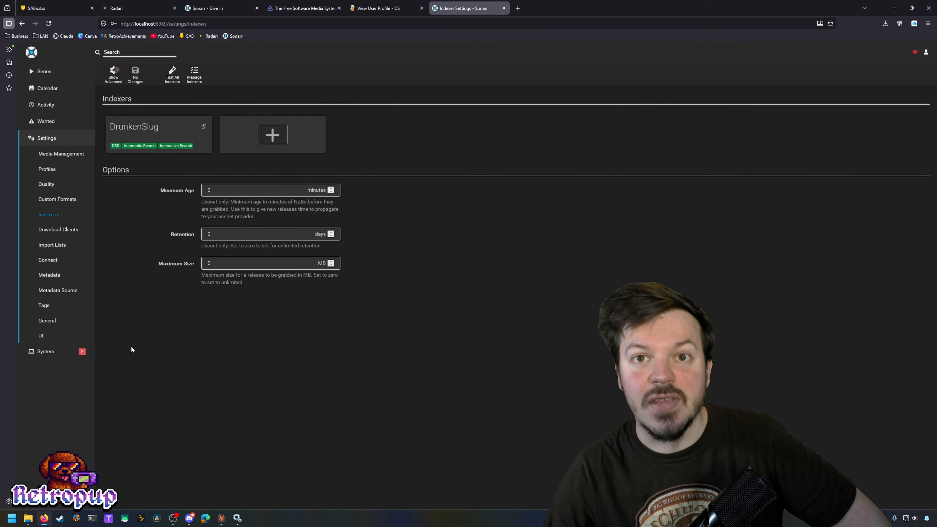
pyautogui.click(58, 172)
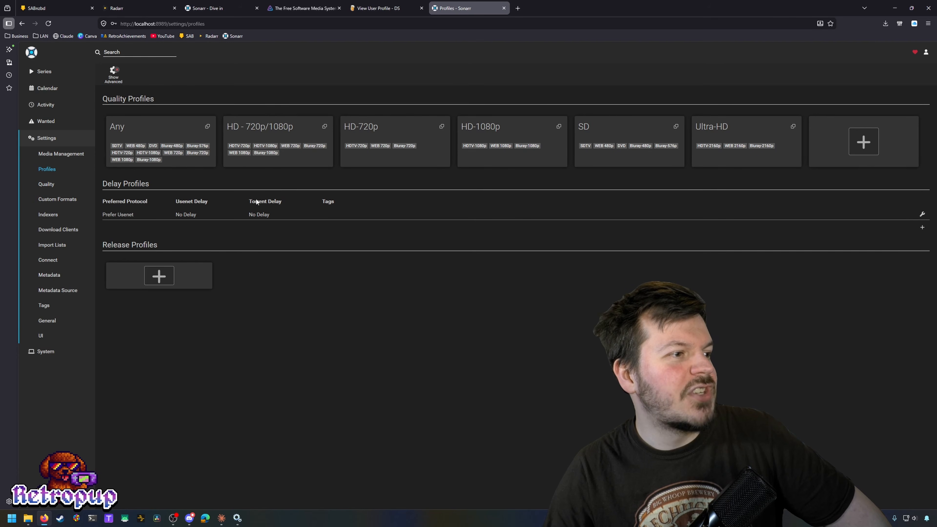
pyautogui.click(161, 136)
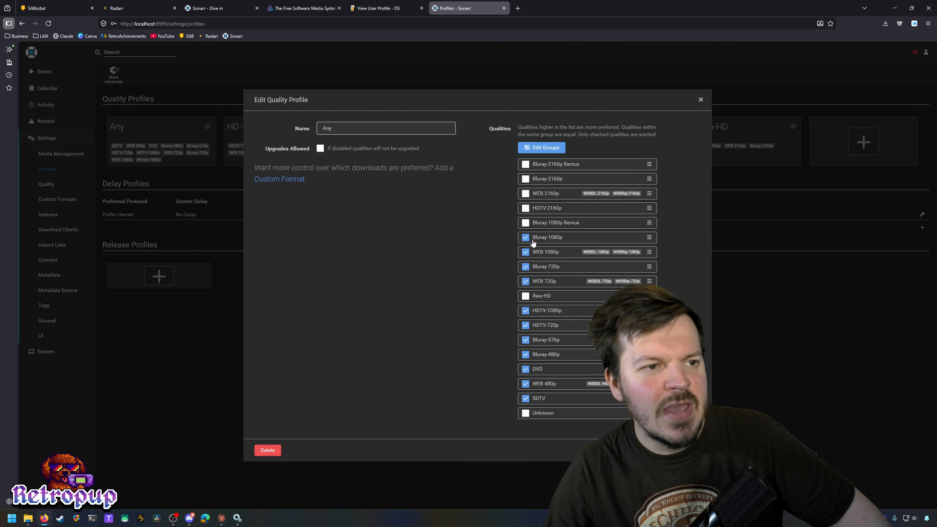
pyautogui.click(211, 236)
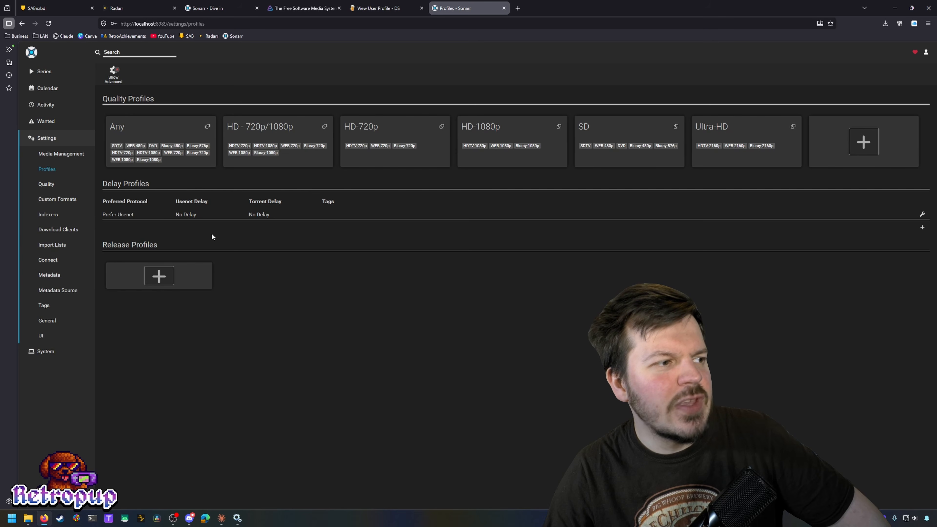
# Step: Reveal the advanced megabytes-per-minute limits in Quality definitions, leave defaults, and check Activity
pyautogui.click(68, 185)
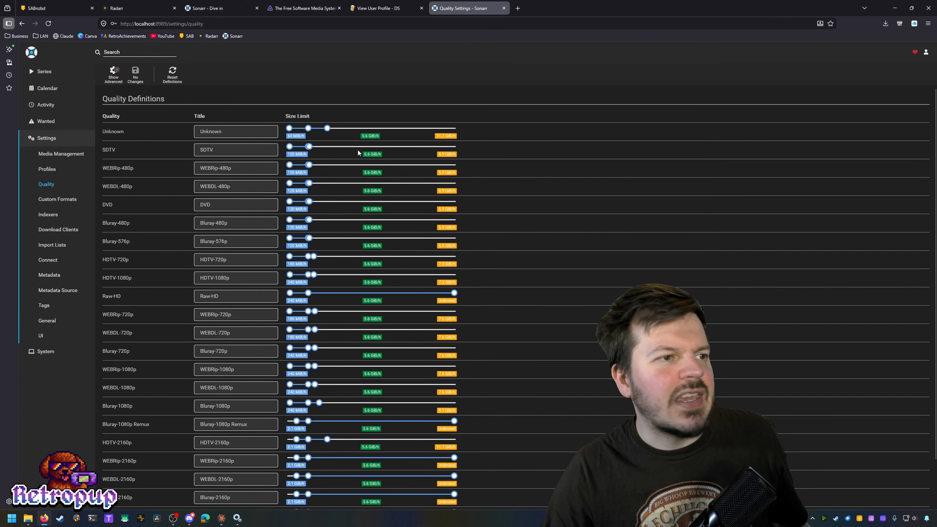
pyautogui.moveTo(376, 137)
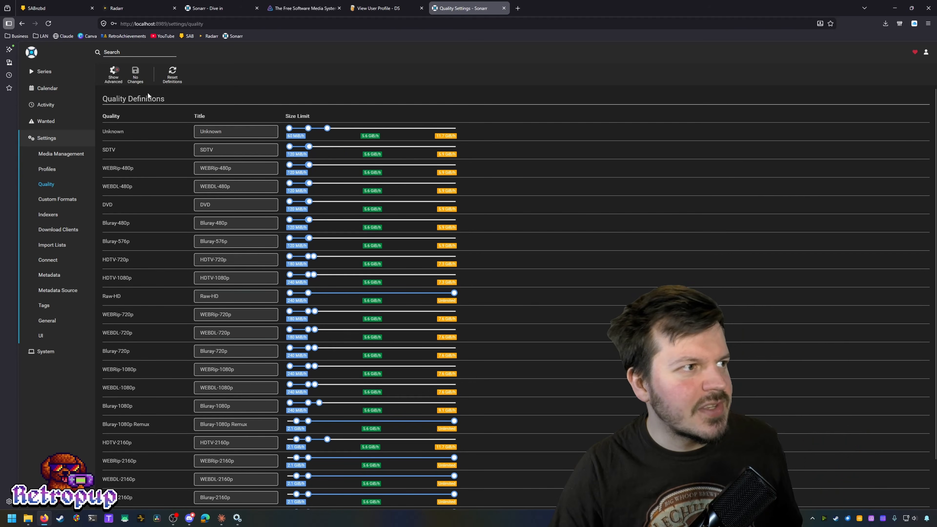
pyautogui.click(114, 82)
pyautogui.moveTo(379, 139)
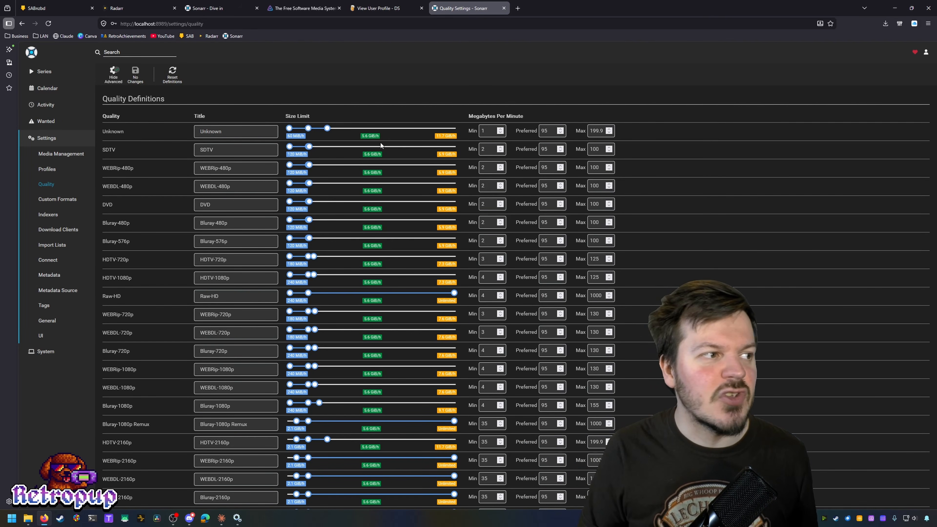
pyautogui.scroll(-2, 477, 243)
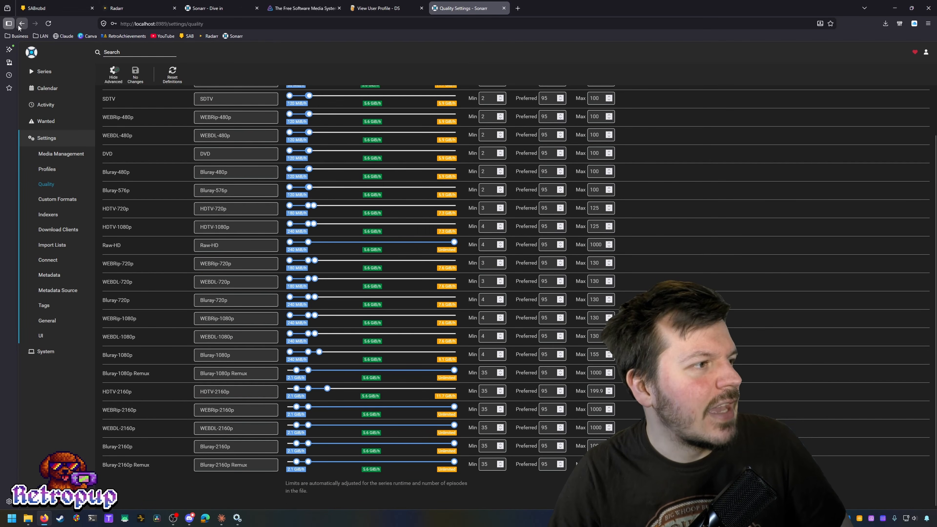
pyautogui.click(59, 106)
# Step: Turn on episode renaming in Media Management and review the episode naming format
pyautogui.click(61, 93)
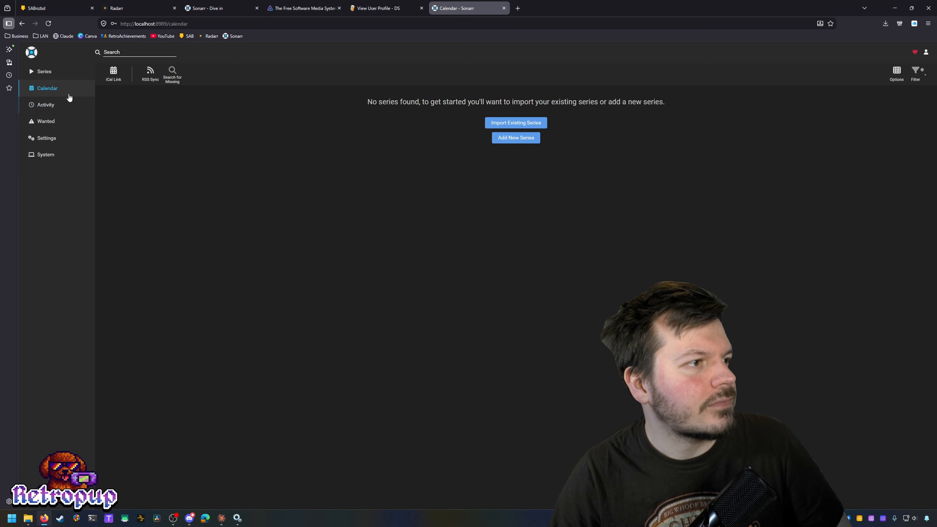
pyautogui.click(45, 138)
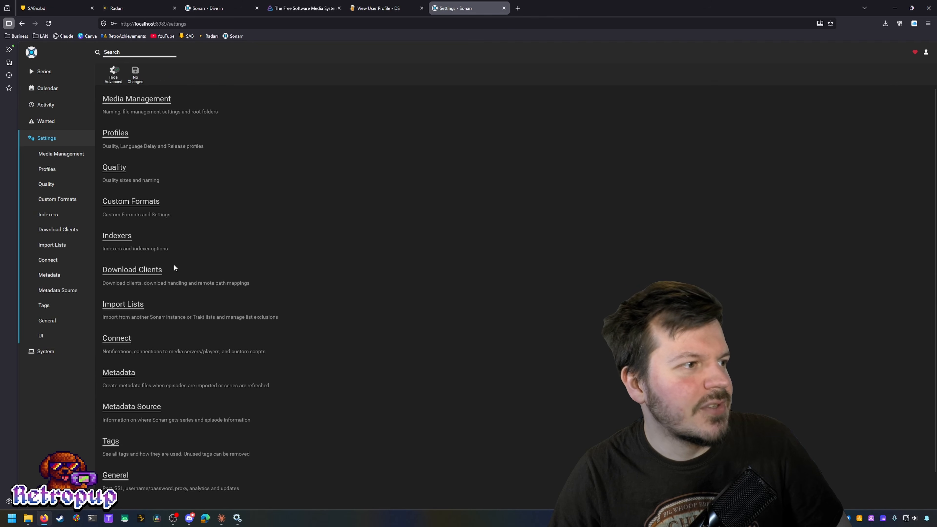
pyautogui.click(45, 155)
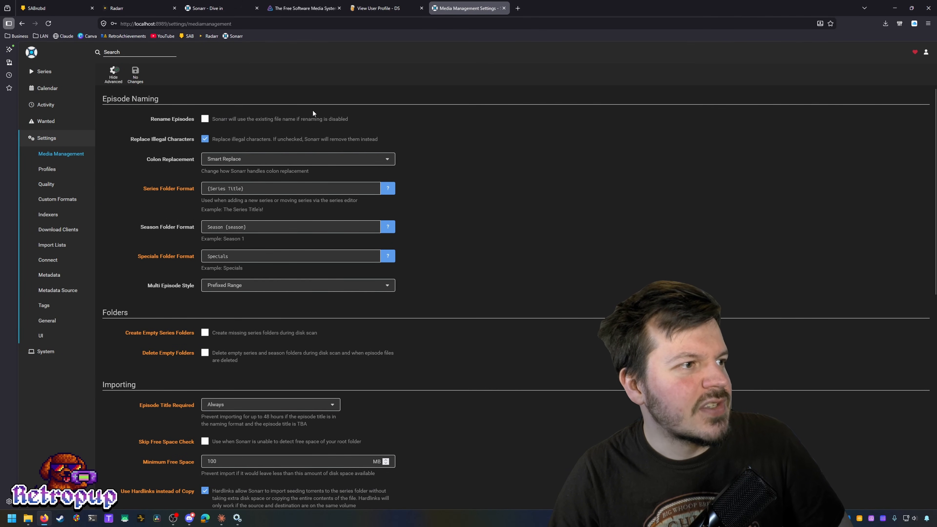
pyautogui.click(282, 123)
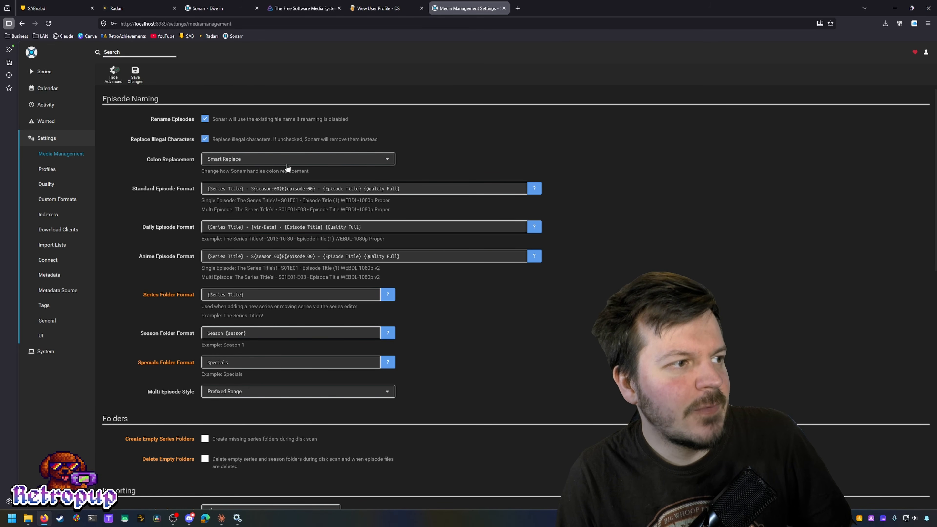
pyautogui.scroll(-1, 259, 162)
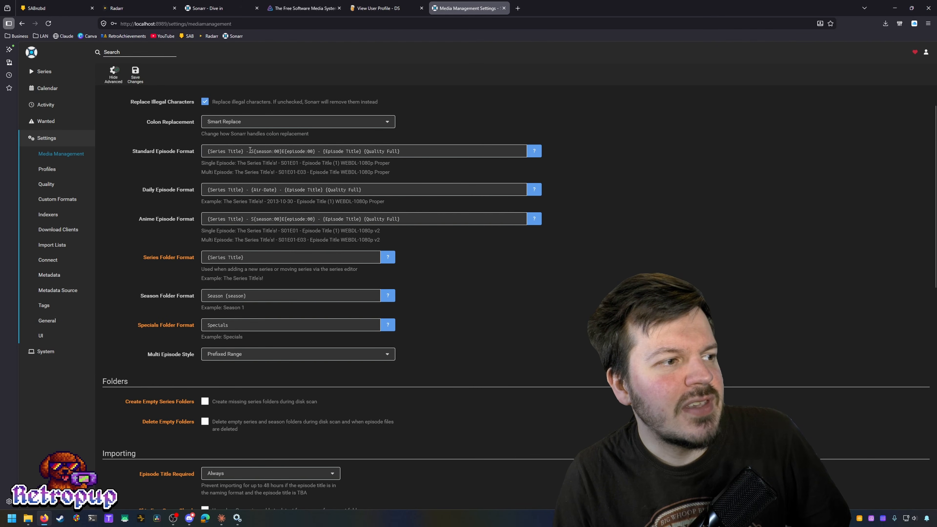
pyautogui.moveTo(249, 149); pyautogui.dragTo(198, 130)
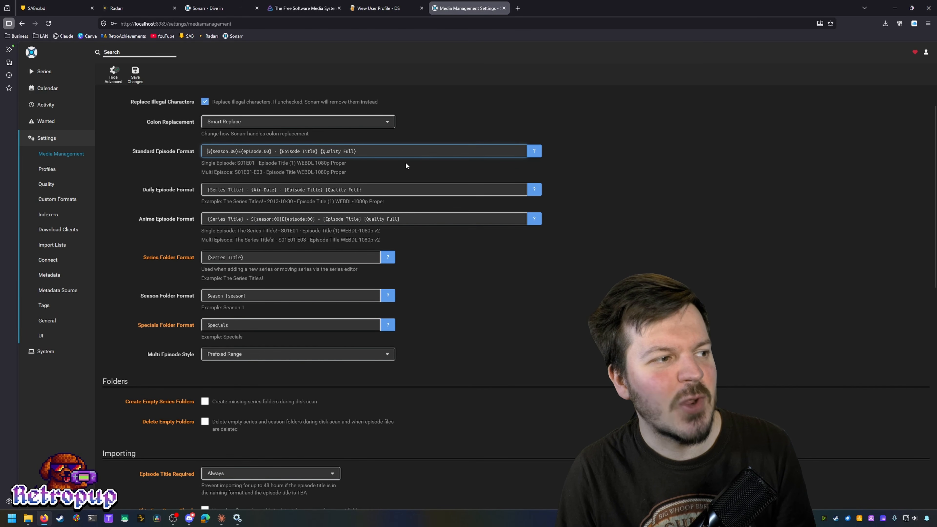
pyautogui.scroll(-1, 405, 165)
pyautogui.scroll(1, 443, 148)
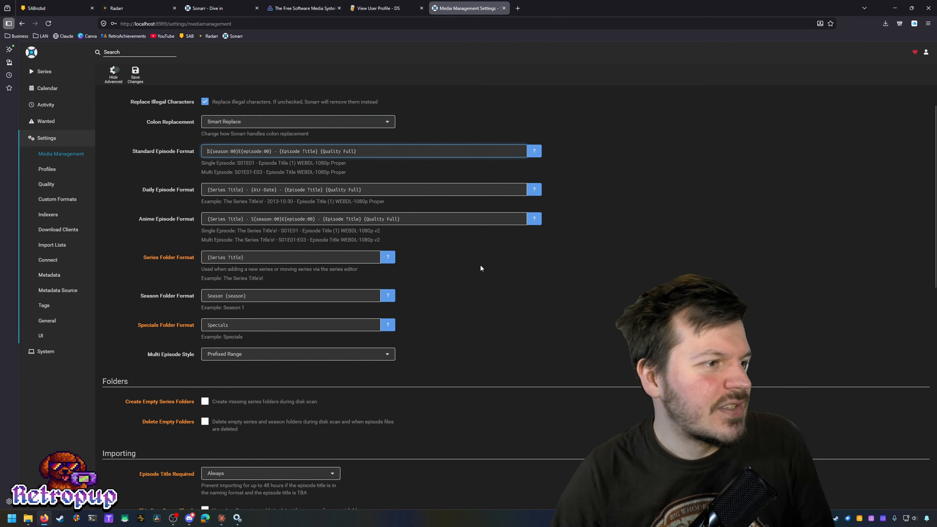
pyautogui.scroll(-1, 272, 216)
# Step: Set Season Folder Format to Season {season:00}, keeping Multi Episode Style at Prefixed Range
pyautogui.click(273, 217)
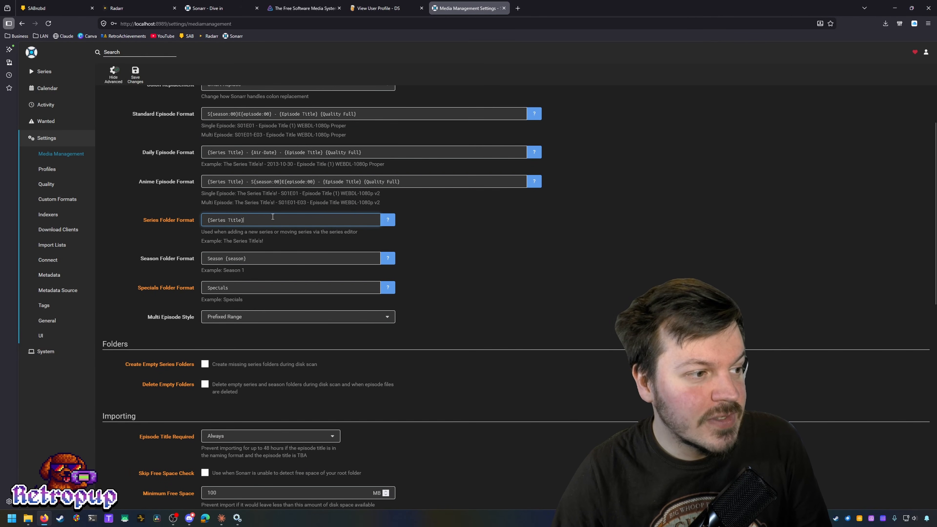
pyautogui.scroll(-2, 298, 200)
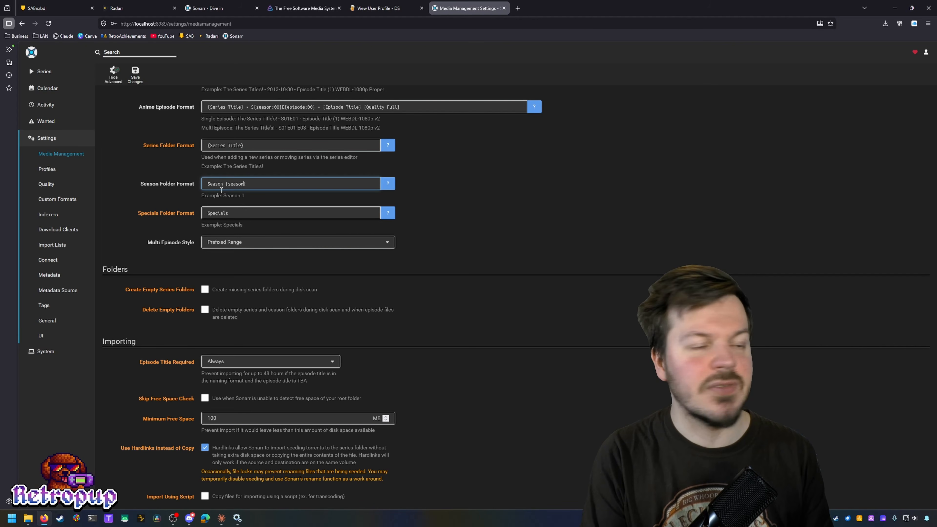
pyautogui.write(':000')
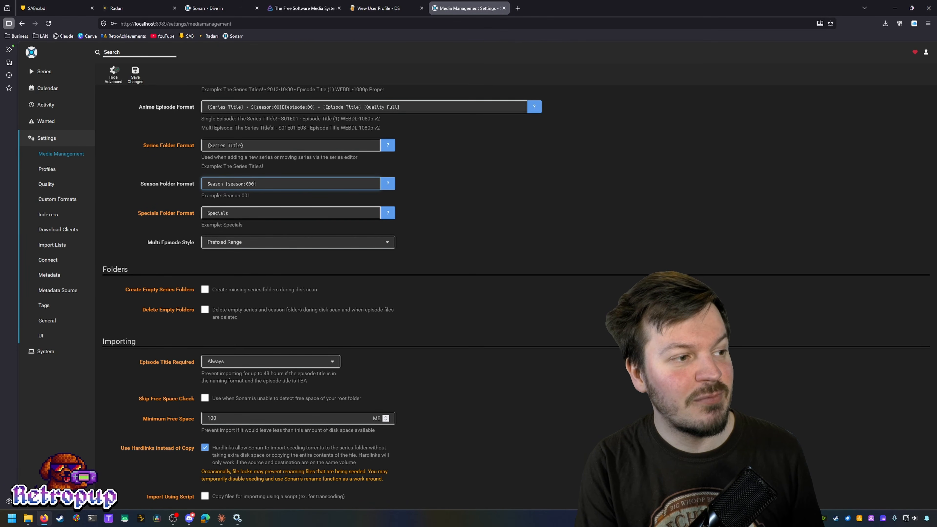
pyautogui.press('BackSpace')
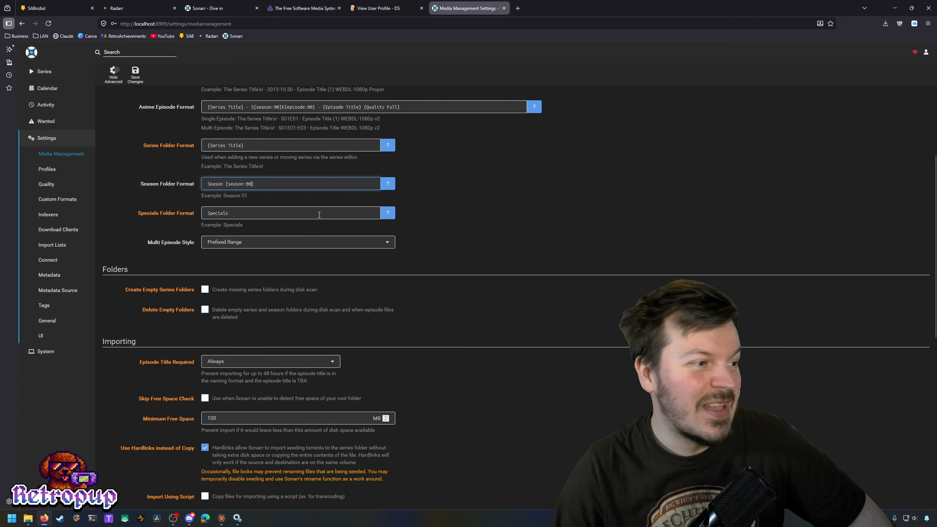
pyautogui.click(360, 240)
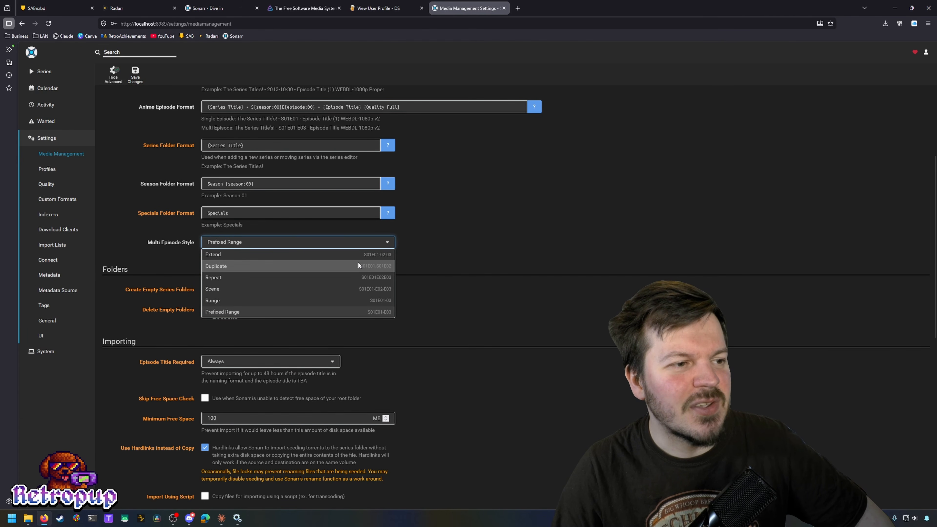
pyautogui.click(419, 250)
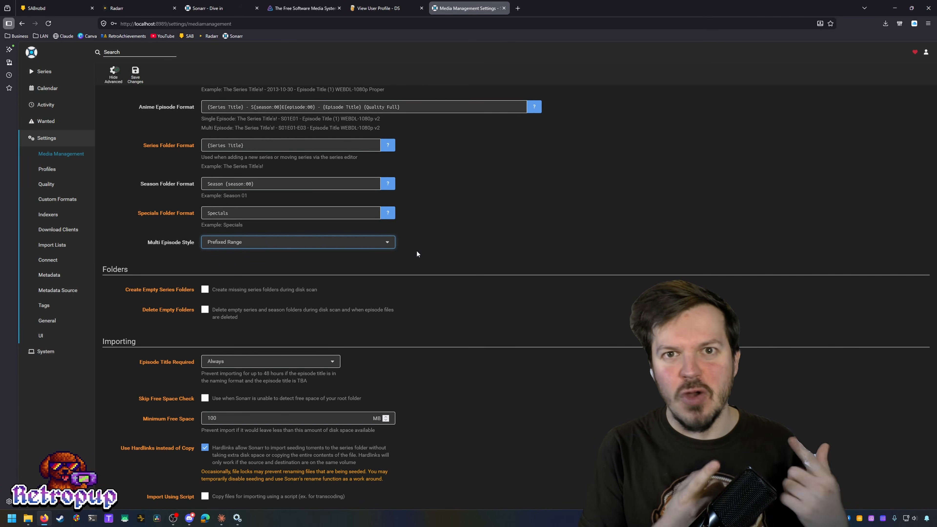
# Step: Enable Delete Empty Folders and Unmonitor Deleted Episodes, then toggle the advanced settings off and on
pyautogui.scroll(-3, 546, 266)
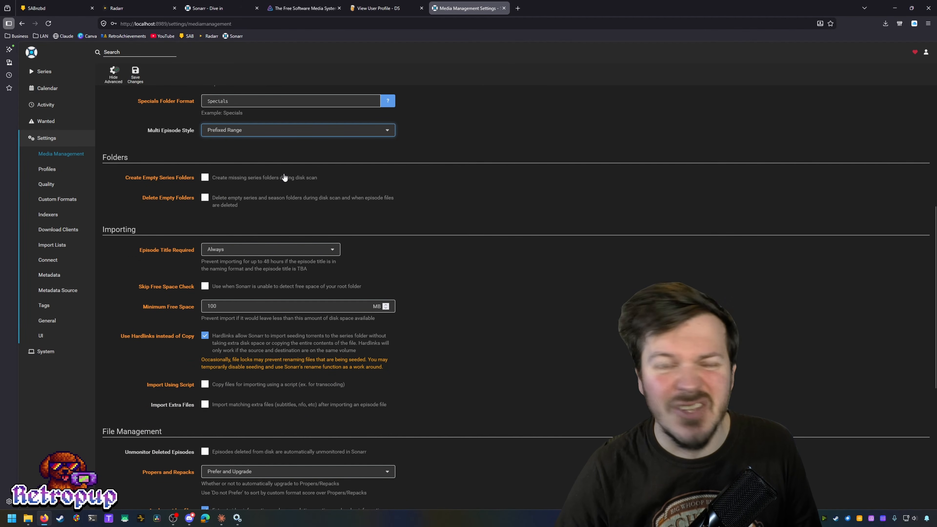
pyautogui.click(354, 199)
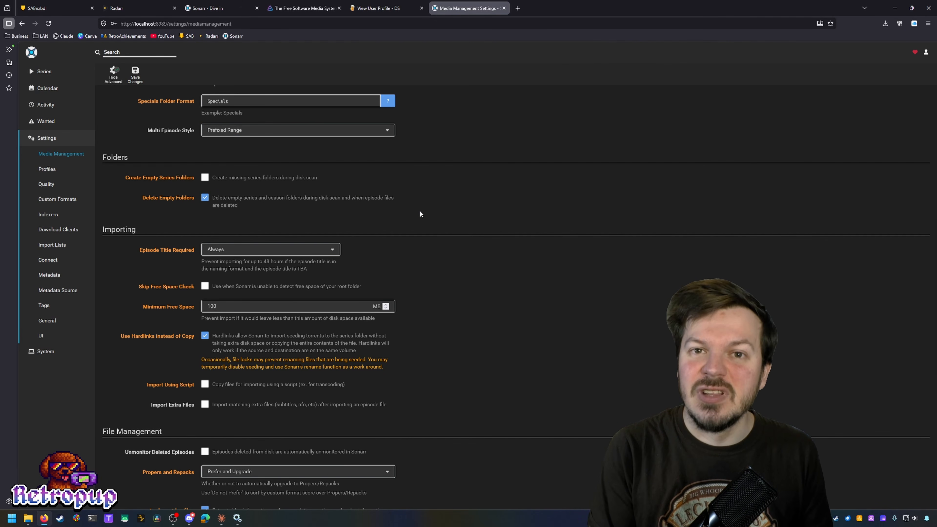
pyautogui.scroll(-2, 419, 211)
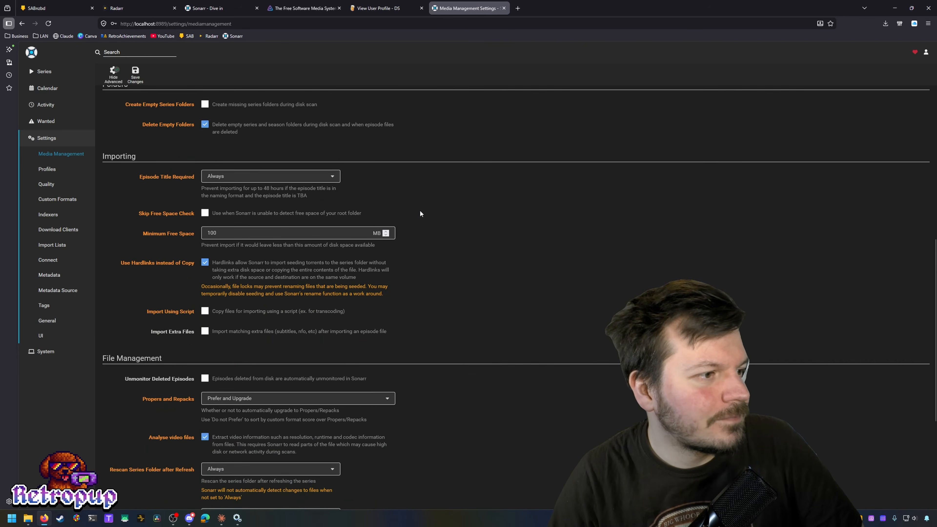
pyautogui.scroll(-1, 477, 287)
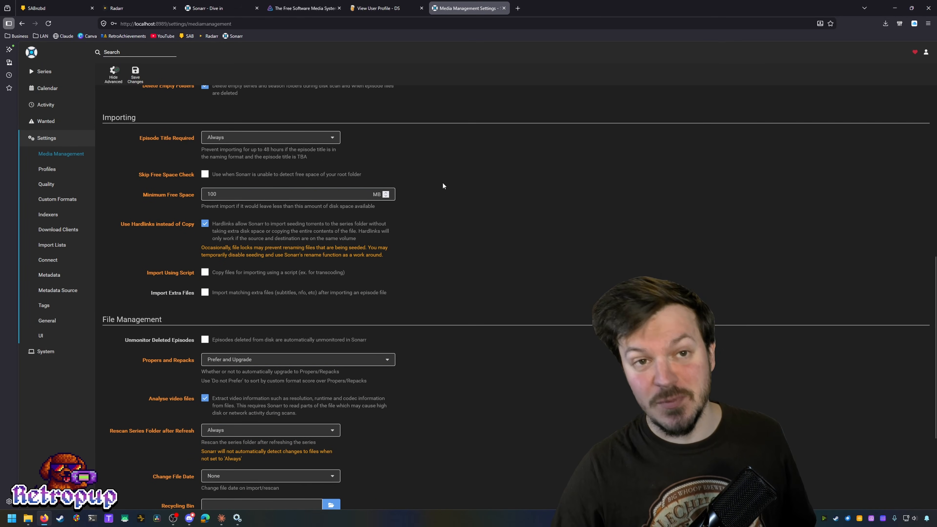
pyautogui.scroll(-4, 443, 183)
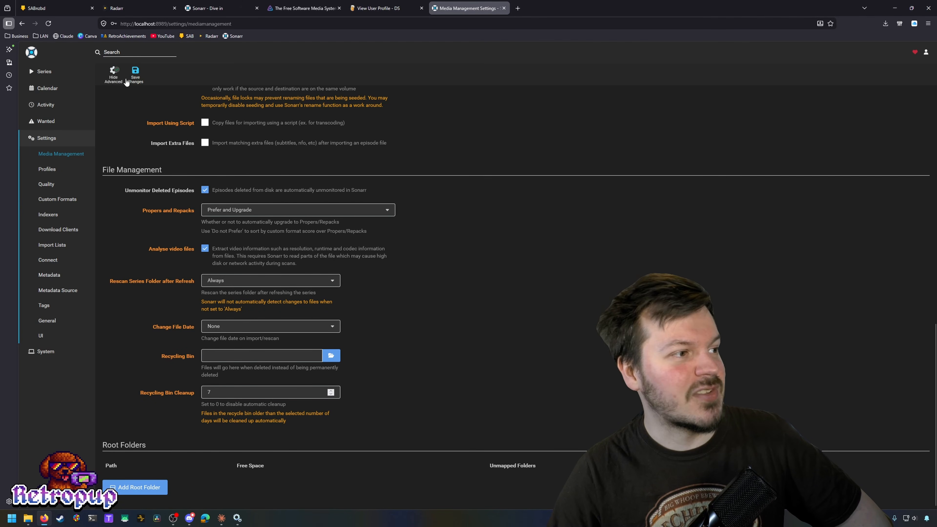
pyautogui.click(111, 81)
pyautogui.click(122, 72)
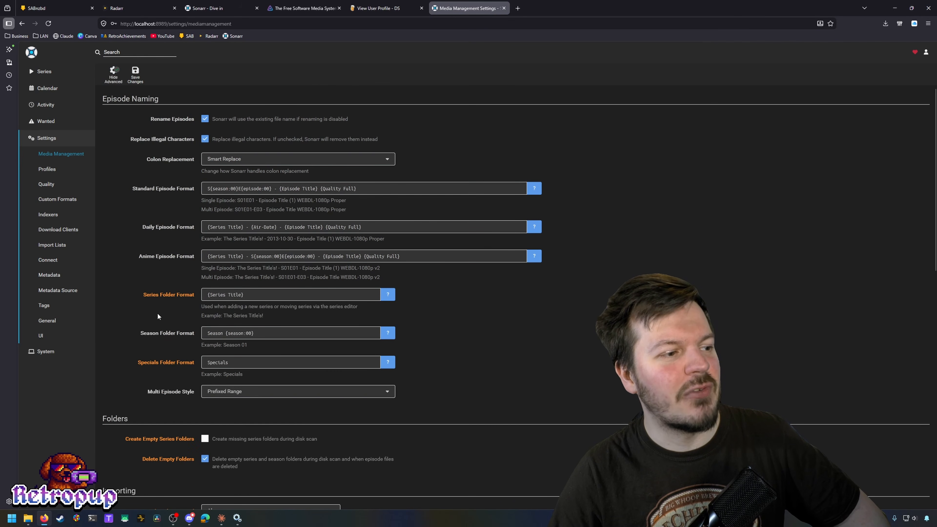
# Step: Hide advanced settings, add C:\Media\TV as the root folder, and open the empty Series page
pyautogui.click(105, 77)
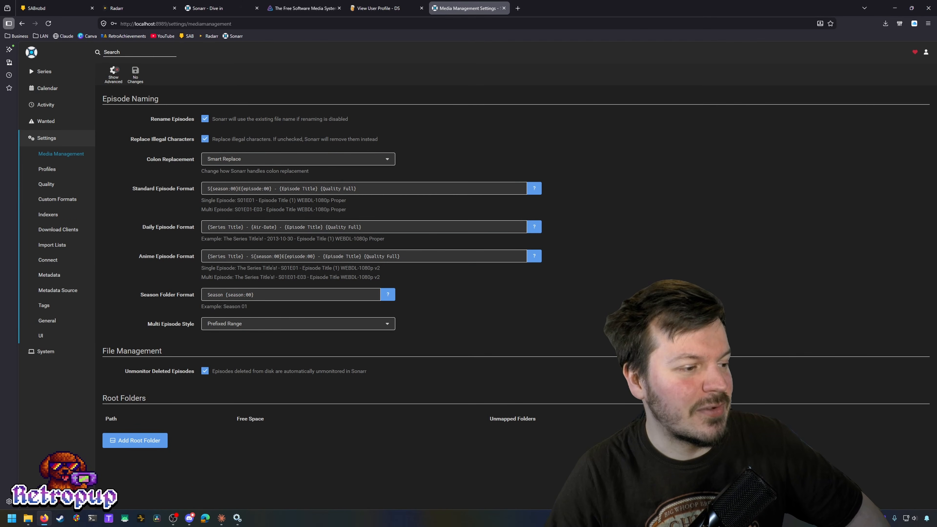
pyautogui.click(150, 443)
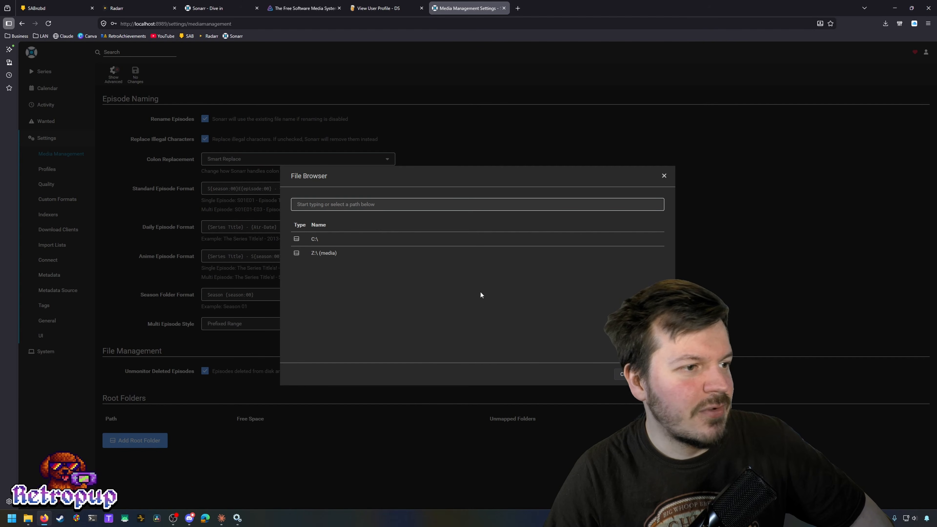
pyautogui.click(342, 243)
pyautogui.scroll(-6, 330, 299)
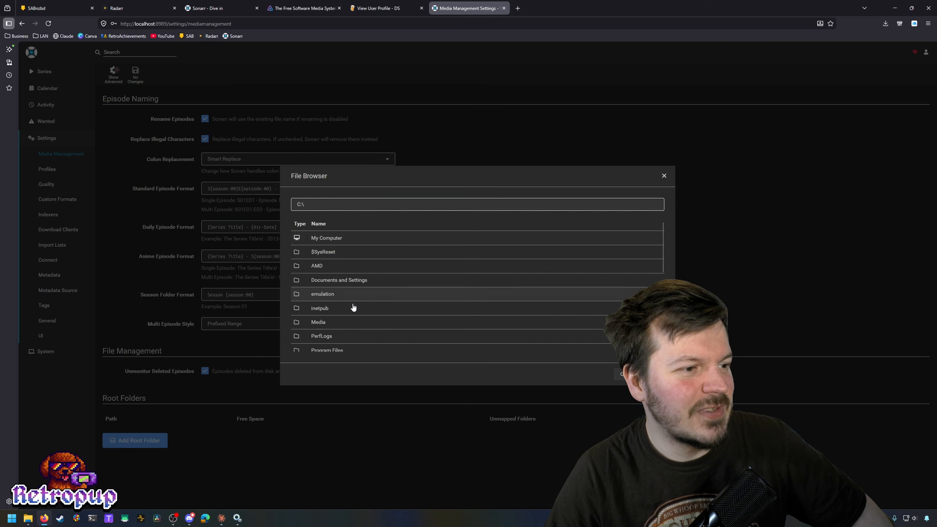
pyautogui.scroll(5, 322, 271)
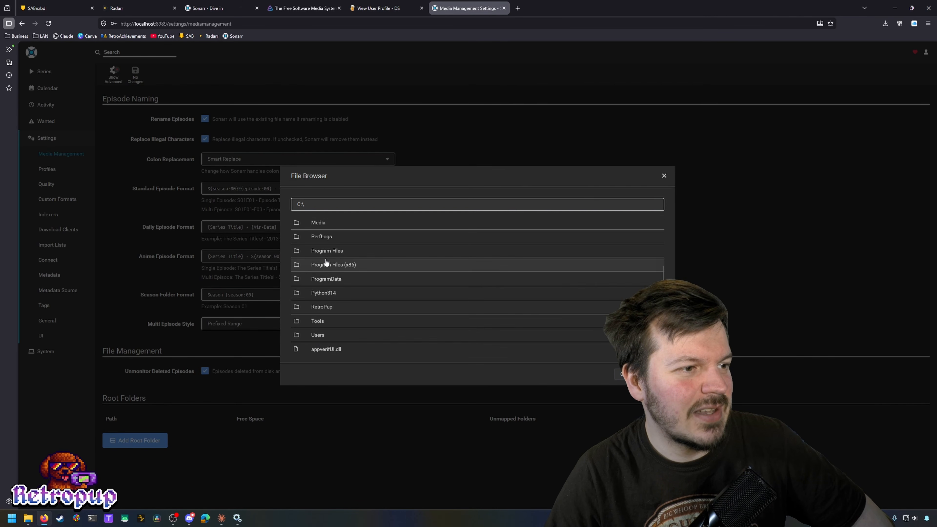
pyautogui.click(324, 223)
pyautogui.click(330, 265)
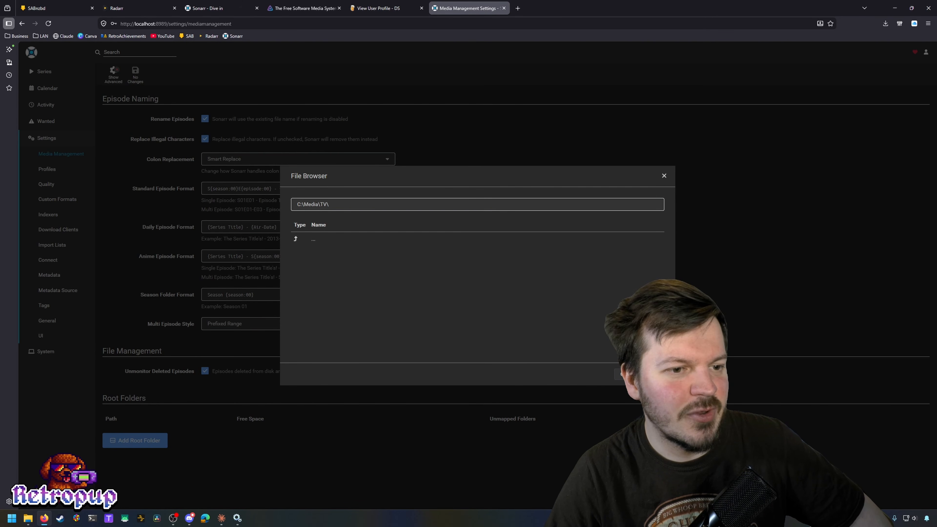
pyautogui.click(640, 373)
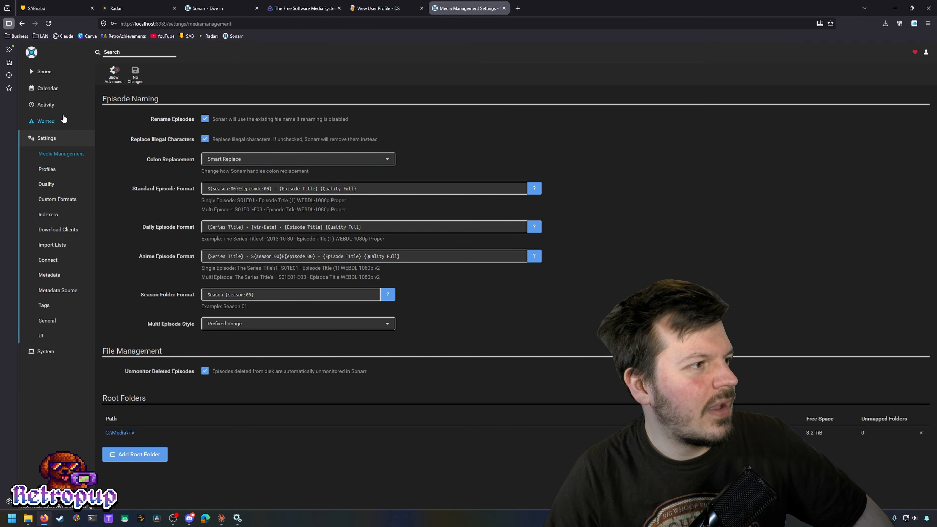
pyautogui.click(55, 105)
pyautogui.click(52, 72)
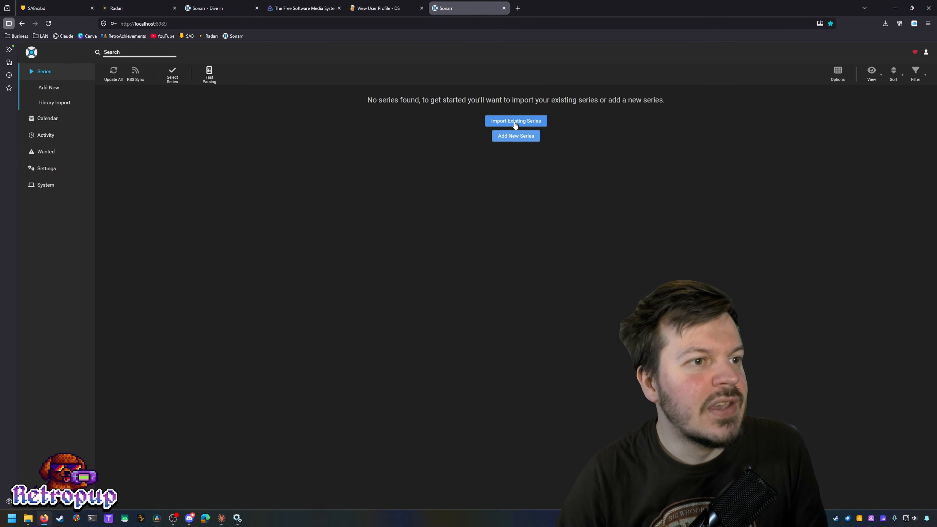
# Step: Search 'Bottom' and add Bottom (1991) with All Episodes, Any profile and Standard type
pyautogui.click(512, 137)
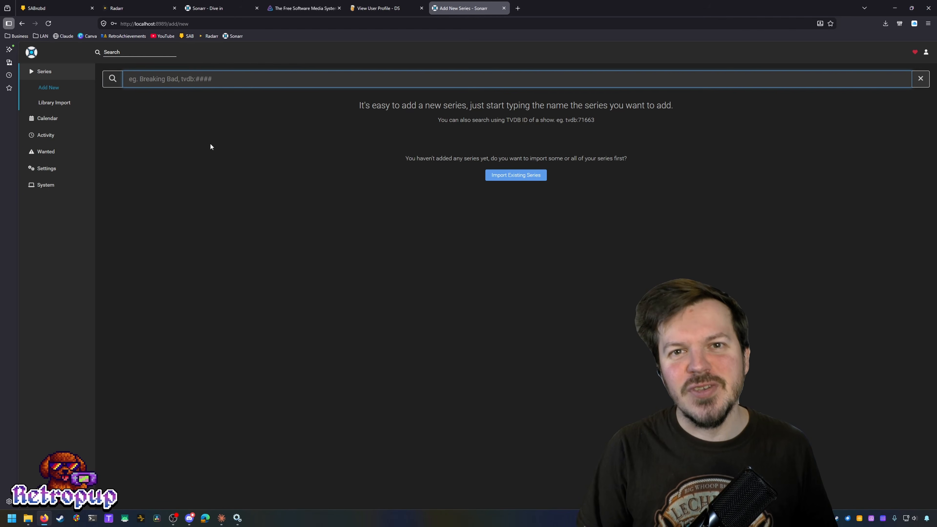
pyautogui.write('Bottom')
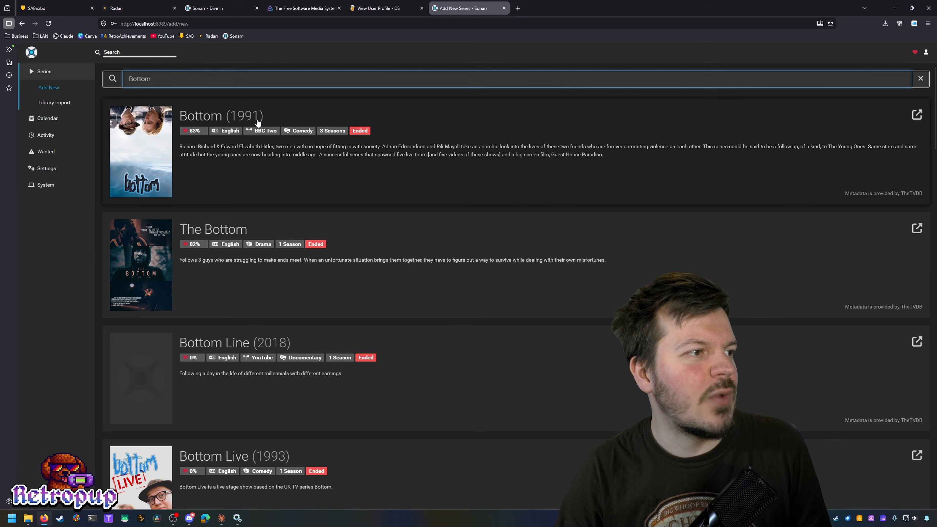
pyautogui.click(220, 118)
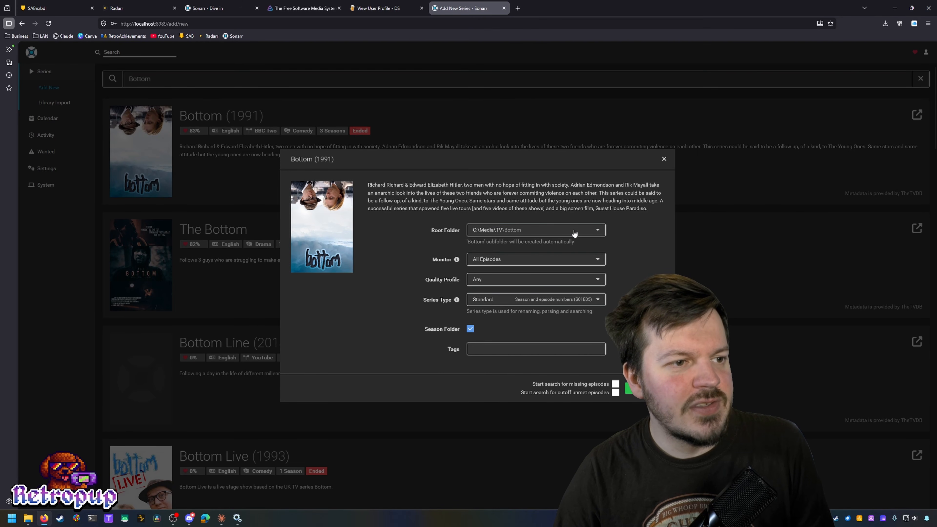
pyautogui.click(539, 260)
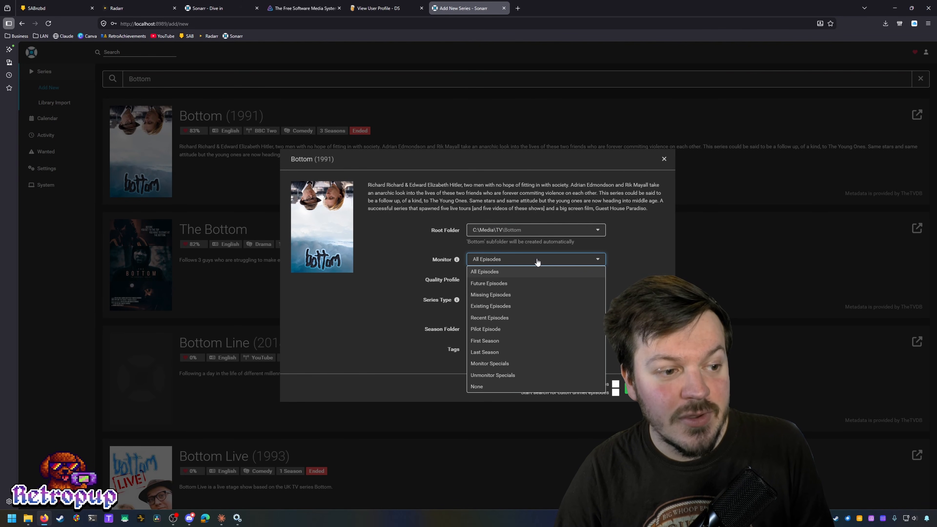
pyautogui.click(537, 261)
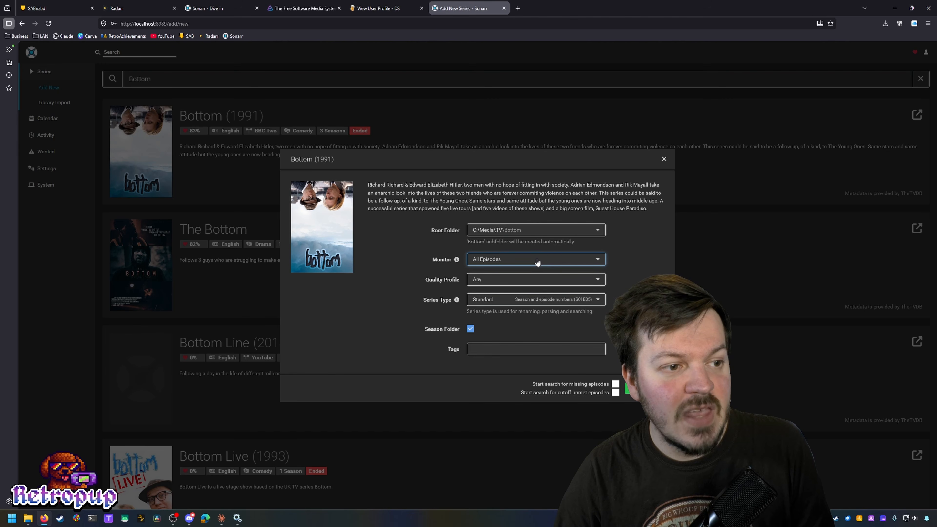
pyautogui.click(537, 261)
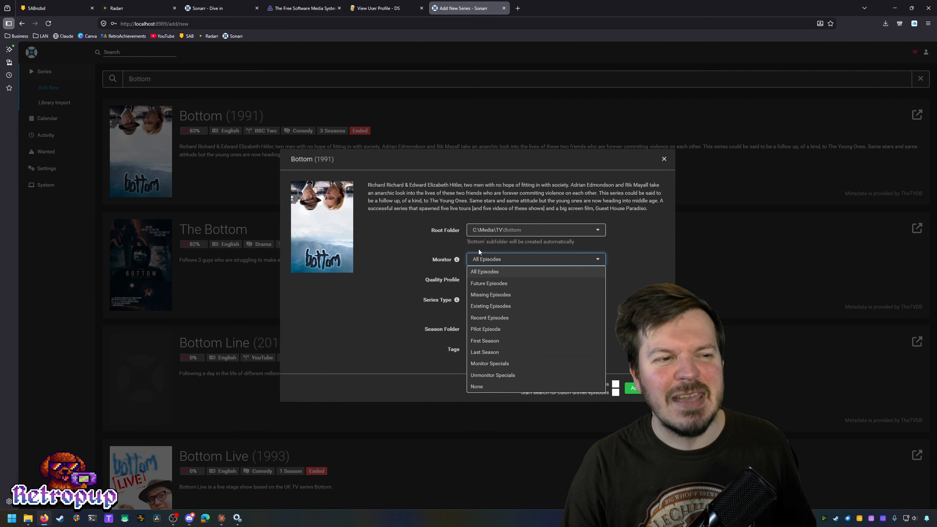
pyautogui.click(515, 258)
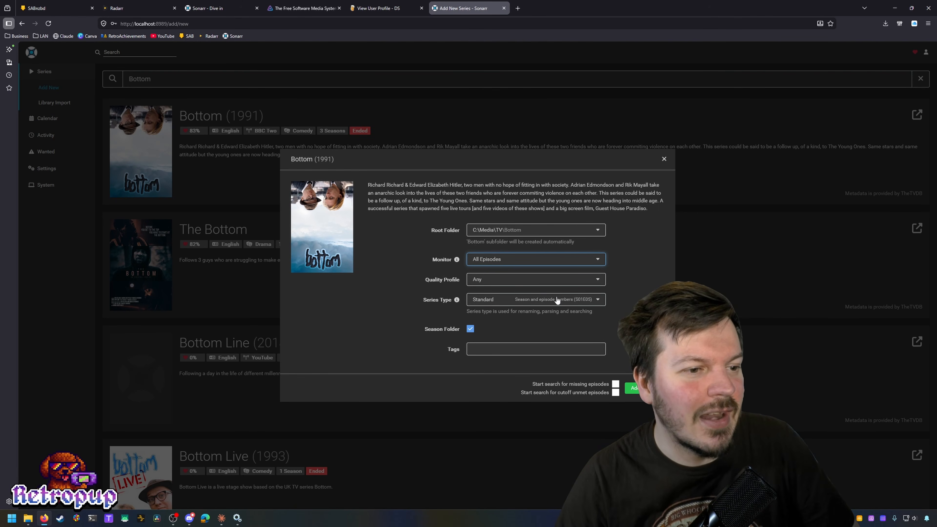
pyautogui.click(478, 282)
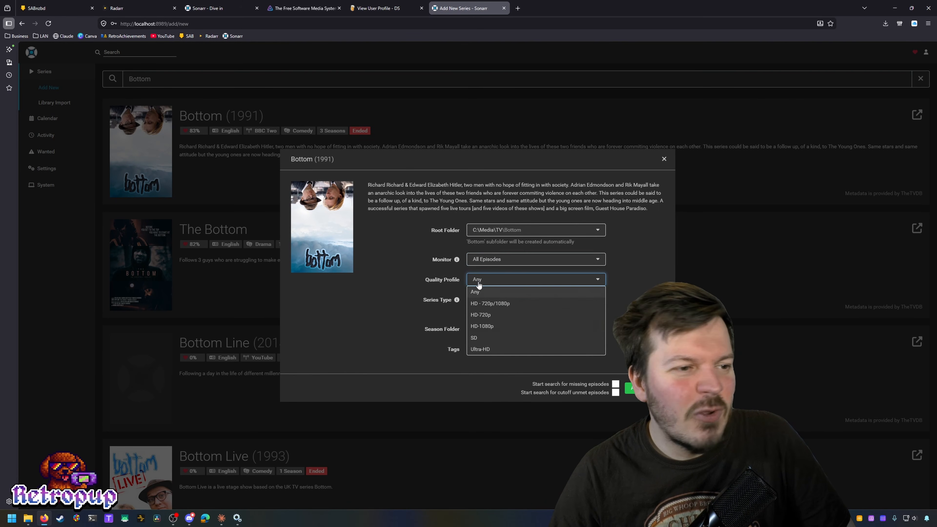
pyautogui.click(501, 284)
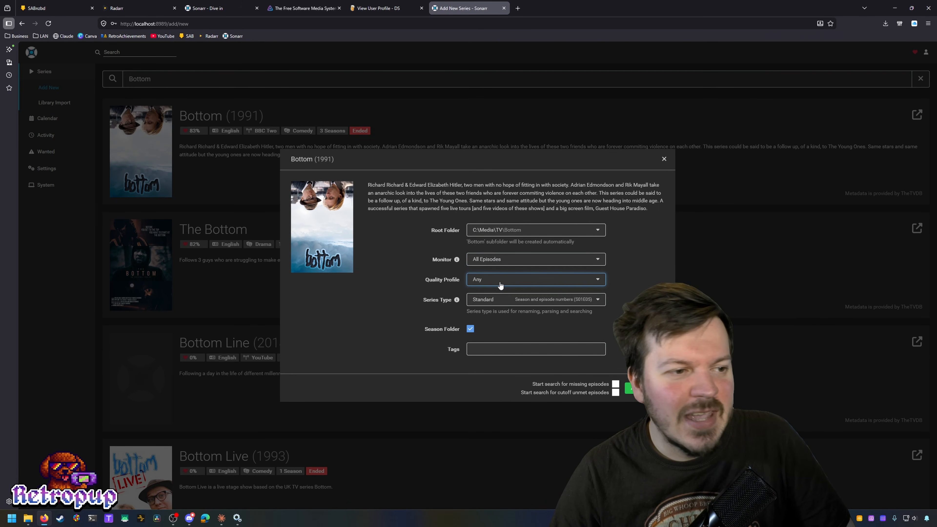
pyautogui.click(574, 301)
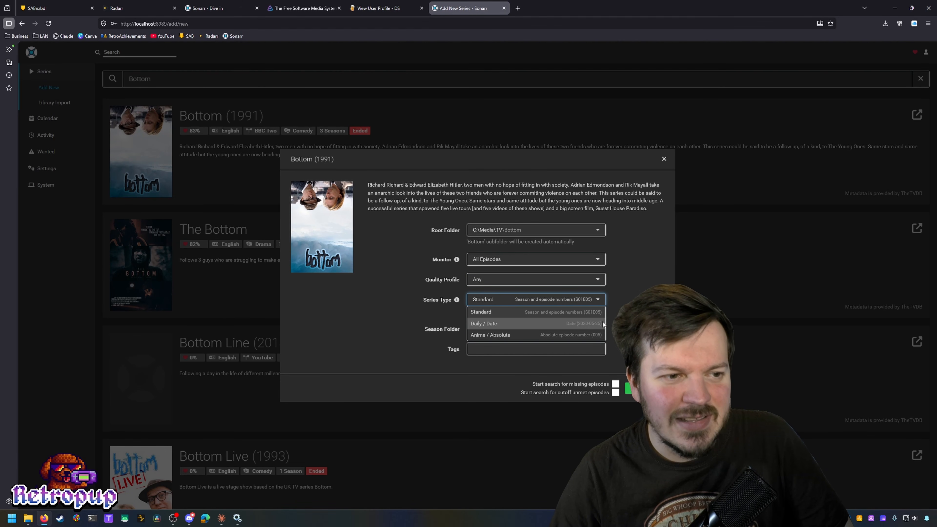
pyautogui.click(598, 307)
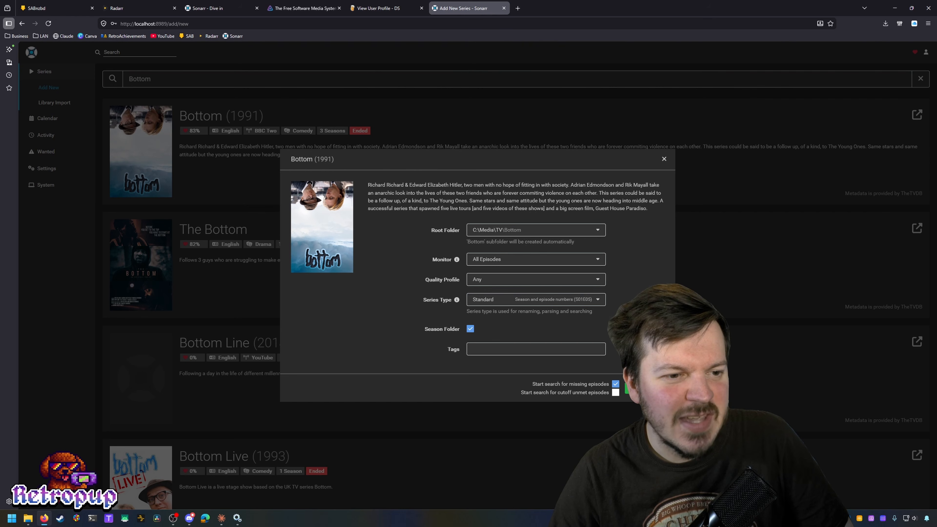
pyautogui.click(635, 388)
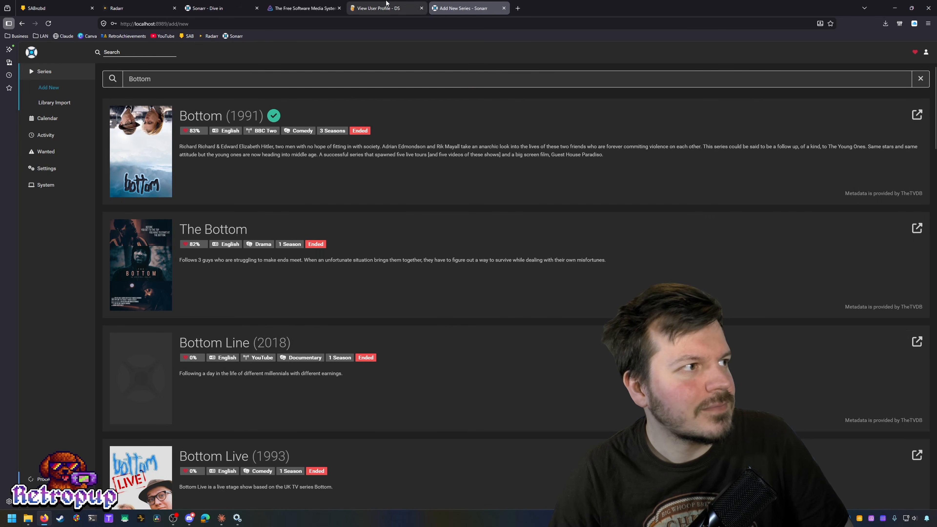
# Step: Check SABnzbd's queue, dismiss the Direct Unpack warning, review history, and open Config
pyautogui.click(37, 8)
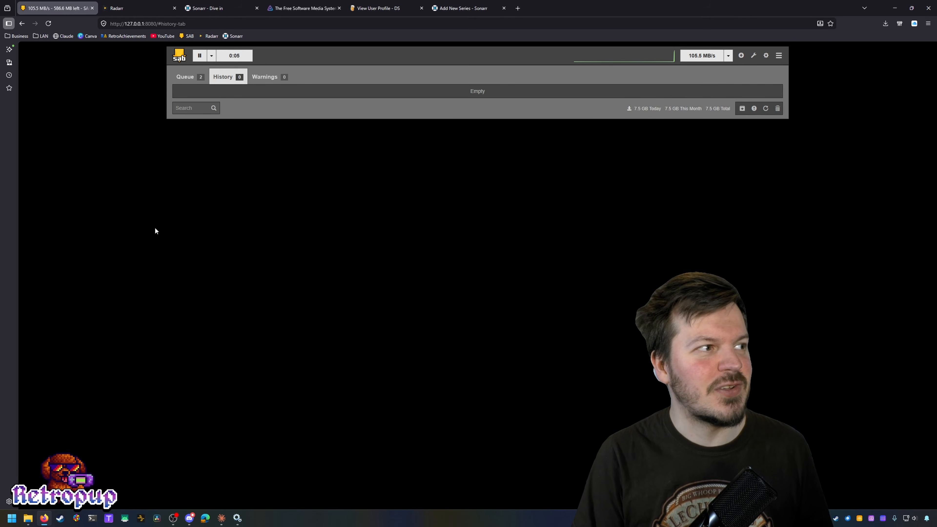
pyautogui.click(201, 77)
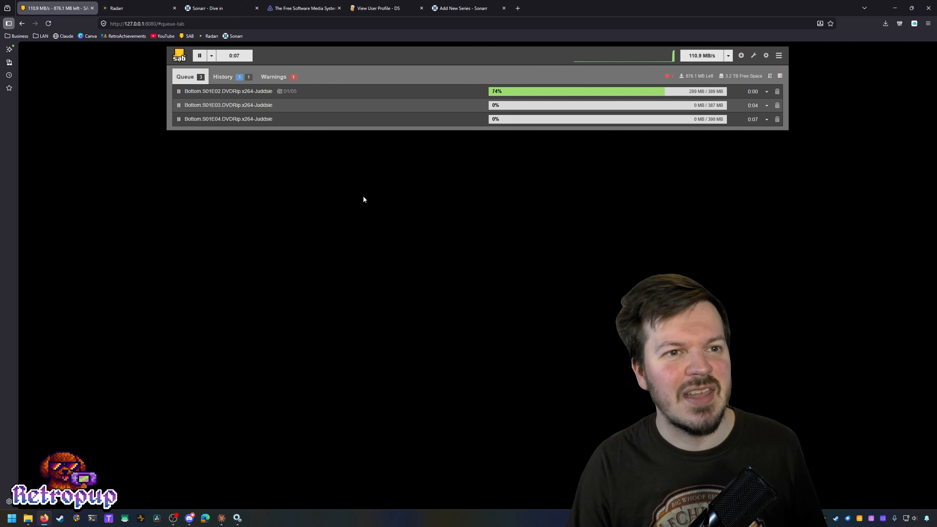
pyautogui.click(273, 79)
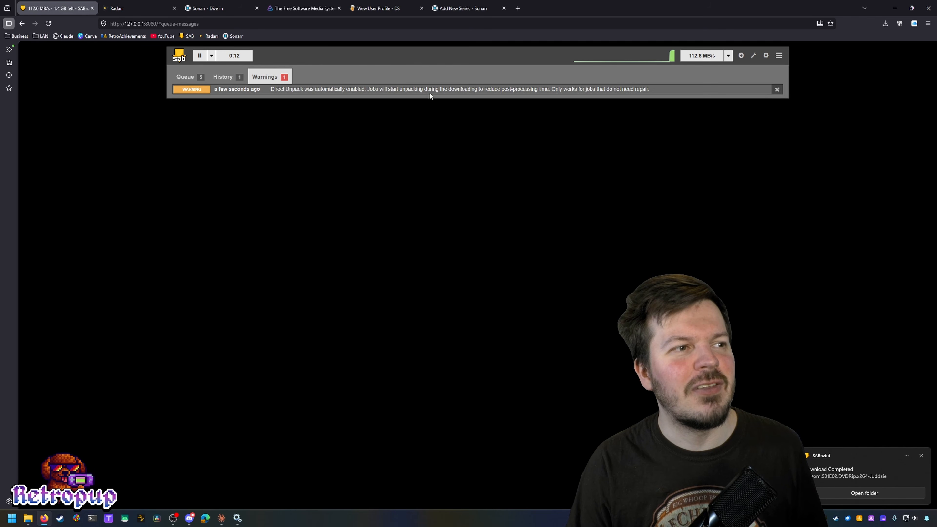
pyautogui.click(777, 89)
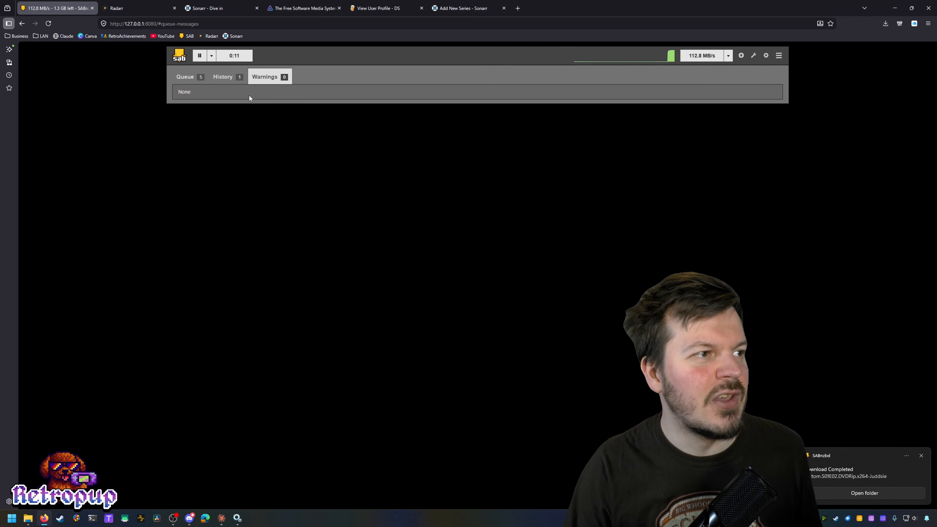
pyautogui.click(226, 77)
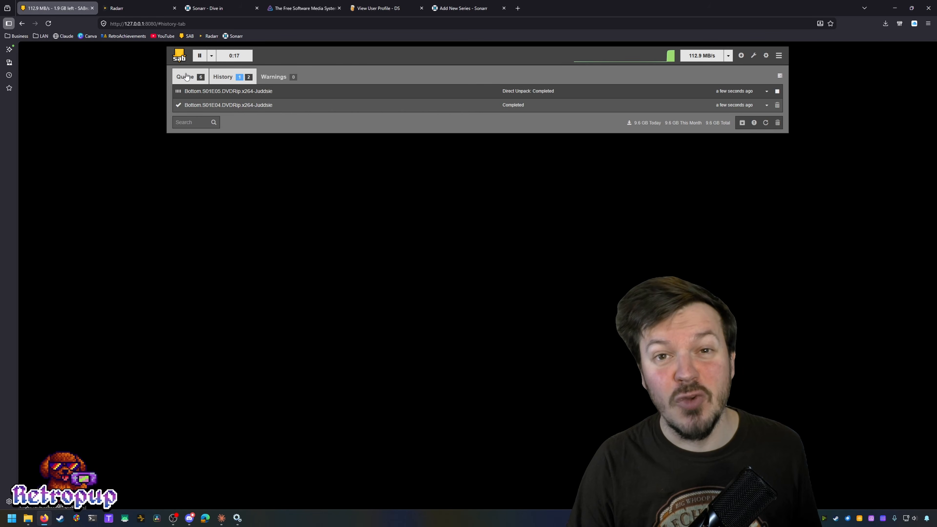
pyautogui.click(186, 77)
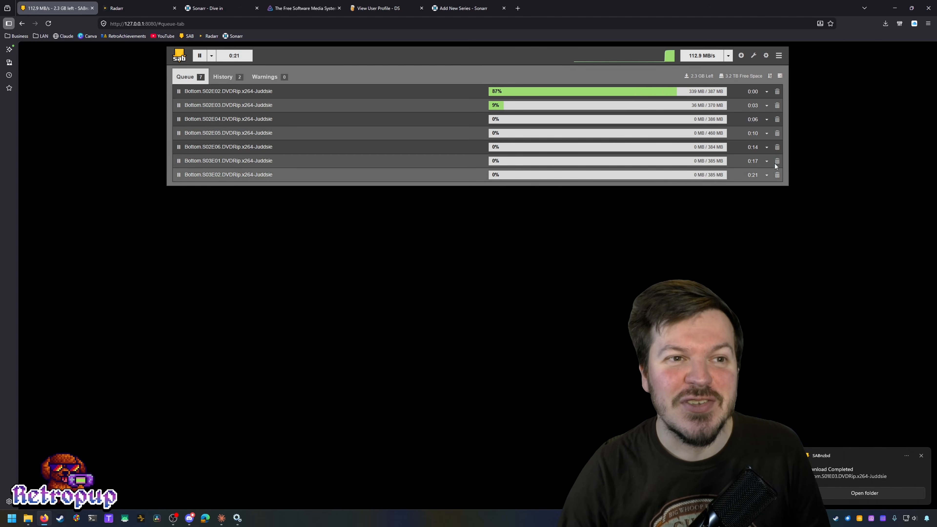
pyautogui.click(766, 55)
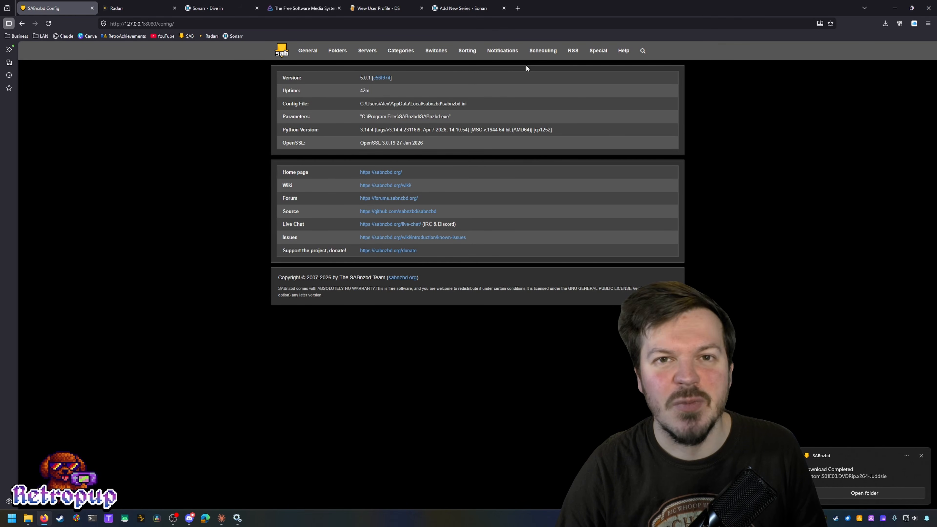
# Step: Untick Windows 'Job finished' notifications in Config > Notifications, save, and return to the queue
pyautogui.click(511, 51)
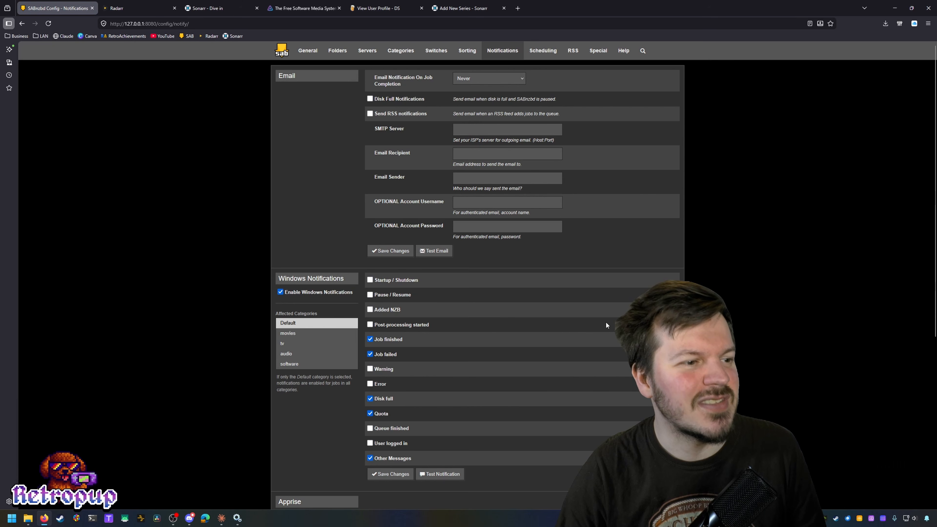
pyautogui.scroll(-2, 605, 321)
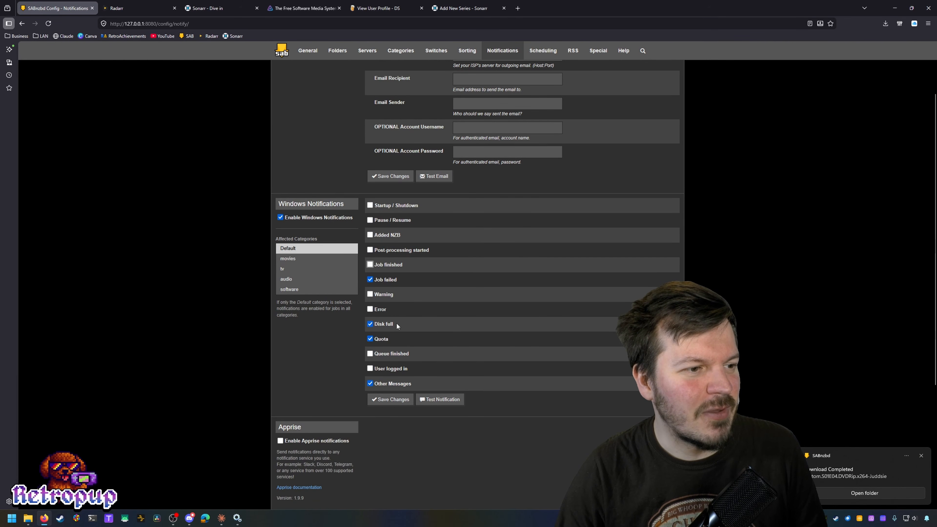
pyautogui.click(403, 401)
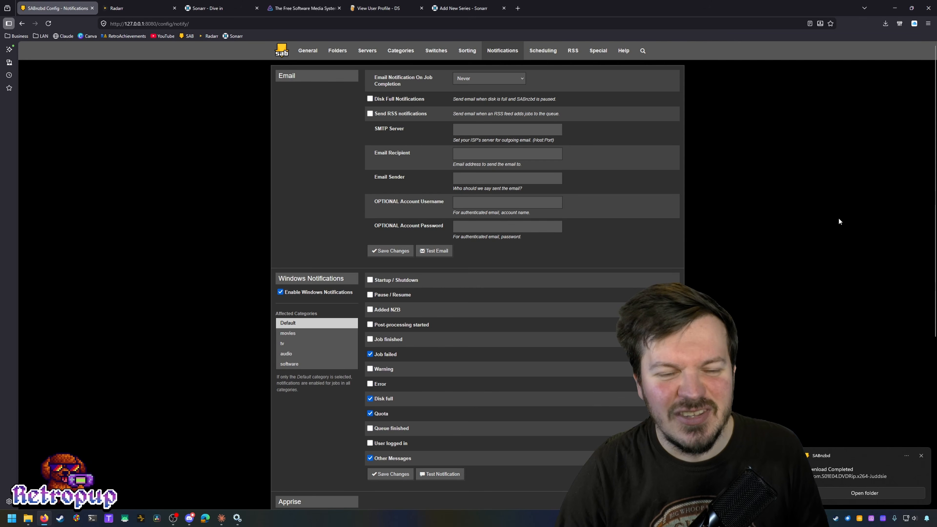
pyautogui.click(282, 52)
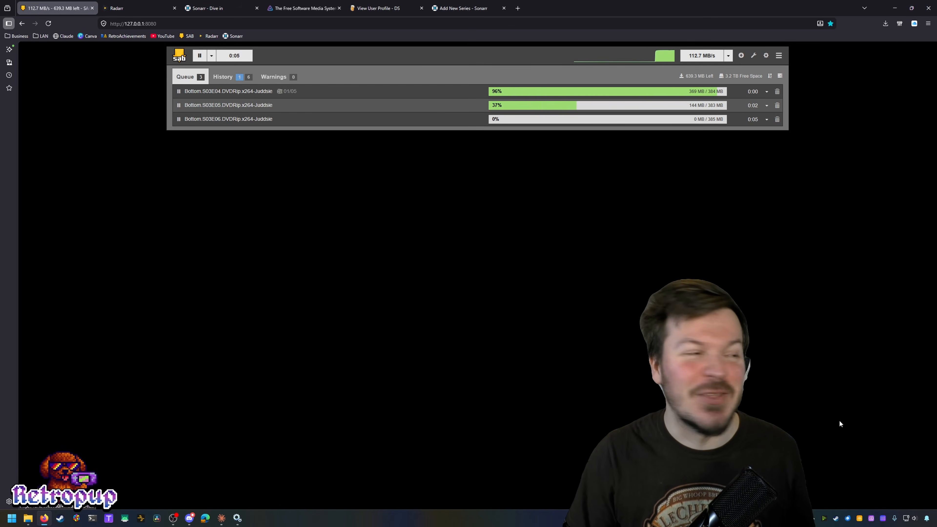
# Step: Review the completed Bottom downloads in SABnzbd History, then switch to the 'Sonarr - Dive in' tab
pyautogui.click(234, 82)
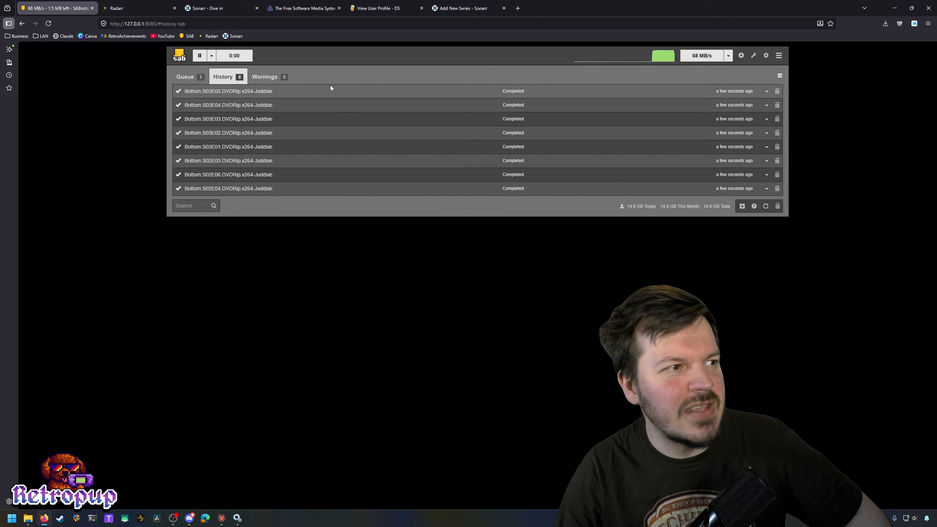
pyautogui.click(206, 5)
# Step: Switch to the Sonarr app, refresh the activity queue until empty, and return to the Series list
pyautogui.click(256, 7)
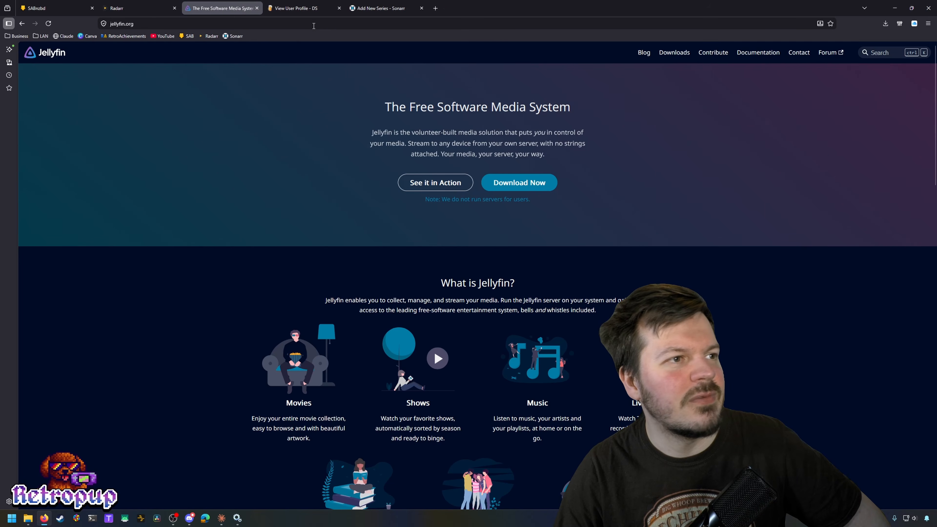
pyautogui.click(369, 7)
pyautogui.click(45, 135)
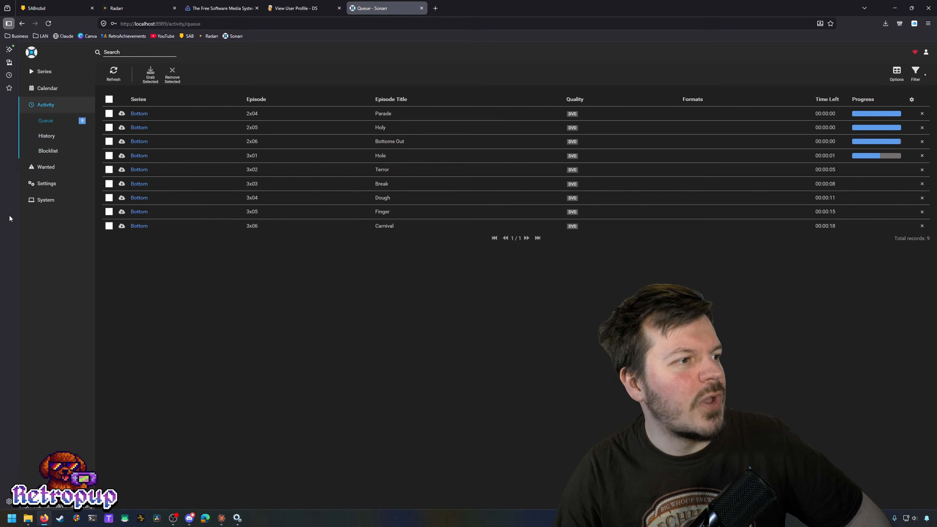
pyautogui.moveTo(120, 119)
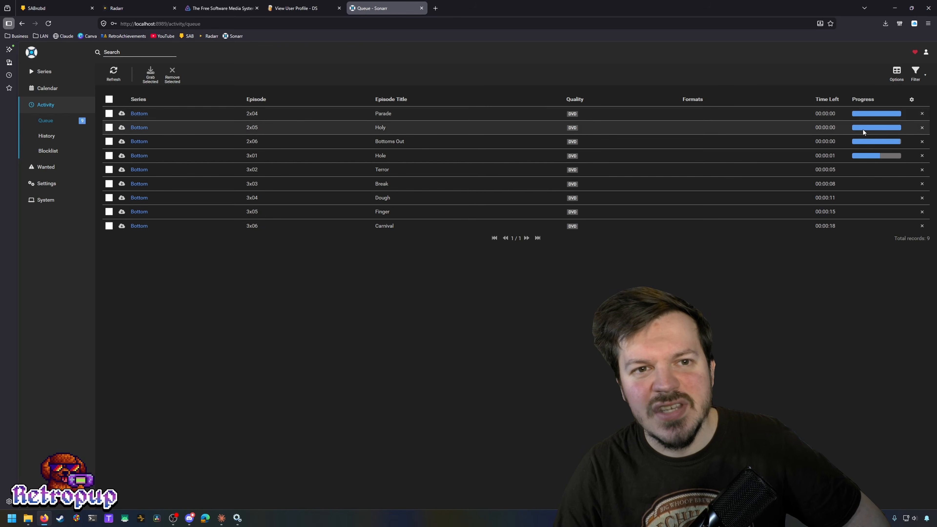
pyautogui.click(114, 76)
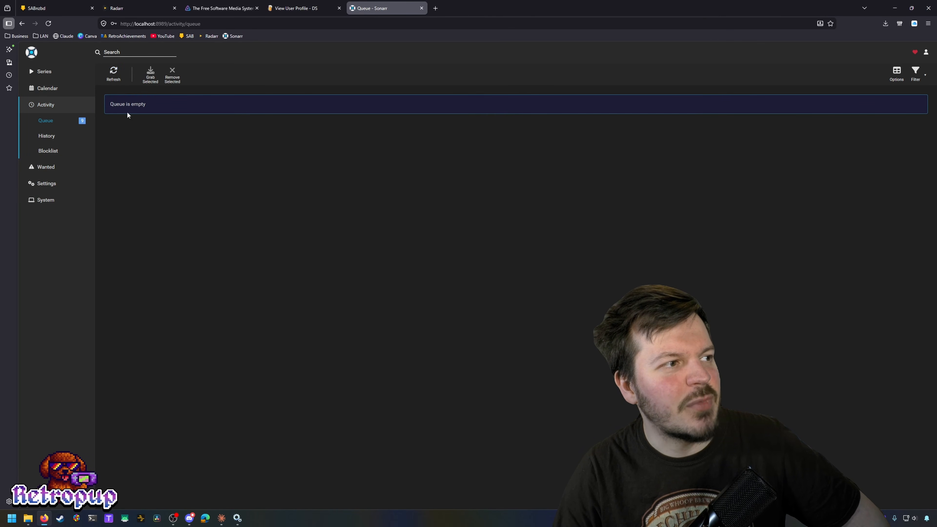
pyautogui.click(55, 81)
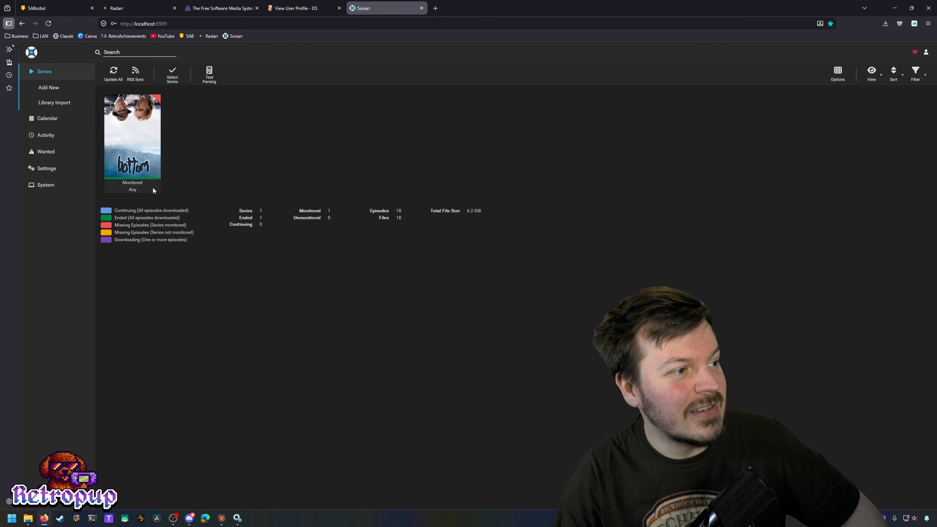
pyautogui.moveTo(147, 179)
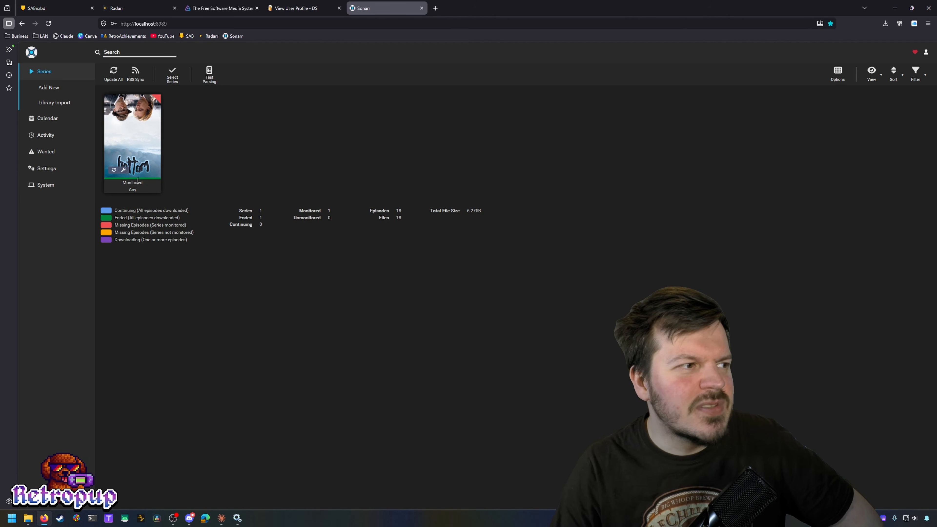
pyautogui.click(147, 162)
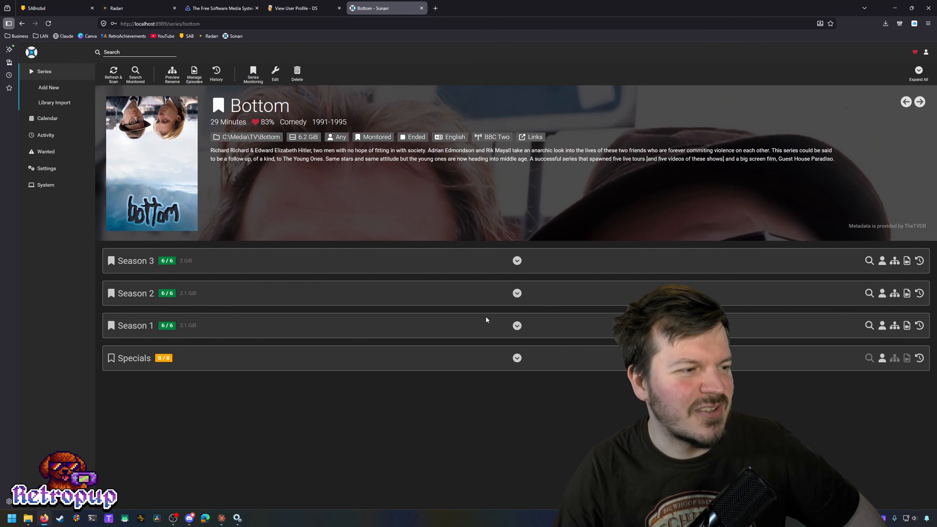
pyautogui.click(363, 328)
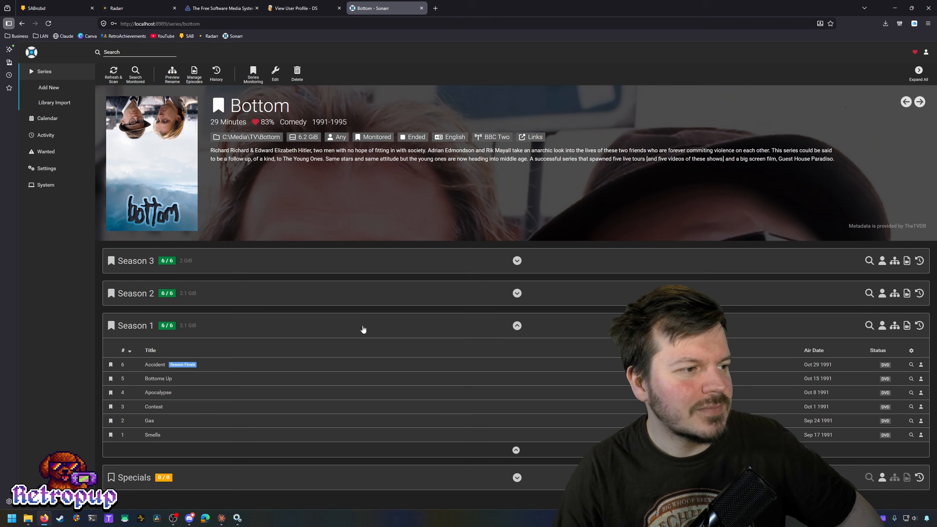
pyautogui.click(355, 293)
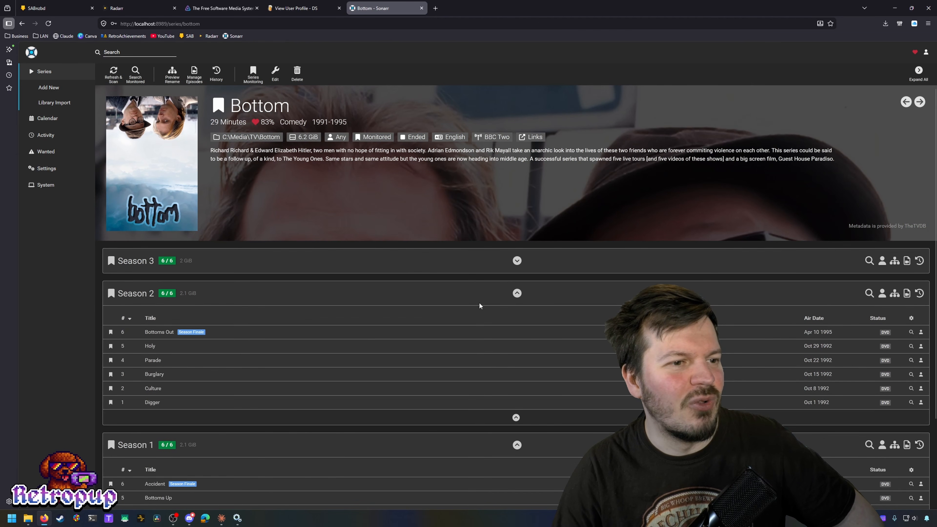
pyautogui.click(501, 295)
pyautogui.click(510, 327)
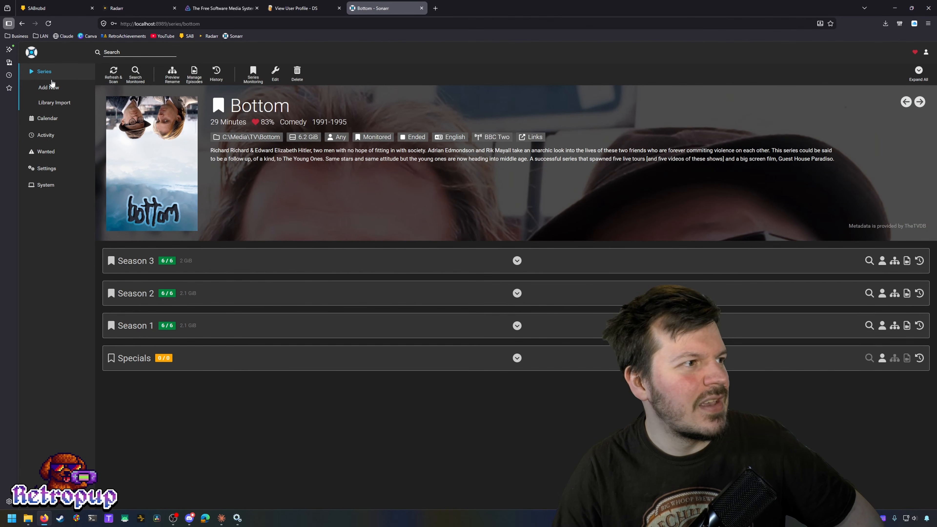
pyautogui.click(76, 74)
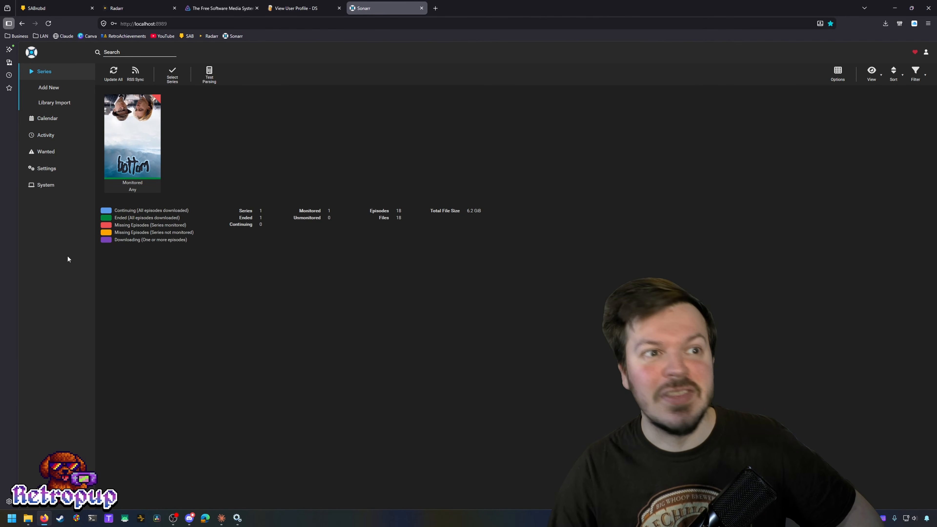
# Step: Show Sonarr's release calendar in Month view
pyautogui.click(68, 119)
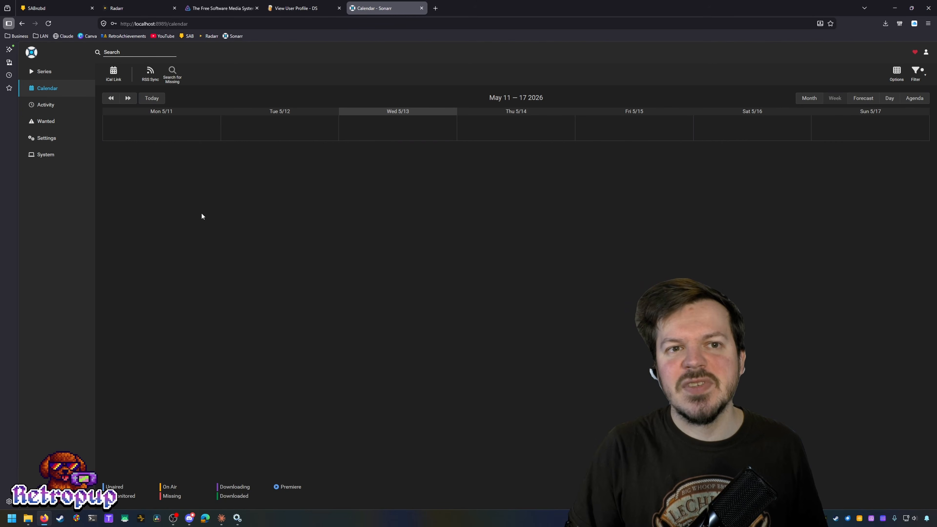
pyautogui.click(814, 105)
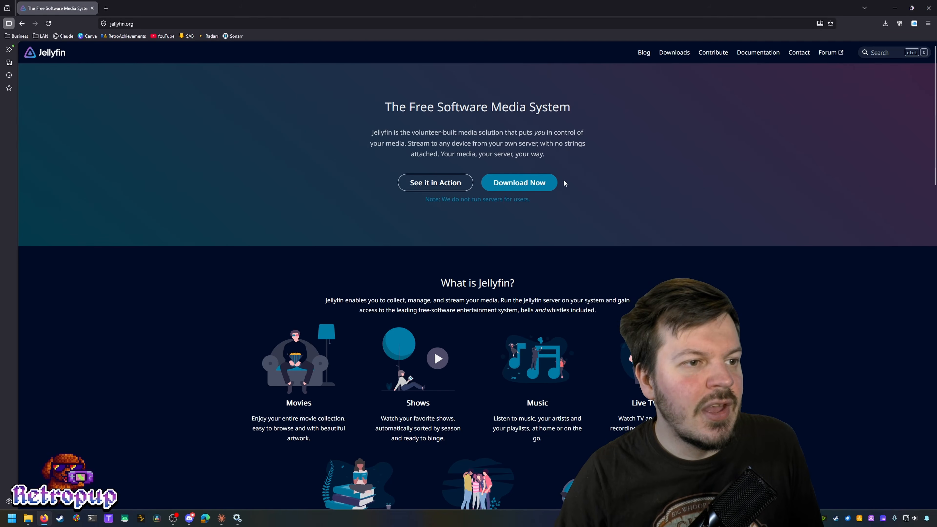
# Step: Download jellyfin_10.11.8_windows-x64.exe from the Windows server downloads page
pyautogui.click(551, 183)
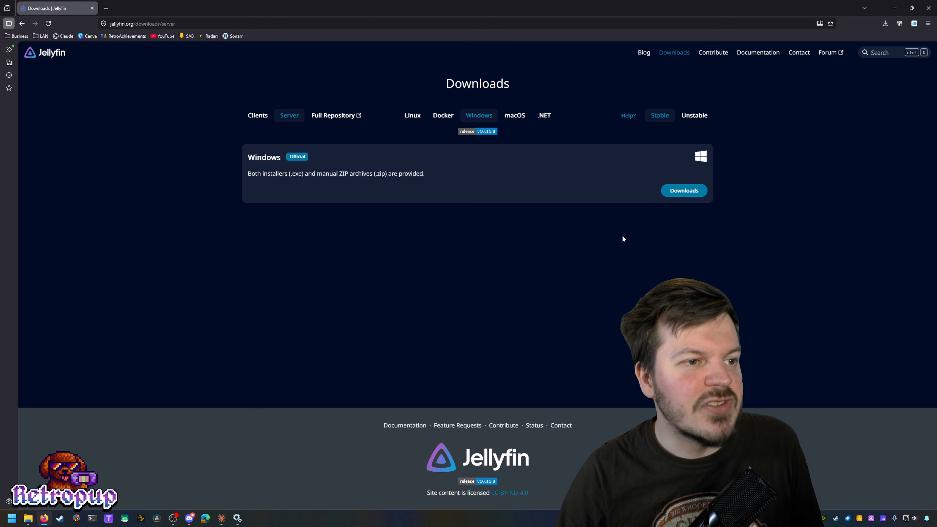
pyautogui.click(681, 191)
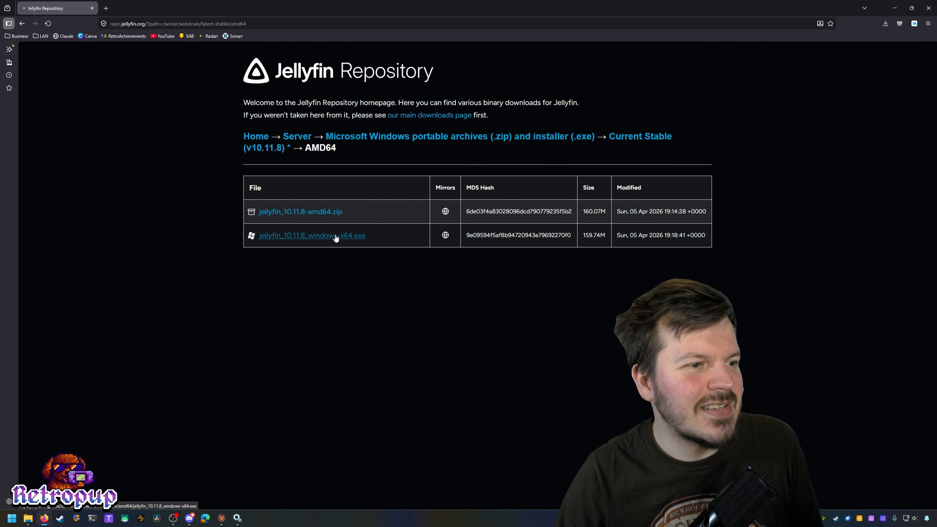
pyautogui.click(333, 236)
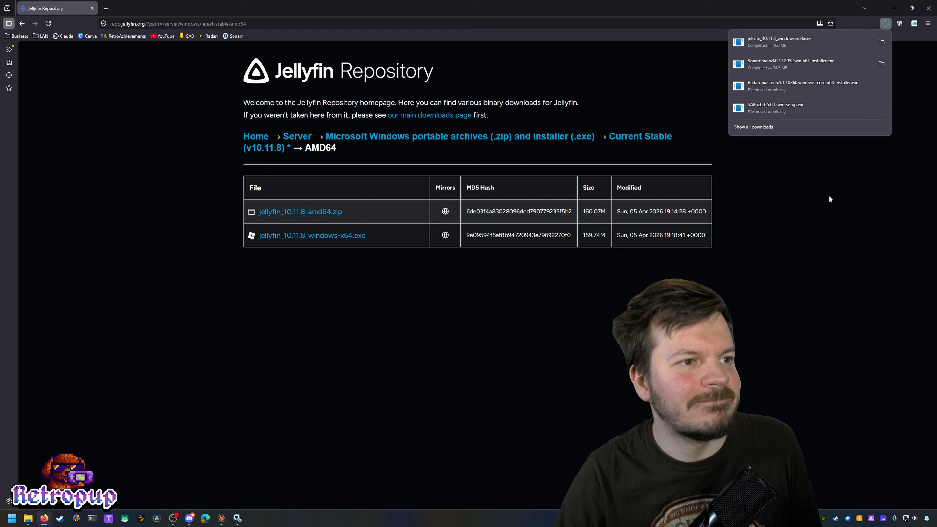
pyautogui.click(790, 48)
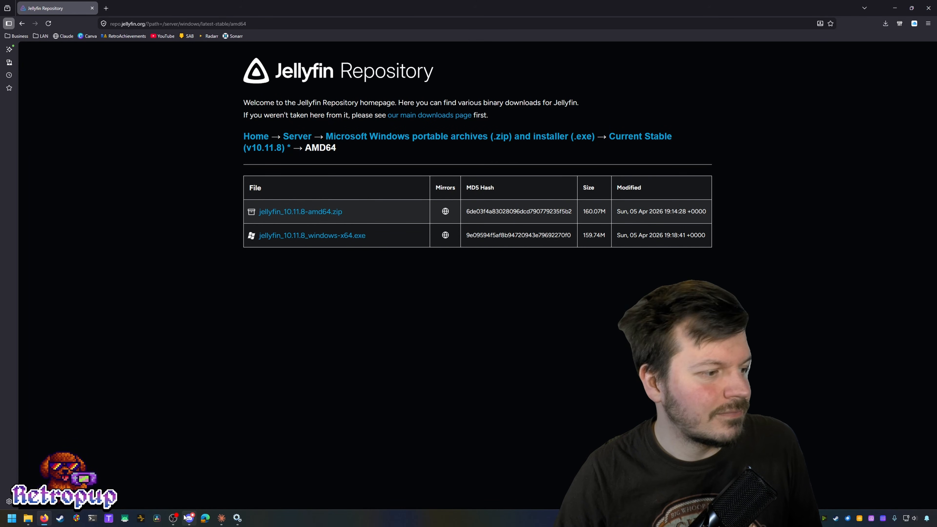
# Step: Minimize the browser and close the Services and File Explorer windows
pyautogui.click(901, 8)
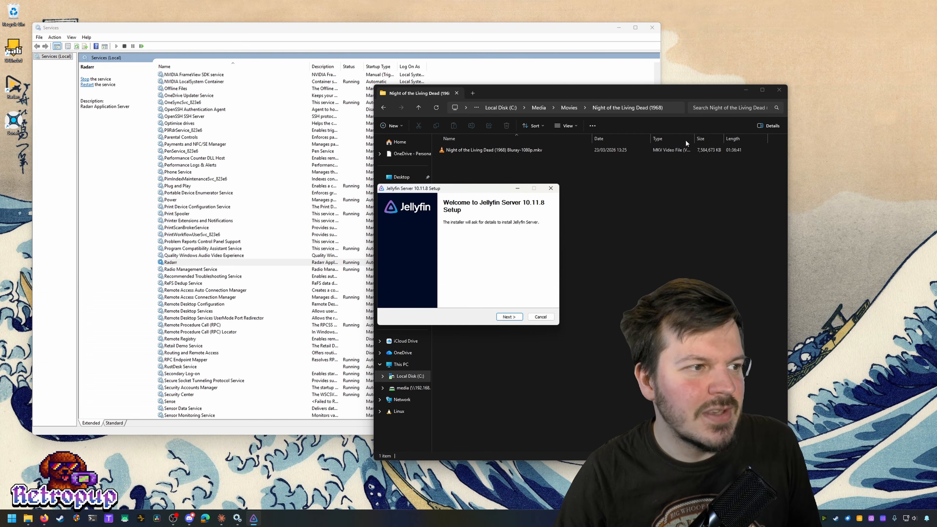
pyautogui.click(651, 27)
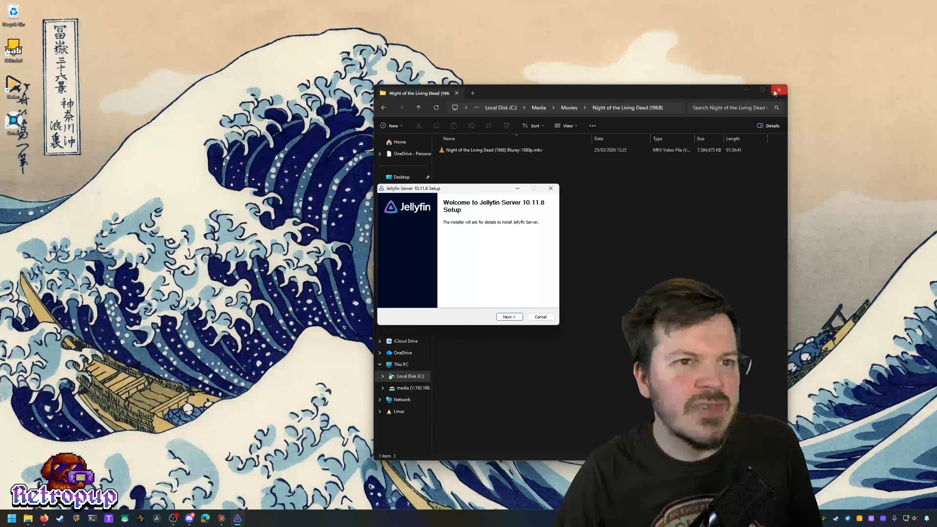
pyautogui.click(779, 90)
# Step: Install Jellyfin Server as a Basic Install with the default install and data folders
pyautogui.click(509, 317)
pyautogui.click(509, 318)
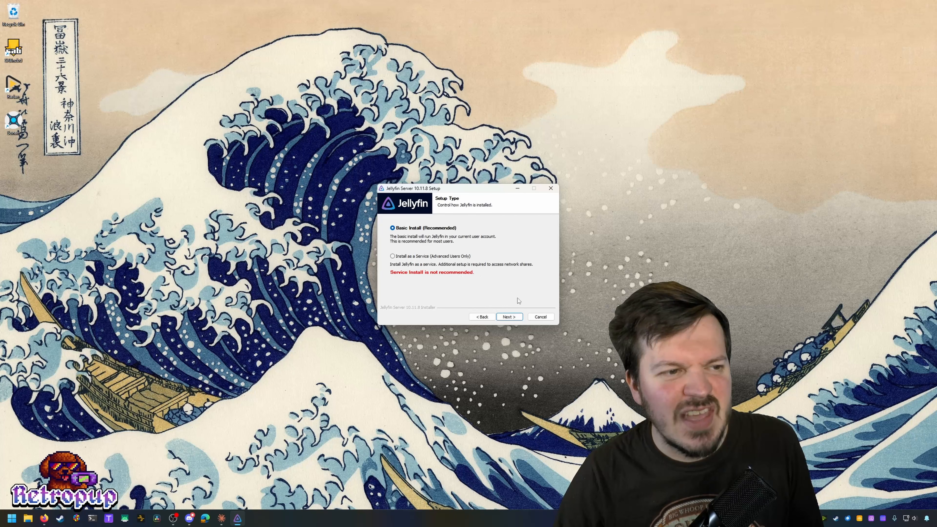
pyautogui.click(519, 318)
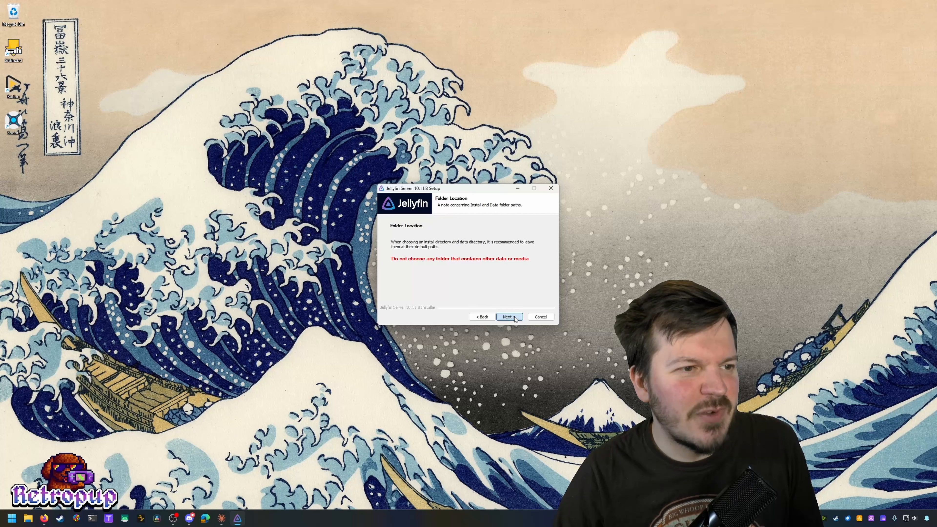
pyautogui.click(514, 316)
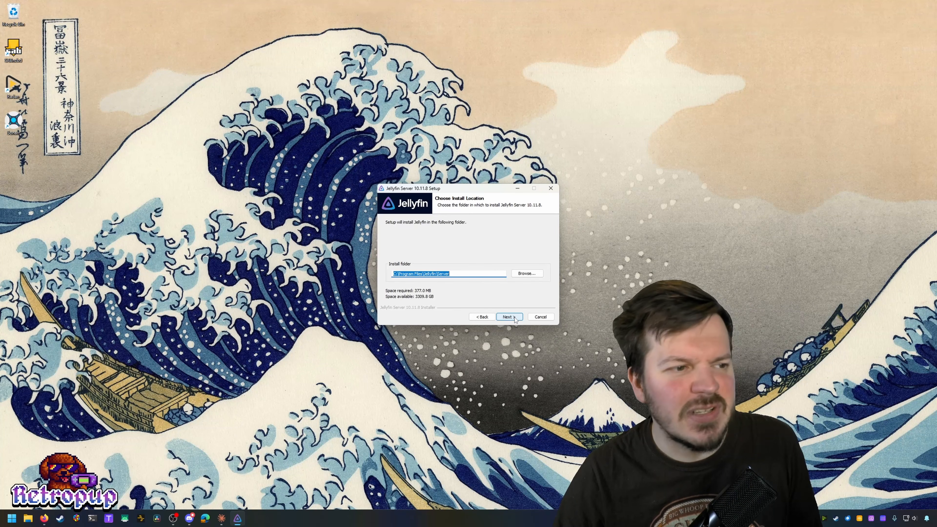
pyautogui.click(515, 317)
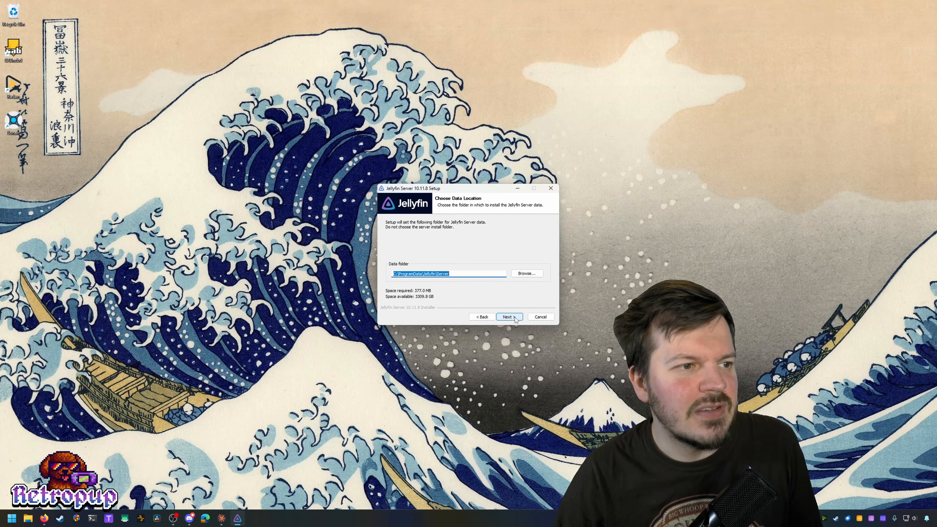
pyautogui.click(515, 318)
pyautogui.click(510, 317)
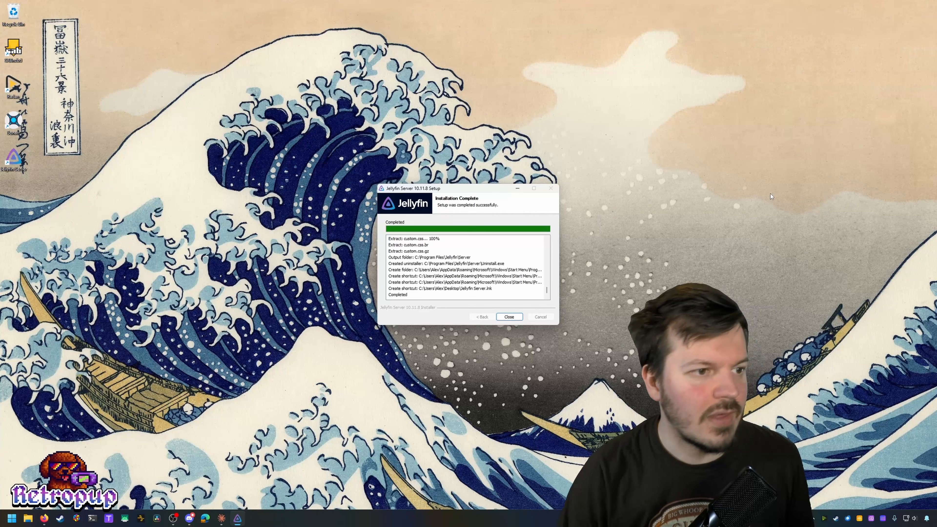
pyautogui.click(508, 317)
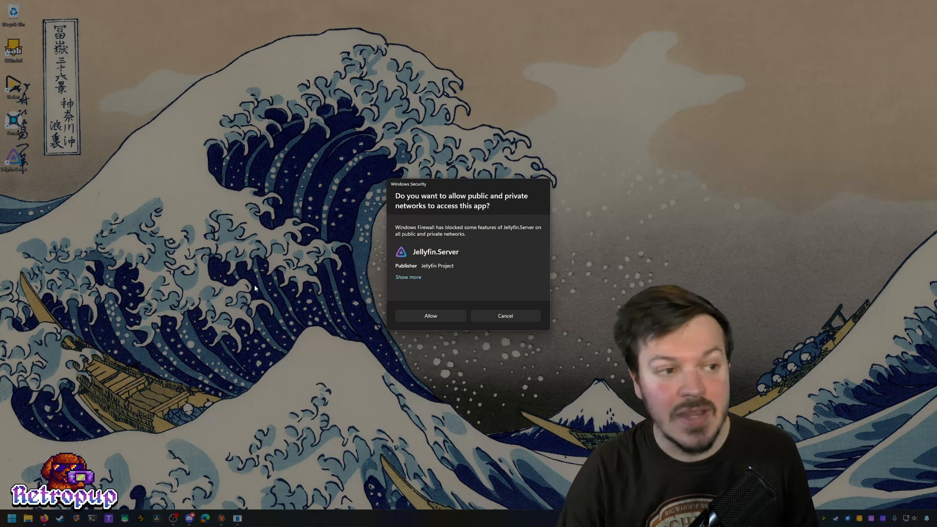
# Step: Allow Jellyfin.Server through the Windows firewall and close the NVIDIA Broadcast window
pyautogui.click(434, 315)
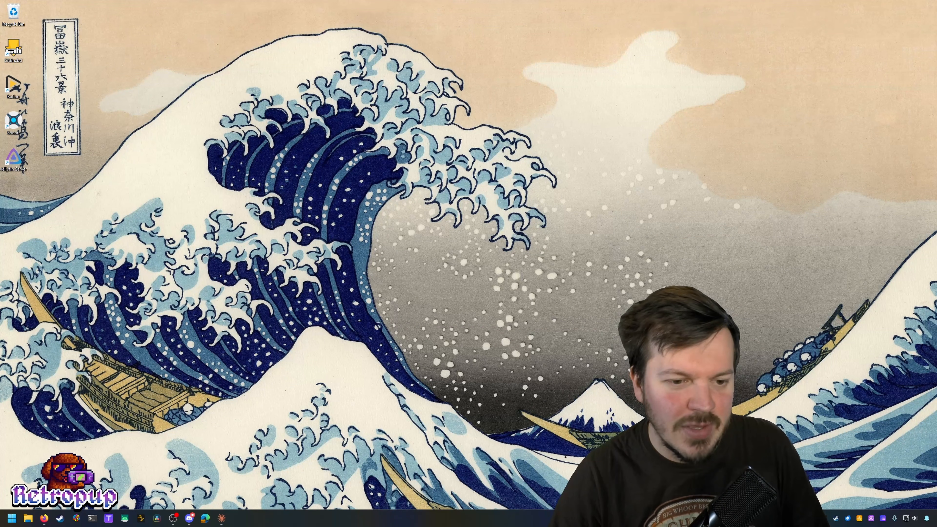
pyautogui.click(823, 519)
pyautogui.click(798, 481)
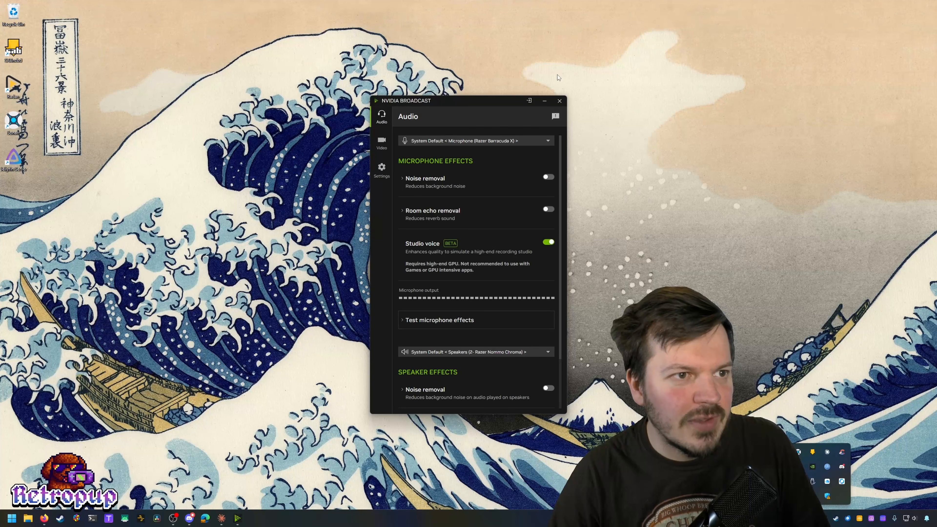
pyautogui.click(559, 100)
pyautogui.click(824, 518)
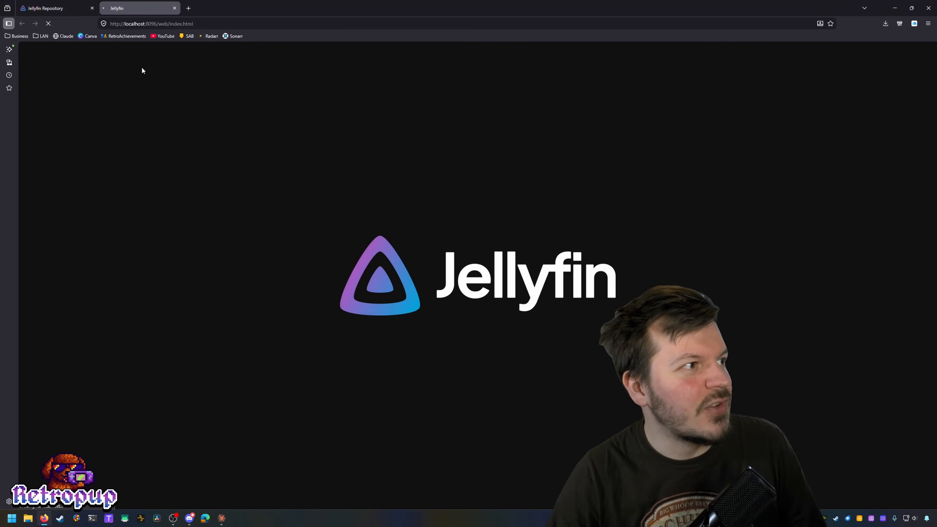
# Step: Close the repository tab and replace the Jellyfin server name with a new PC name
pyautogui.click(83, 7)
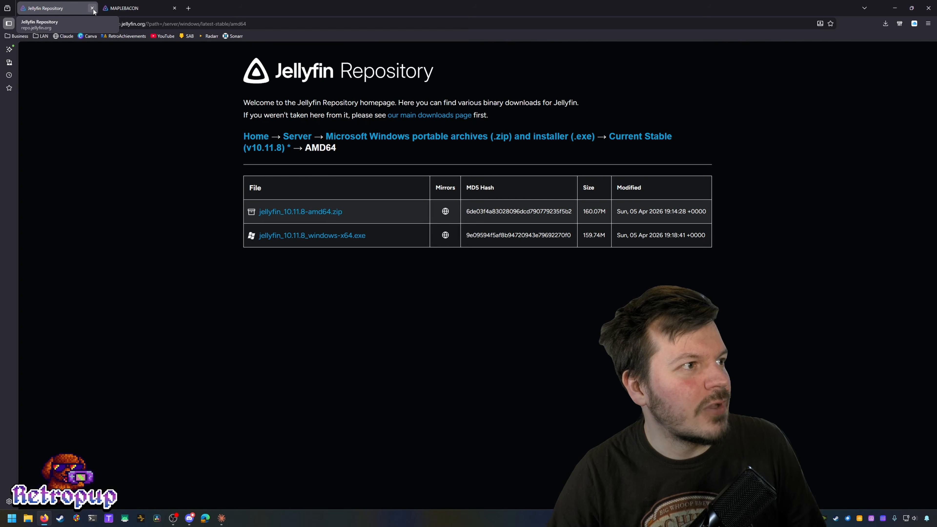
pyautogui.hotkey('ctrl', 'w')
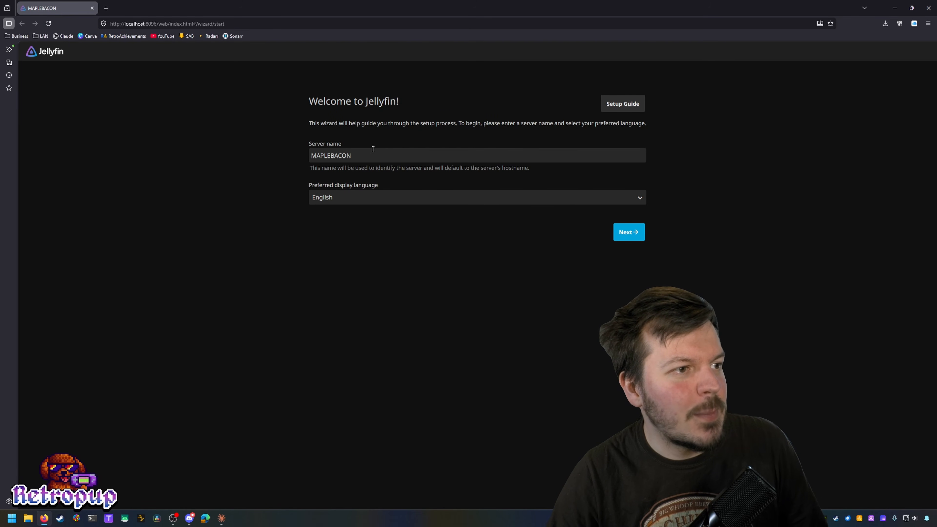
pyautogui.hotkey('ctrl', 'a')
pyautogui.write('Alex PC')
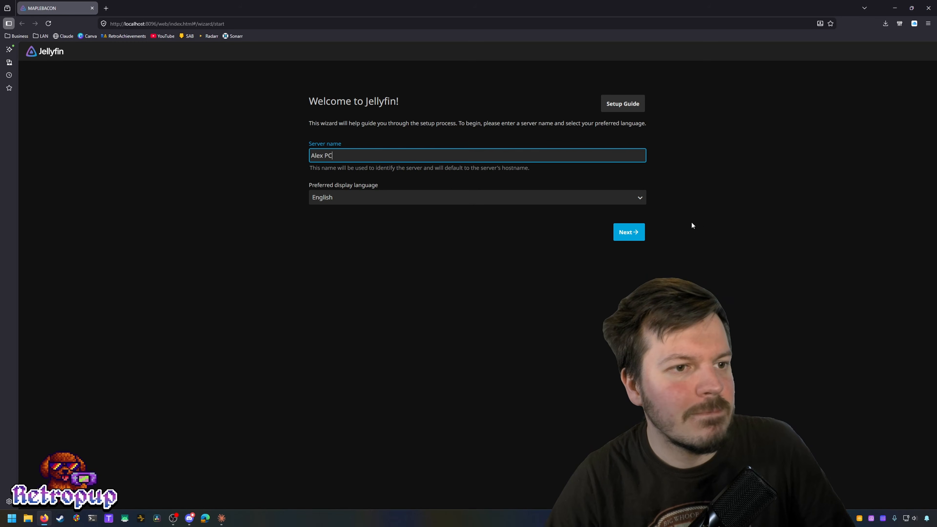
pyautogui.click(630, 236)
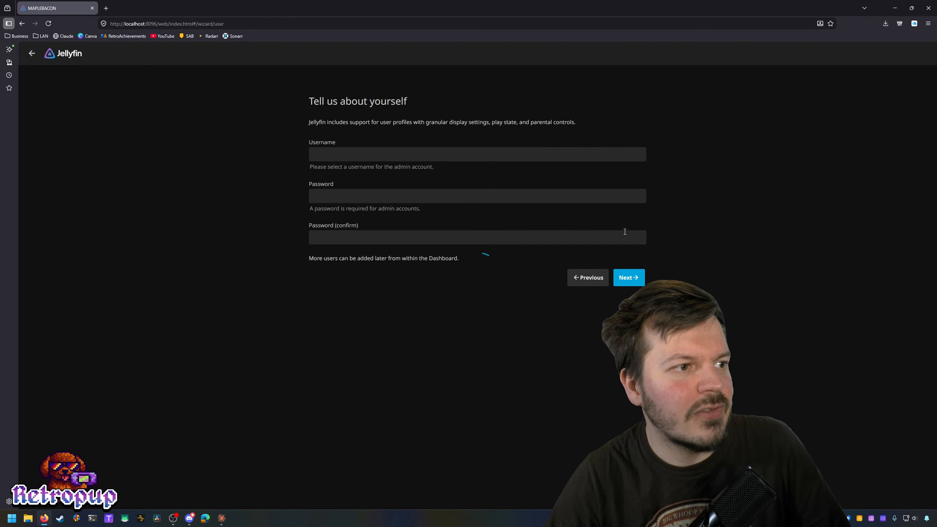
# Step: Set and confirm the admin password, decline browser saving, and start adding a media library
pyautogui.click(492, 196)
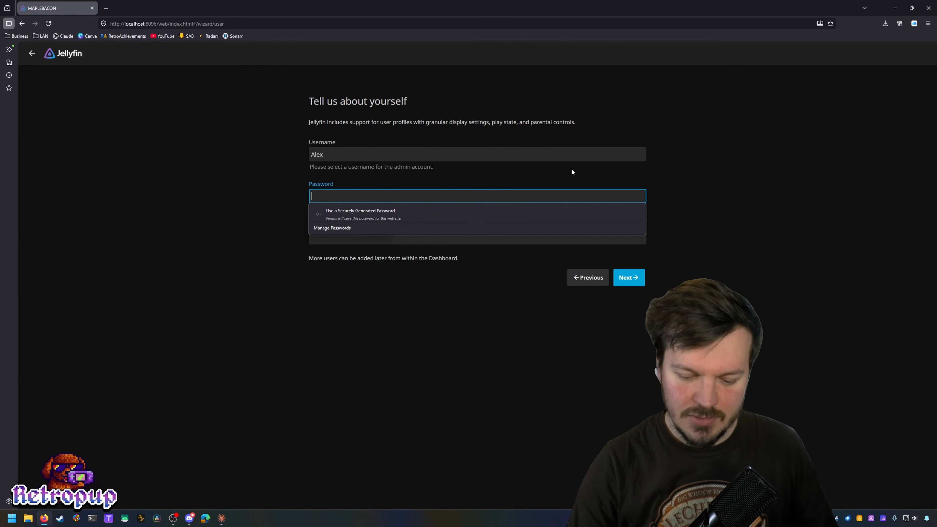
pyautogui.write('****')
pyautogui.press('Tab')
pyautogui.write('****')
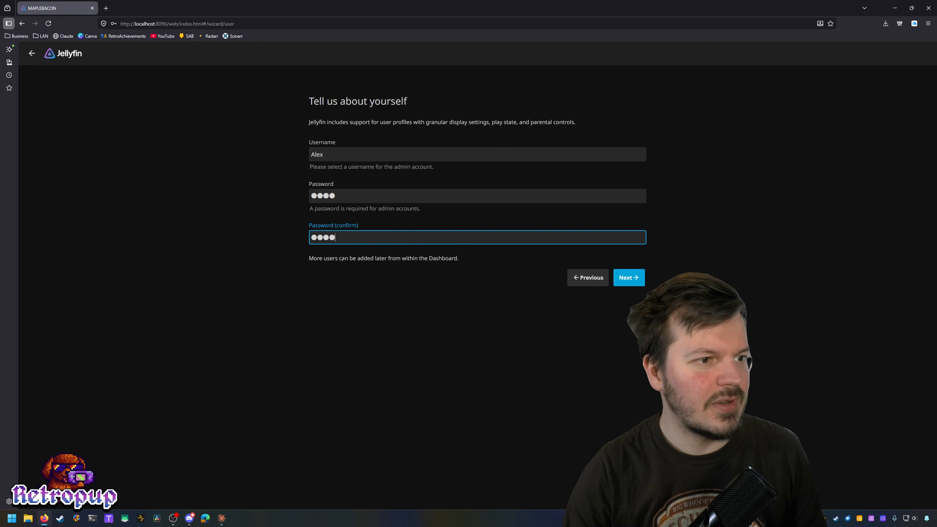
pyautogui.click(629, 277)
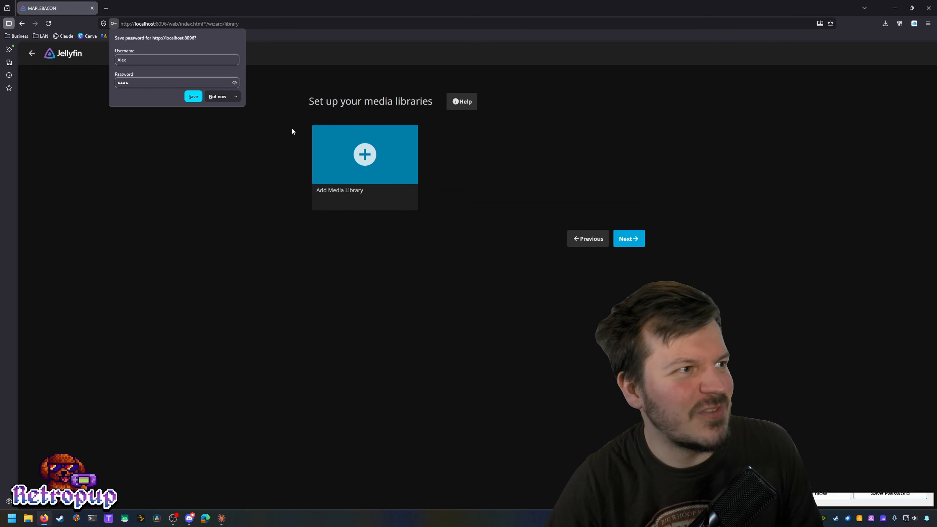
pyautogui.click(209, 92)
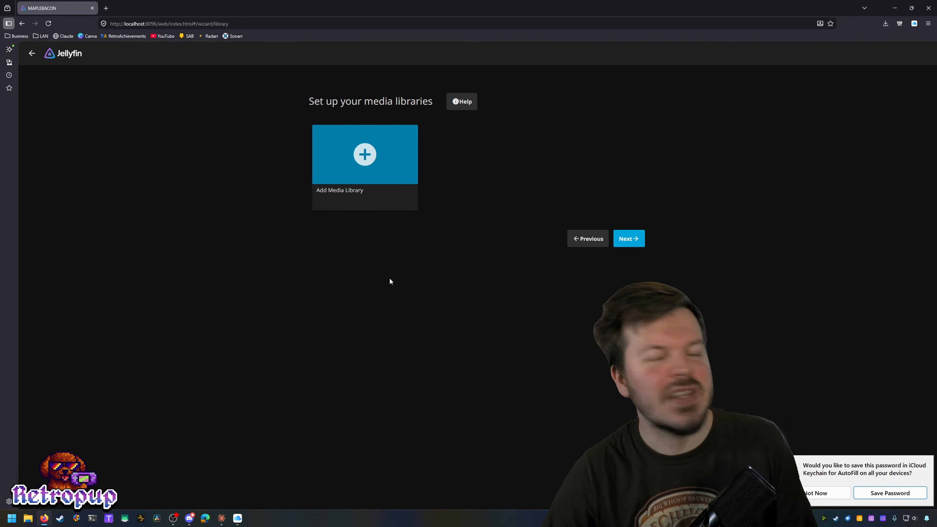
pyautogui.click(355, 158)
pyautogui.click(464, 144)
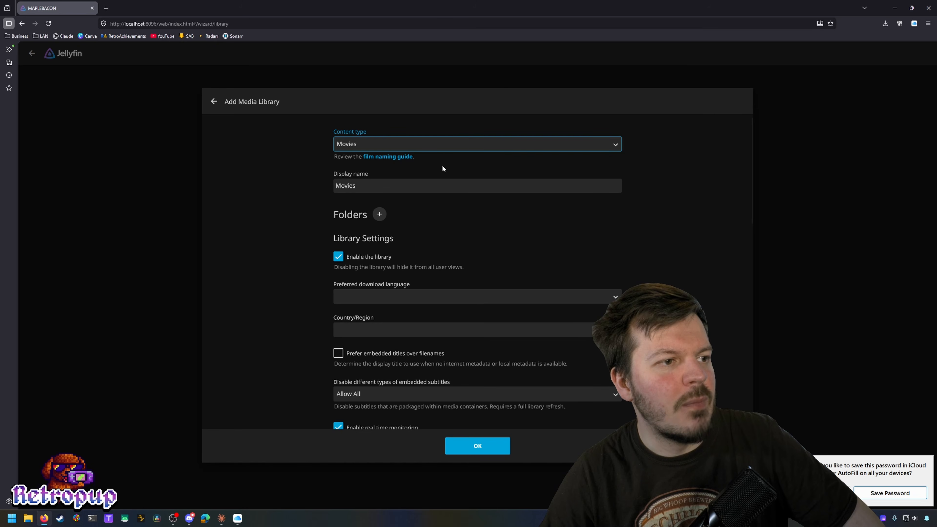
# Step: Make the library a Movies library with English metadata language and United Kingdom country
pyautogui.click(442, 169)
pyautogui.scroll(-1, 416, 186)
pyautogui.scroll(1, 451, 204)
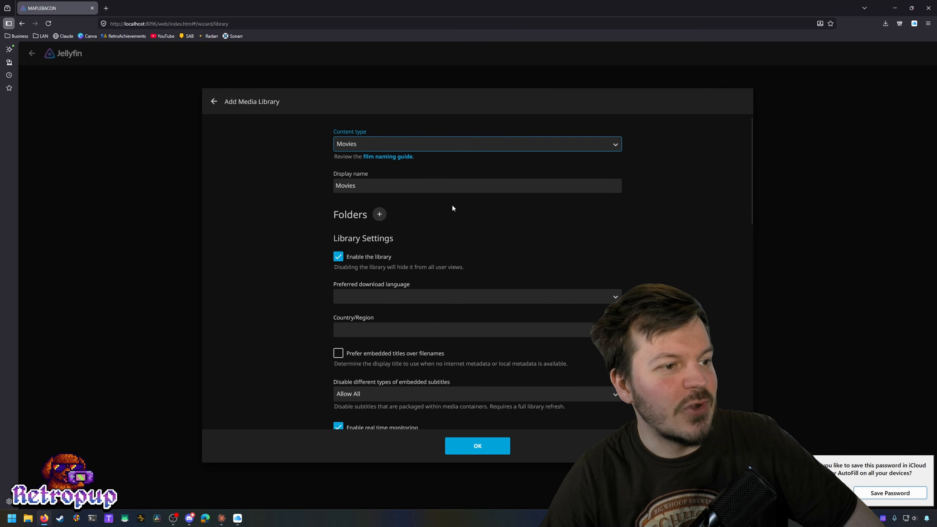
pyautogui.scroll(-1, 481, 222)
pyautogui.click(475, 252)
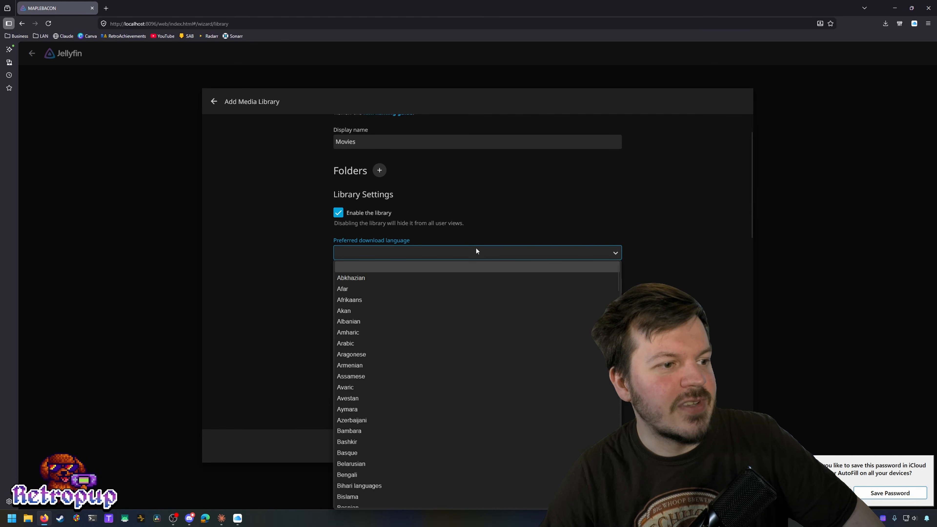
pyautogui.scroll(-10, 461, 365)
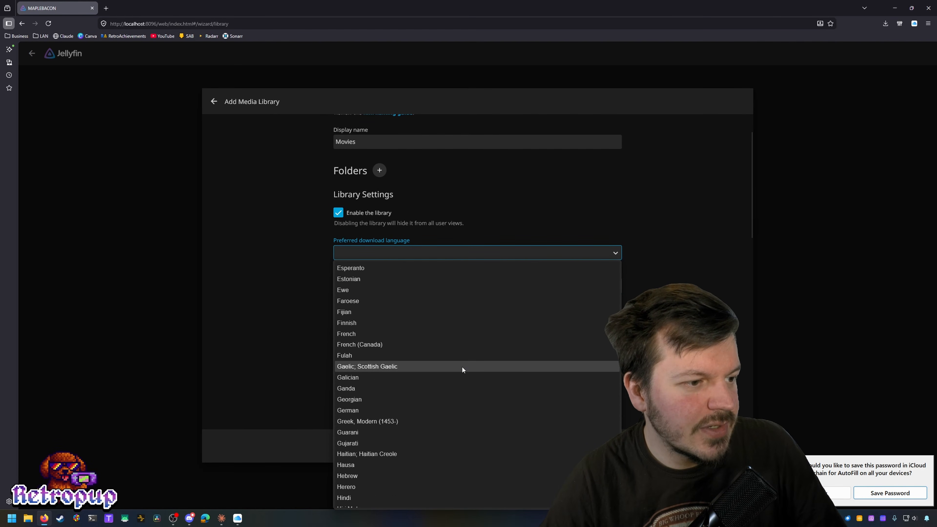
pyautogui.scroll(2, 462, 364)
pyautogui.click(406, 323)
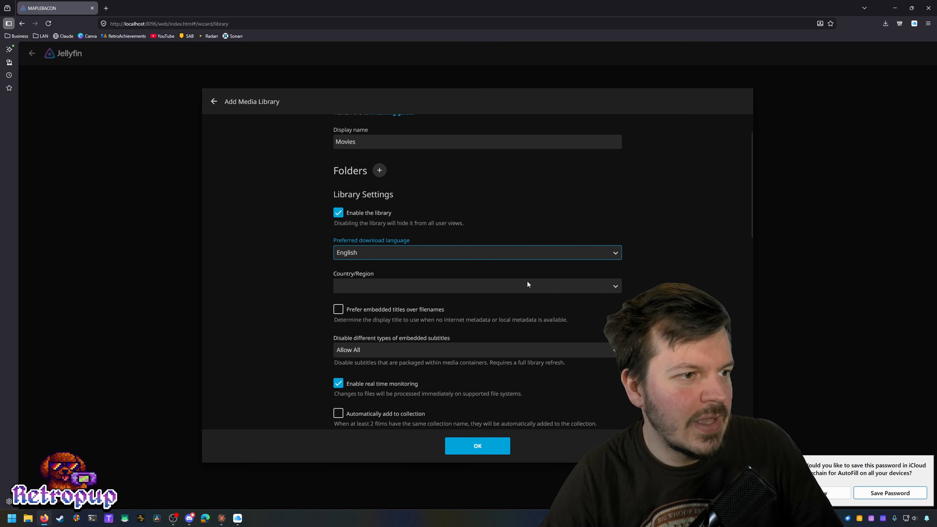
pyautogui.click(529, 284)
pyautogui.scroll(-20, 506, 217)
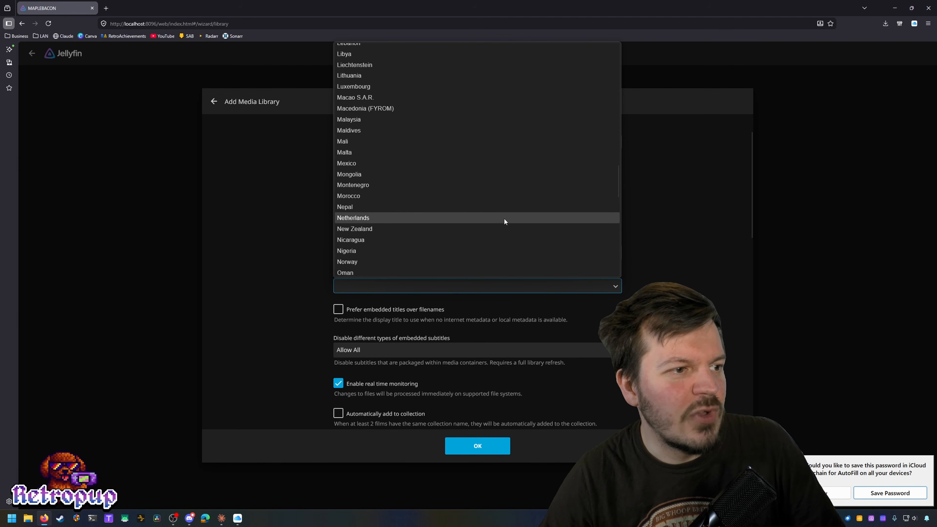
pyautogui.click(480, 205)
# Step: Keep embedded subtitles set to Allow All
pyautogui.scroll(-4, 604, 270)
pyautogui.scroll(1, 736, 251)
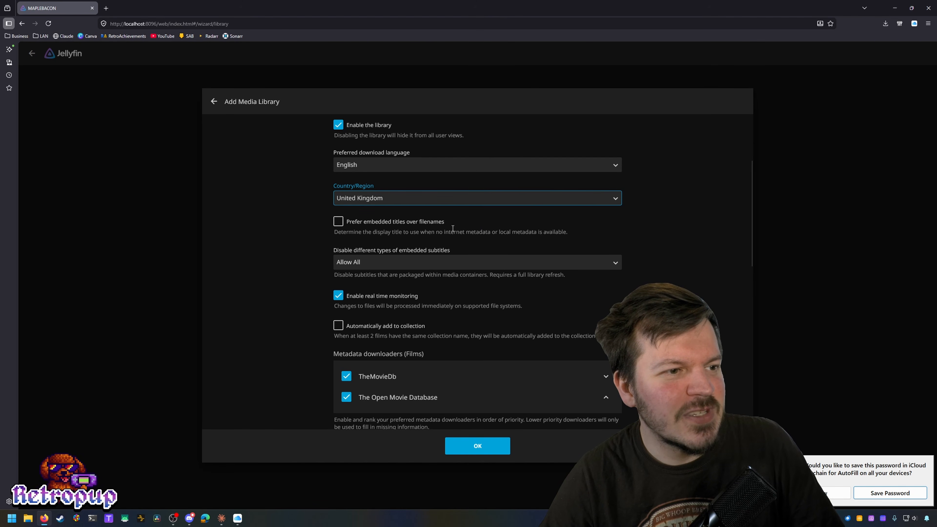
pyautogui.scroll(-1, 479, 231)
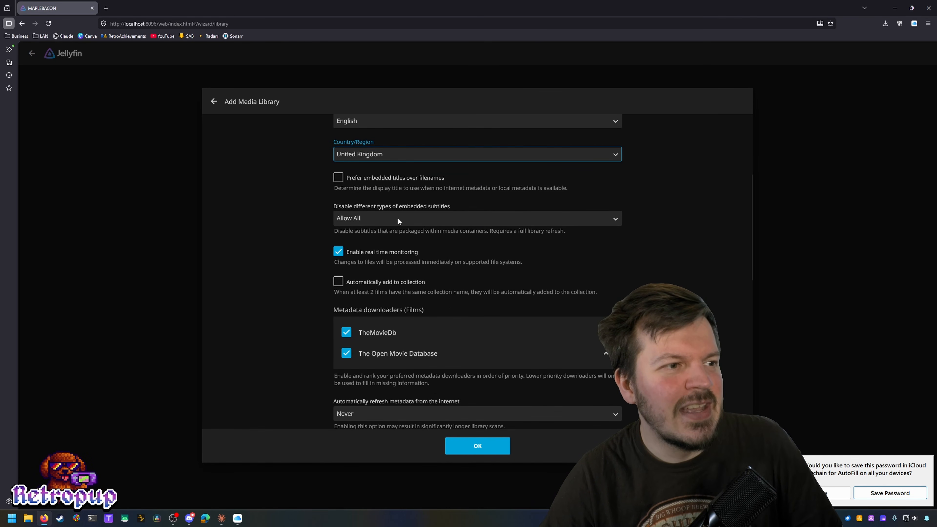
pyautogui.click(590, 218)
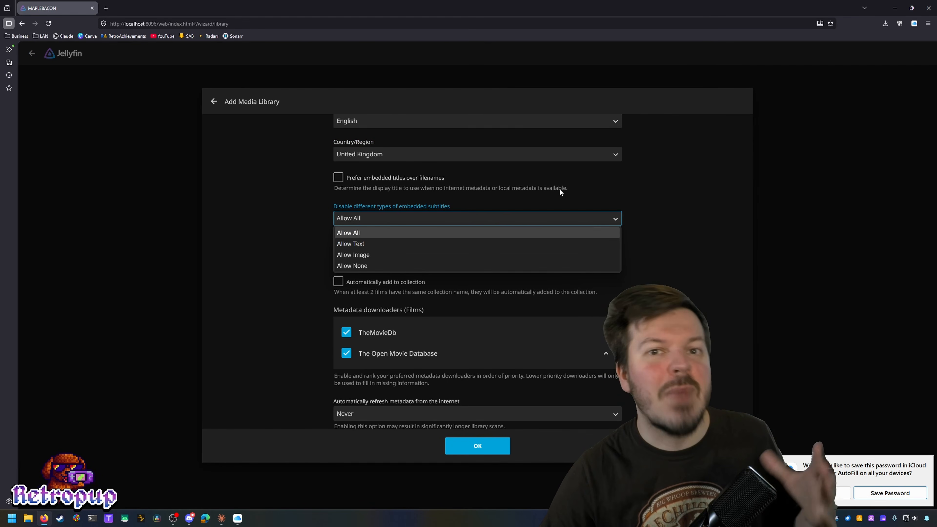
pyautogui.click(532, 220)
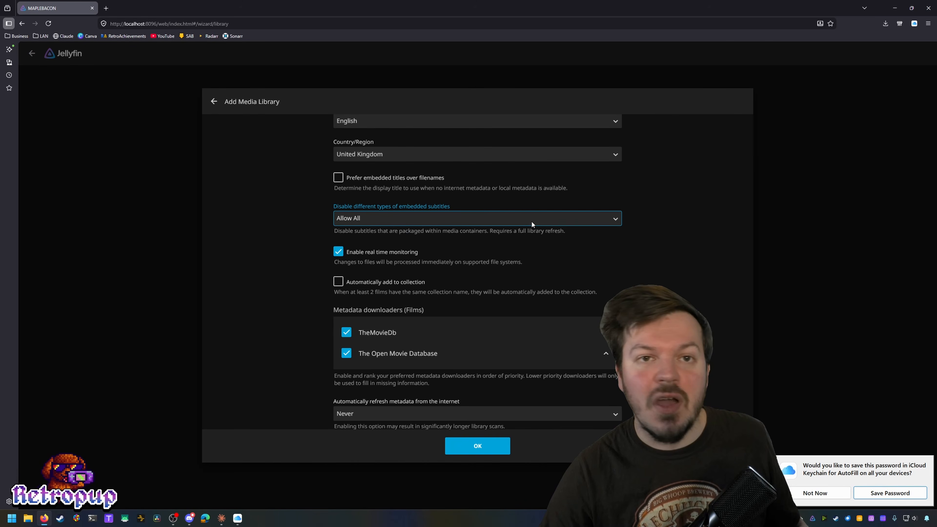
pyautogui.scroll(-2, 640, 257)
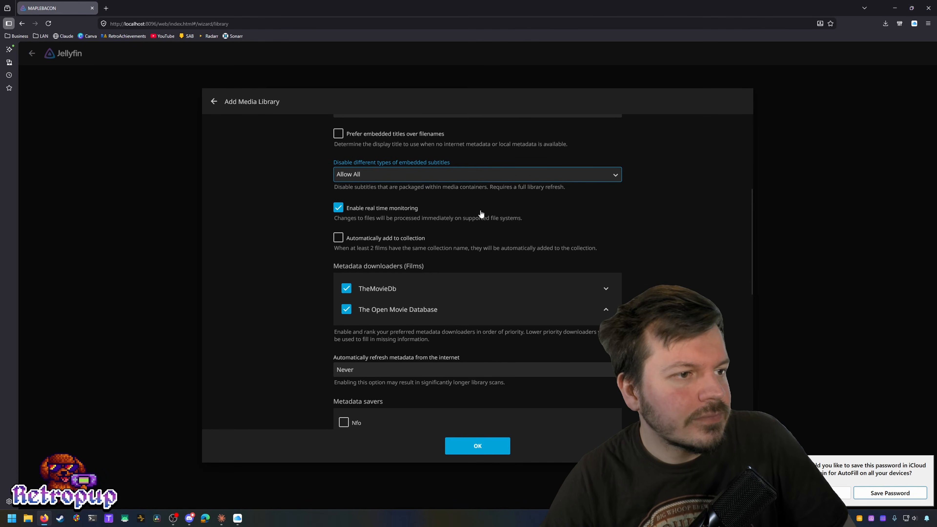
pyautogui.scroll(-1, 686, 247)
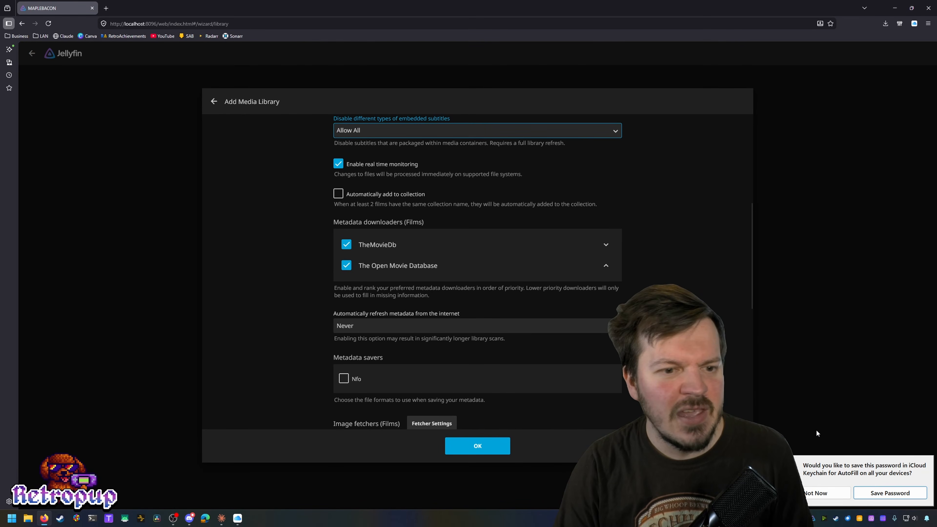
# Step: Enable automatic adding of films to collections and move TheMovieDb below The Open Movie Database
pyautogui.click(819, 491)
pyautogui.click(338, 193)
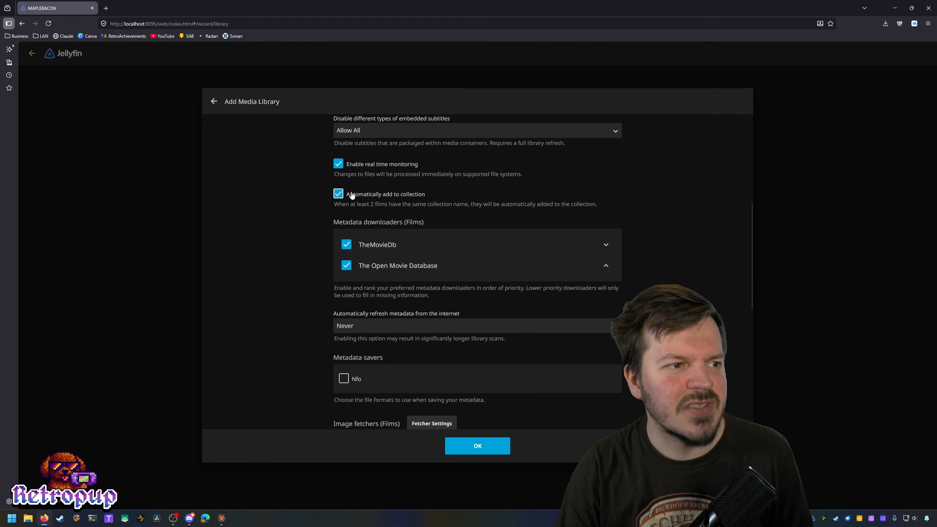
pyautogui.scroll(-1, 313, 245)
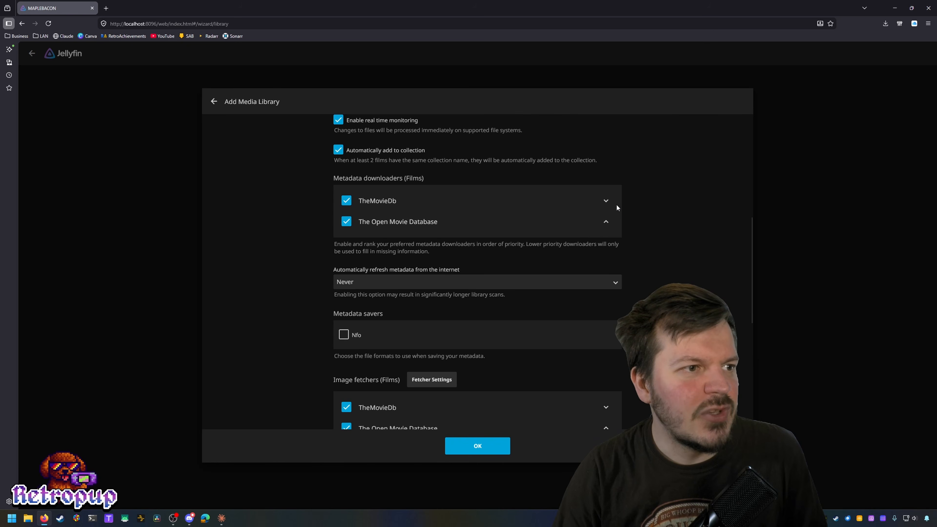
pyautogui.click(607, 200)
pyautogui.click(609, 201)
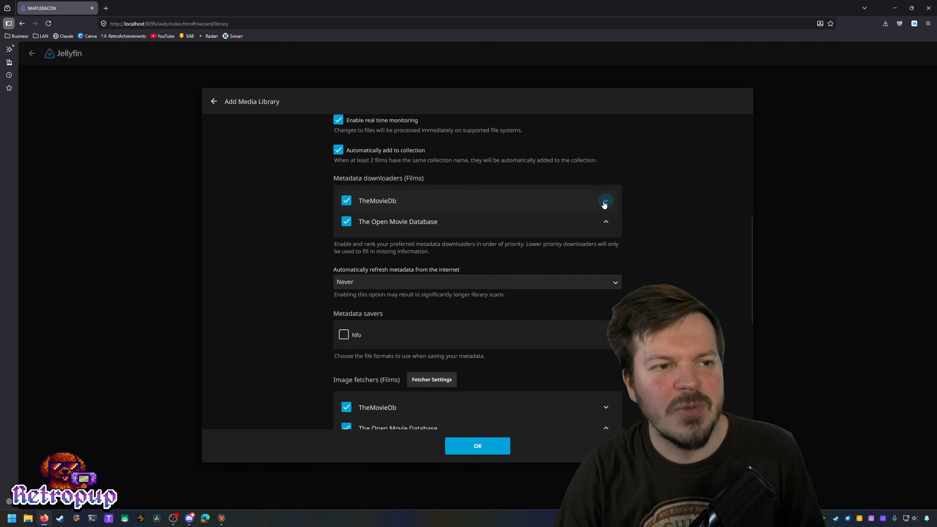
pyautogui.click(606, 201)
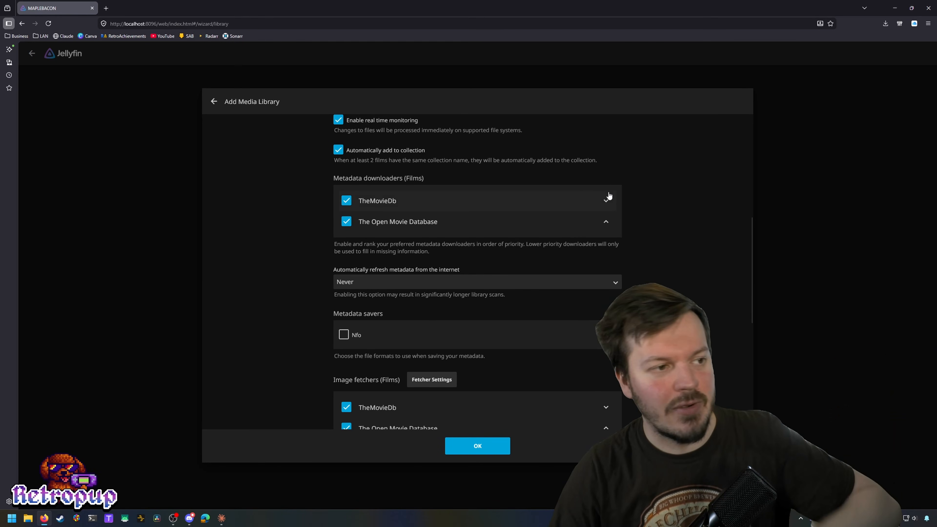
# Step: Set metadata refresh to every 30 days and review the Trickplay and Chapter Images options
pyautogui.scroll(-3, 314, 262)
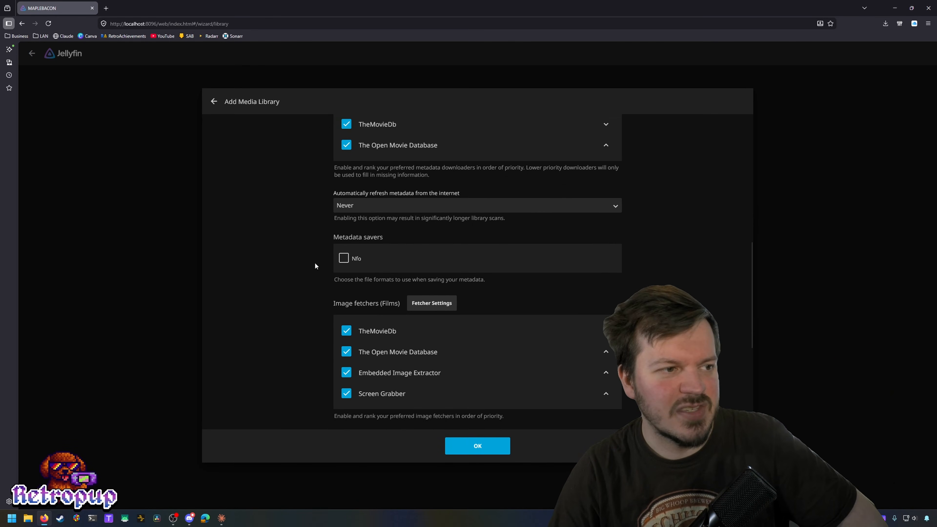
pyautogui.scroll(1, 314, 263)
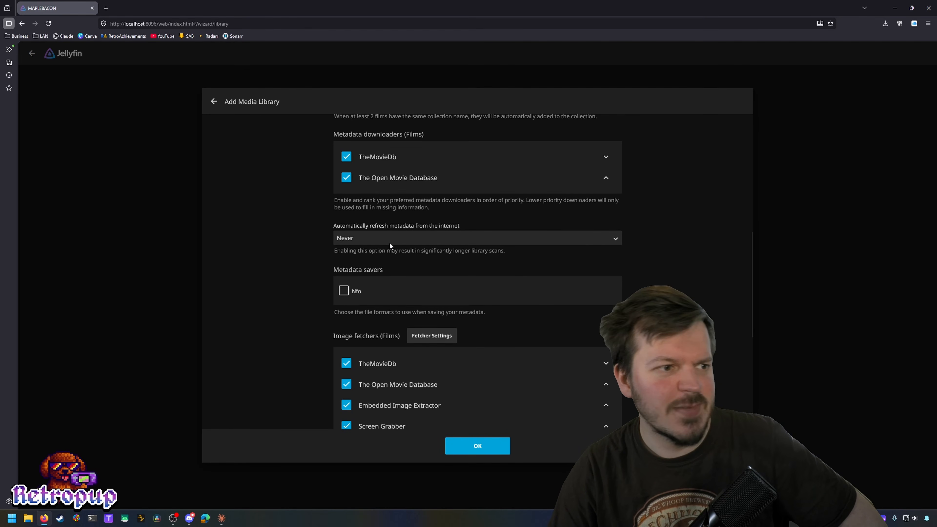
pyautogui.click(497, 240)
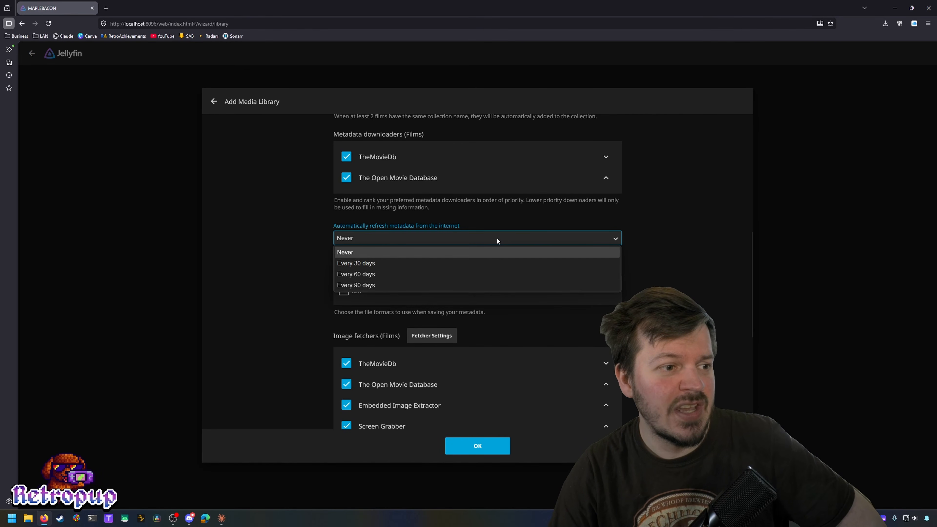
pyautogui.click(479, 261)
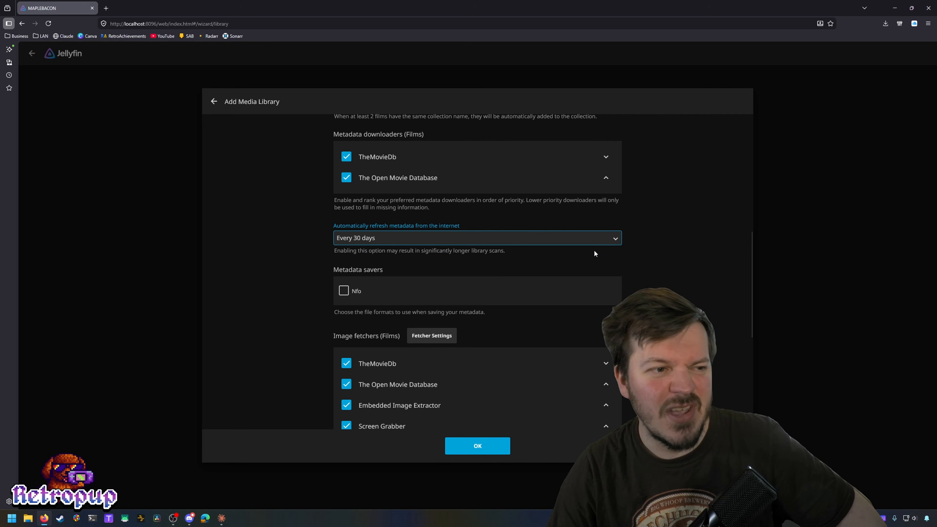
pyautogui.scroll(-2, 644, 257)
pyautogui.scroll(-2, 644, 258)
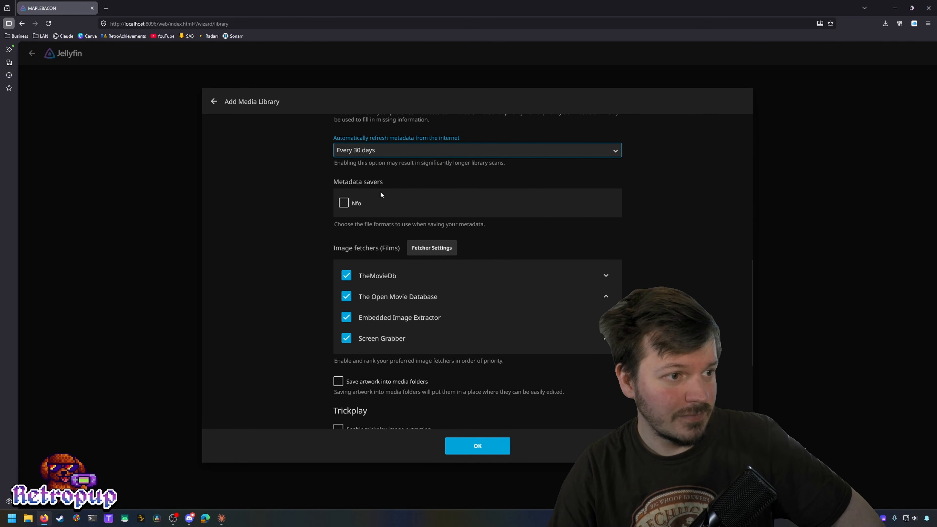
pyautogui.scroll(-2, 328, 205)
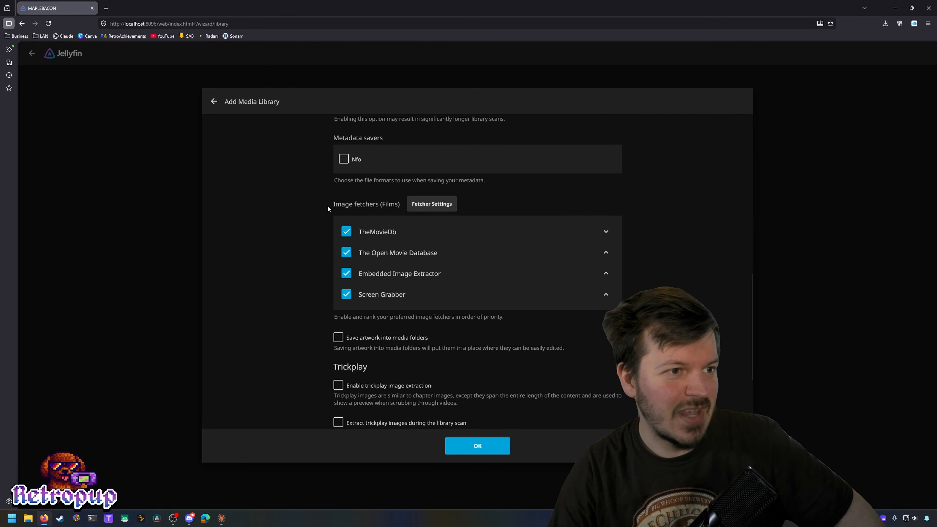
pyautogui.scroll(-2, 295, 203)
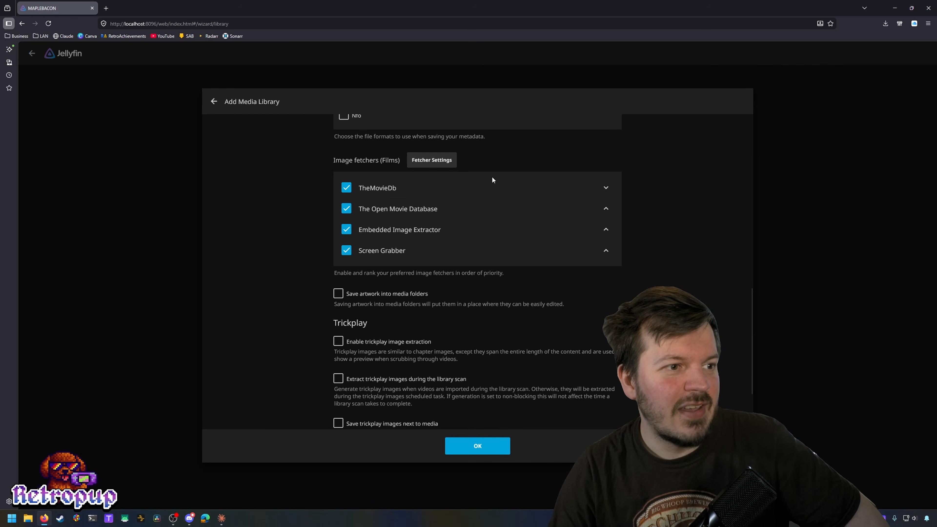
pyautogui.scroll(-4, 495, 182)
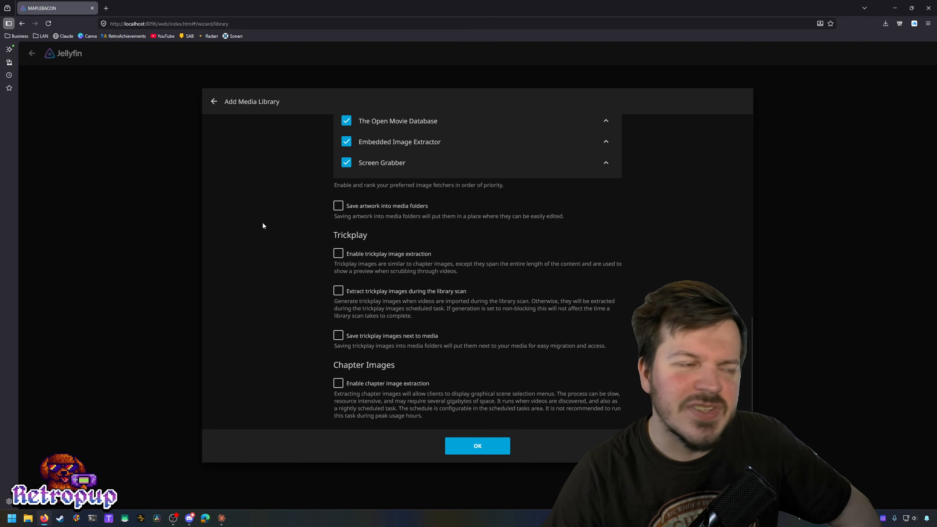
pyautogui.scroll(2, 273, 244)
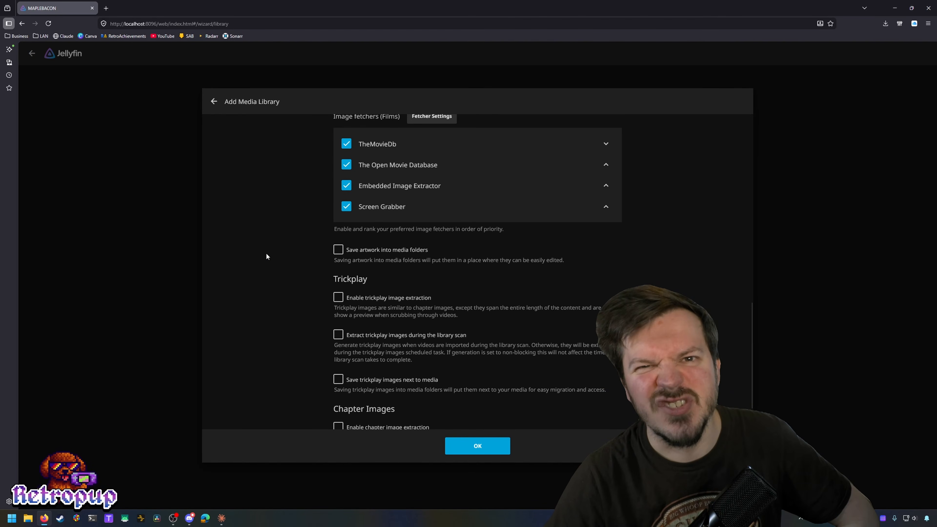
pyautogui.scroll(-2, 266, 254)
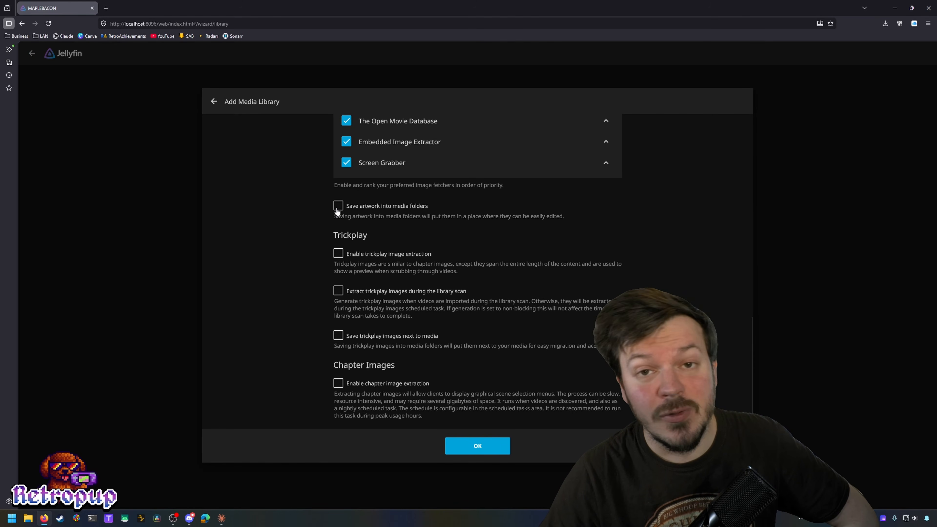
pyautogui.scroll(-2, 294, 254)
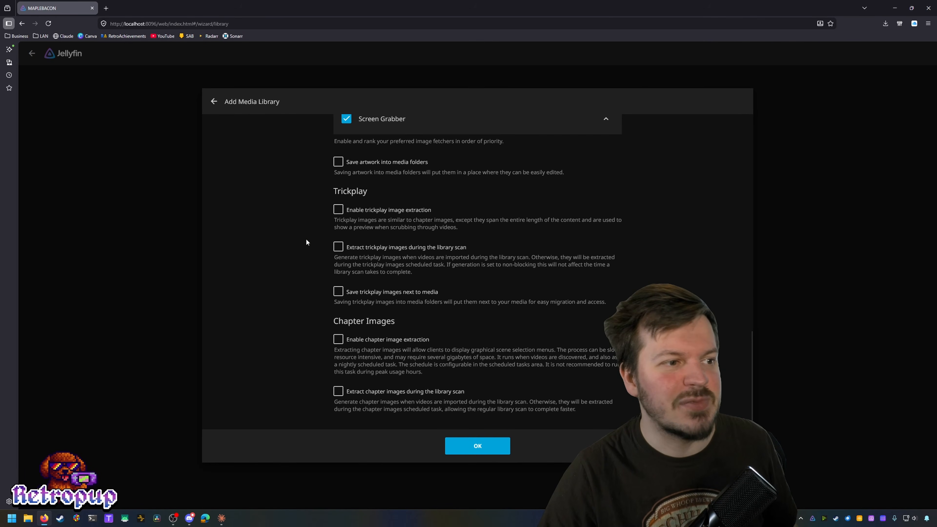
pyautogui.scroll(-2, 307, 242)
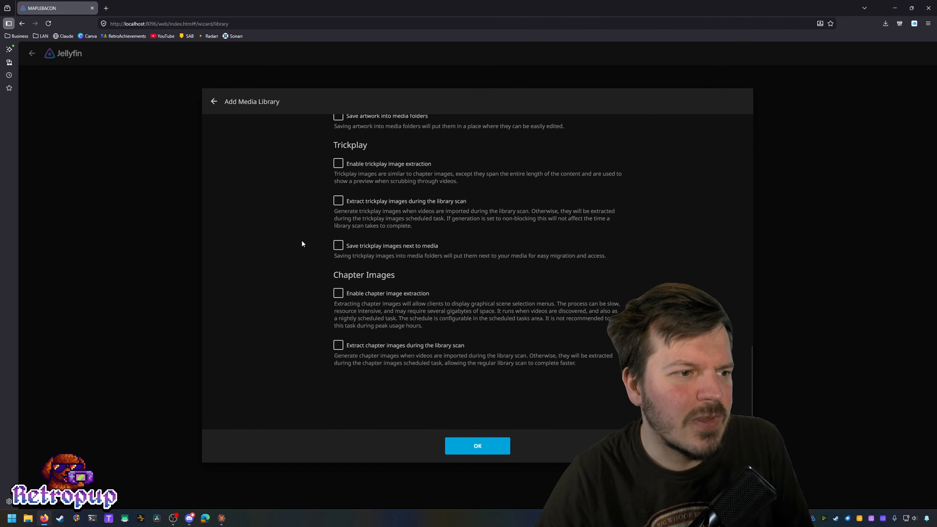
pyautogui.scroll(-1, 302, 243)
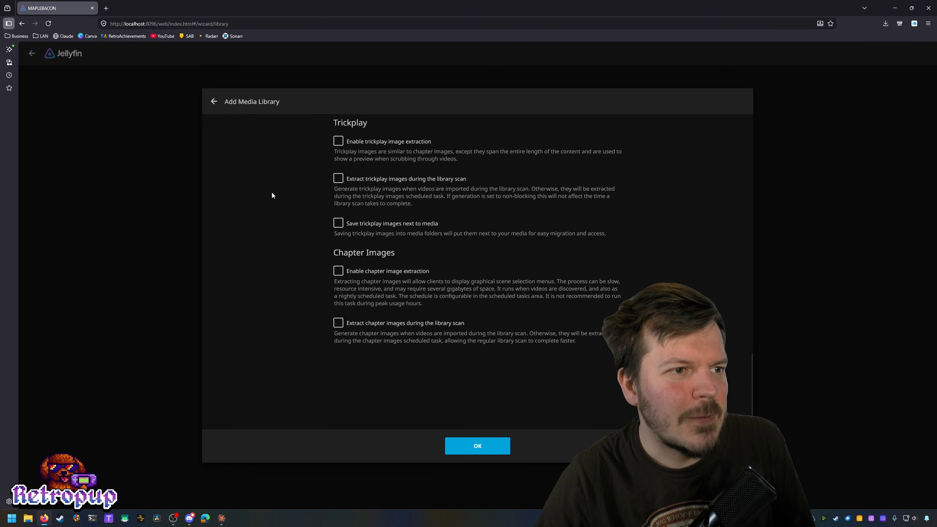
# Step: Attempt to save the Movies library and dismiss the missing-folder warning
pyautogui.click(461, 445)
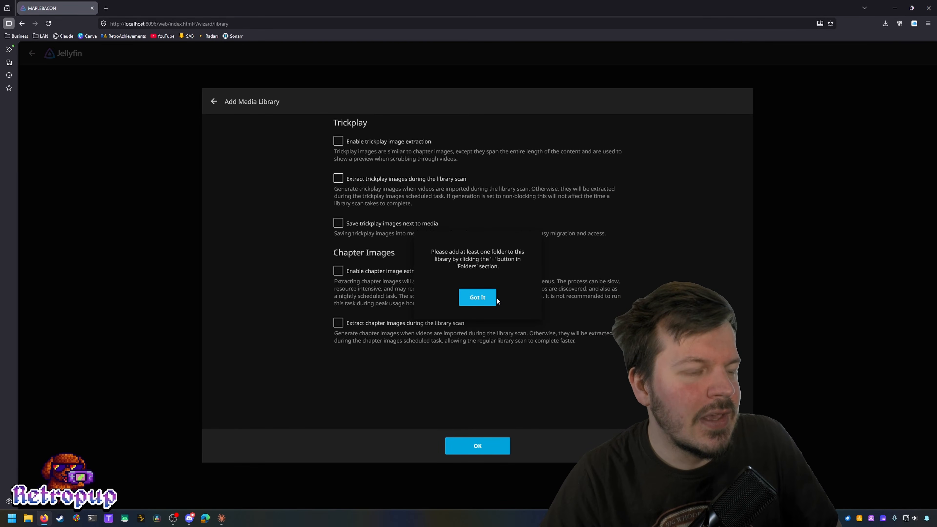
pyautogui.click(475, 297)
pyautogui.scroll(15, 530, 360)
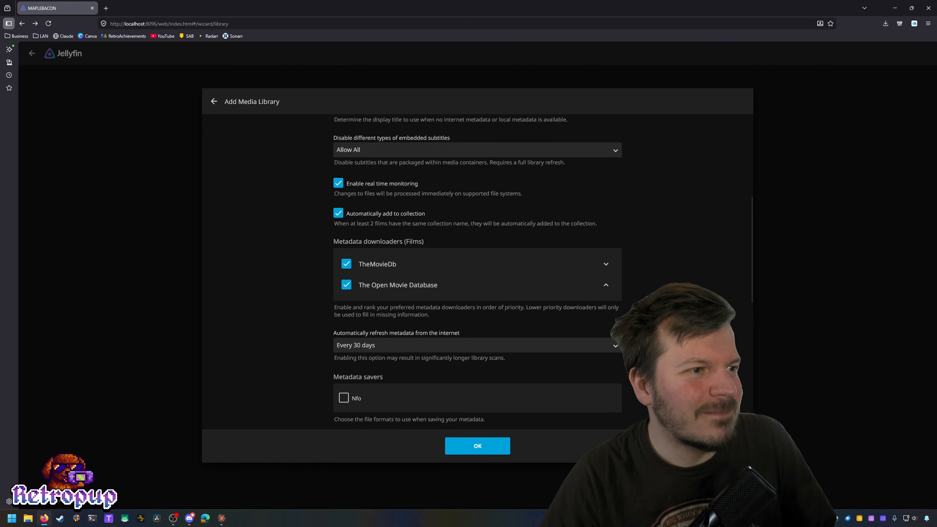
pyautogui.scroll(3, 727, 304)
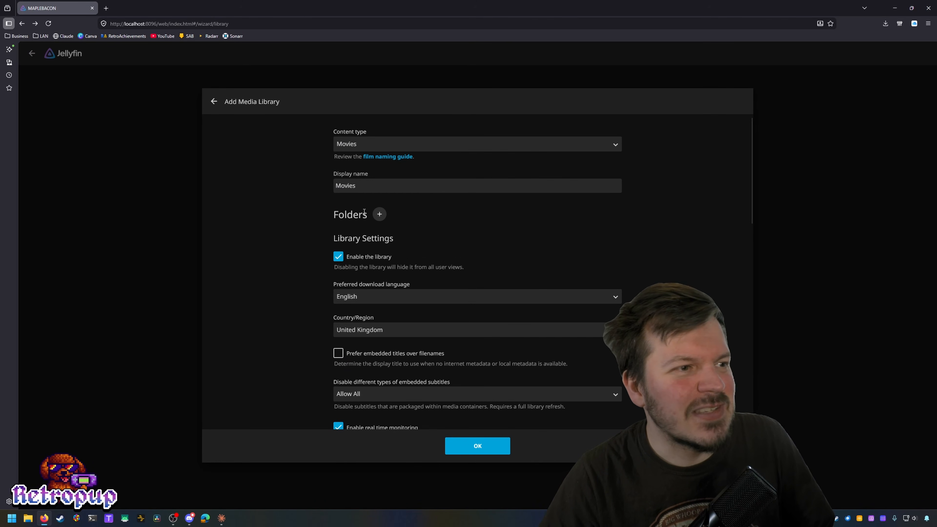
# Step: Add C:\Media\Movies as the library folder and save the Movies library
pyautogui.click(379, 216)
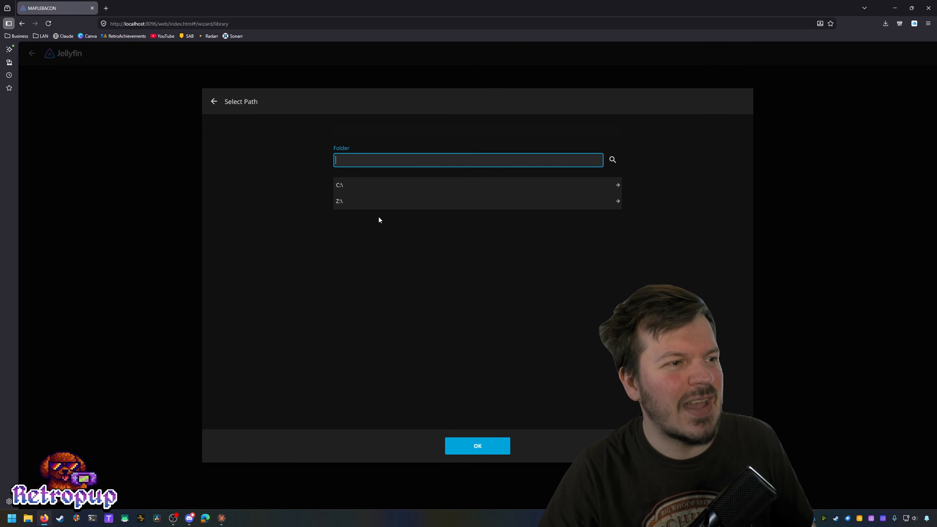
pyautogui.click(375, 188)
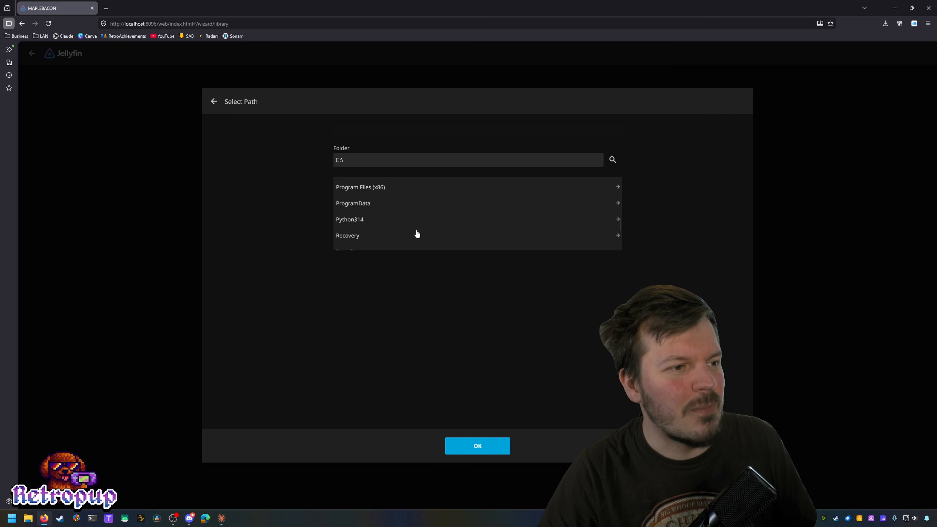
pyautogui.scroll(2, 417, 234)
pyautogui.click(380, 190)
pyautogui.click(388, 208)
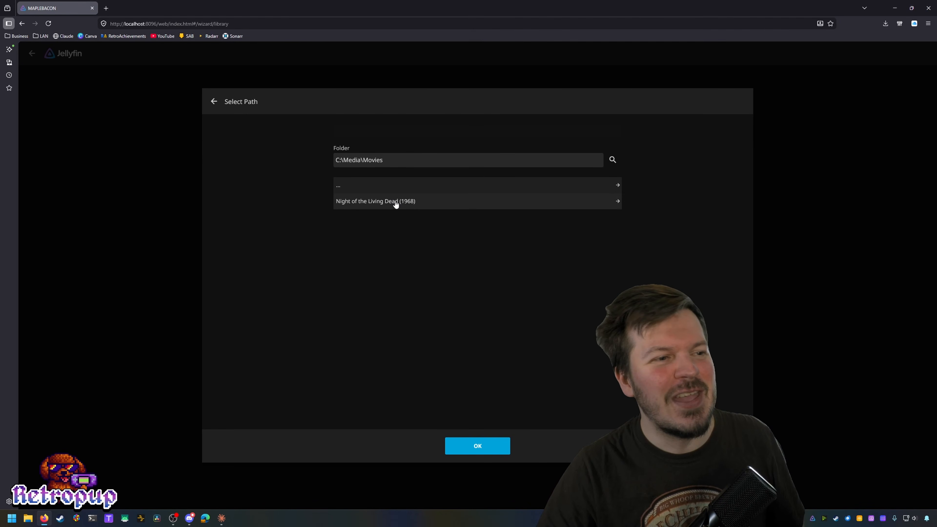
pyautogui.click(409, 203)
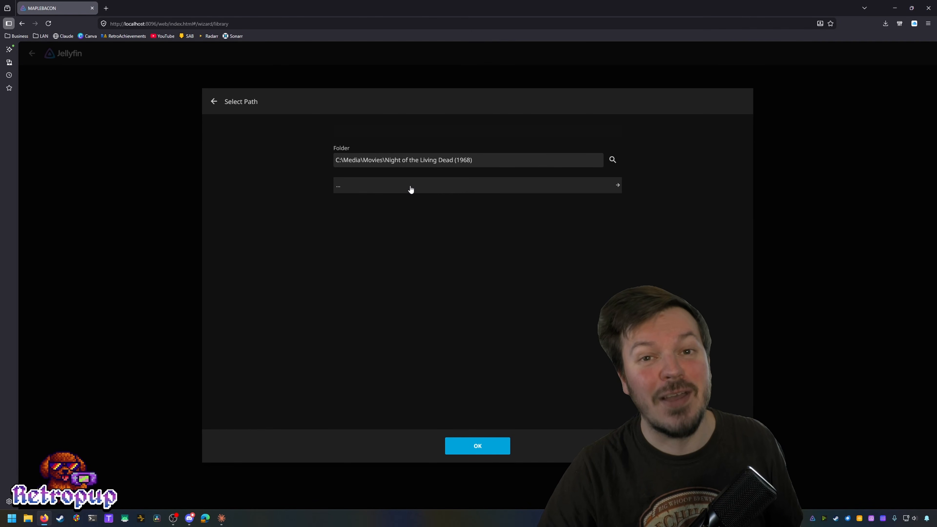
pyautogui.click(410, 189)
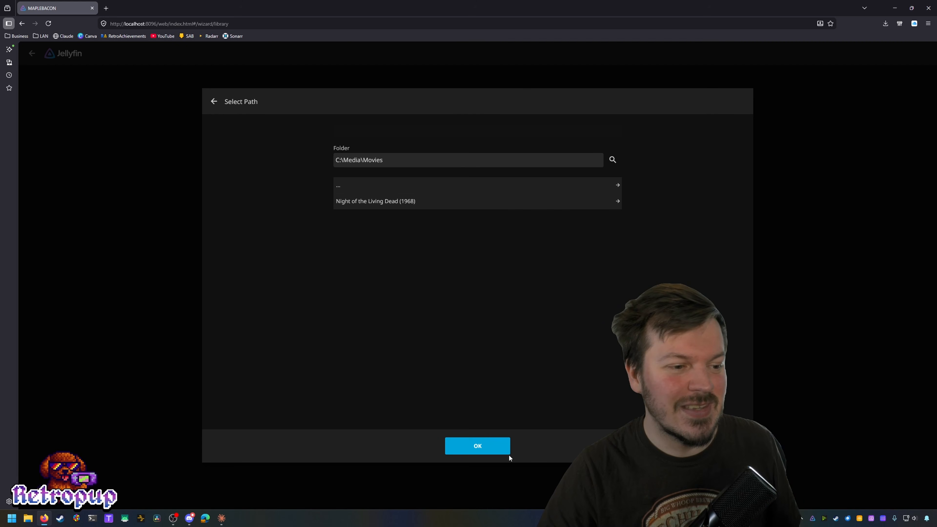
pyautogui.click(477, 447)
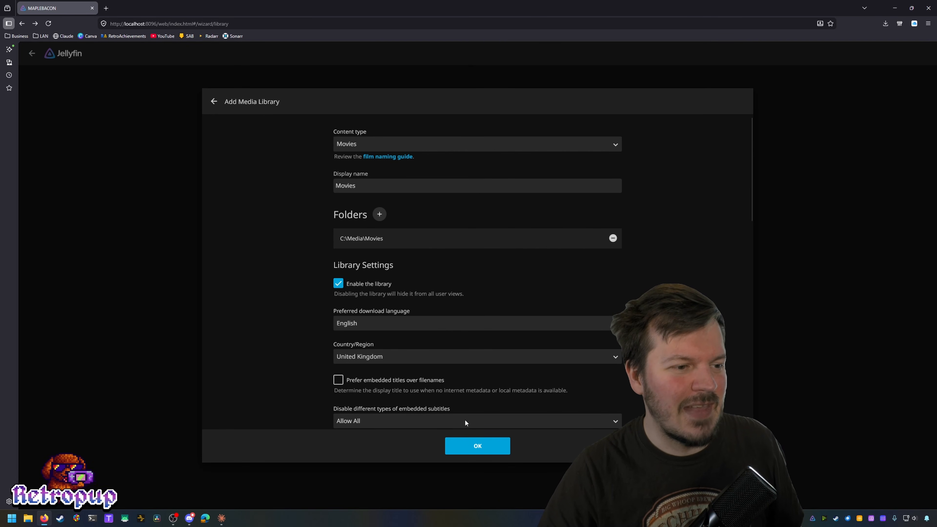
pyautogui.click(469, 446)
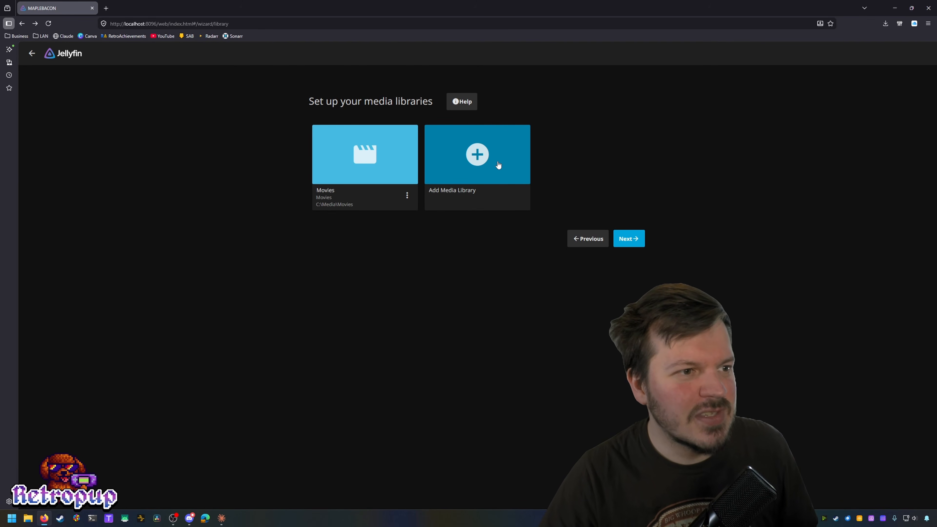
# Step: Start a new Shows library named 'TV Shows'
pyautogui.click(483, 155)
pyautogui.click(459, 144)
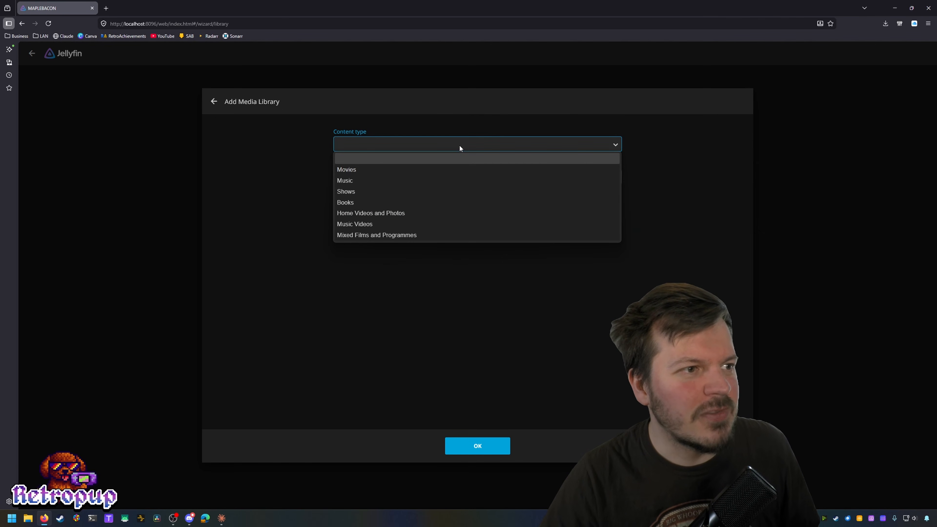
pyautogui.click(400, 192)
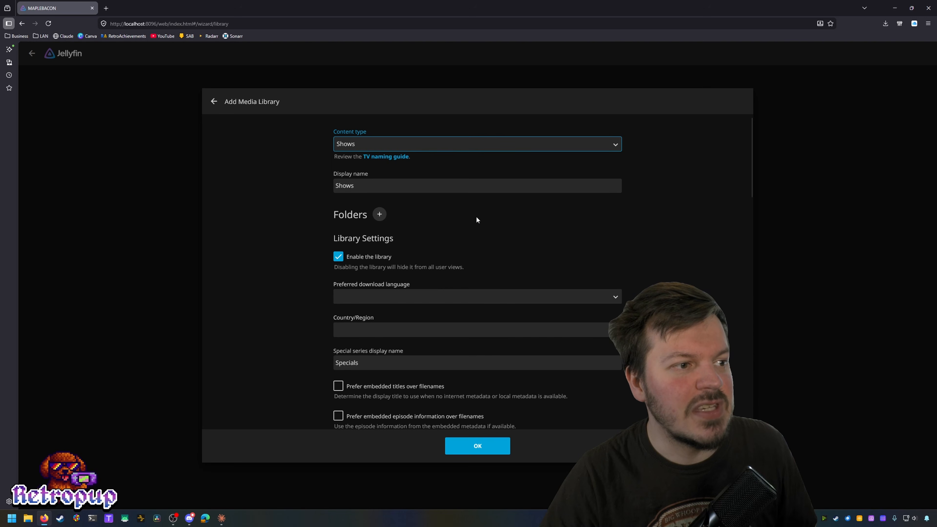
pyautogui.doubleClick(370, 188)
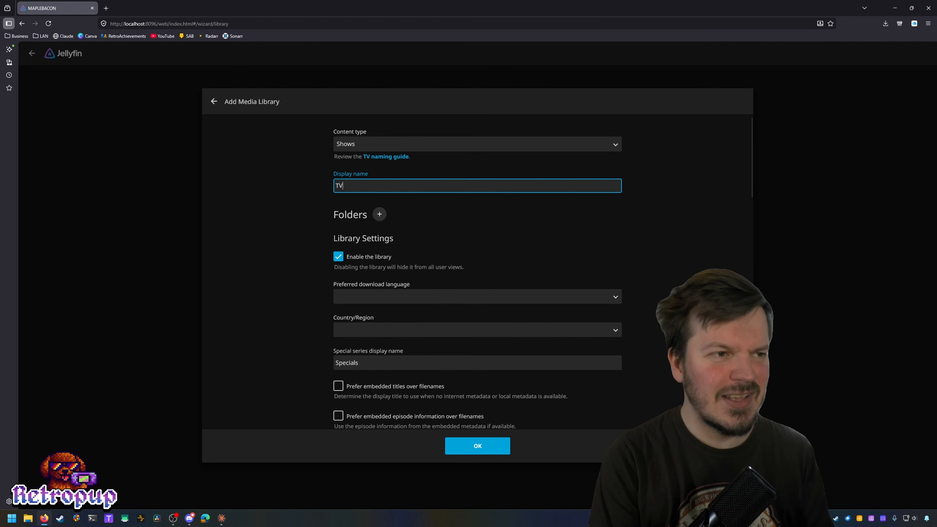
pyautogui.write('TV Shows')
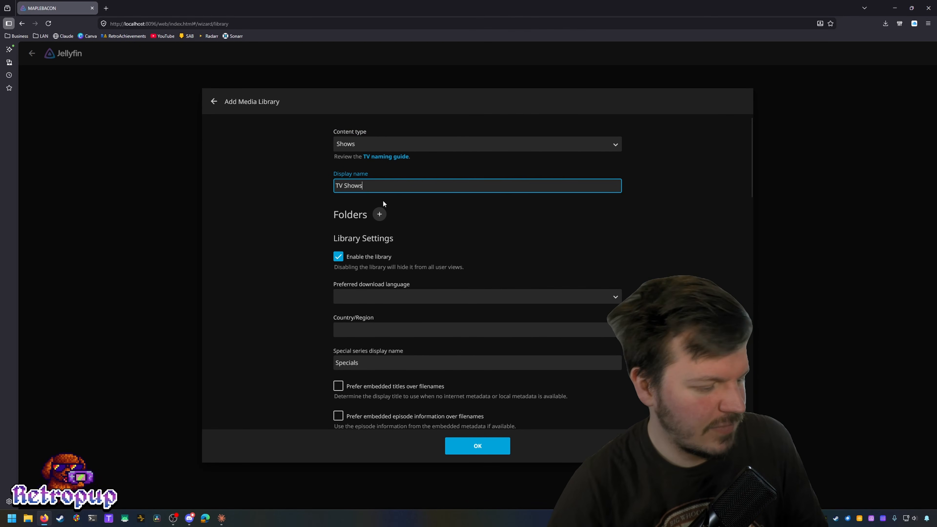
# Step: Add C:\Media\TV as the TV Shows library folder
pyautogui.click(379, 214)
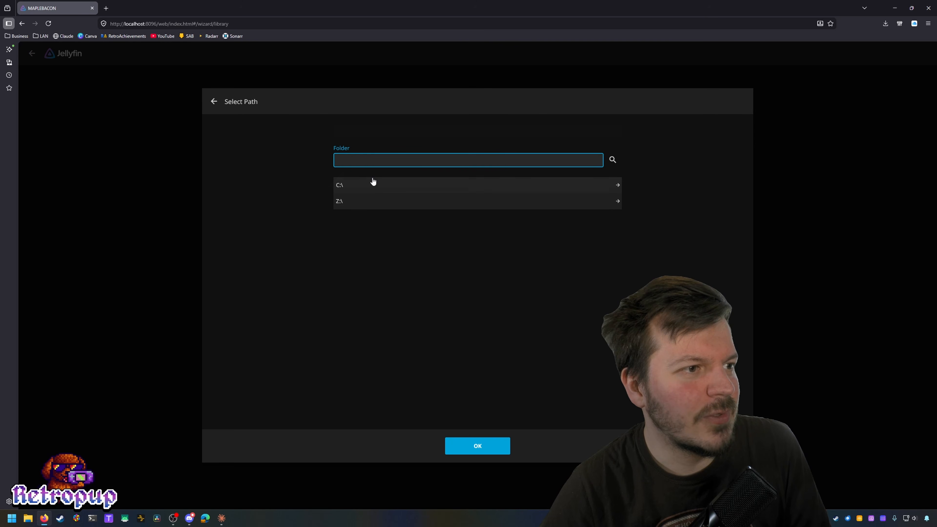
pyautogui.click(373, 184)
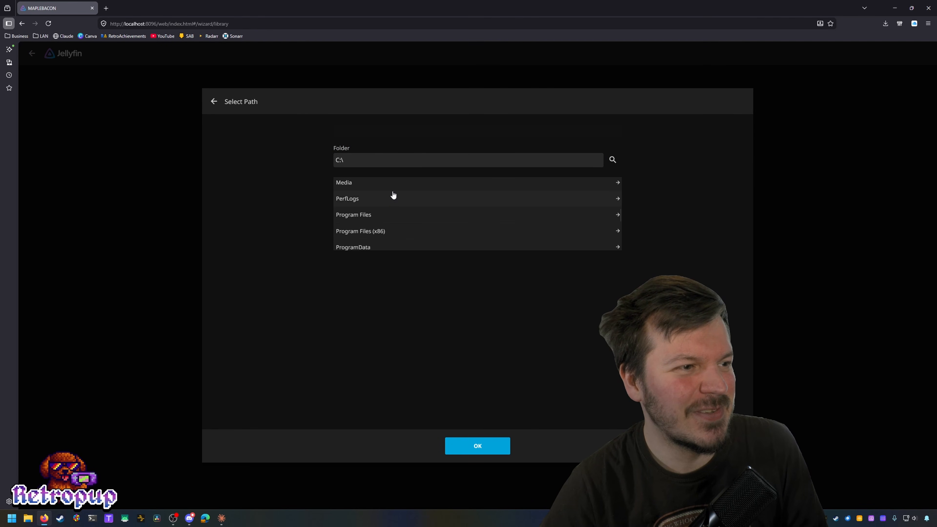
pyautogui.click(398, 190)
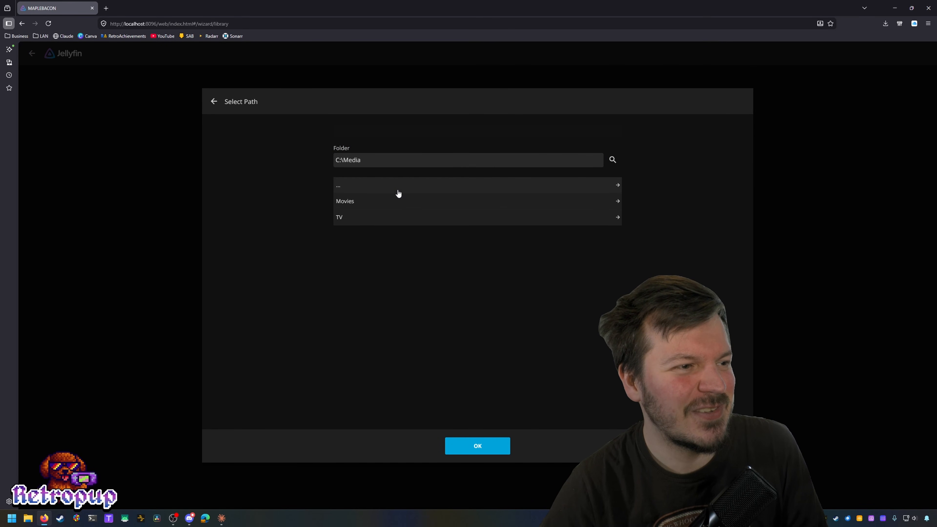
pyautogui.click(387, 221)
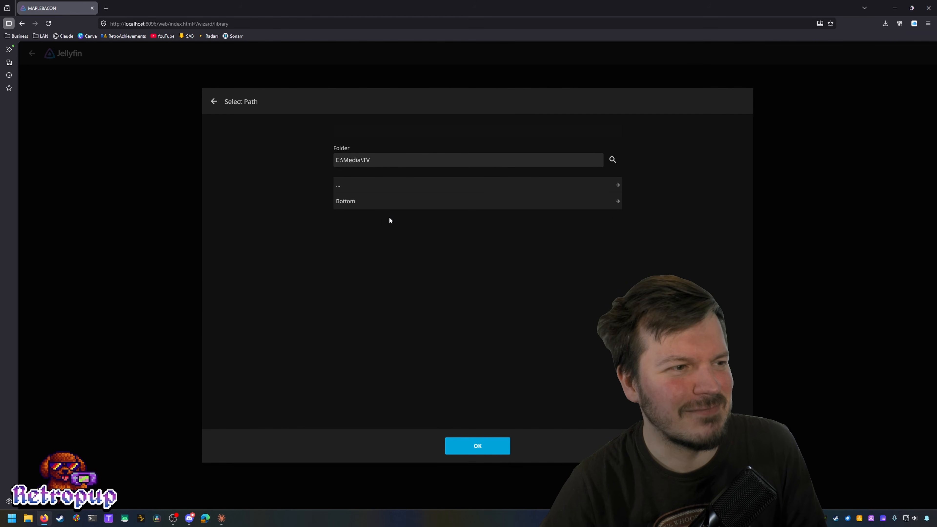
pyautogui.click(472, 447)
pyautogui.scroll(-2, 634, 239)
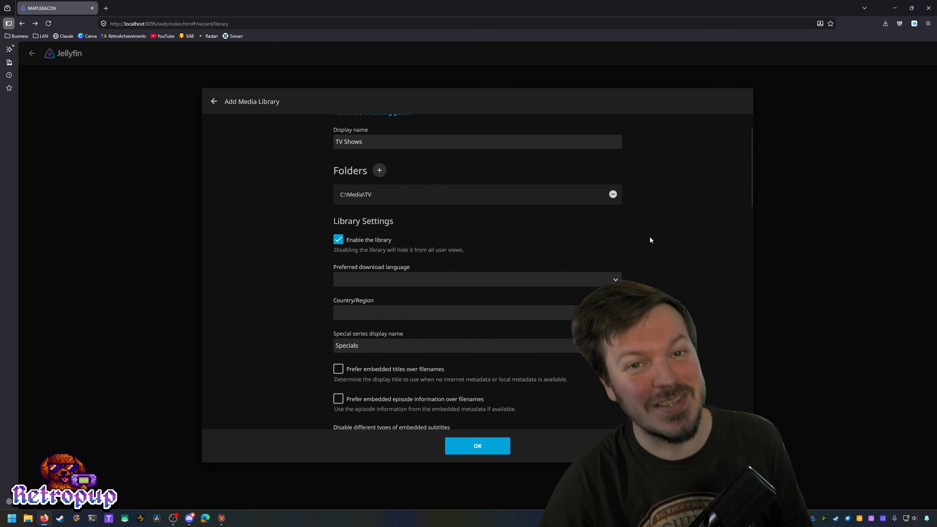
# Step: Set the TV Shows library's download language to English and country to United Kingdom
pyautogui.scroll(-2, 653, 240)
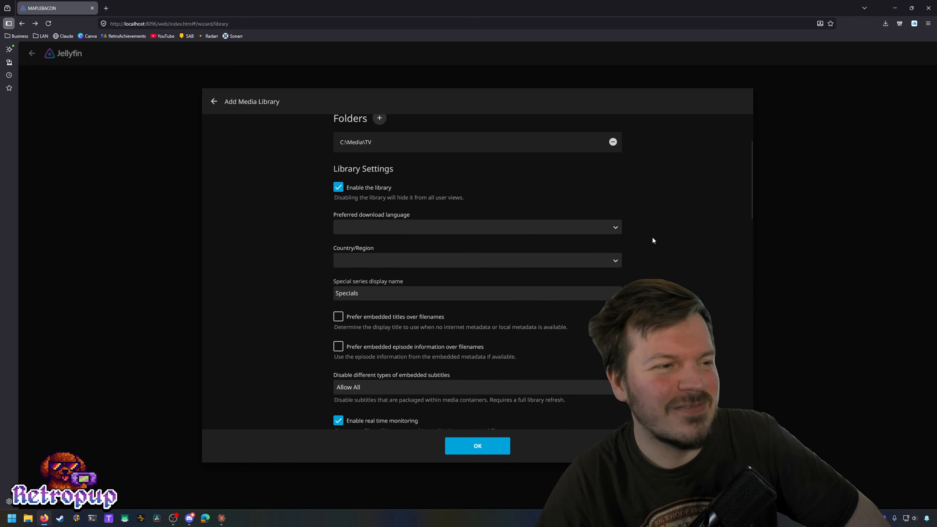
pyautogui.scroll(1, 653, 240)
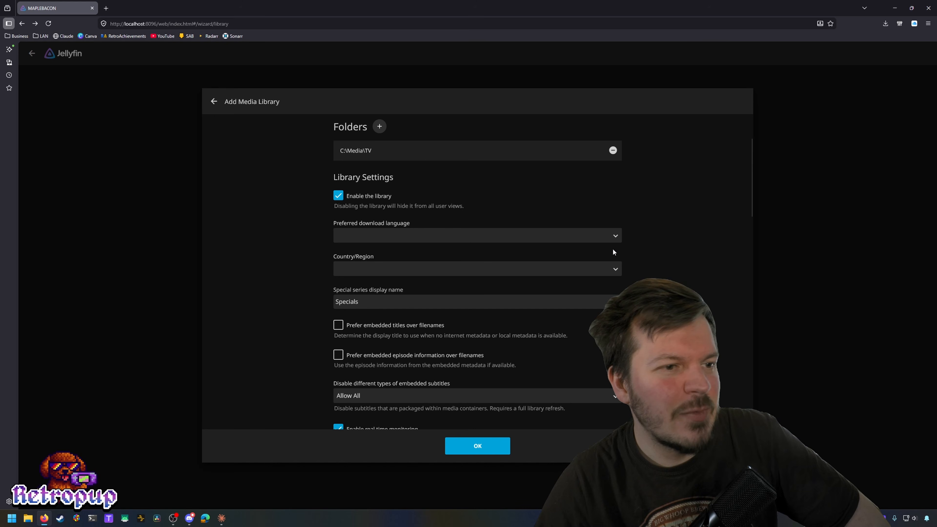
pyautogui.click(616, 235)
pyautogui.scroll(-10, 527, 333)
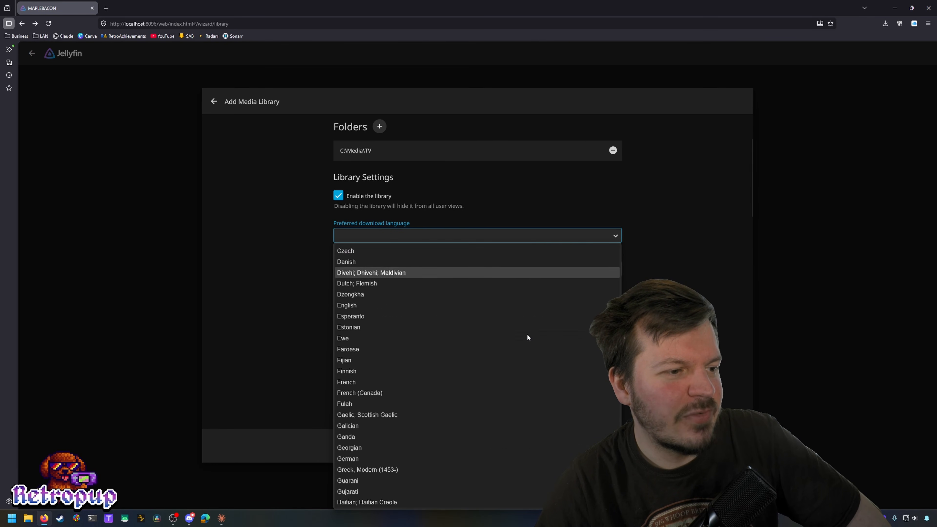
pyautogui.click(465, 304)
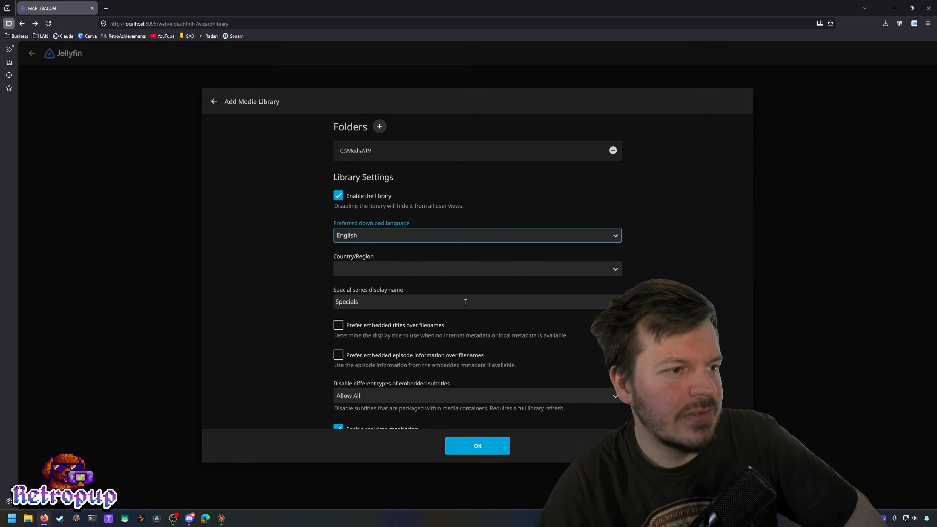
pyautogui.click(505, 268)
pyautogui.scroll(-20, 462, 376)
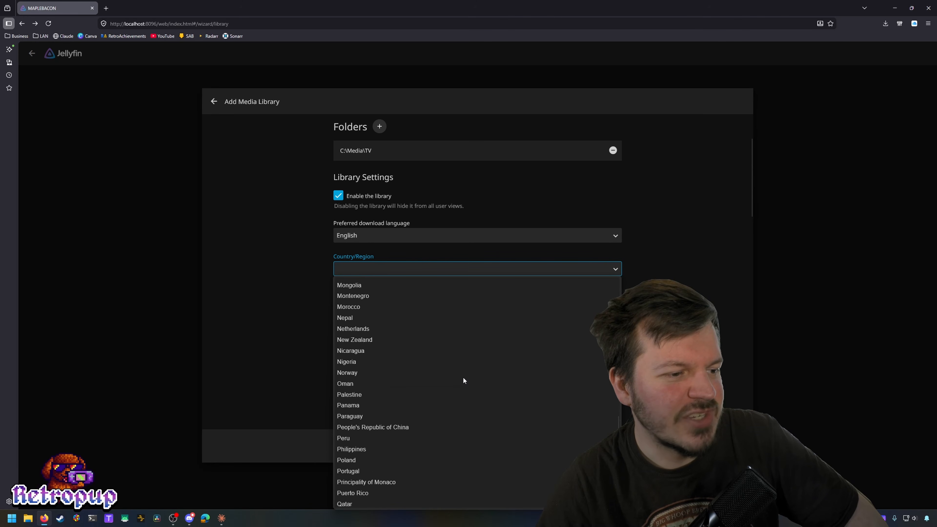
pyautogui.scroll(-1, 463, 377)
pyautogui.click(391, 440)
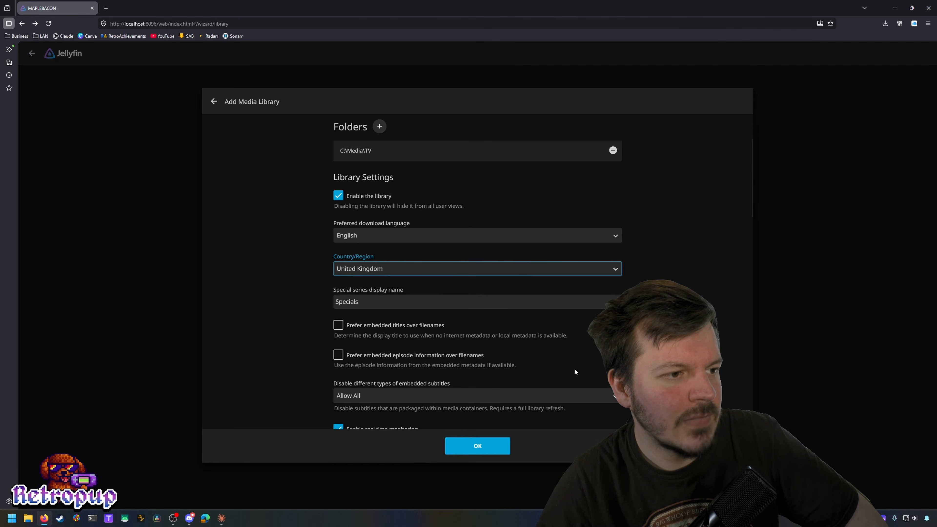
# Step: Review the remaining TV Shows library options
pyautogui.scroll(-1, 517, 278)
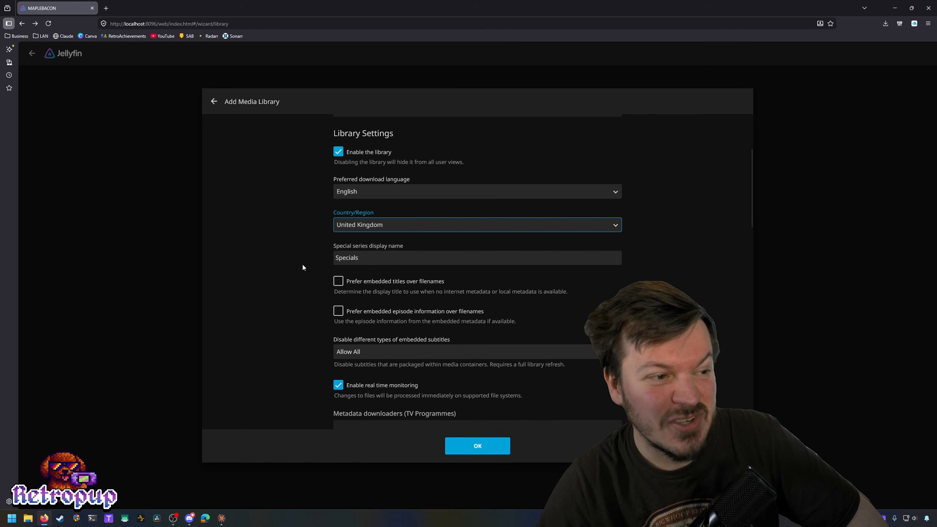
pyautogui.scroll(-1, 295, 264)
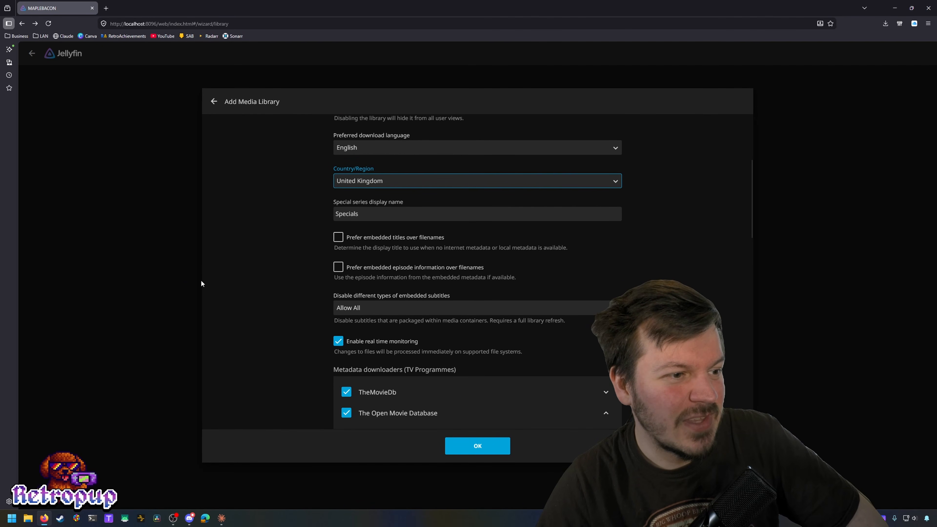
pyautogui.scroll(-3, 201, 283)
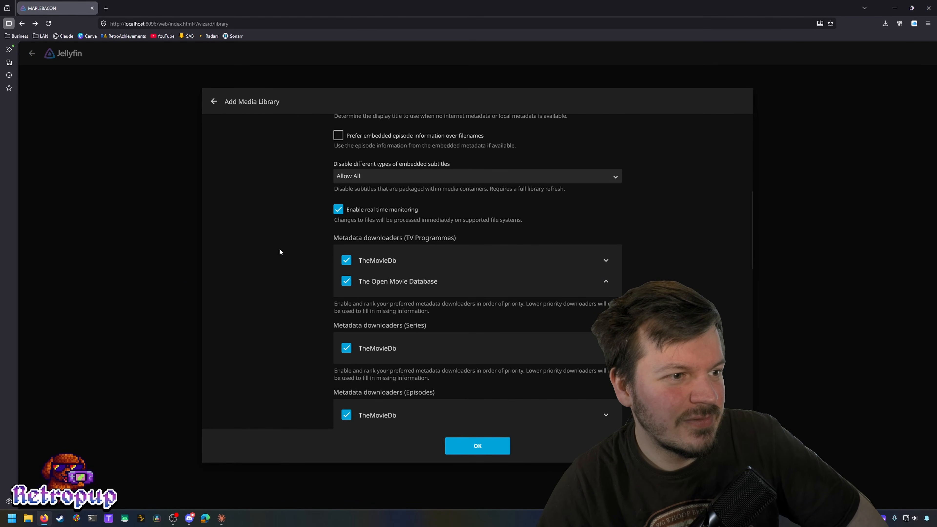
pyautogui.scroll(-4, 279, 252)
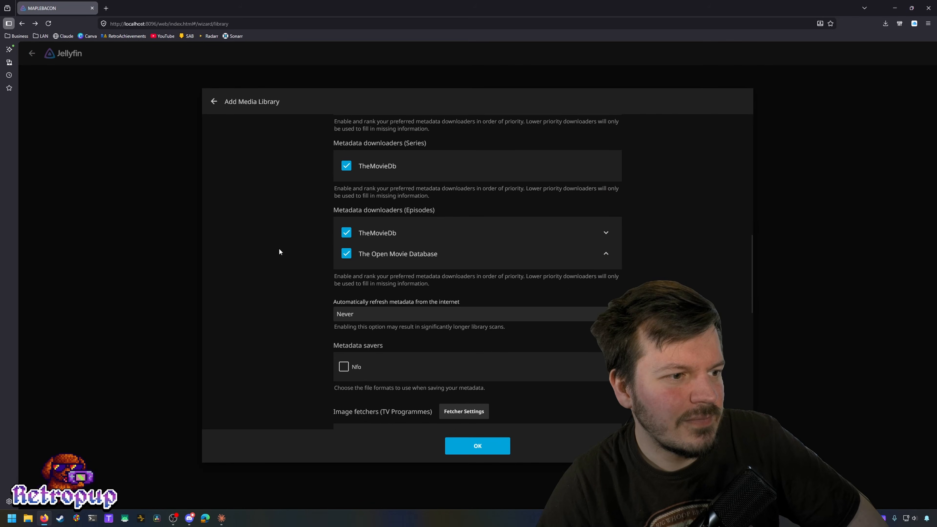
pyautogui.scroll(-5, 278, 247)
pyautogui.scroll(9, 278, 249)
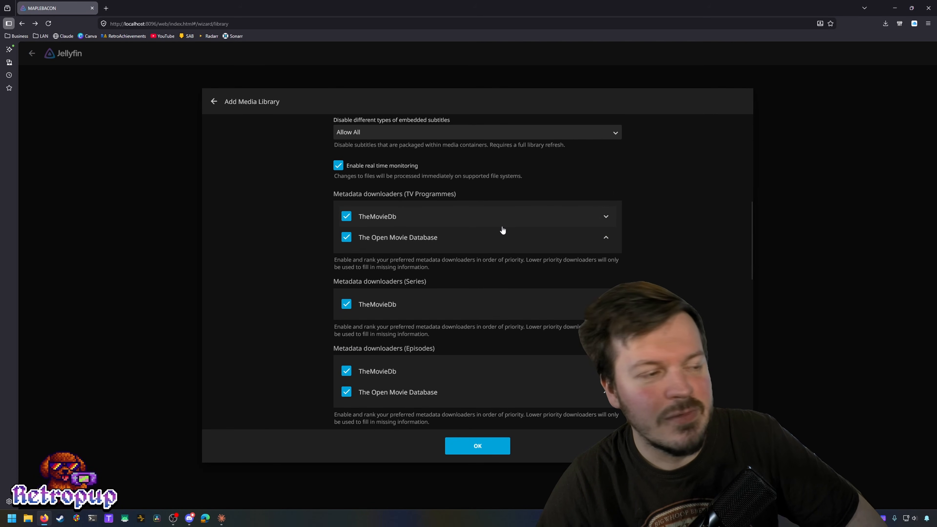
pyautogui.scroll(-9, 302, 242)
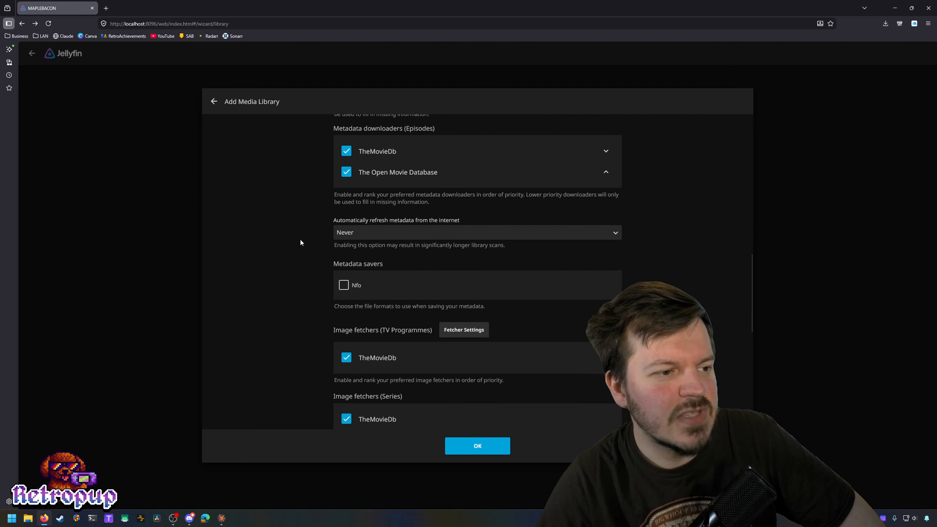
pyautogui.scroll(-5, 300, 243)
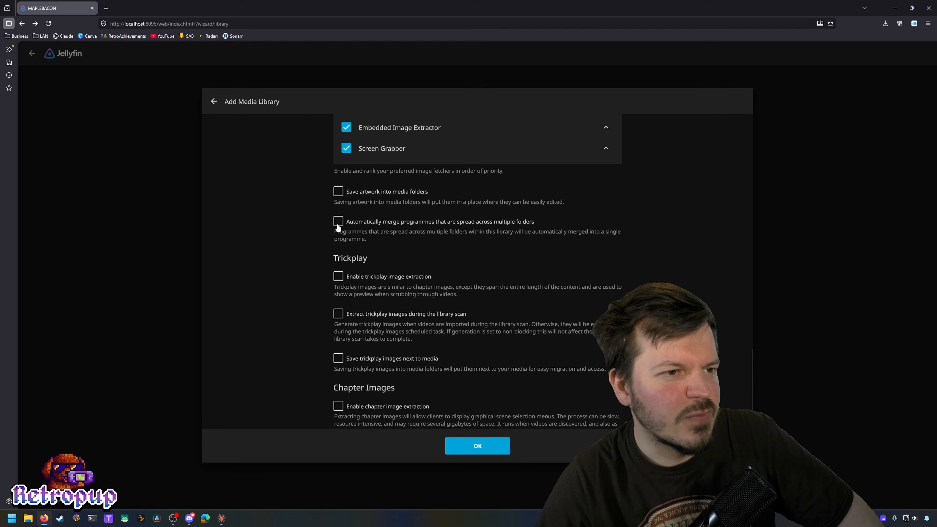
pyautogui.scroll(-1, 294, 226)
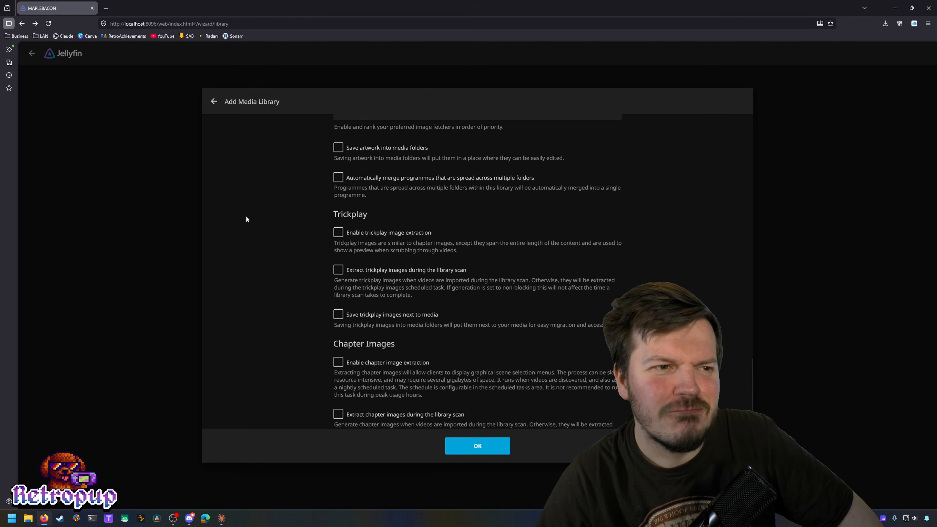
pyautogui.scroll(-2, 246, 217)
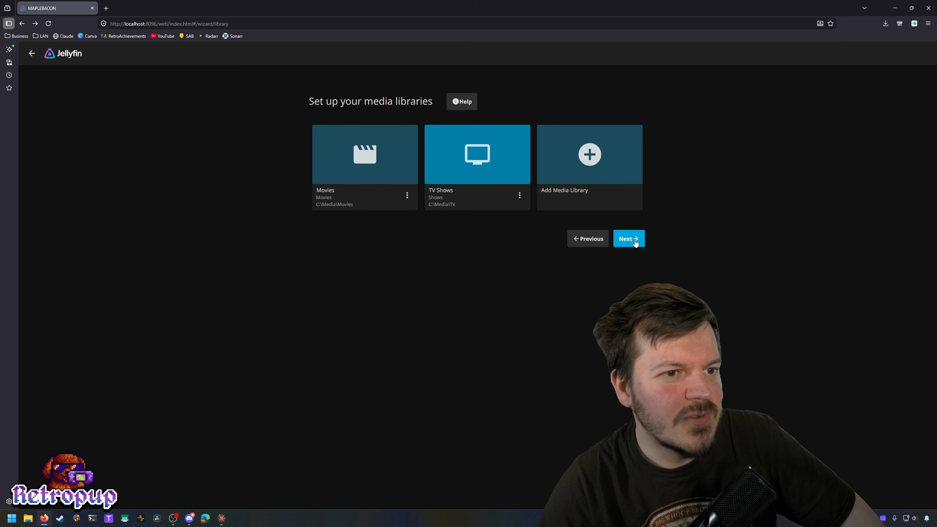
# Step: Set the metadata country/region to United Kingdom
pyautogui.click(633, 240)
pyautogui.click(427, 186)
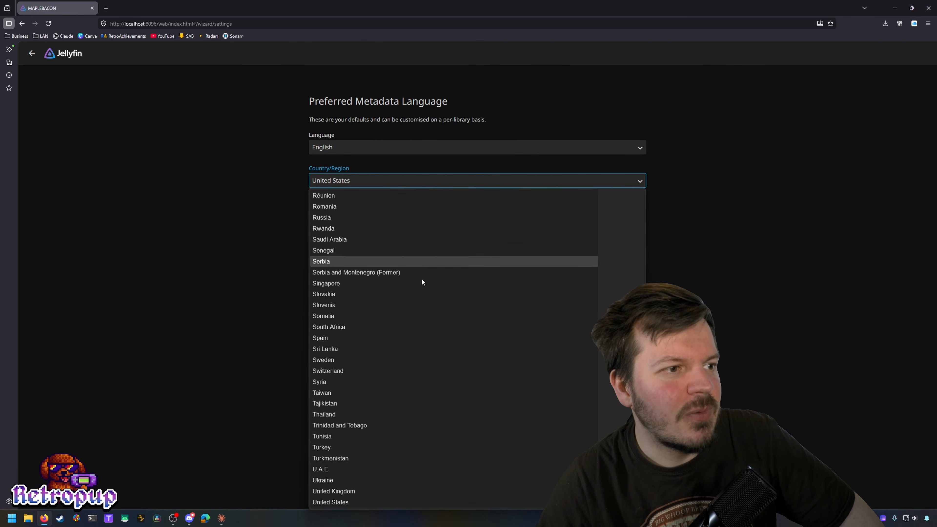
pyautogui.click(351, 493)
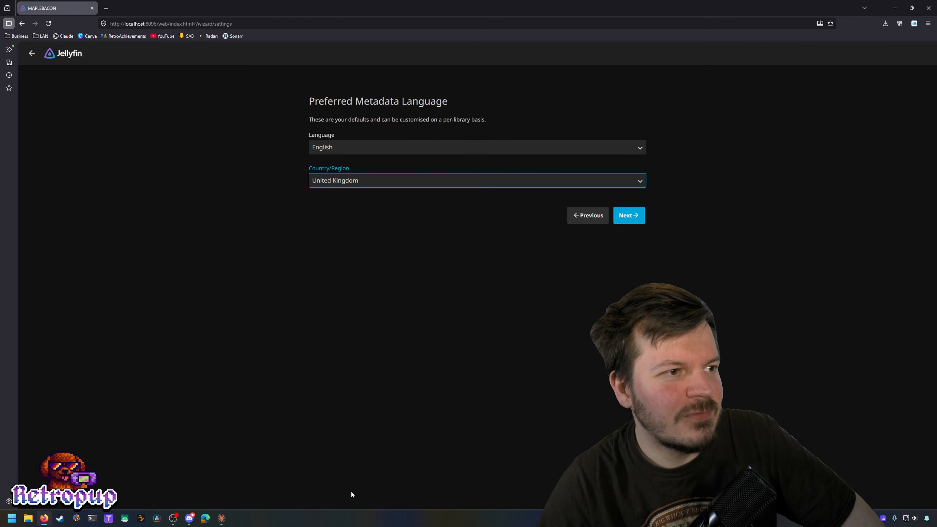
# Step: Keep remote connections allowed and continue to the You're Done! page
pyautogui.click(640, 212)
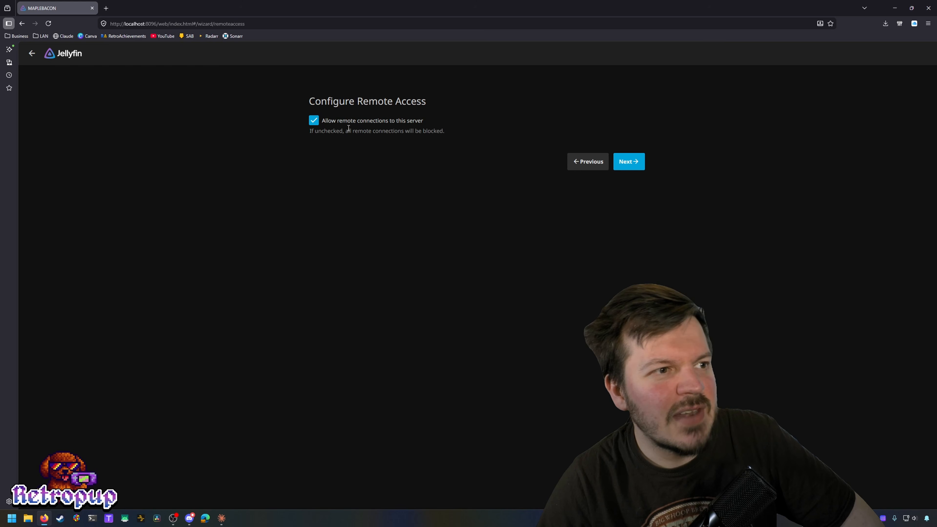
pyautogui.click(340, 125)
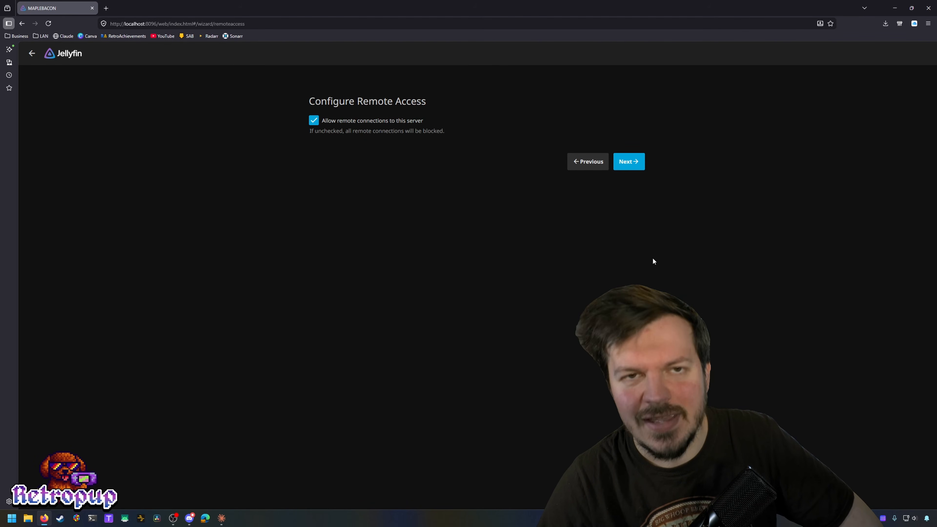
pyautogui.click(629, 162)
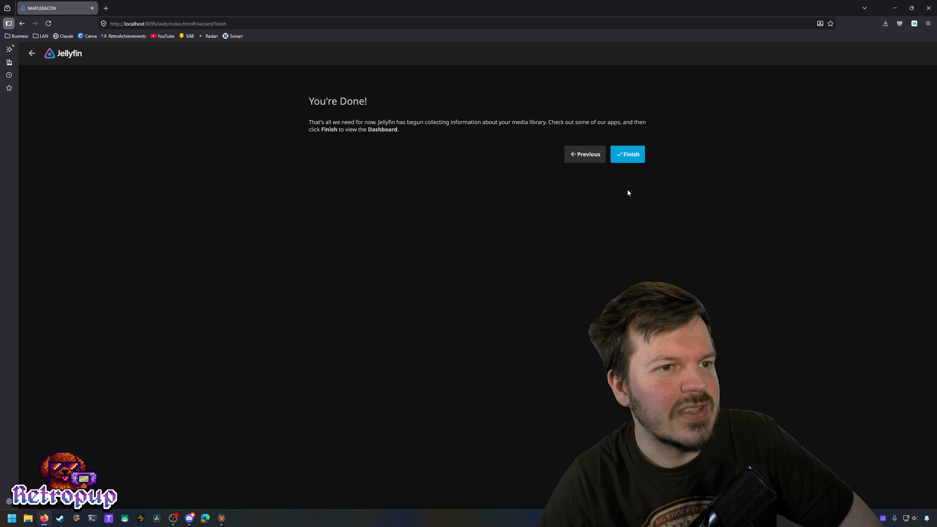
# Step: Finish the wizard and sign in with the user's credentials, declining to save the password
pyautogui.click(643, 157)
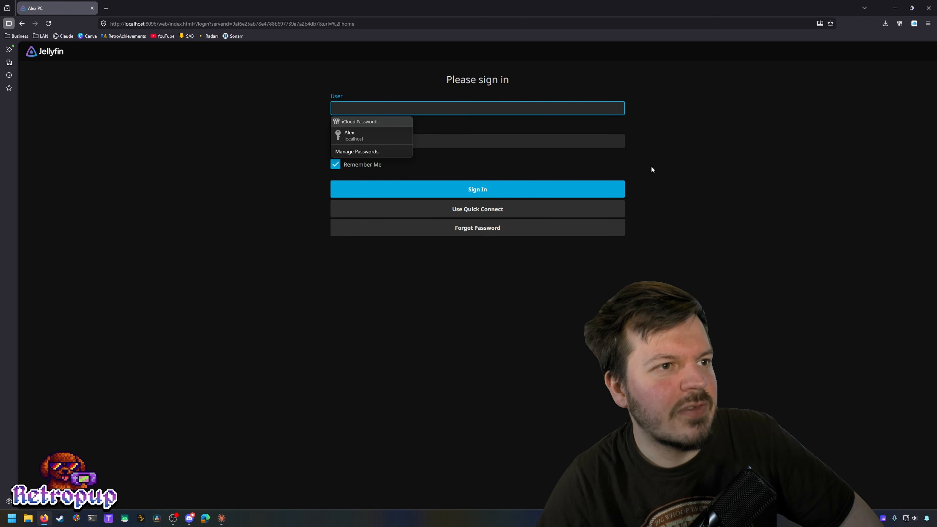
pyautogui.press('Tab')
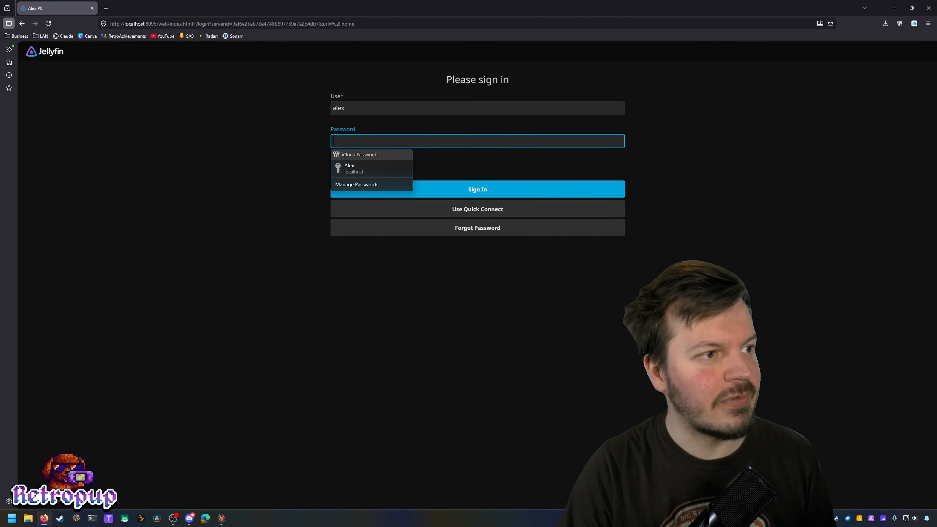
pyautogui.click(612, 188)
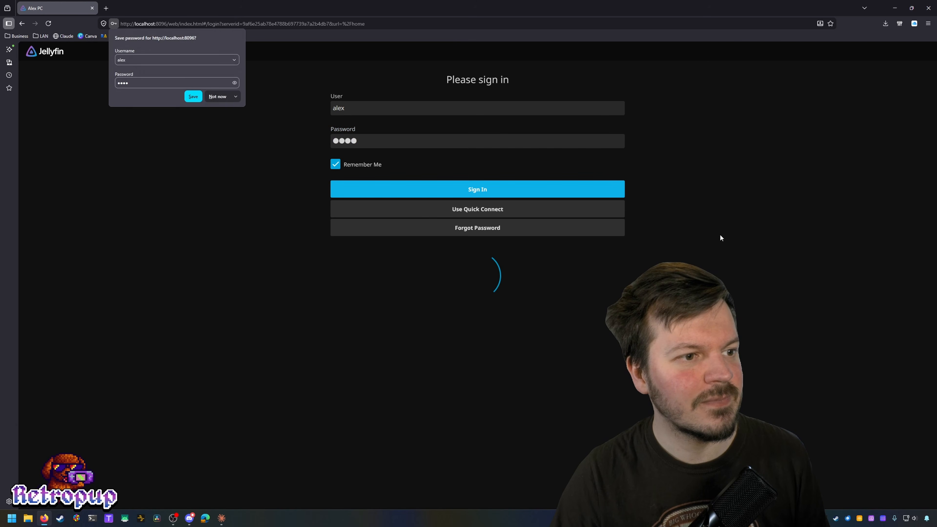
pyautogui.click(213, 97)
pyautogui.scroll(-1, 376, 307)
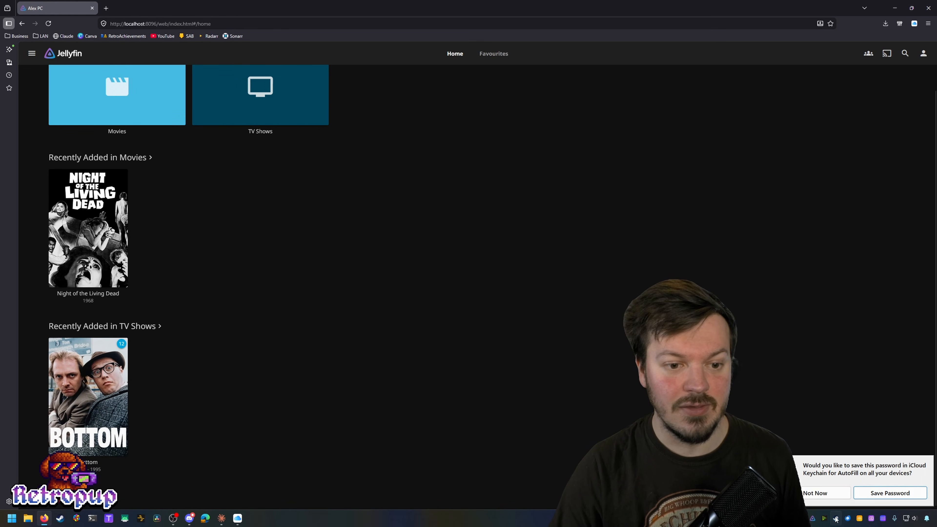
pyautogui.click(829, 498)
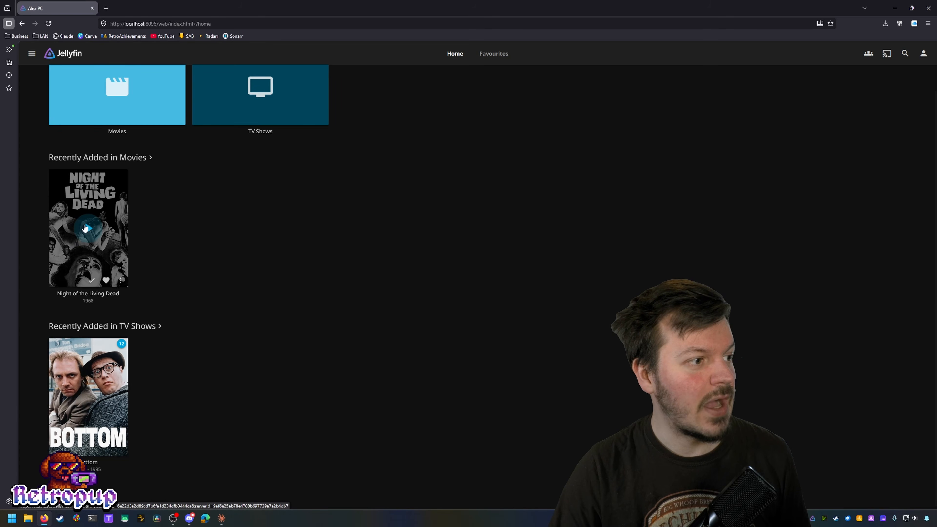
# Step: Open Night of the Living Dead and select the English - S_TEXTUTF8 - SUBRIP subtitle track
pyautogui.click(54, 243)
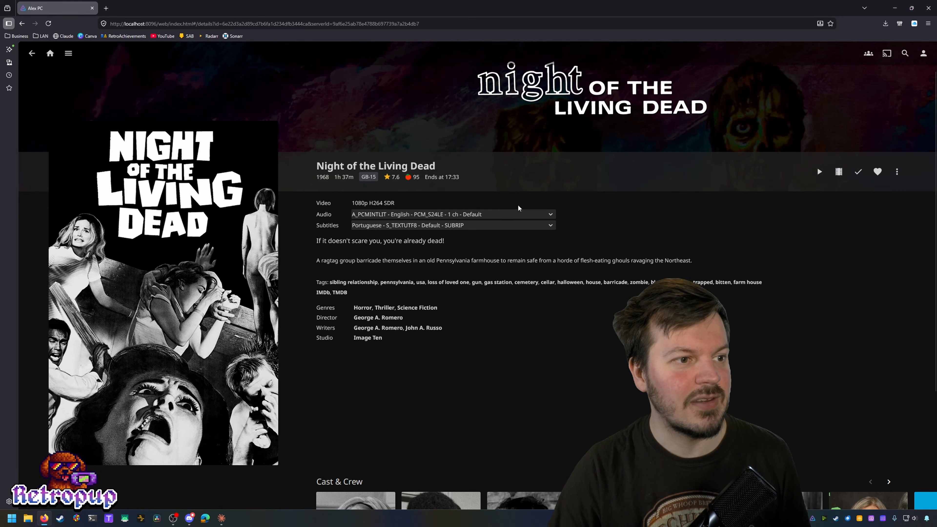
pyautogui.click(518, 213)
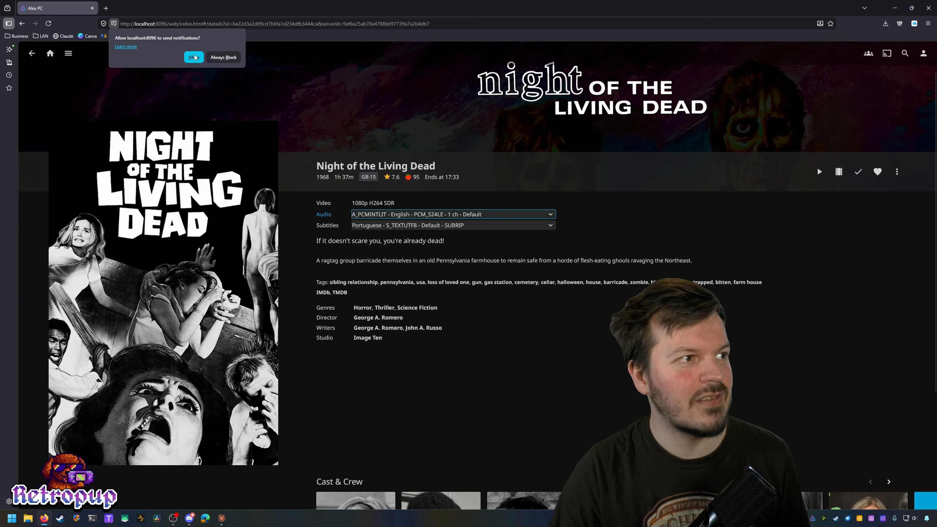
pyautogui.click(193, 57)
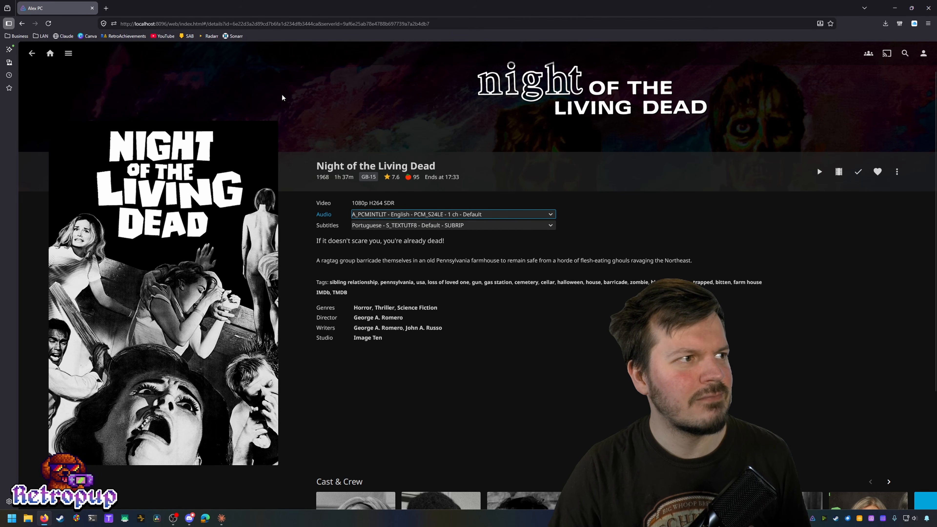
pyautogui.click(485, 226)
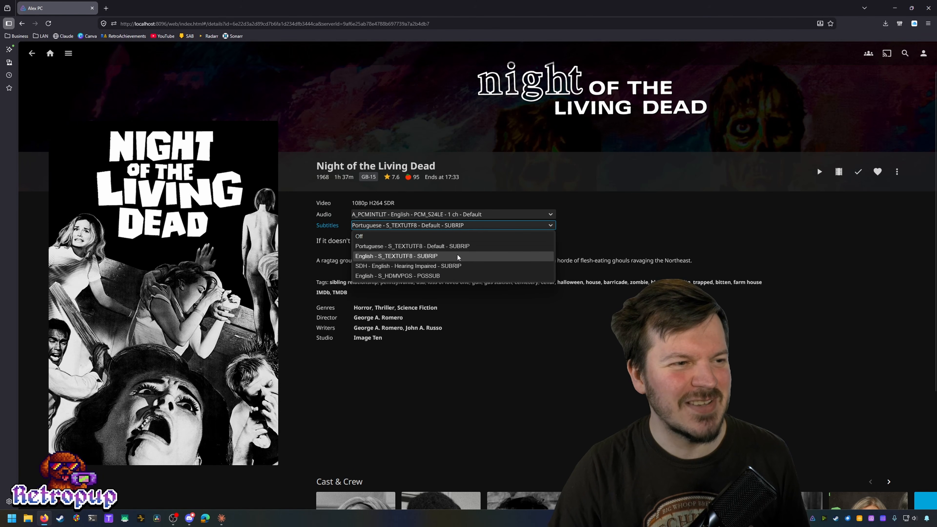
pyautogui.click(460, 256)
# Step: Play Night of the Living Dead and skip ahead through it to around 47 minutes
pyautogui.click(816, 172)
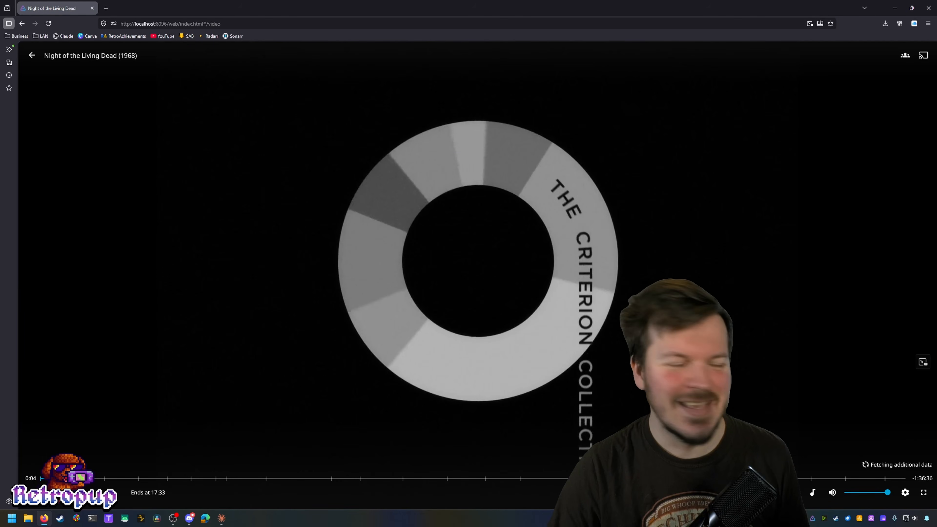
pyautogui.click(68, 479)
pyautogui.click(91, 479)
pyautogui.click(184, 479)
pyautogui.click(222, 479)
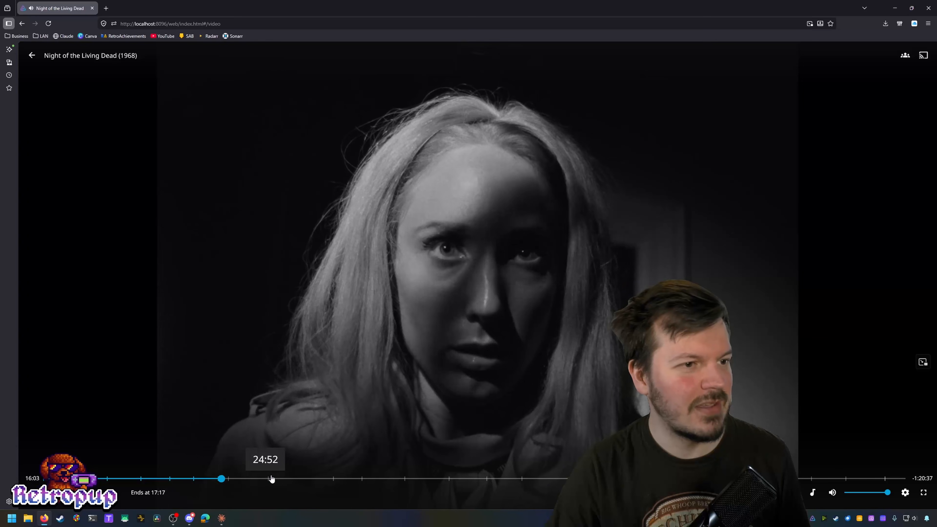
pyautogui.click(347, 478)
pyautogui.click(436, 479)
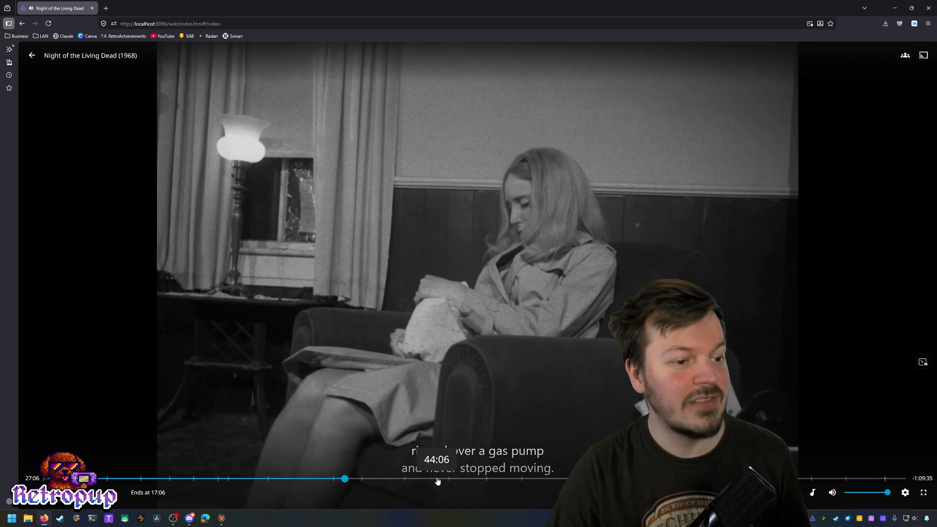
pyautogui.click(472, 478)
pyautogui.click(548, 479)
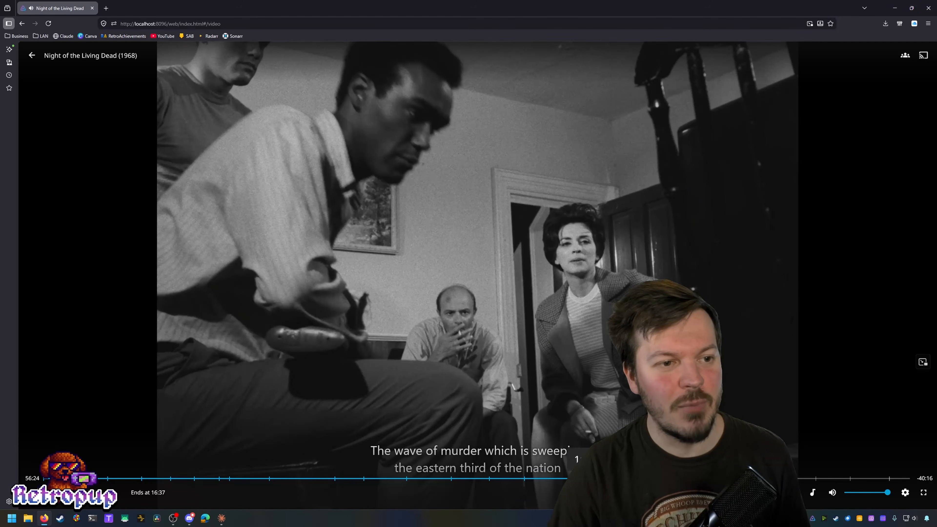
# Step: Jump to about an hour, 1:10 and near the end, then back to the opening credits, and close the player
pyautogui.click(590, 478)
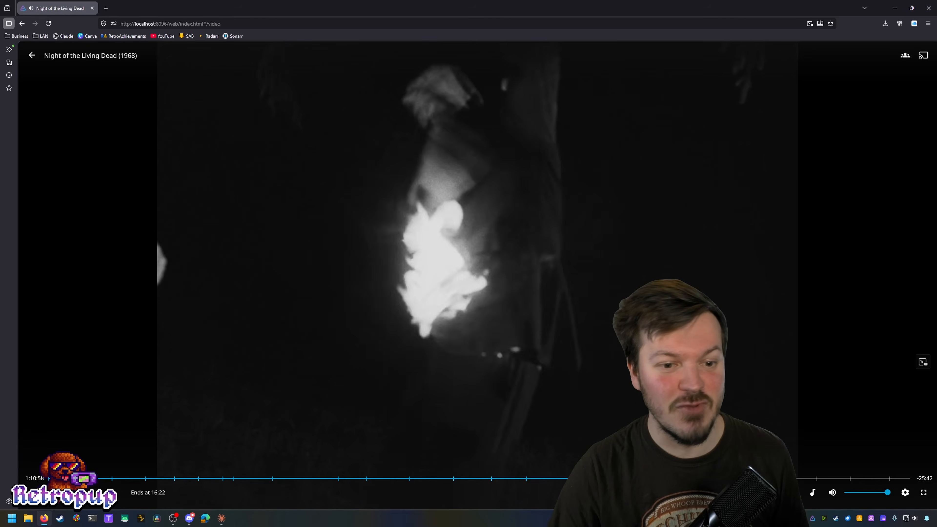
pyautogui.click(815, 478)
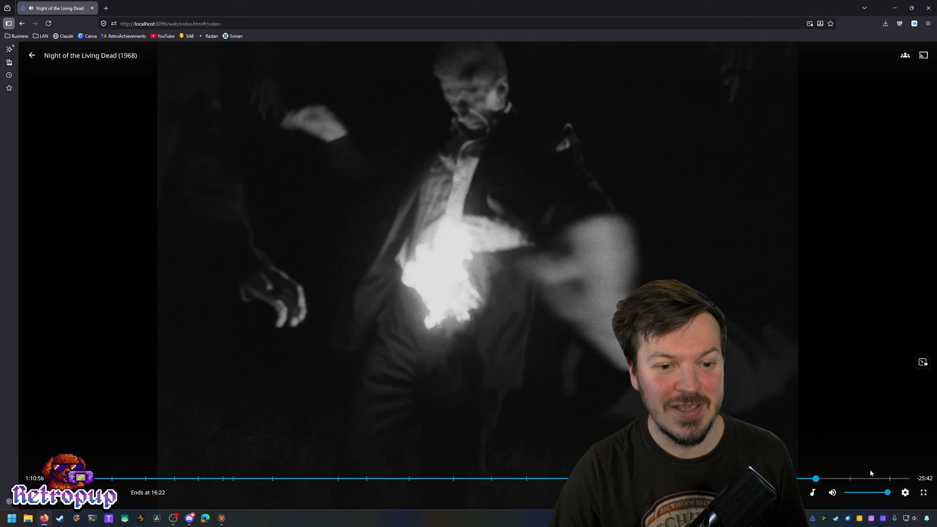
pyautogui.click(895, 478)
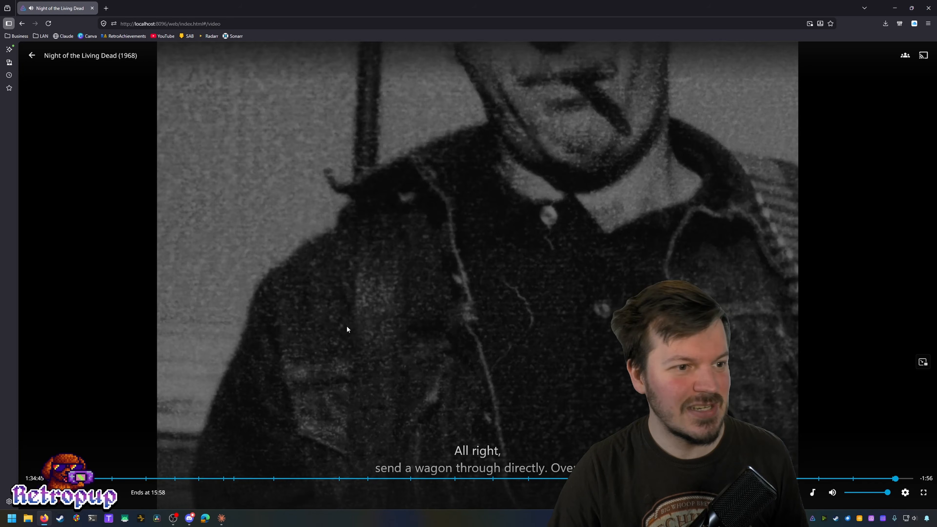
pyautogui.click(68, 478)
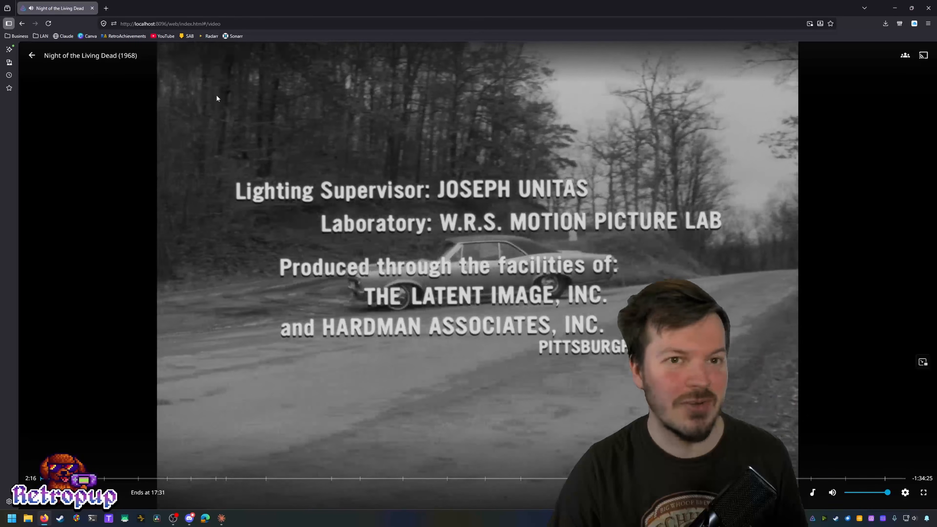
pyautogui.click(31, 54)
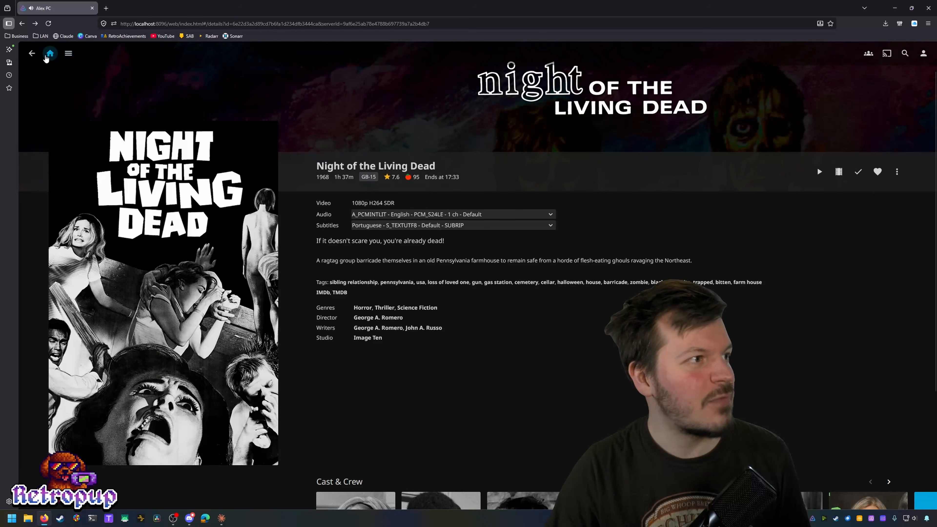
# Step: Look over the recently added Bottom episode from Home, then return to the home page
pyautogui.click(48, 55)
pyautogui.click(85, 271)
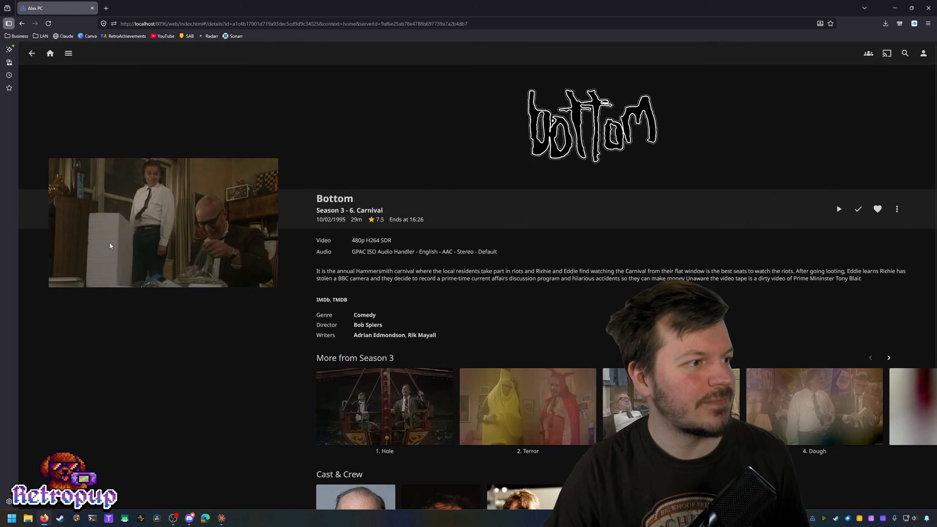
pyautogui.scroll(-3, 330, 363)
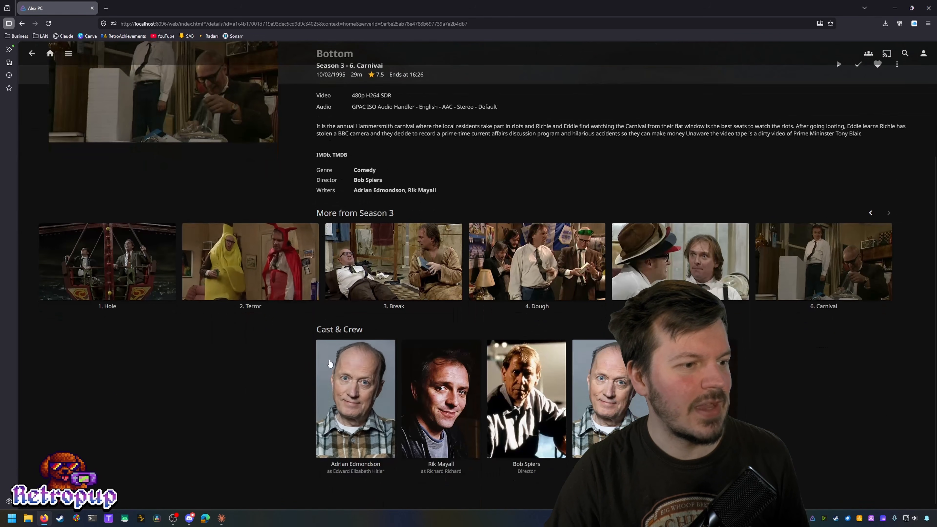
pyautogui.scroll(3, 887, 350)
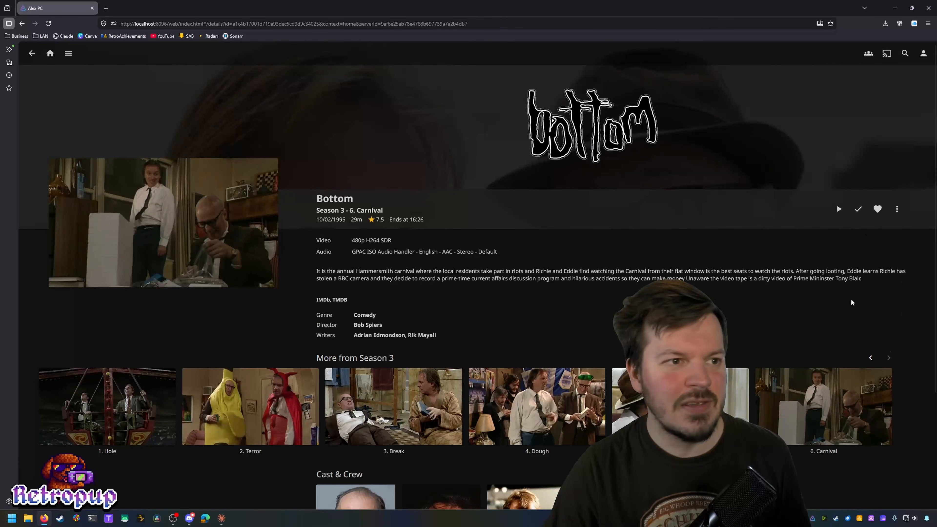
pyautogui.scroll(-3, 851, 302)
pyautogui.click(869, 212)
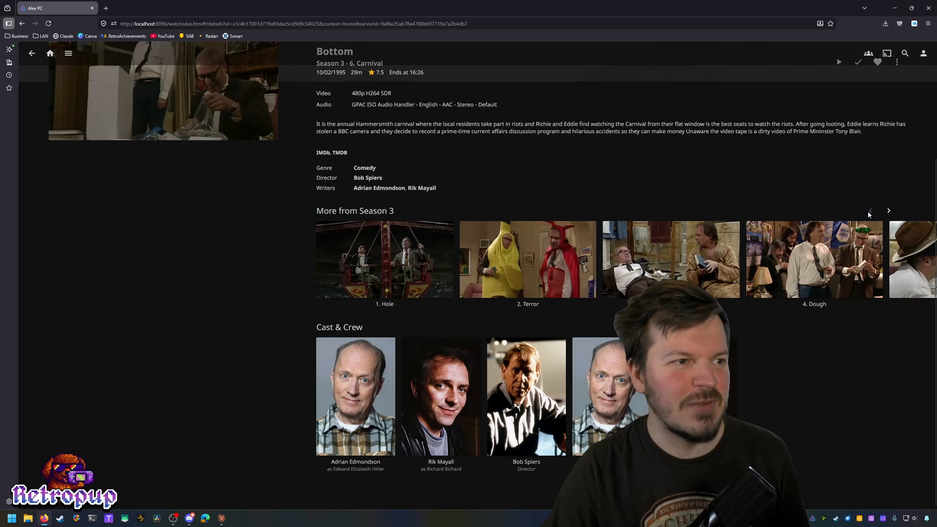
pyautogui.scroll(3, 351, 129)
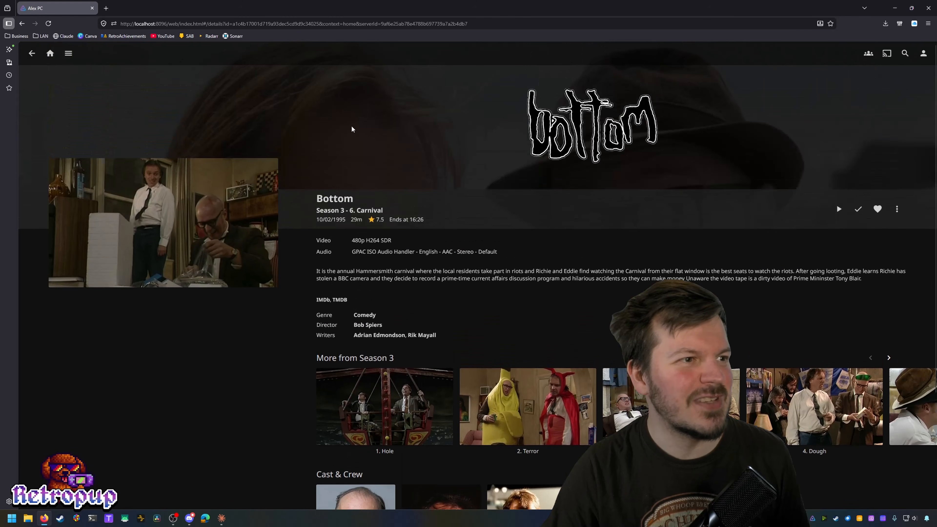
pyautogui.click(31, 53)
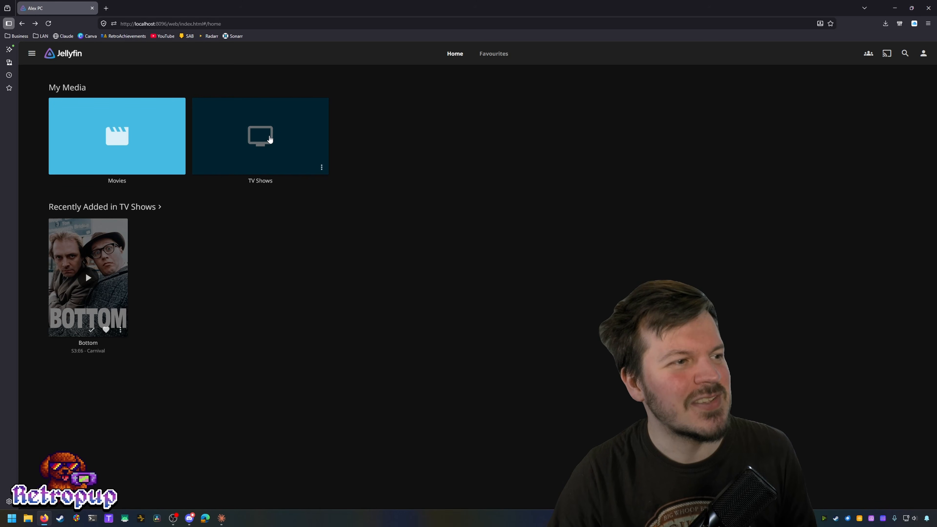
# Step: Go to TV Shows > Bottom > Season 1 and play episode 1, Smells
pyautogui.click(262, 136)
pyautogui.click(87, 185)
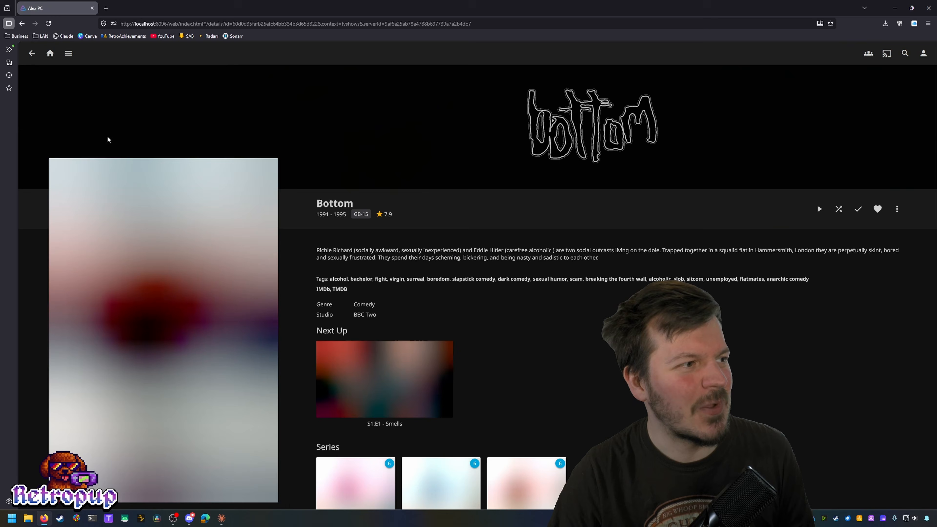
pyautogui.scroll(-5, 528, 327)
pyautogui.scroll(5, 424, 361)
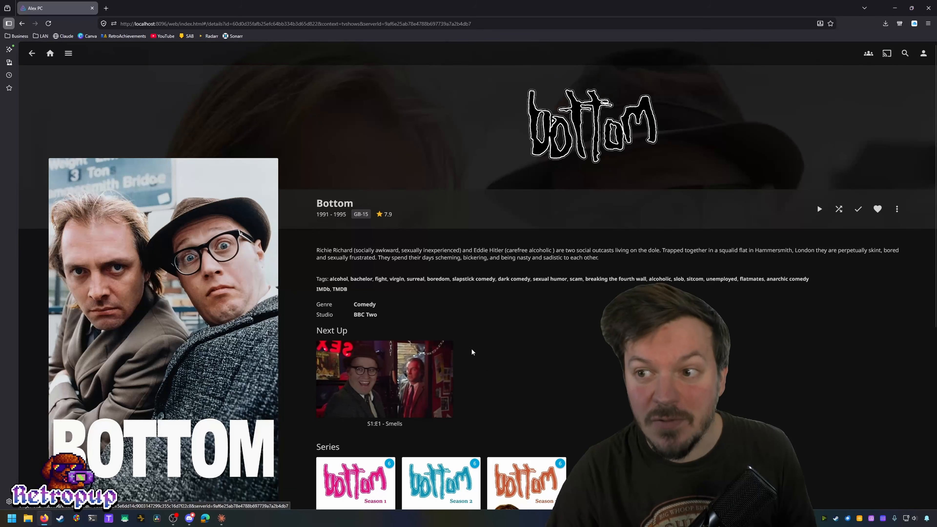
pyautogui.scroll(-3, 560, 360)
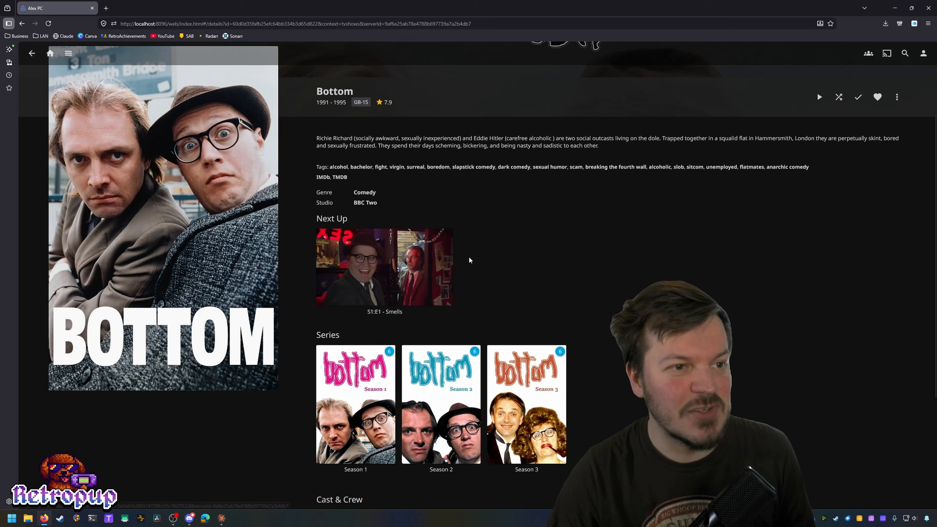
pyautogui.scroll(-4, 642, 254)
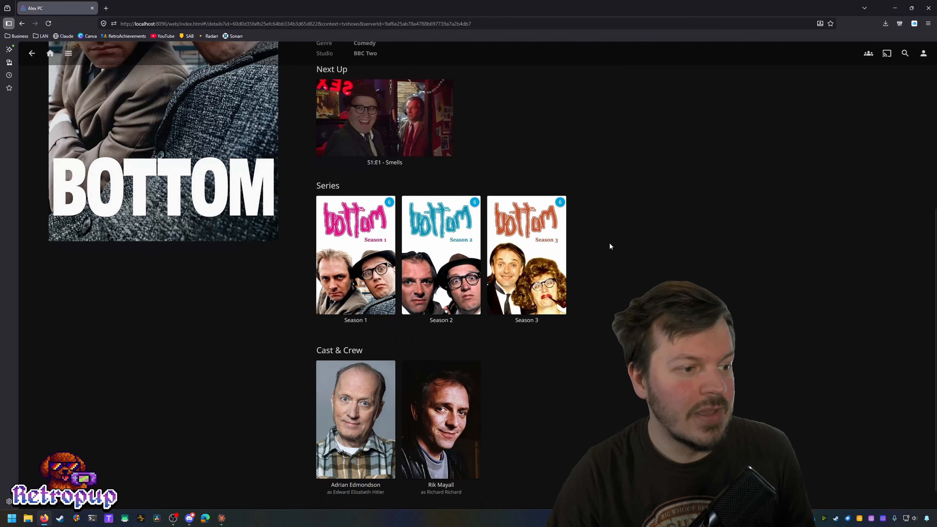
pyautogui.click(365, 222)
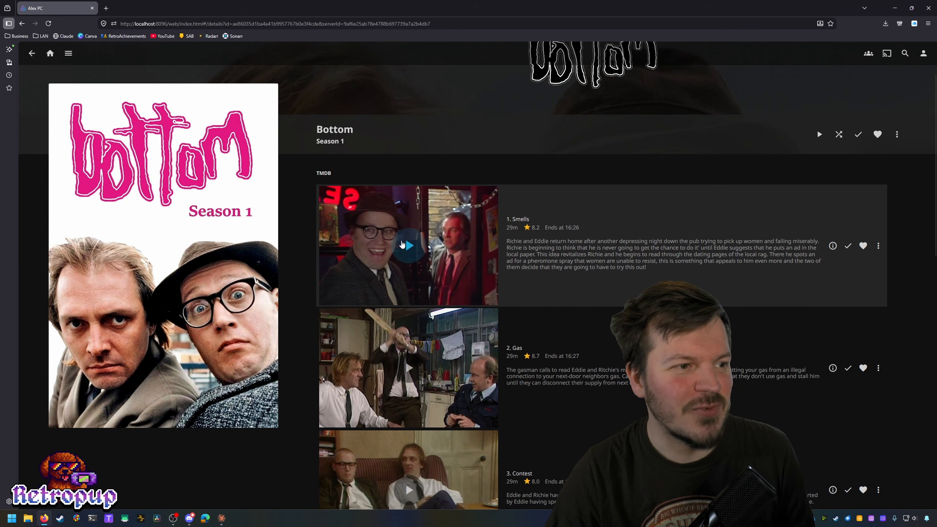
pyautogui.click(408, 244)
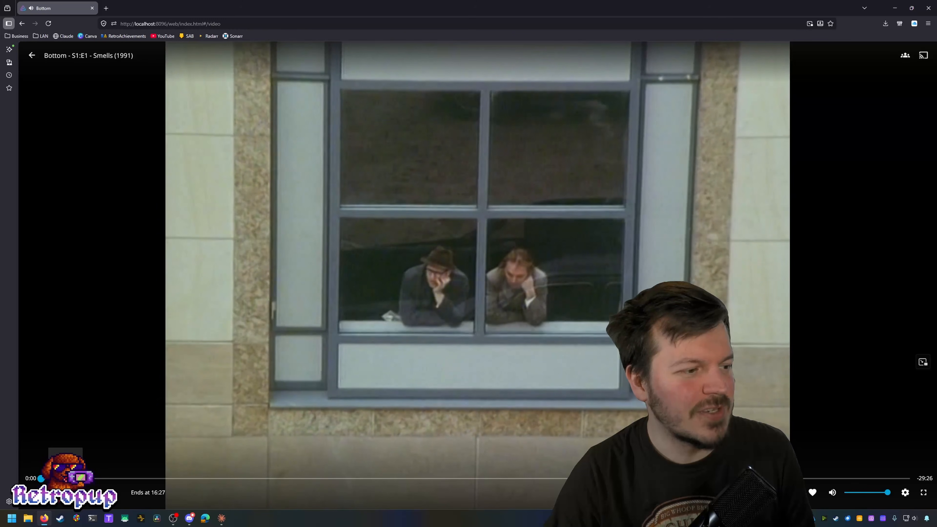
# Step: Seek Smells to about 5 and 12 minutes, back to the start, then return to Bottom's series page
pyautogui.click(153, 479)
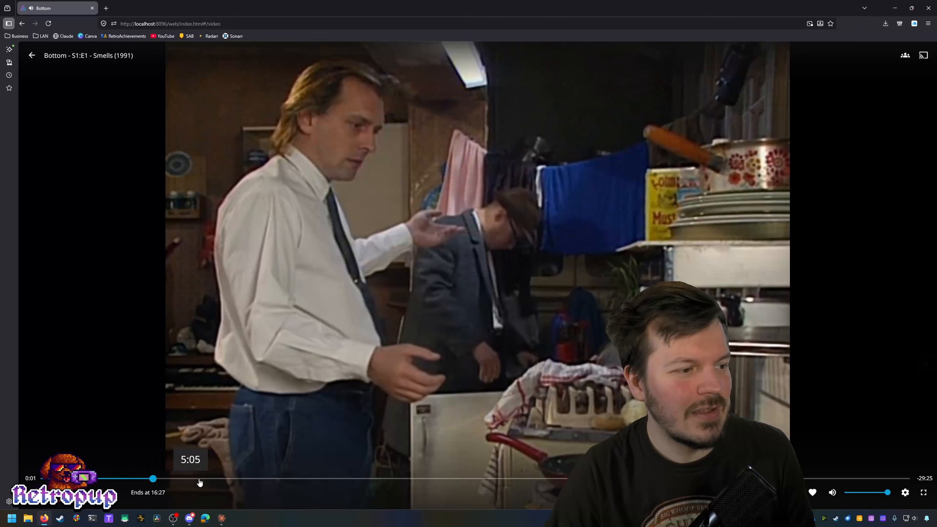
pyautogui.moveTo(199, 482); pyautogui.dragTo(544, 483)
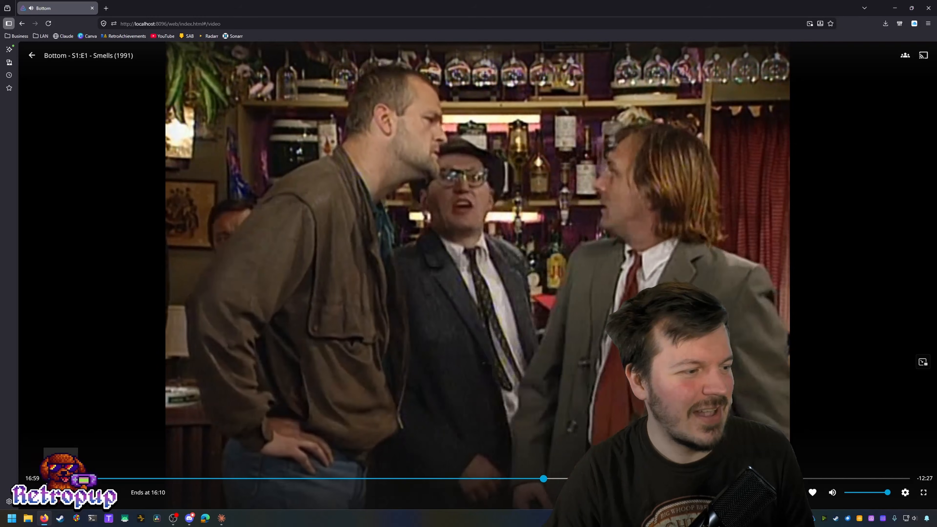
pyautogui.click(48, 478)
pyautogui.click(33, 59)
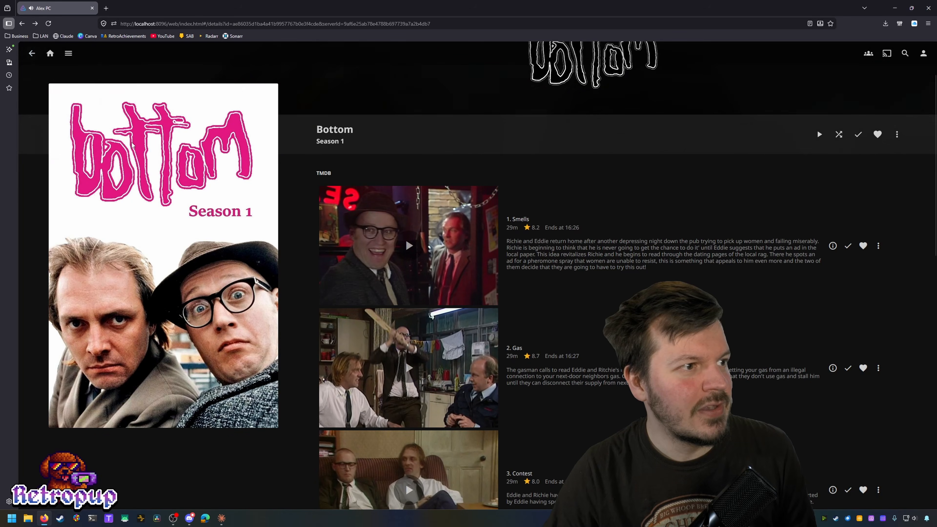
pyautogui.click(31, 54)
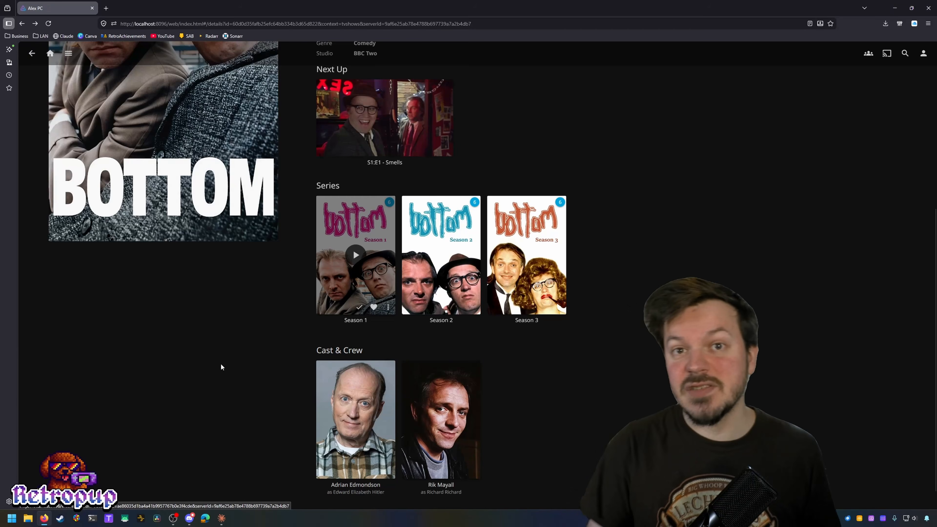
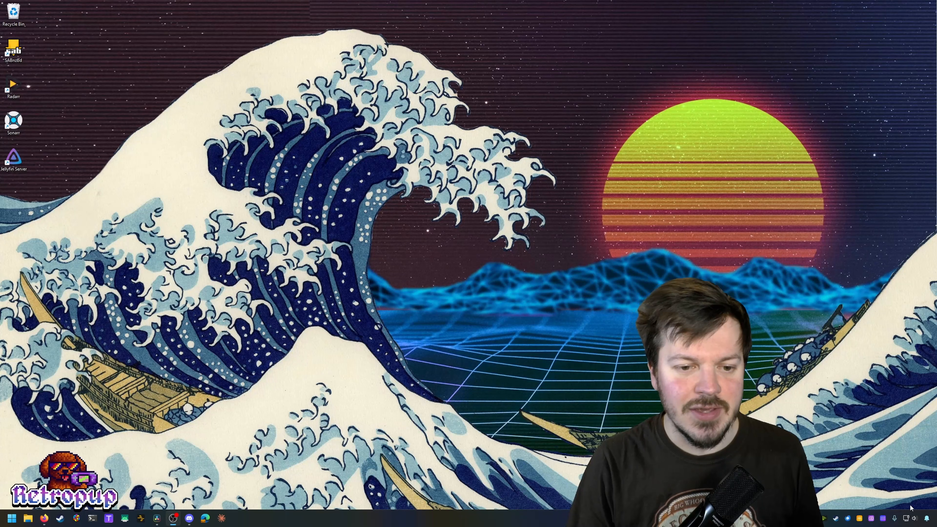
# Step: Open Windows Settings from Start and maximize its window
pyautogui.press('super')
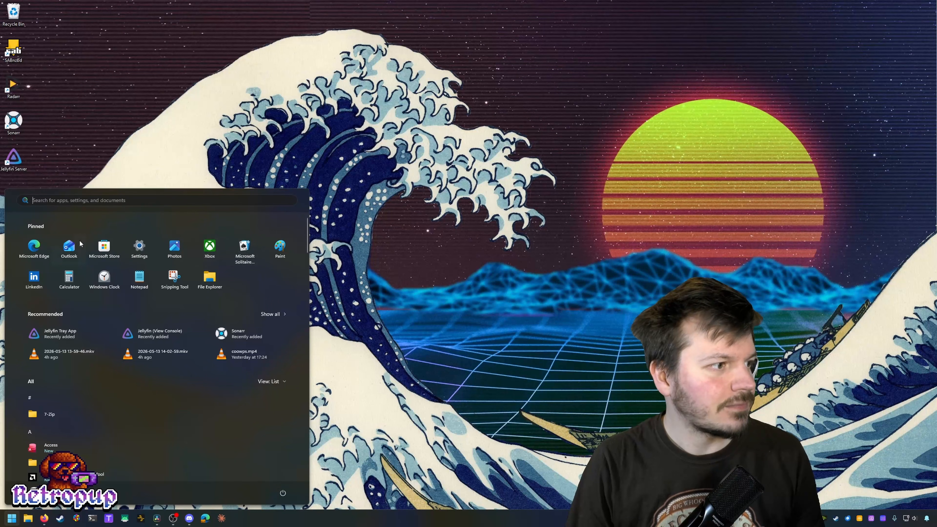
pyautogui.click(139, 246)
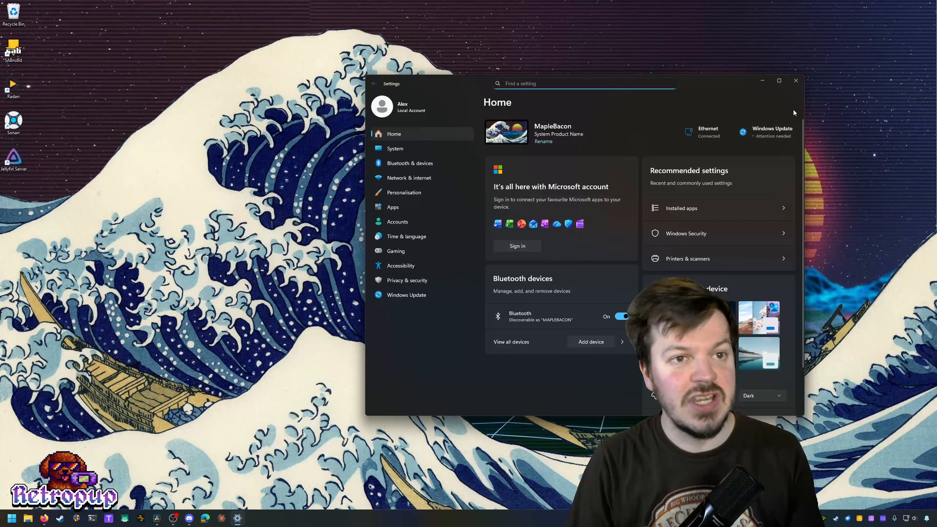
pyautogui.click(779, 81)
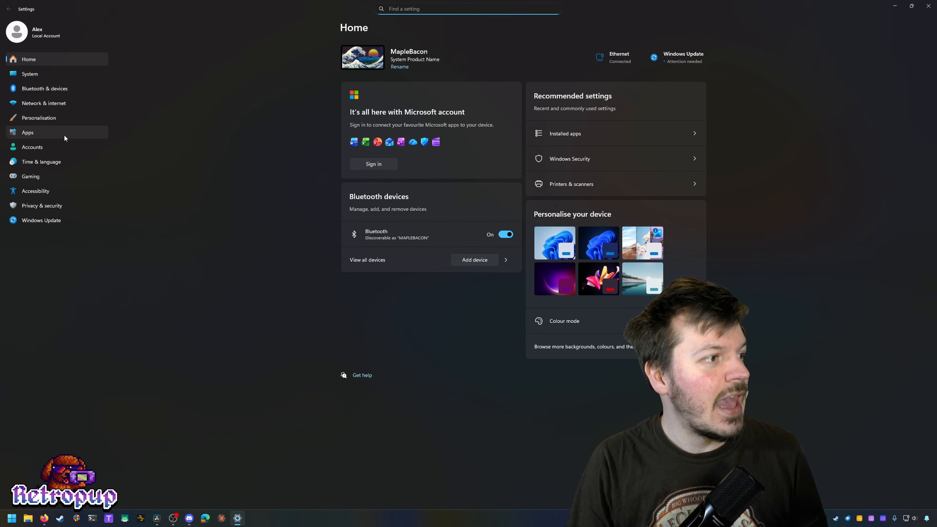
# Step: Open the Ethernet details under Network & internet and highlight the IPv4 address 192.168.1.50
pyautogui.click(55, 104)
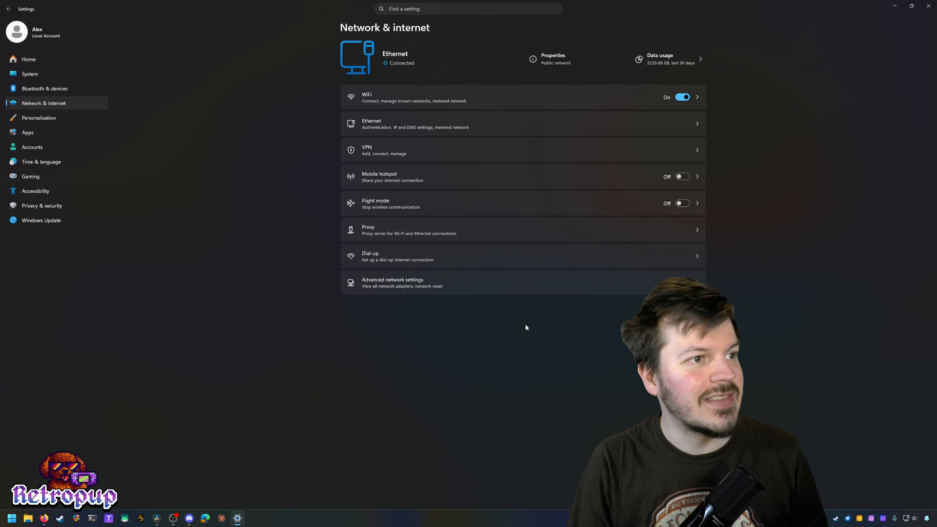
pyautogui.click(681, 125)
pyautogui.scroll(-1, 728, 198)
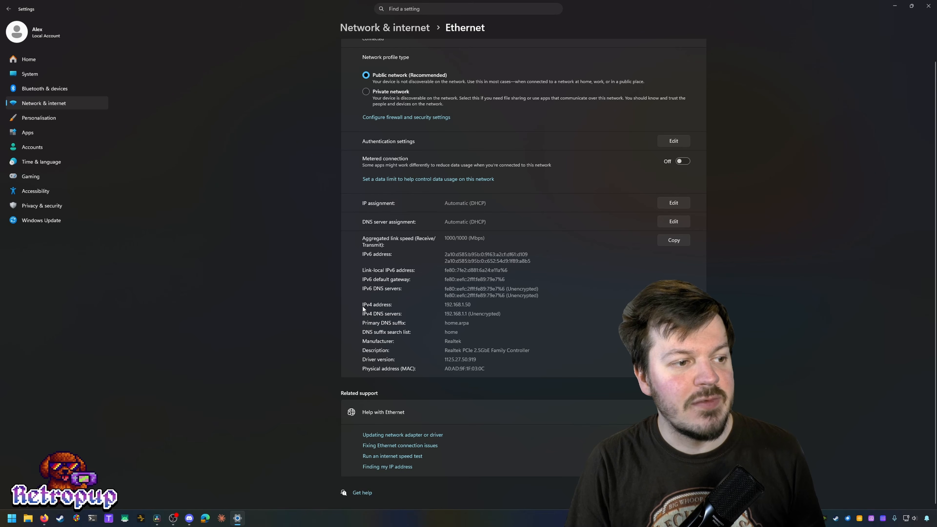
pyautogui.moveTo(473, 304); pyautogui.dragTo(443, 305)
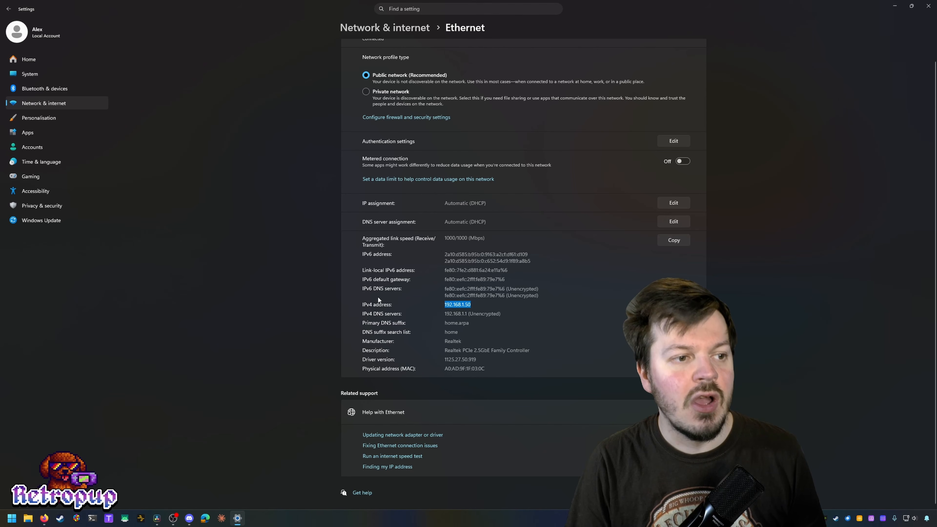
pyautogui.click(462, 312)
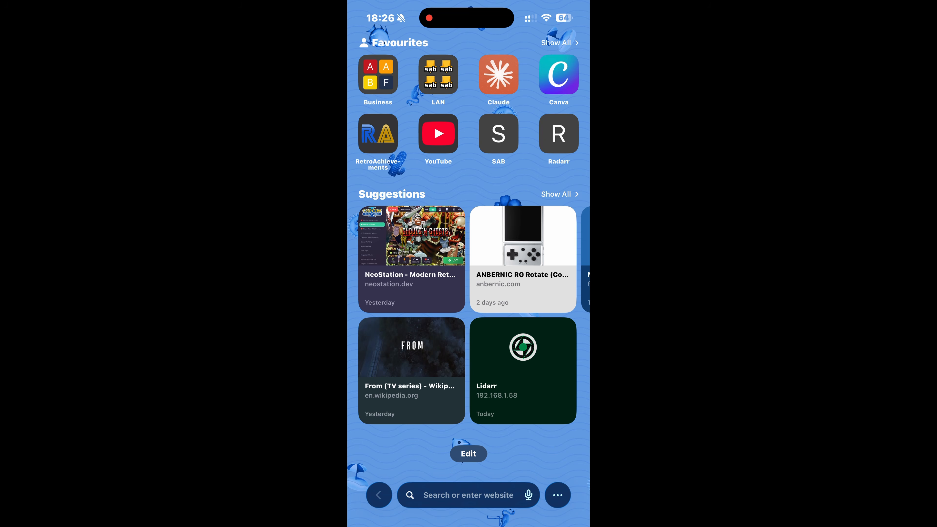
# Step: In the phone's browser, go to the Jellyfin server at 192.168.1.50:8096
pyautogui.click(468, 495)
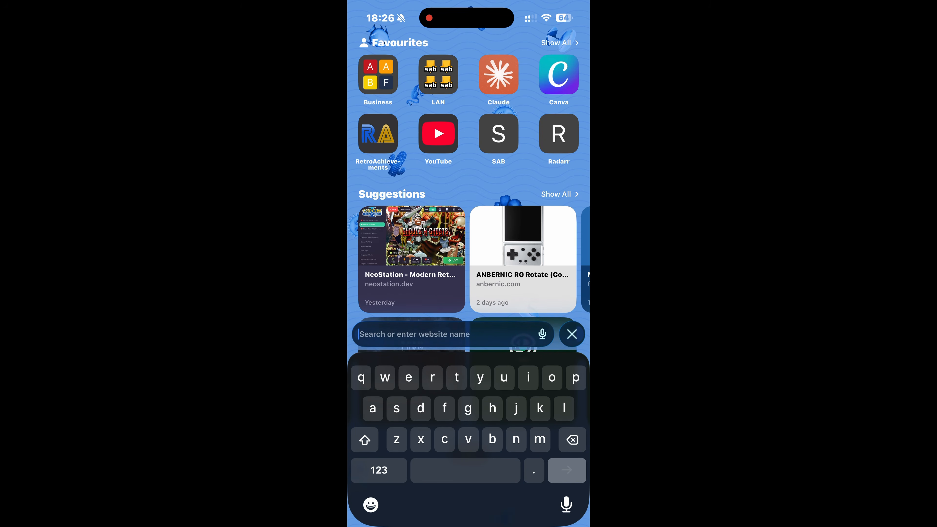
pyautogui.click(379, 470)
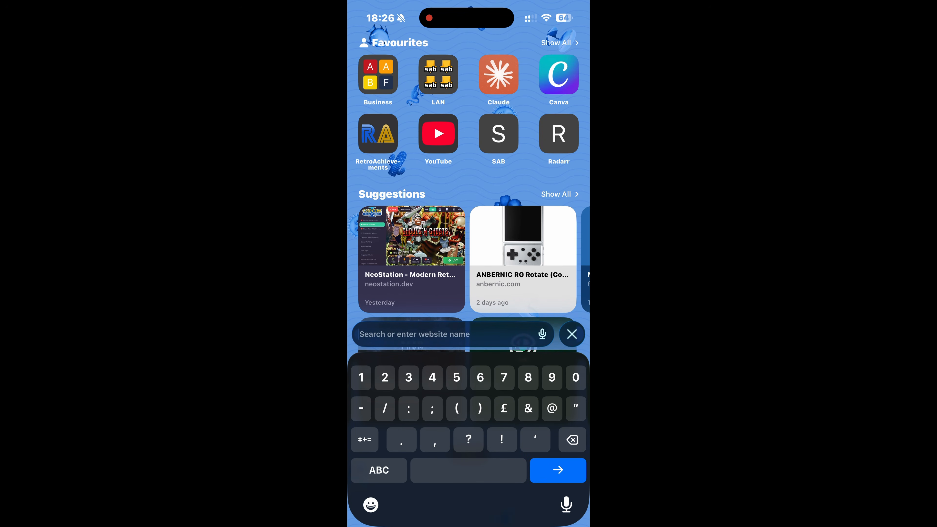
pyautogui.write('192.16')
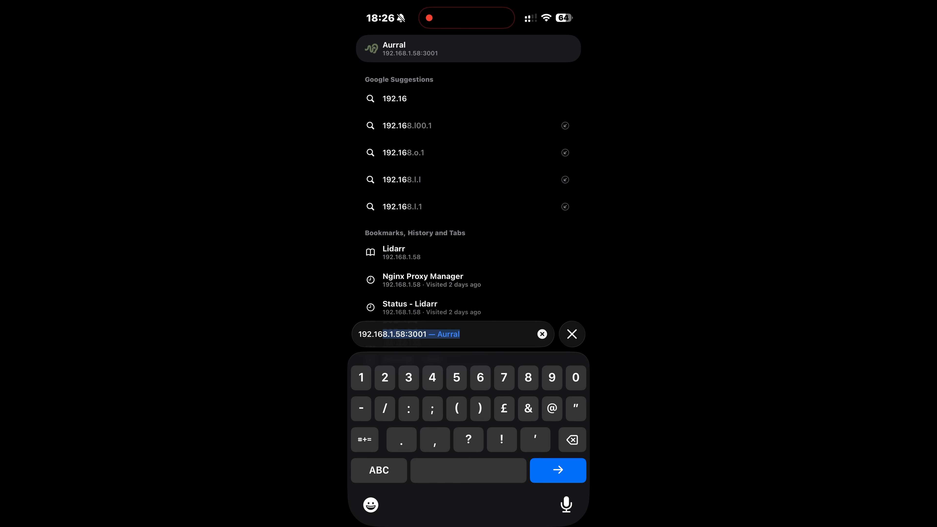
pyautogui.write('8.1')
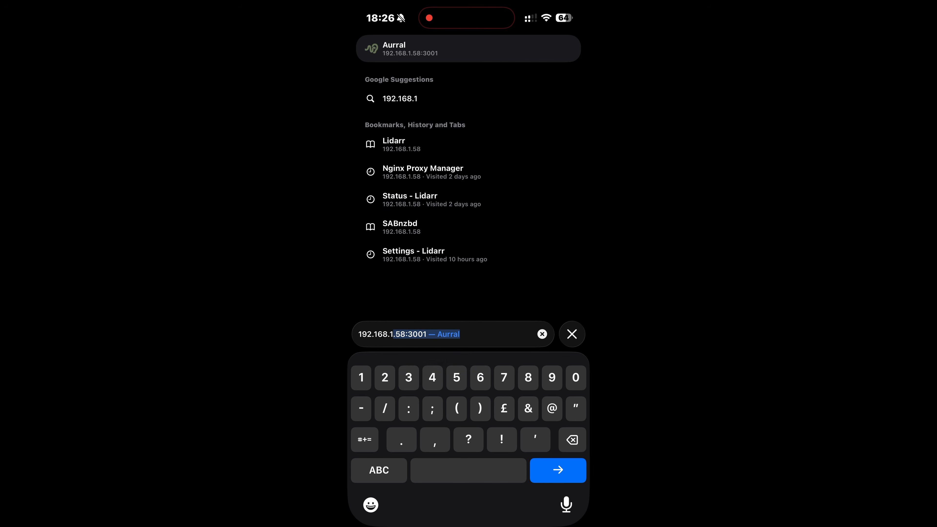
pyautogui.write('.50')
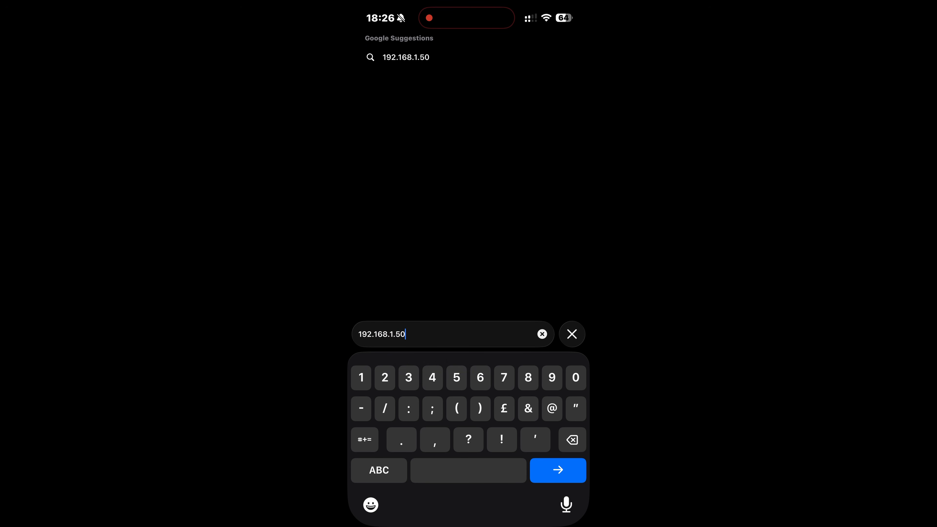
pyautogui.write(':')
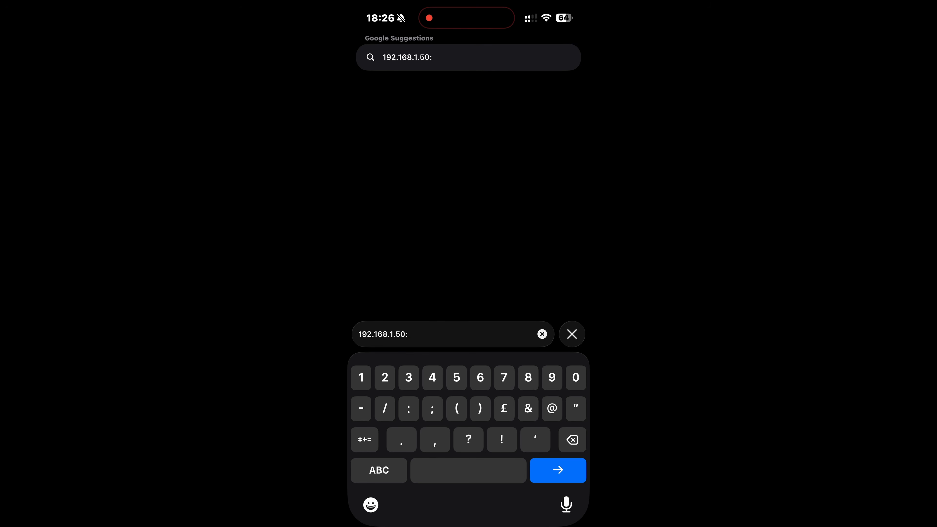
pyautogui.write('8096')
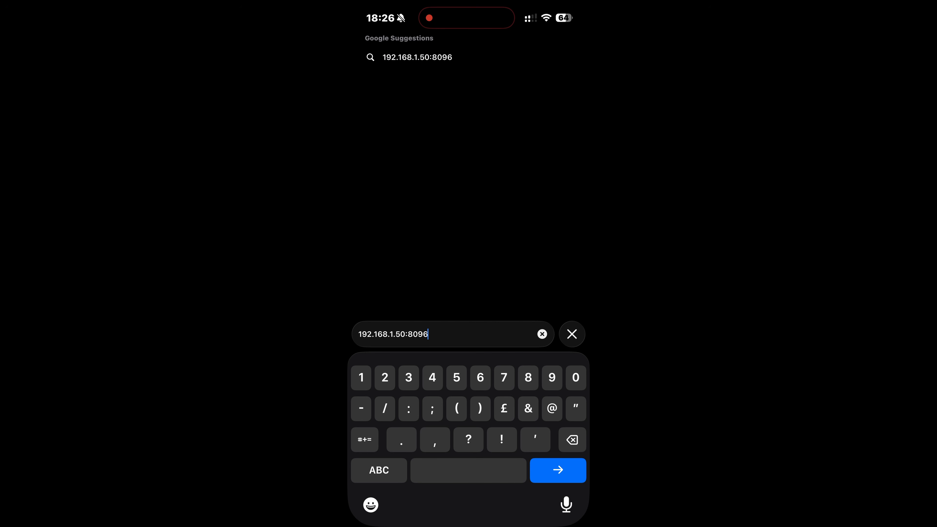
pyautogui.press('Return')
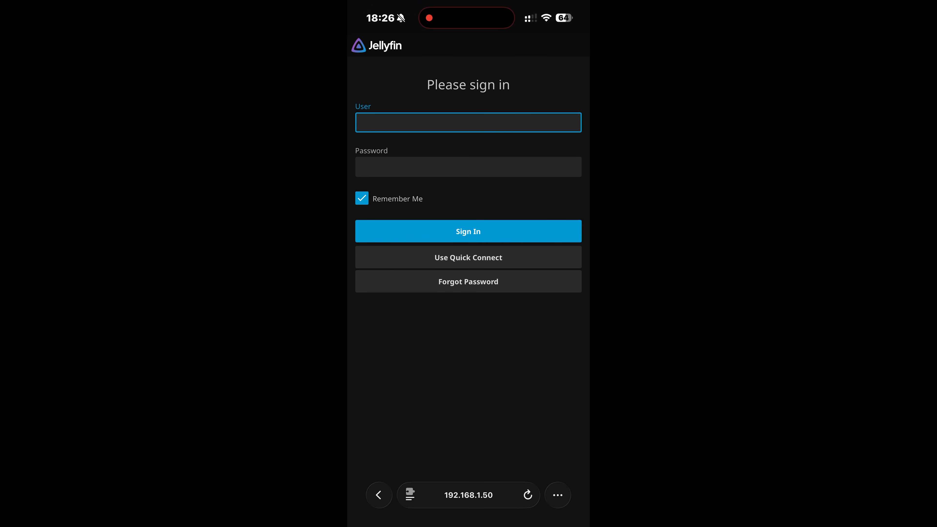
# Step: Sign in with the username and password, retrying after the failed attempt, and decline saving the password
pyautogui.write('alex')
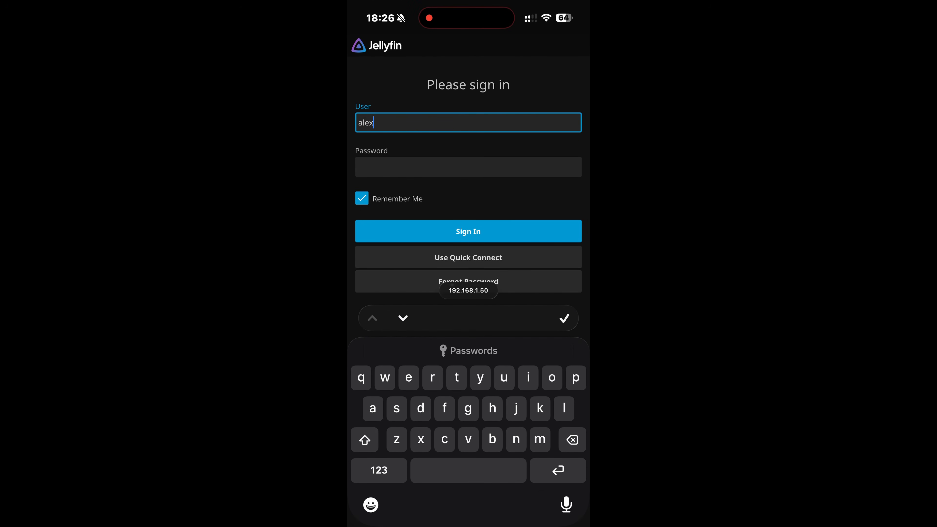
pyautogui.click(469, 167)
pyautogui.write('•••')
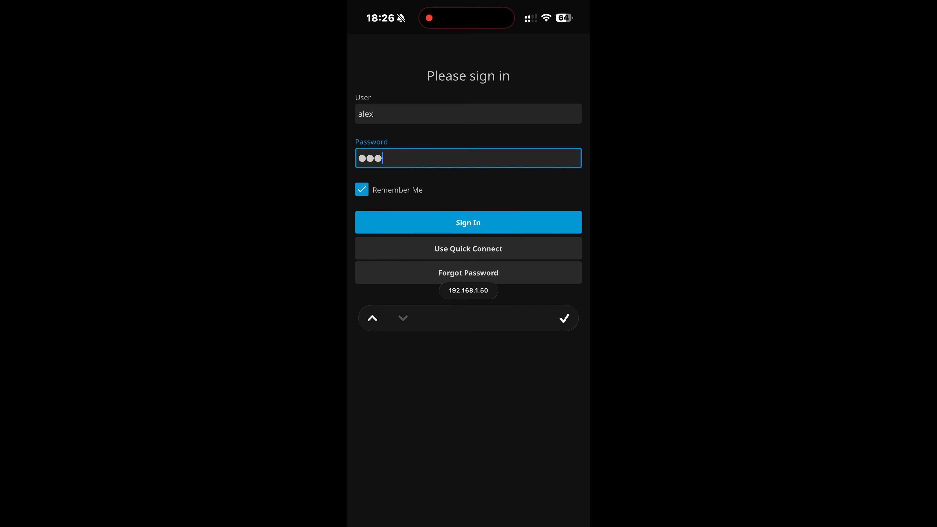
pyautogui.write('•')
pyautogui.press('Return')
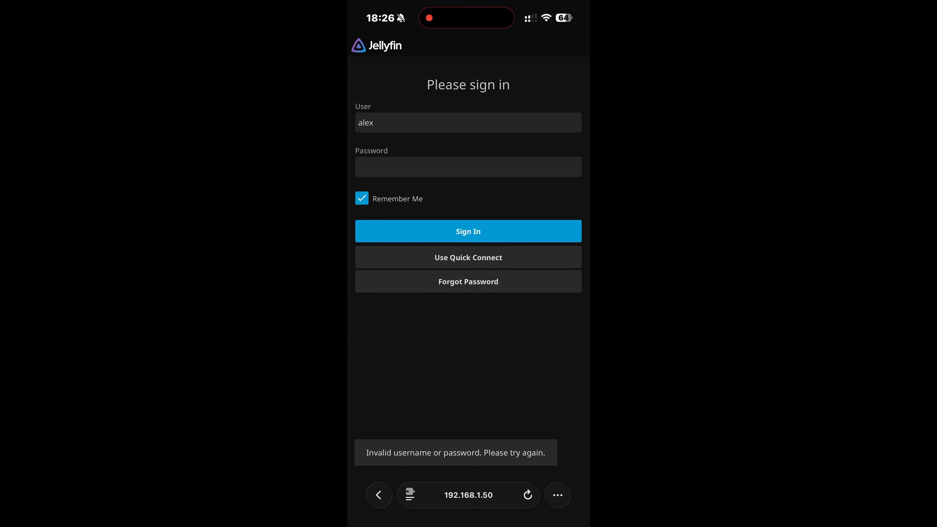
pyautogui.click(469, 167)
pyautogui.write('•')
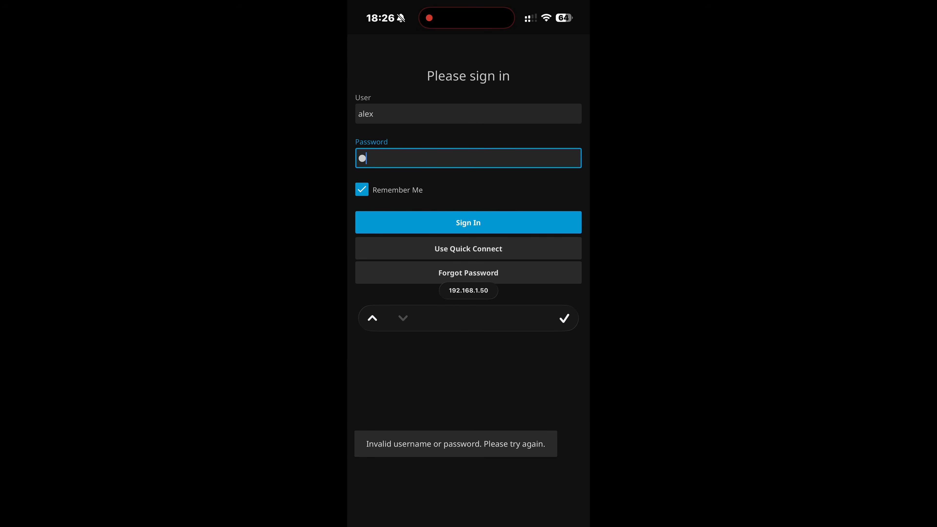
pyautogui.write('•••')
pyautogui.press('Return')
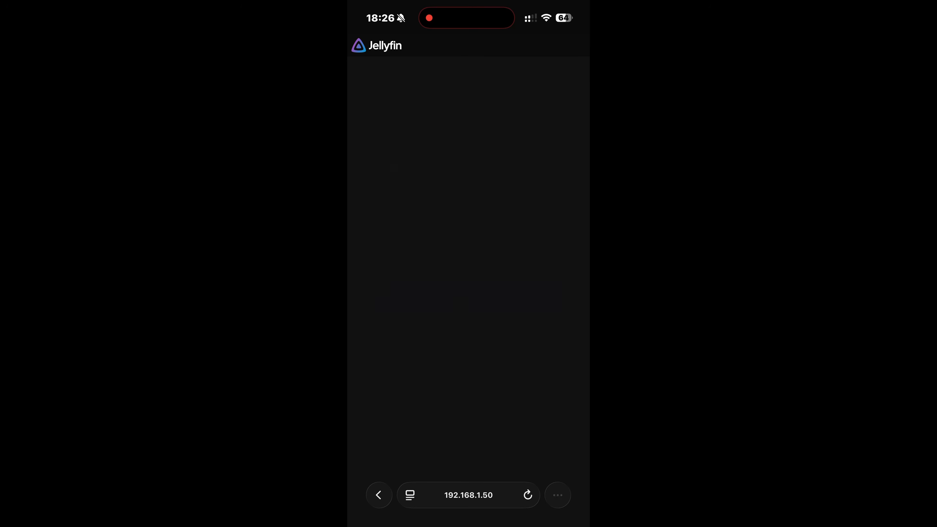
pyautogui.click(468, 355)
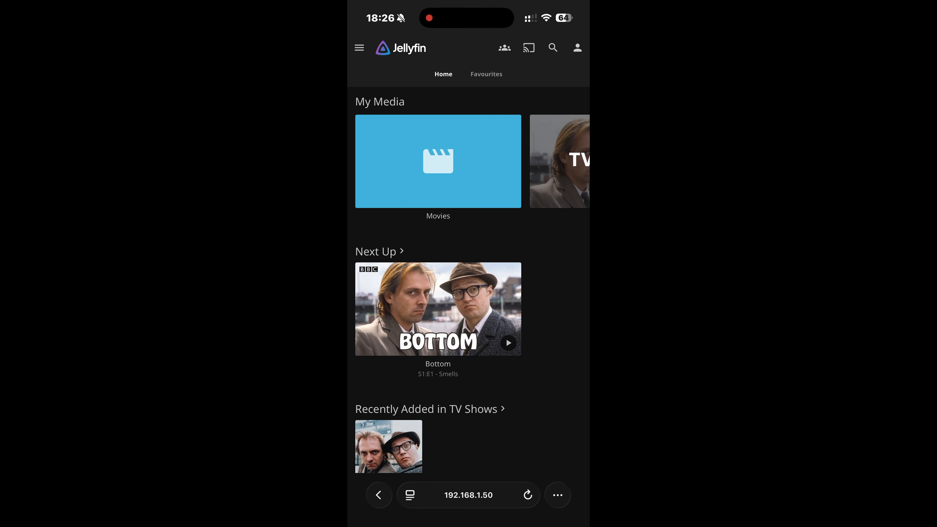
pyautogui.scroll(-3, 468, 281)
pyautogui.scroll(4, 469, 280)
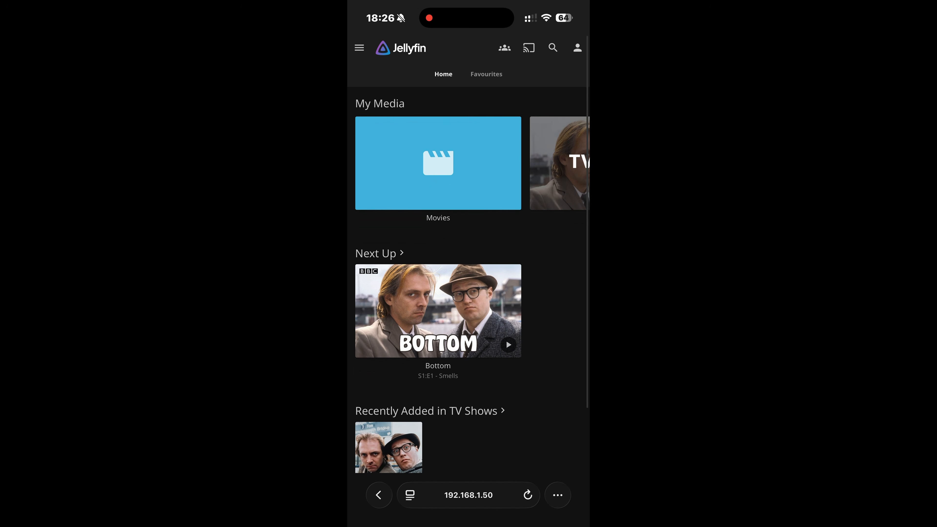
# Step: Add the Jellyfin page to the phone's home screen via Share > View More > Add to Home Screen
pyautogui.click(558, 495)
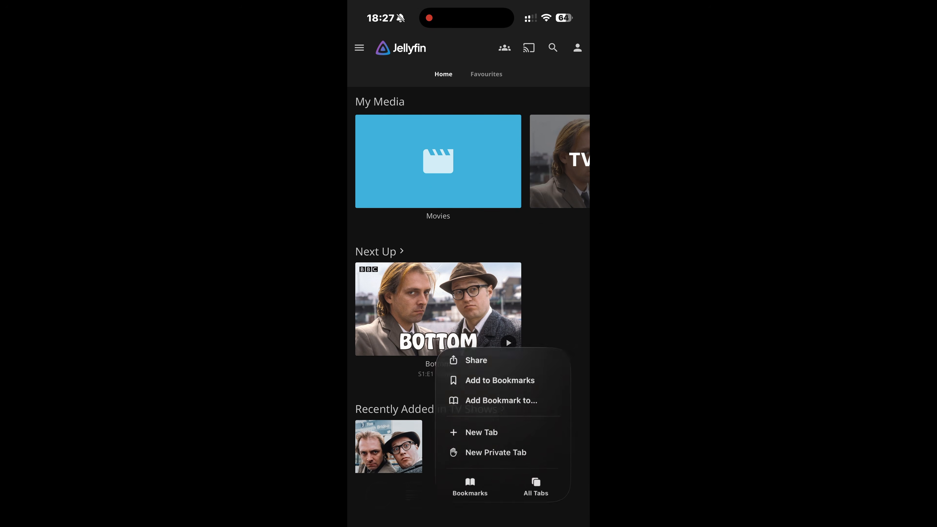
pyautogui.click(476, 365)
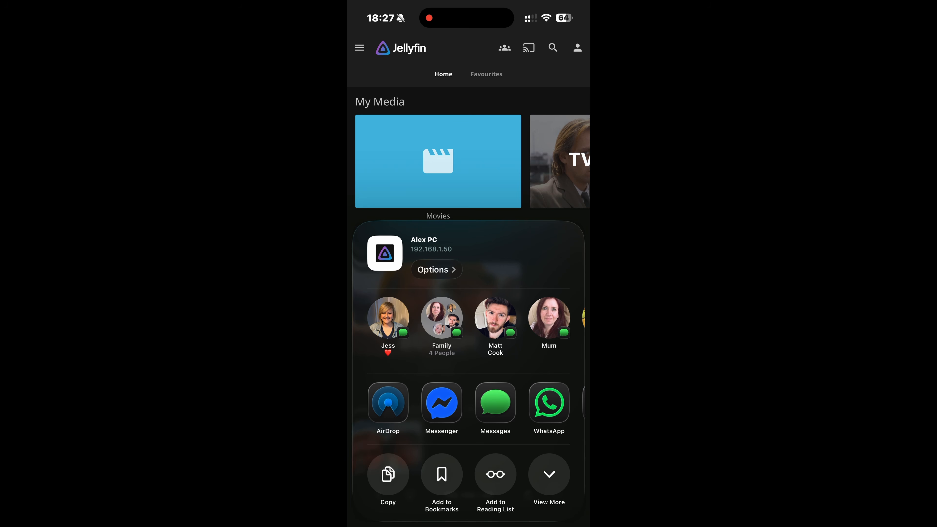
pyautogui.click(549, 474)
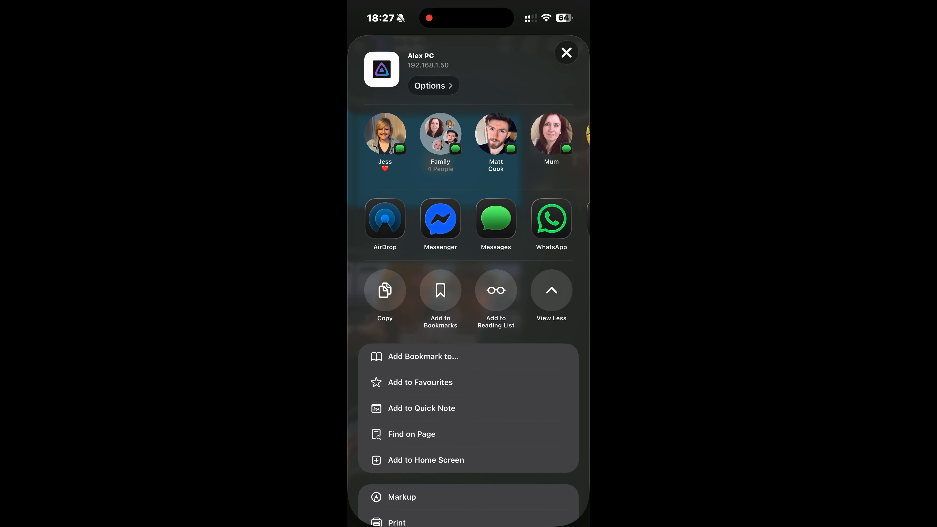
pyautogui.click(425, 460)
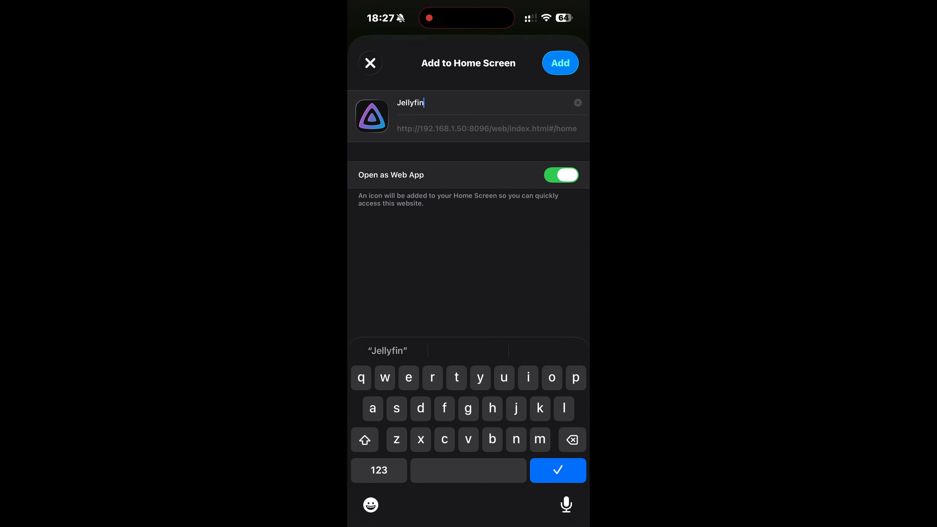
pyautogui.click(559, 63)
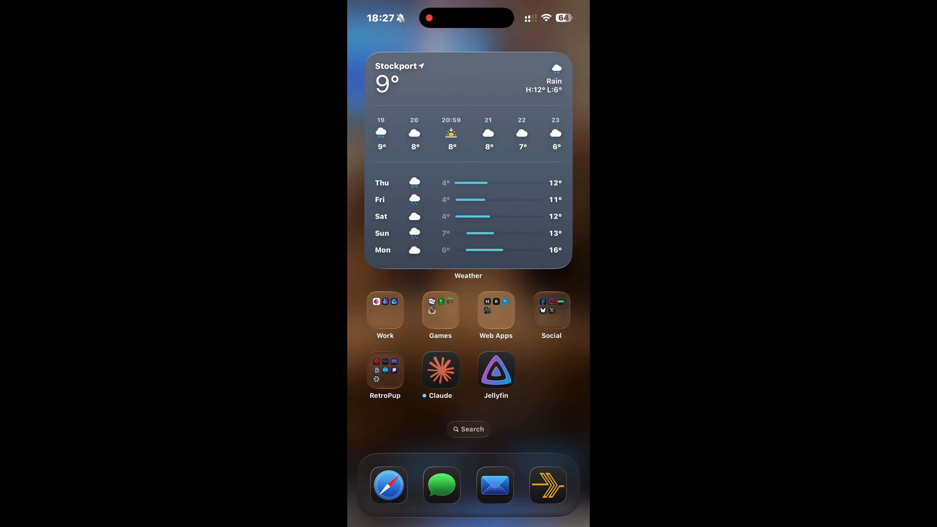
# Step: Launch the new Jellyfin home-screen app and sign in, declining to save the password
pyautogui.click(496, 370)
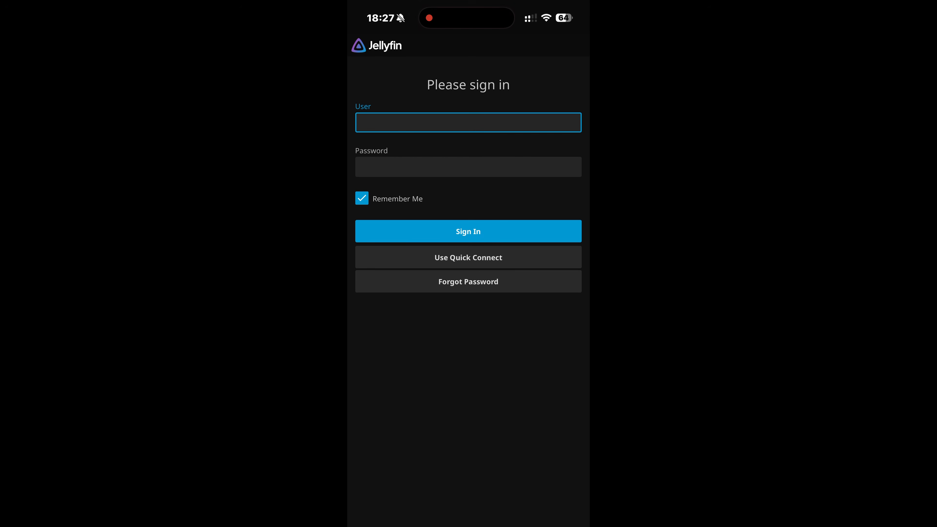
pyautogui.write('a')
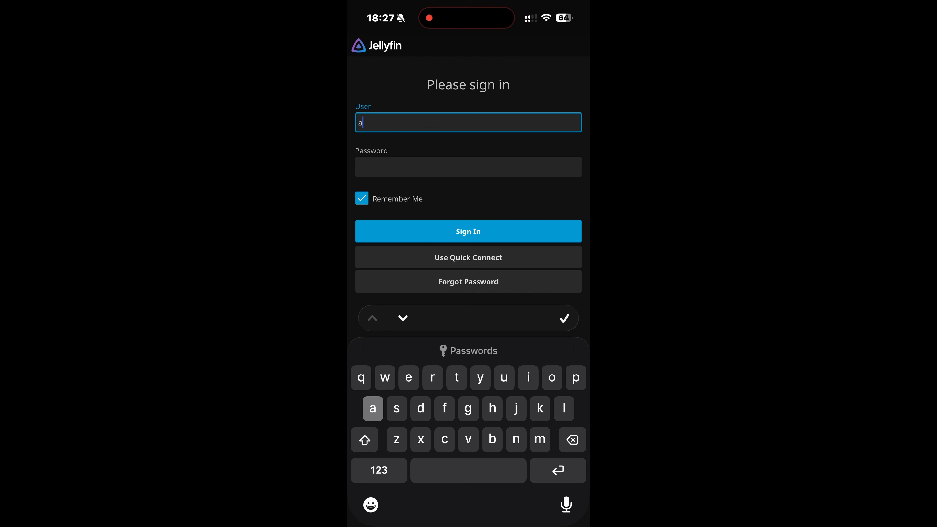
pyautogui.write('lex')
pyautogui.click(378, 469)
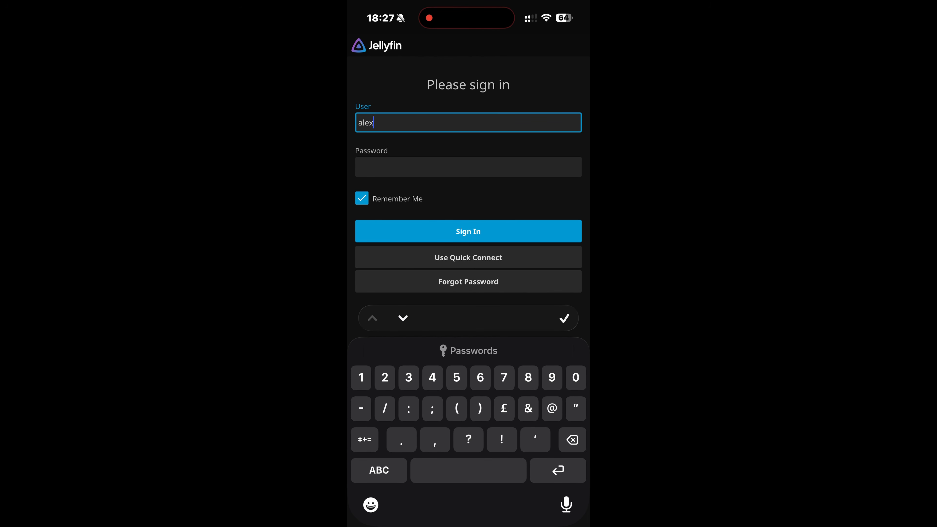
pyautogui.click(468, 167)
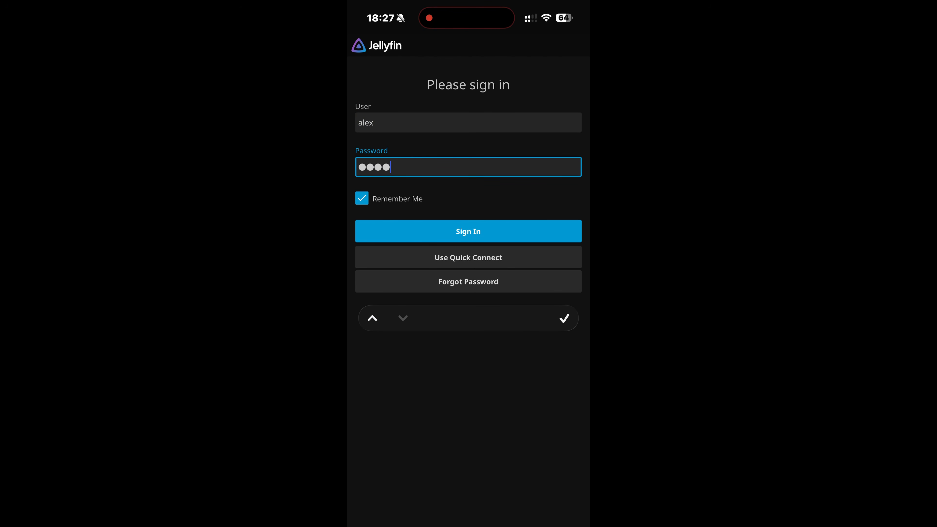
pyautogui.click(468, 231)
pyautogui.click(468, 356)
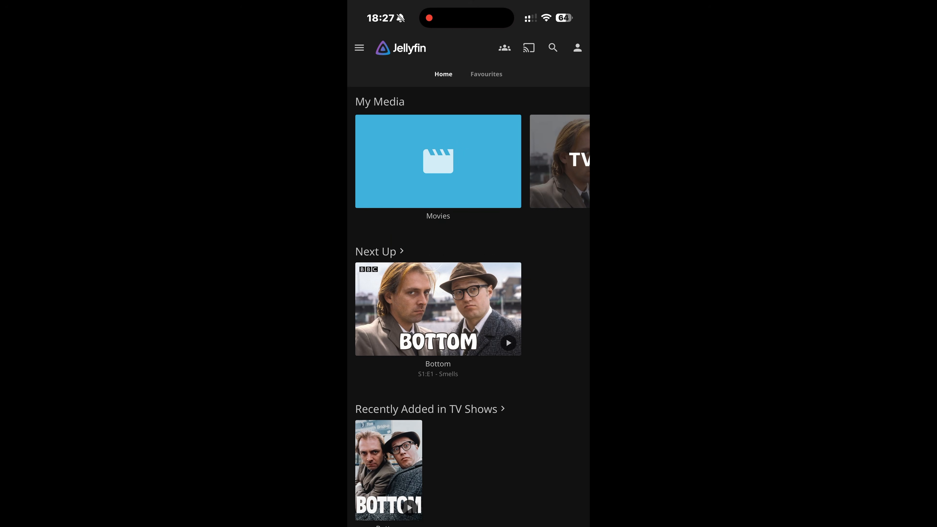
# Step: Play Bottom S1:E1 Smells fullscreen with the volume lowered, then bring up control centre
pyautogui.click(438, 308)
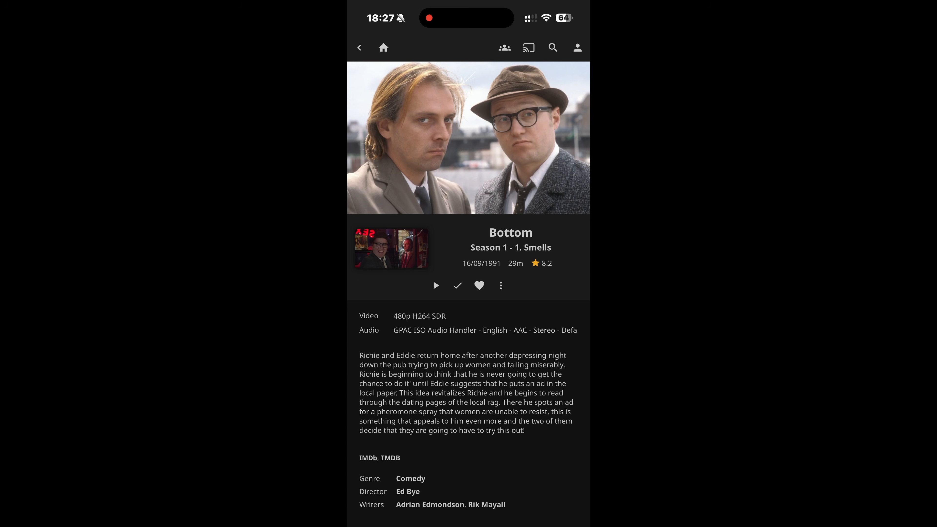
pyautogui.click(435, 285)
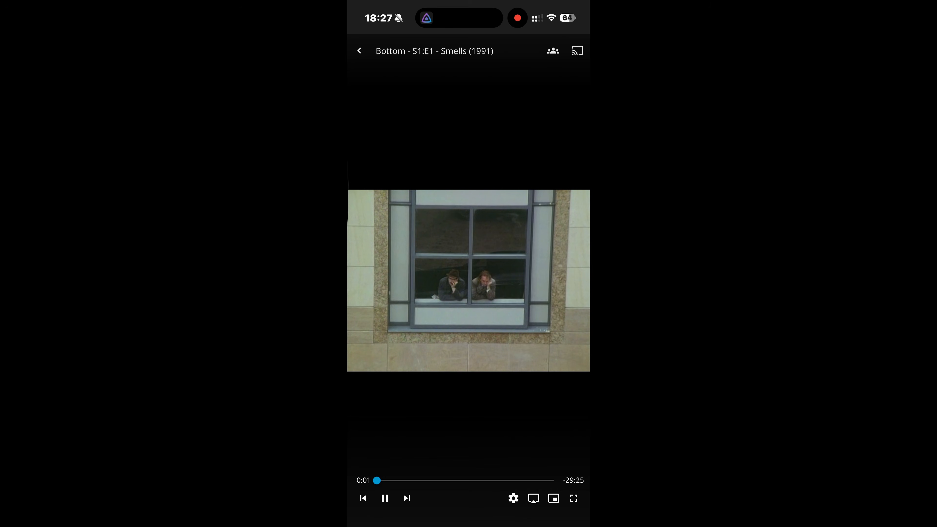
pyautogui.press('XF86AudioLowerVolume')
pyautogui.press('XF86AudioLowerVolume')
pyautogui.press('XF86AudioLowerVolume')
pyautogui.press('XF86AudioLowerVolume')
pyautogui.press('XF86AudioLowerVolume')
pyautogui.click(468, 280)
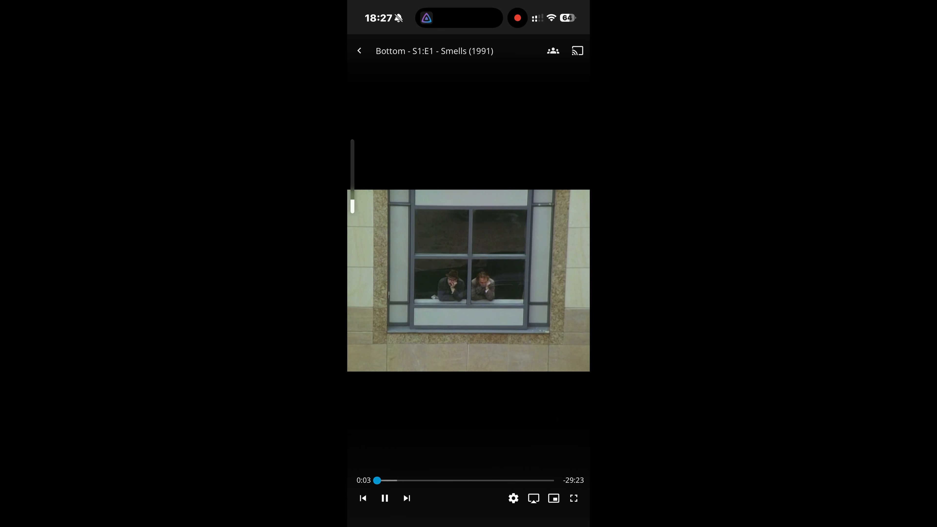
pyautogui.click(574, 498)
pyautogui.moveTo(568, 6); pyautogui.dragTo(560, 184)
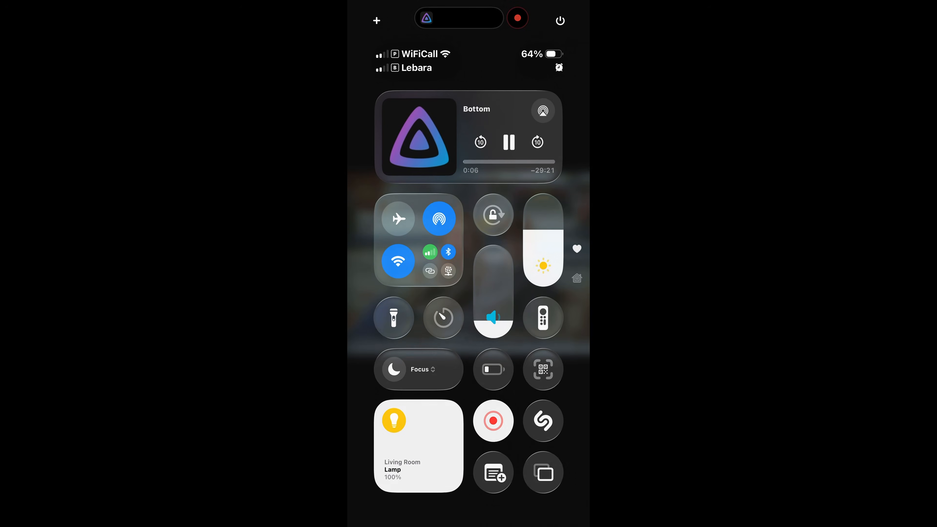